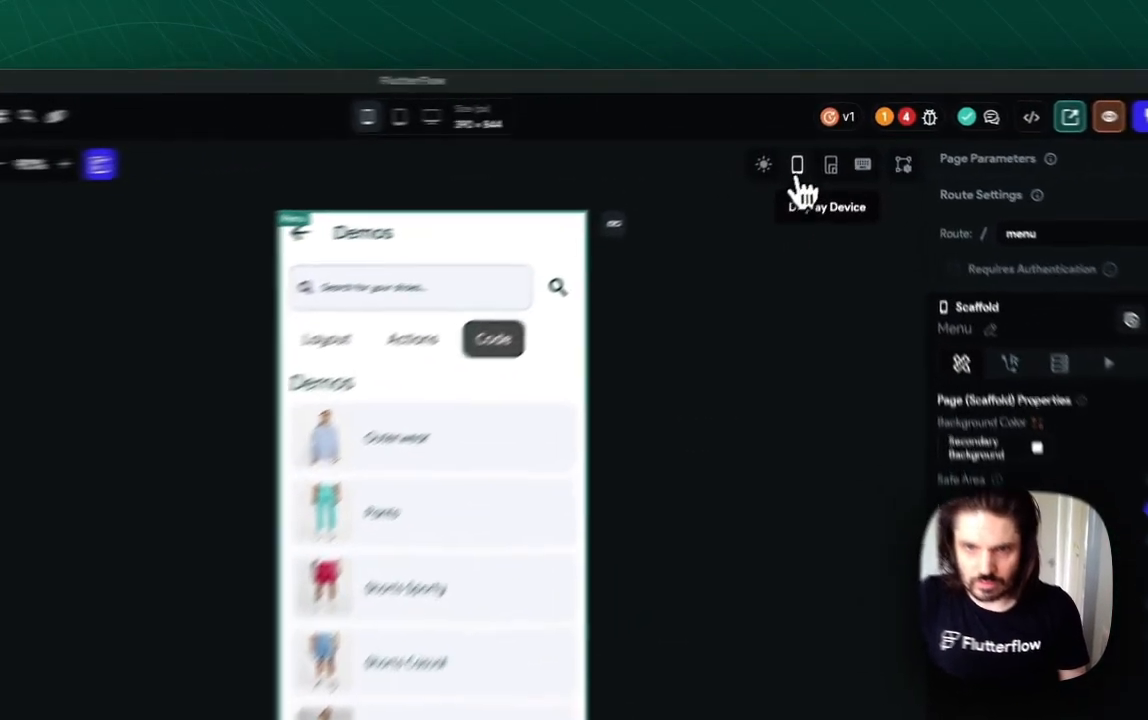
Display the device frame around the Menu page and open the list of Firestore collections.
{"action": "left_click", "coordinate": [818, 139]}
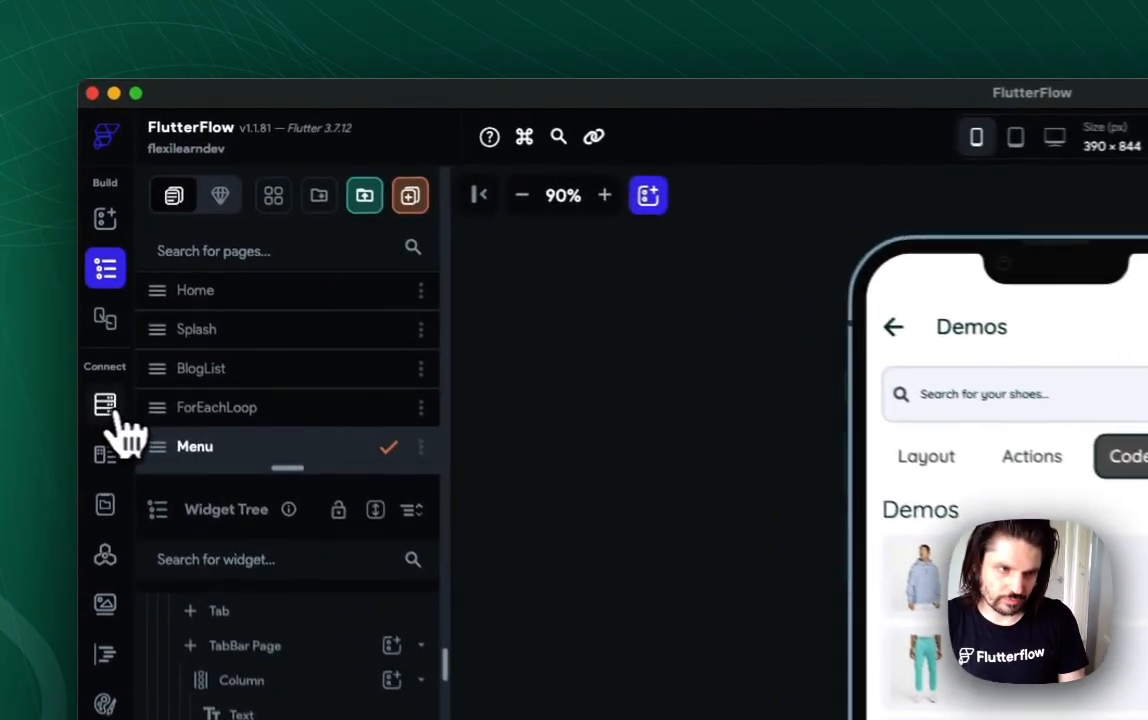
{"action": "left_click", "coordinate": [91, 247]}
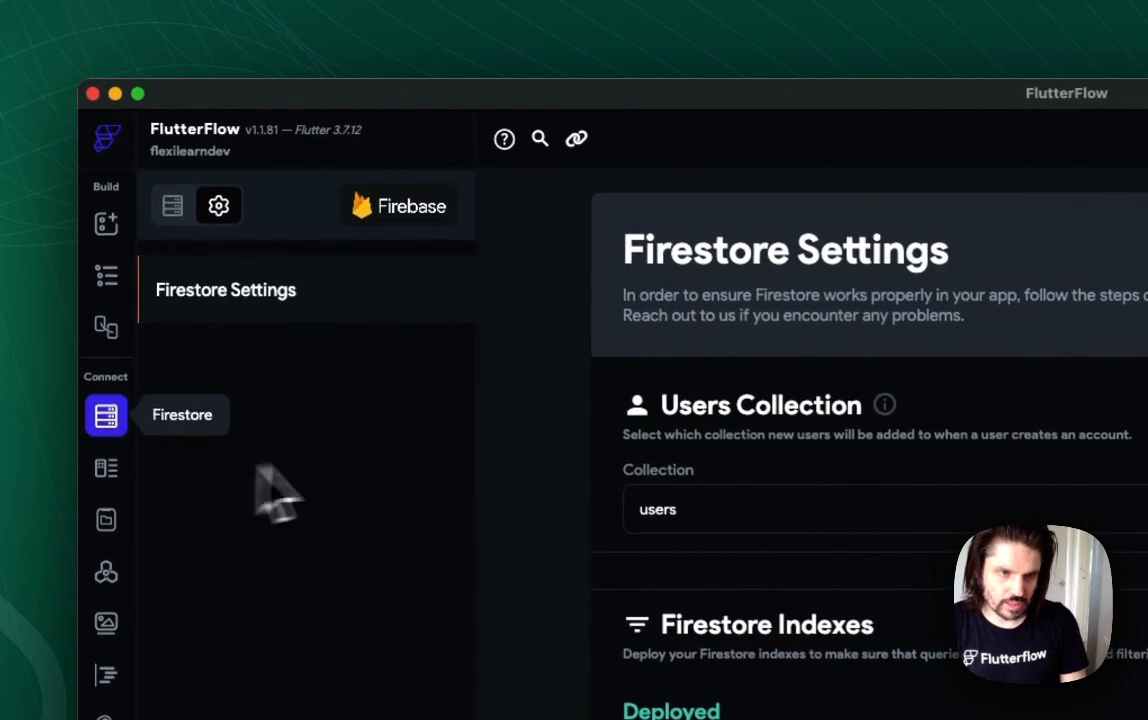
{"action": "left_click", "coordinate": [174, 208]}
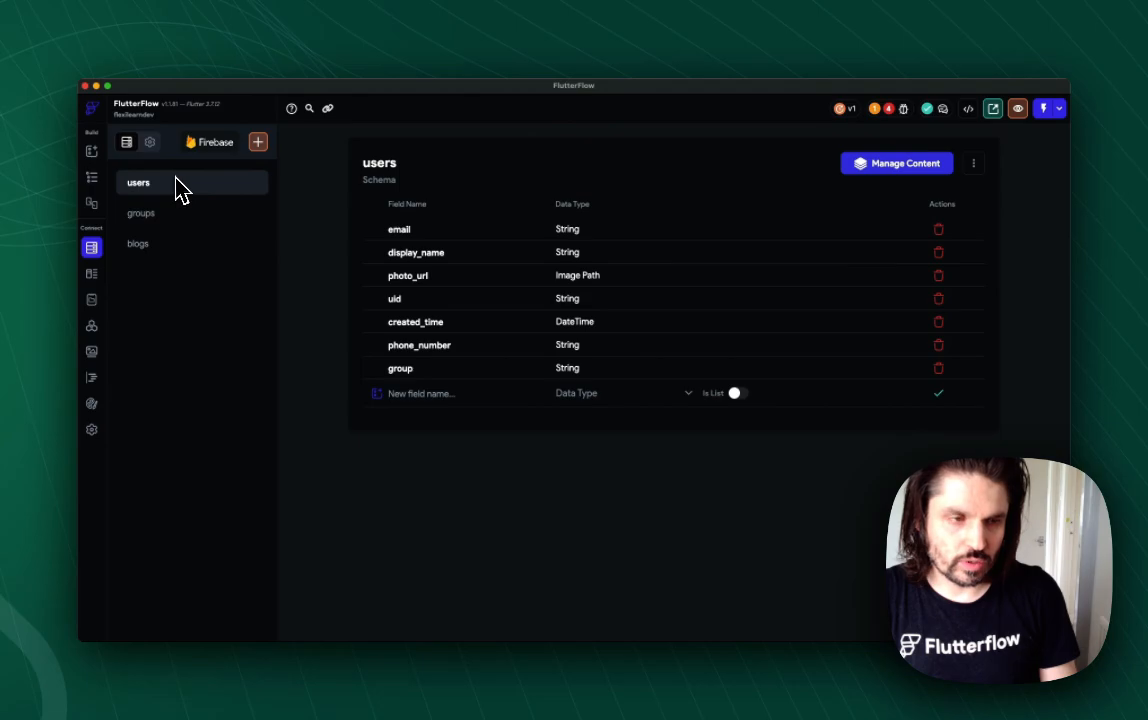
Create a Firestore collection named demos.
{"action": "left_click", "coordinate": [257, 142]}
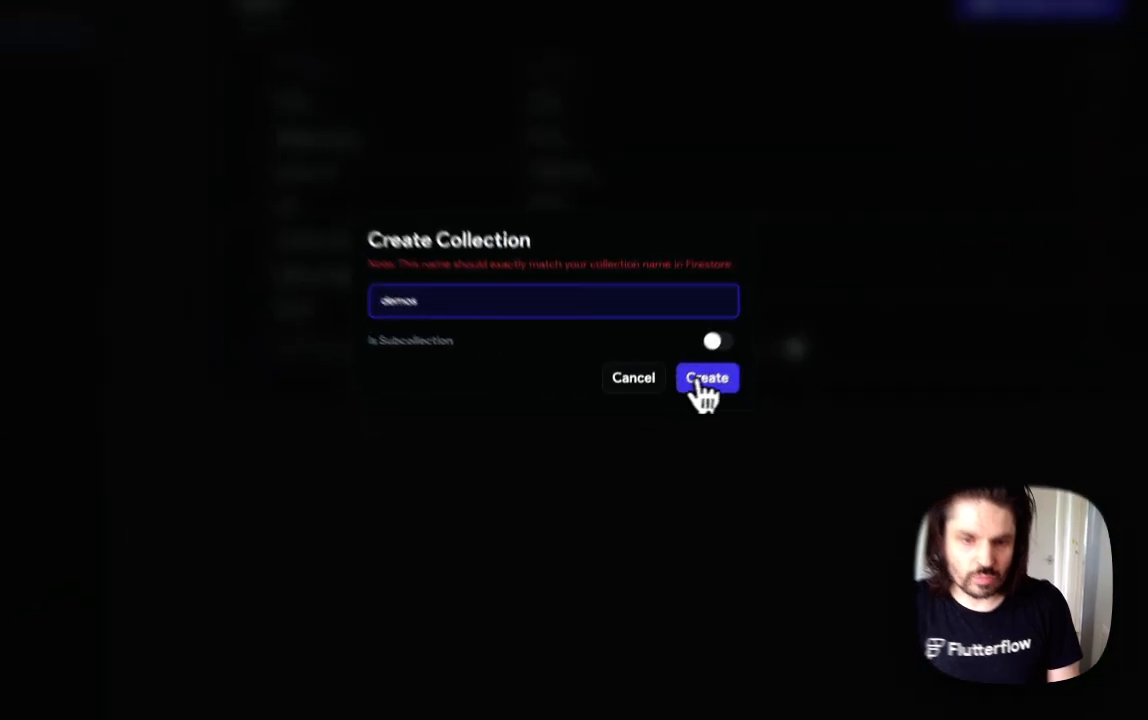
{"action": "left_click", "coordinate": [704, 390]}
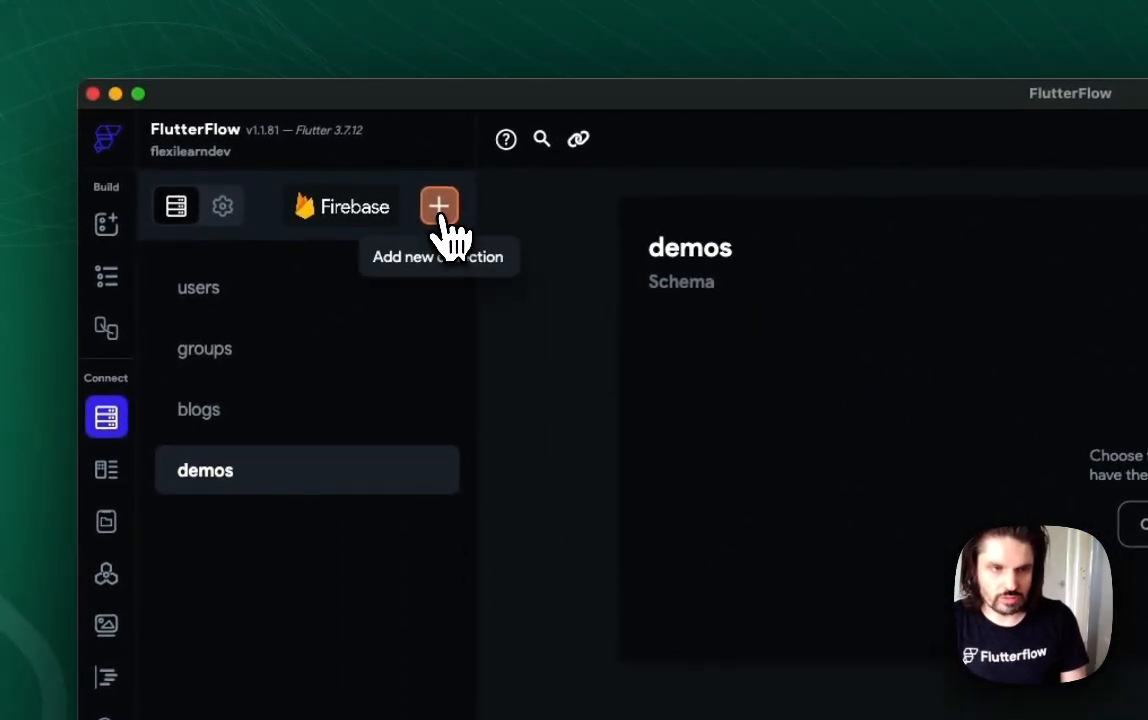
Create another Firestore collection named demo_categories, not as a subcollection.
{"action": "left_click", "coordinate": [439, 207]}
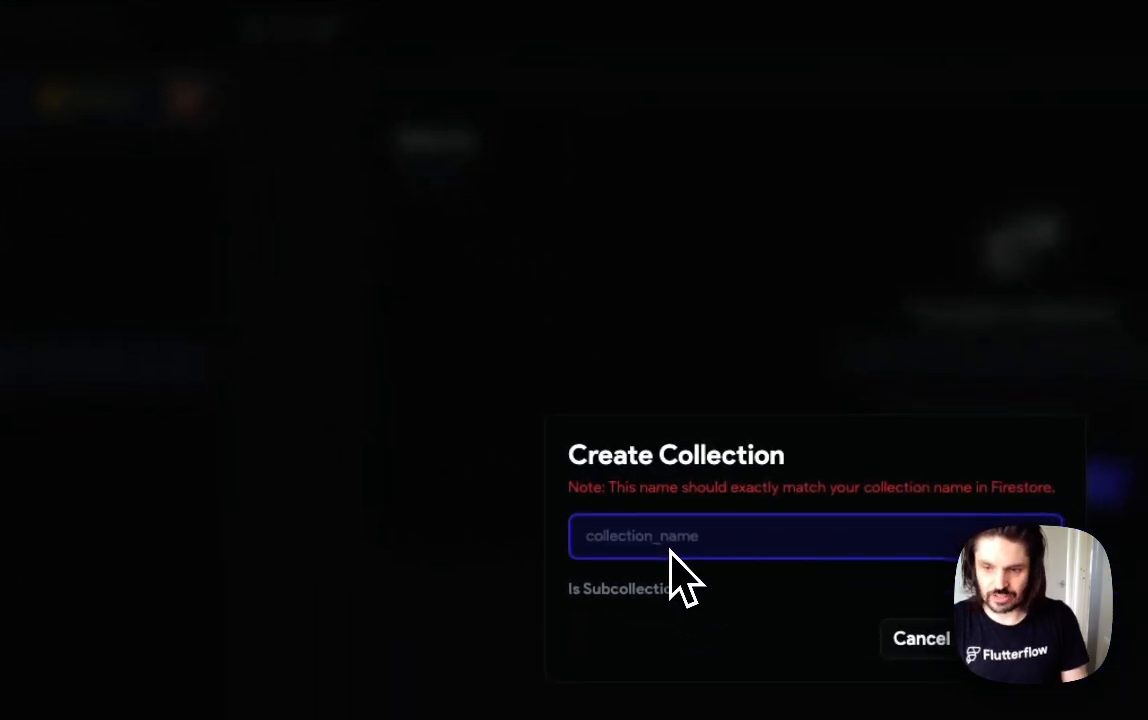
{"action": "type", "text": "demo_"}
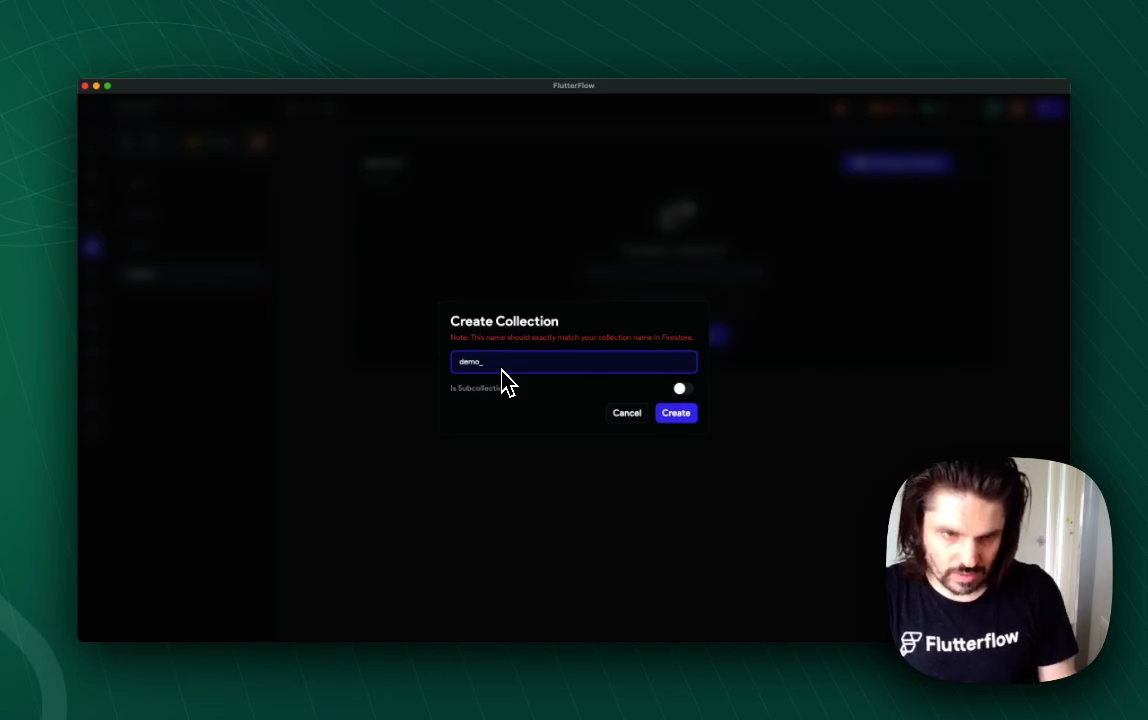
{"action": "type", "text": "cate"}
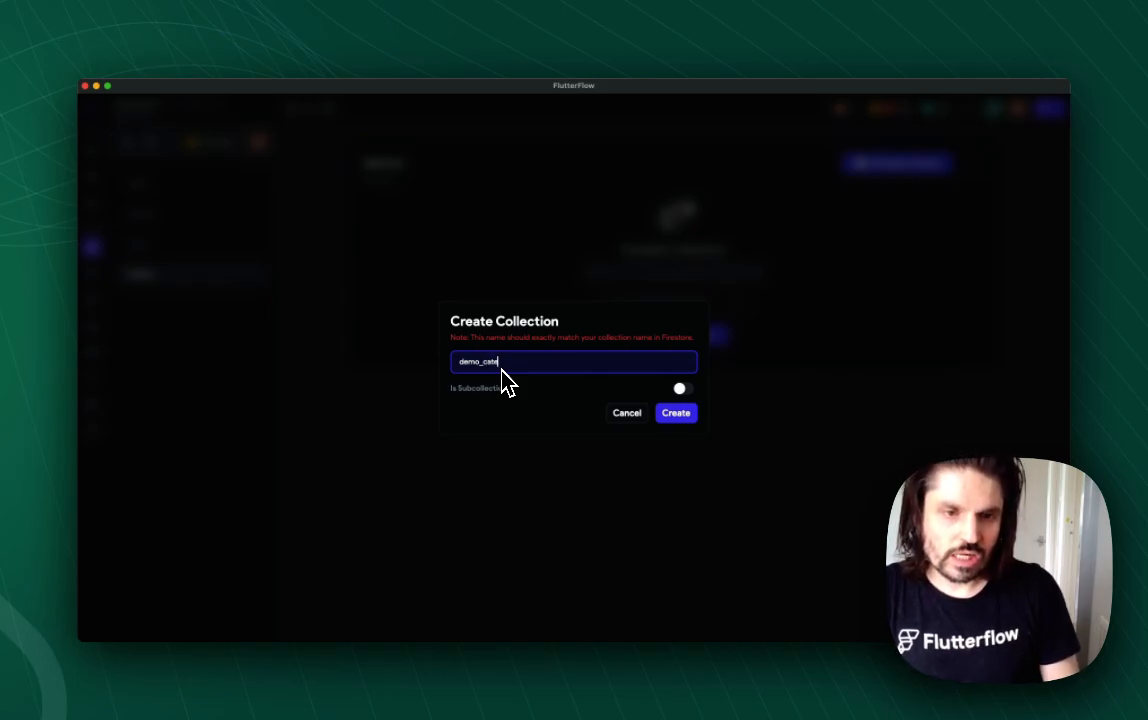
{"action": "type", "text": "goric"}
{"action": "key", "text": "BackSpace"}
{"action": "key", "text": "BackSpace"}
{"action": "key", "text": "BackSpace"}
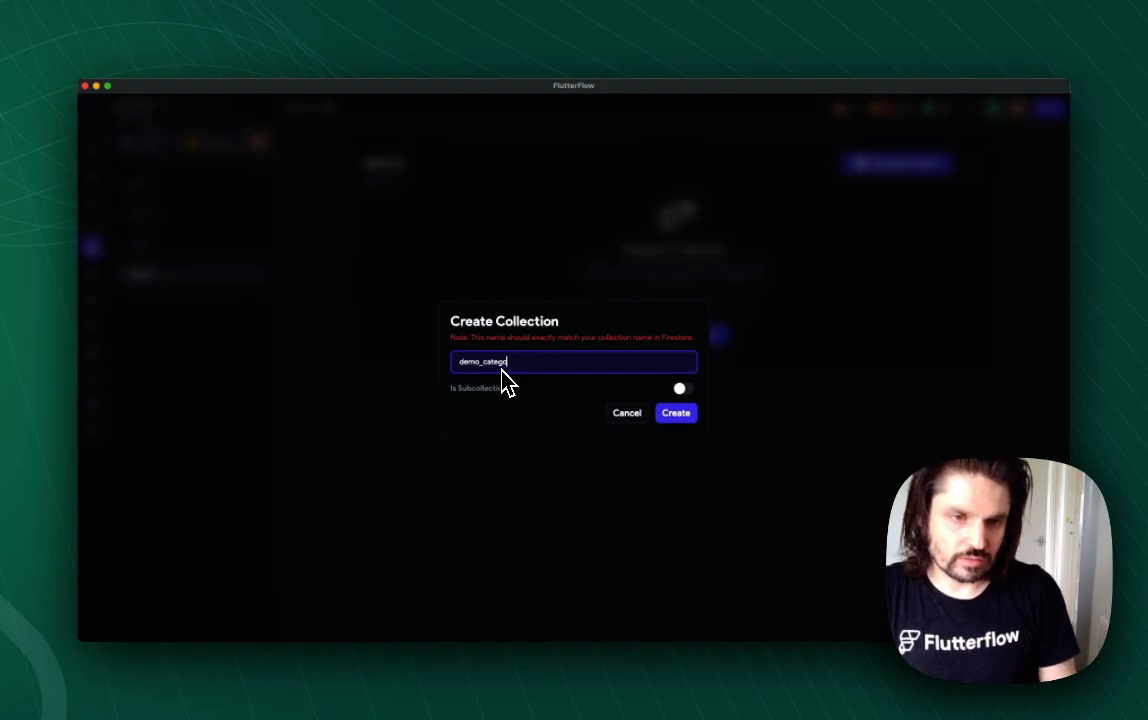
{"action": "type", "text": "ries"}
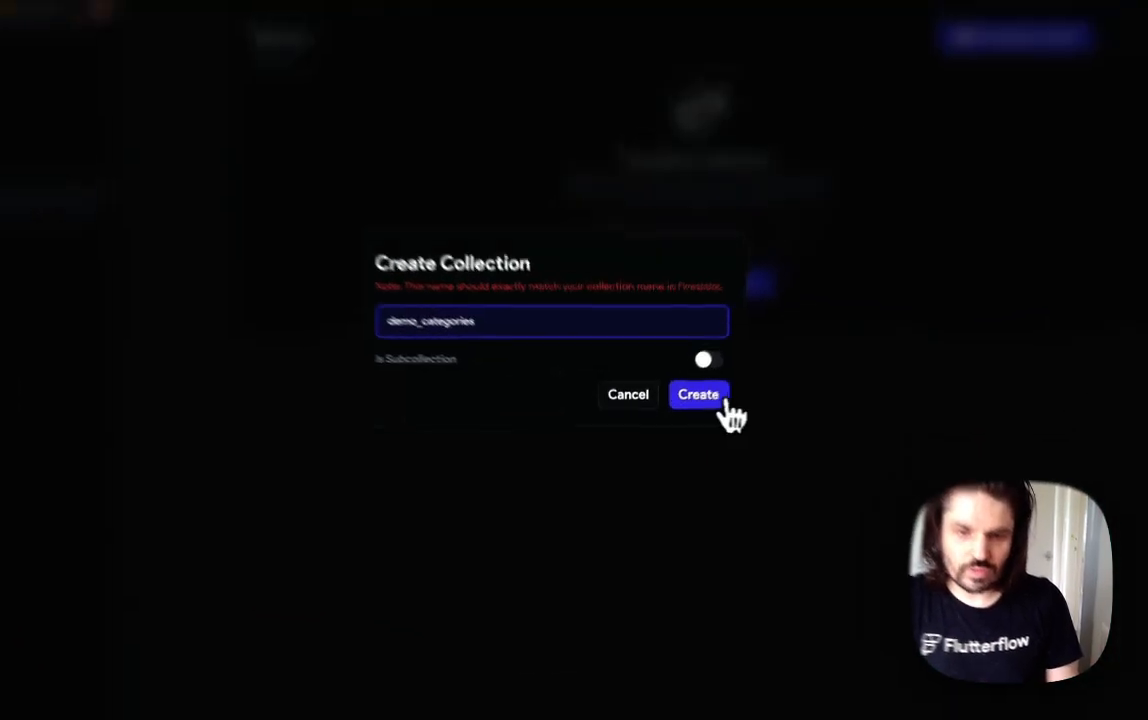
{"action": "left_click", "coordinate": [676, 412]}
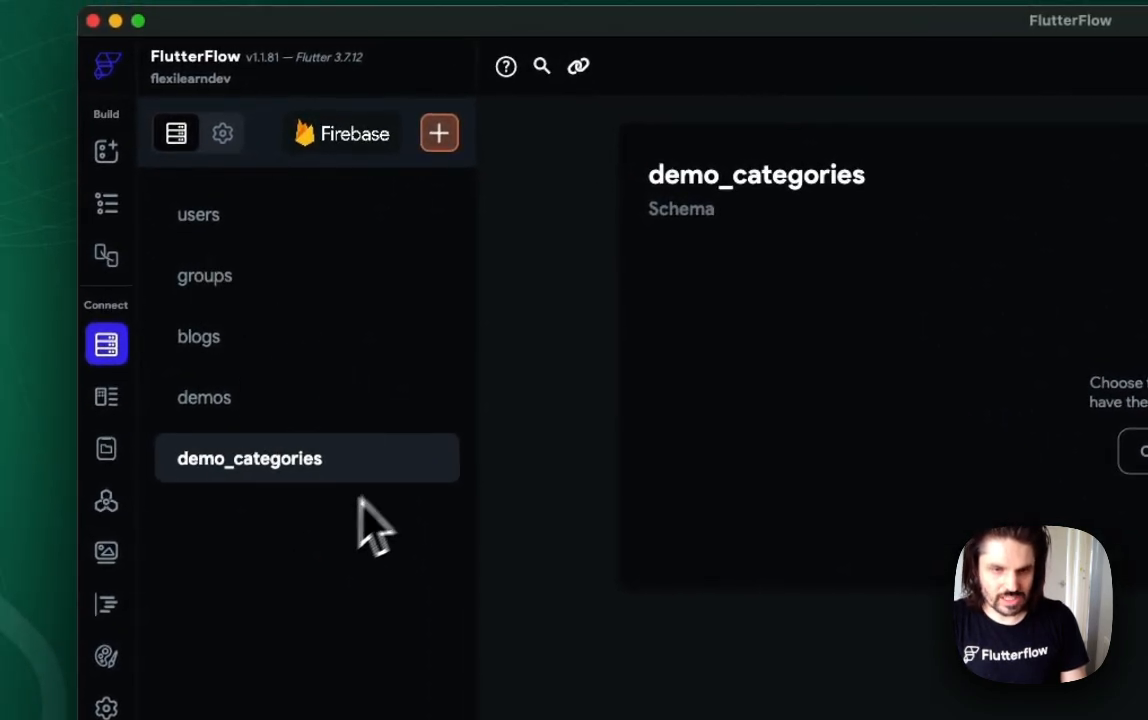
Start the demo_categories schema from scratch and add a created_time field with the Date Time data type.
{"action": "left_click", "coordinate": [1147, 519]}
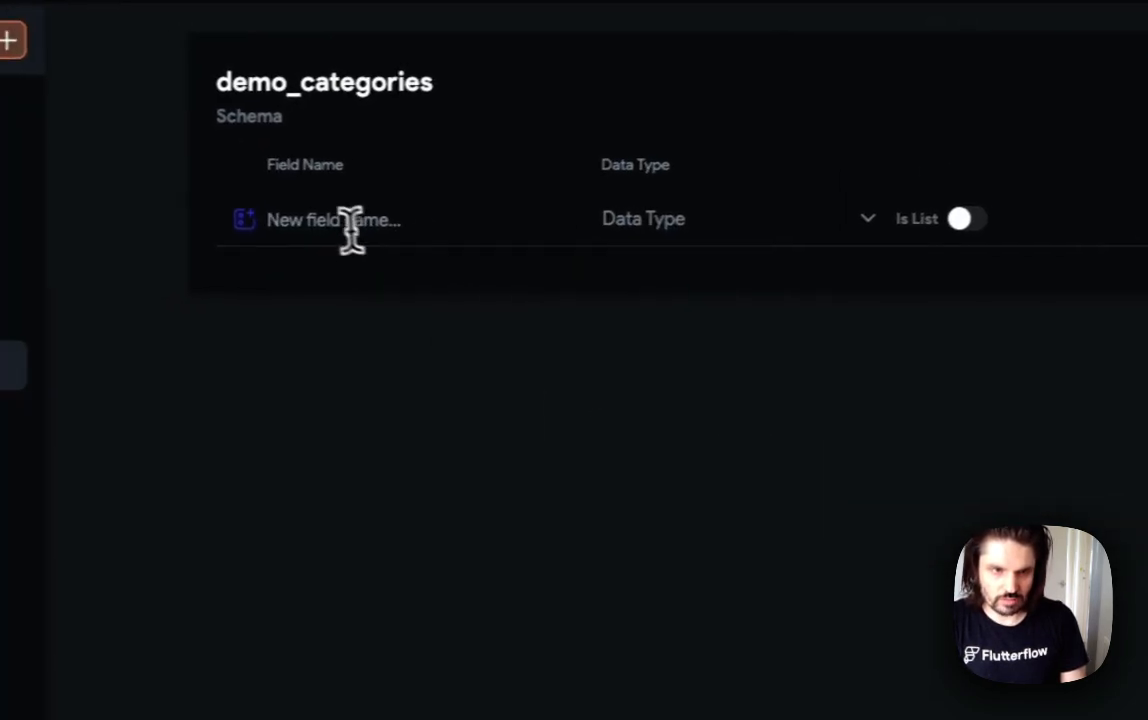
{"action": "left_click", "coordinate": [350, 222]}
{"action": "type", "text": "created_time"}
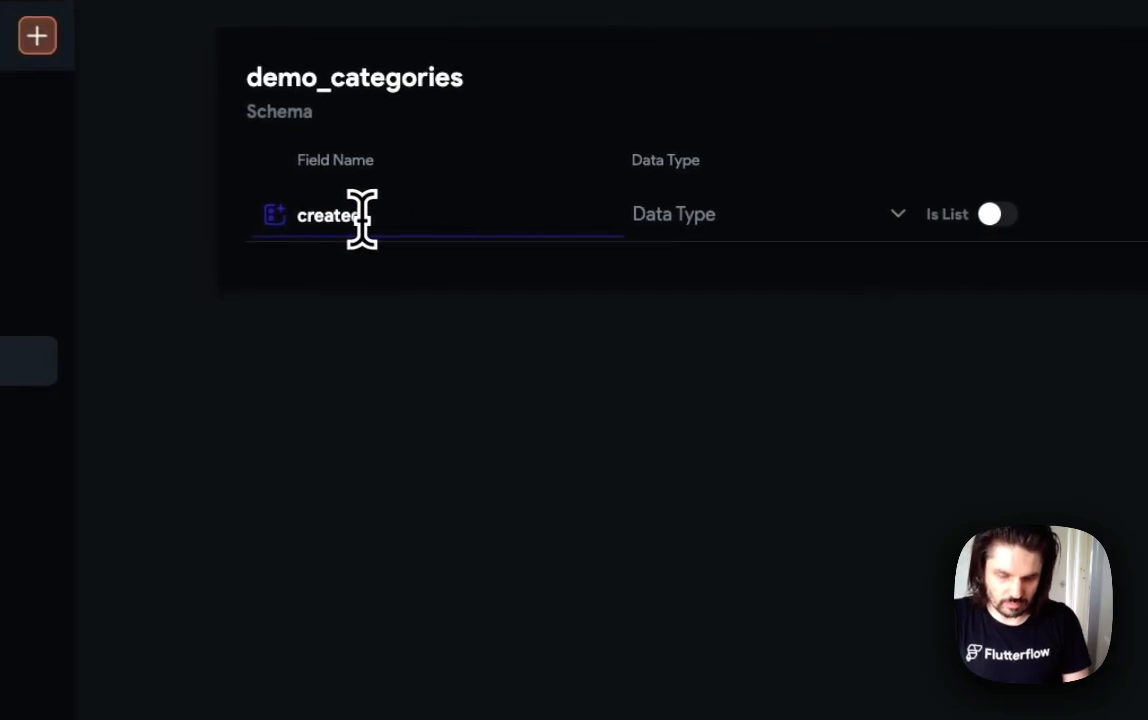
{"action": "left_click", "coordinate": [685, 216]}
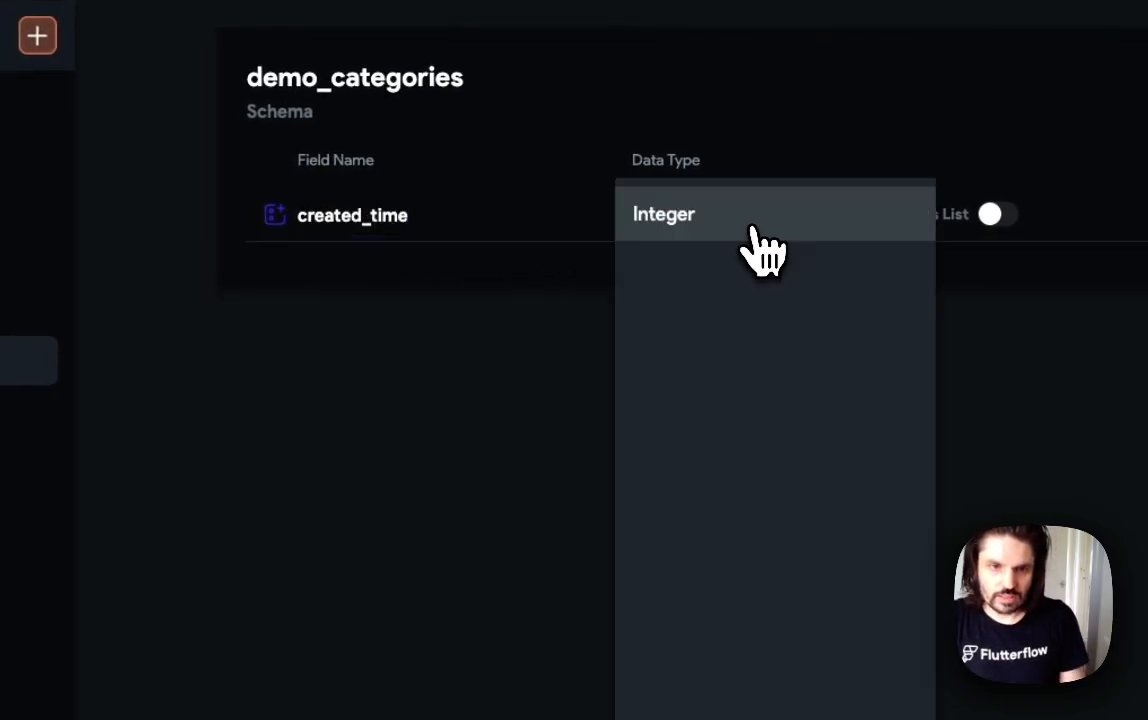
{"action": "left_click", "coordinate": [556, 480]}
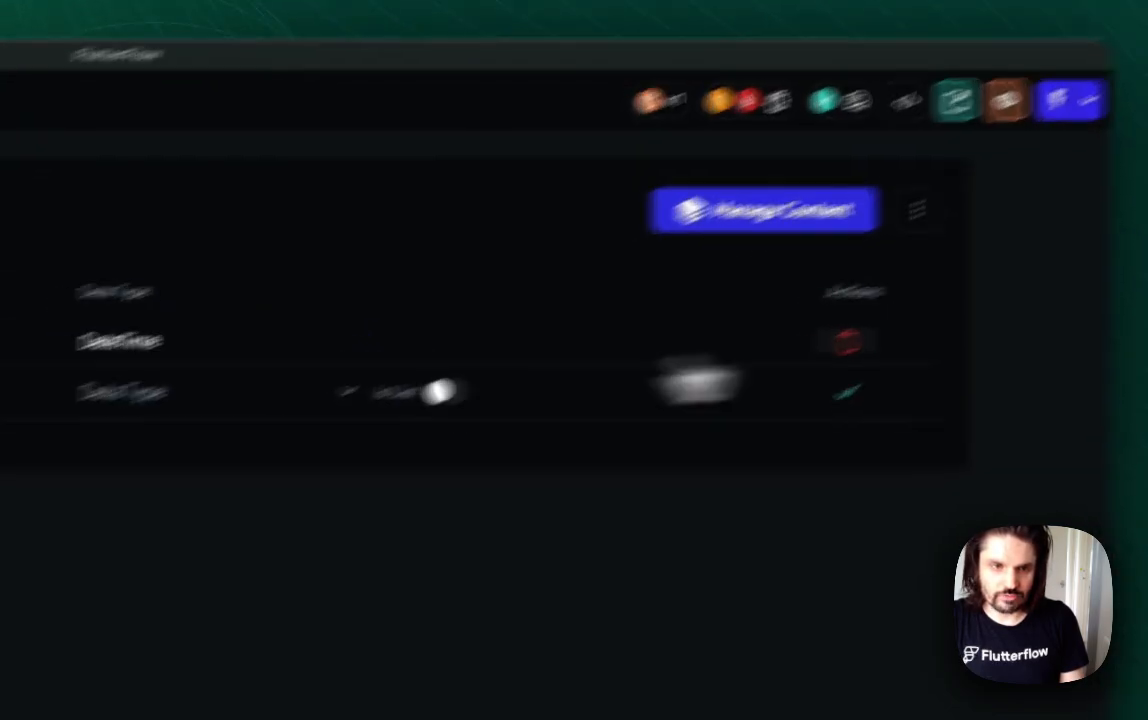
Add a user field of type Document Reference to the demo_categories schema and choose its reference type.
{"action": "left_click", "coordinate": [318, 231]}
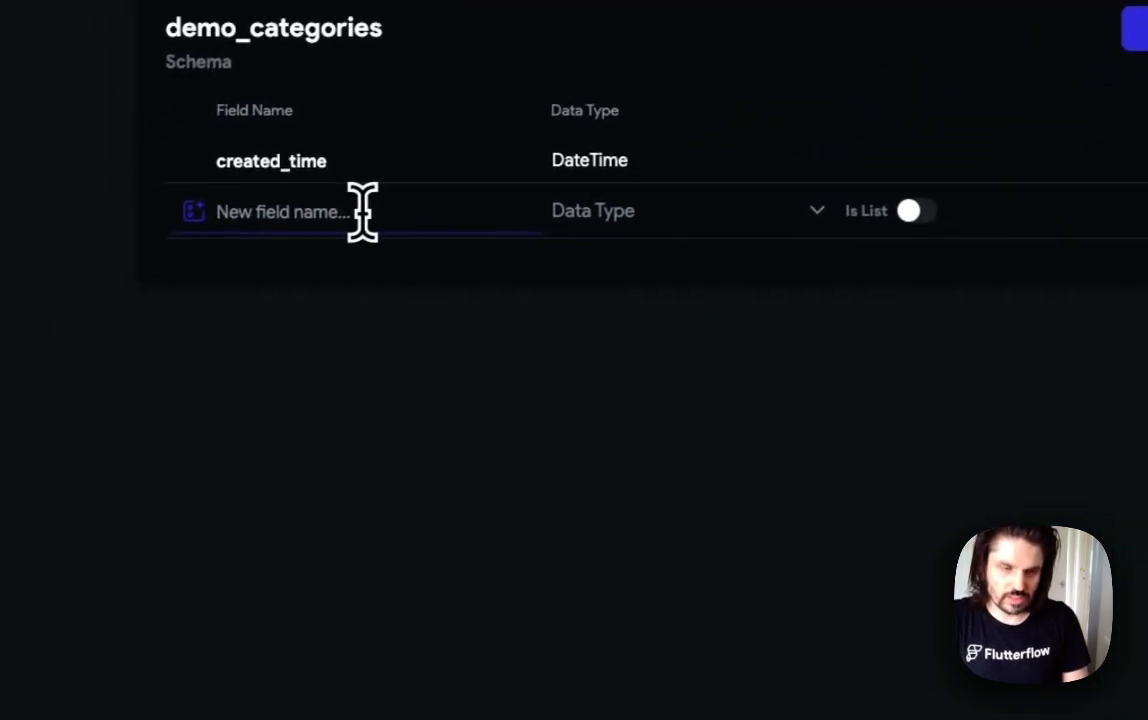
{"action": "type", "text": "user"}
{"action": "left_click", "coordinate": [616, 210]}
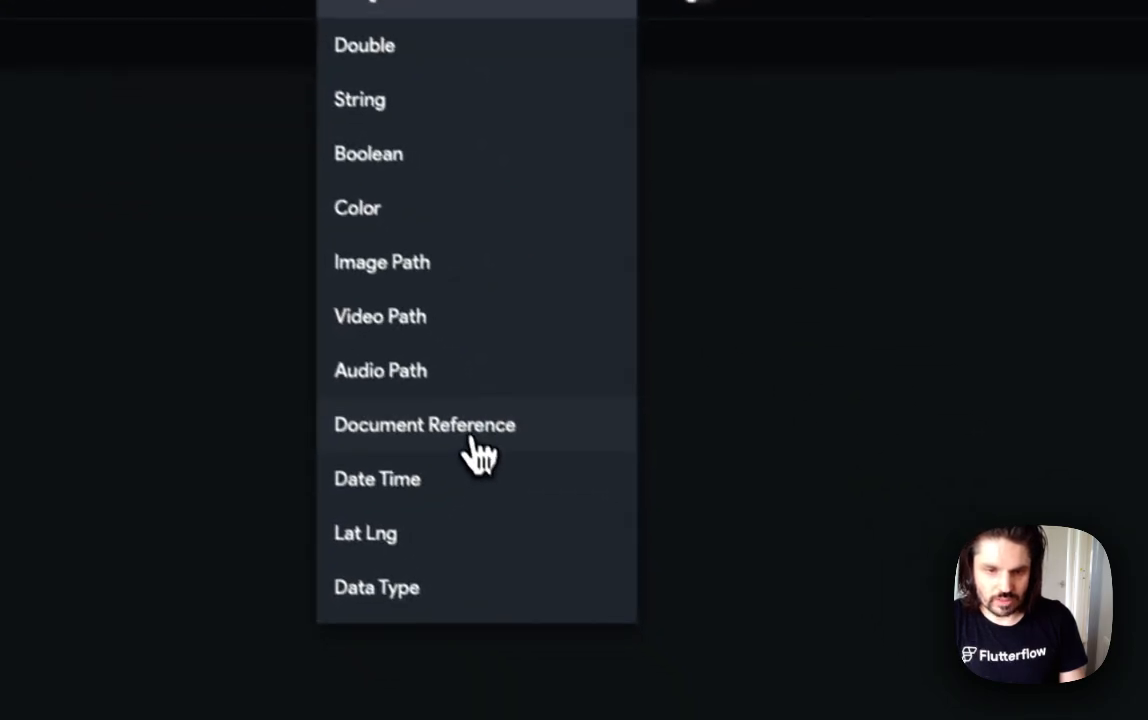
{"action": "left_click", "coordinate": [694, 641]}
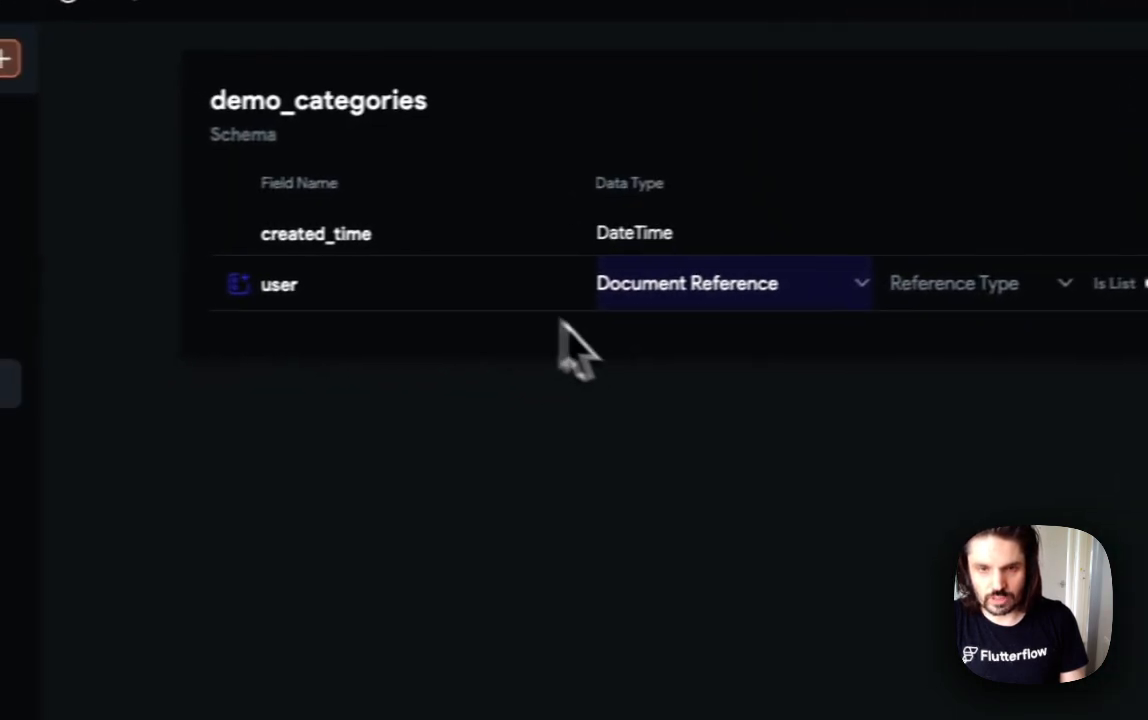
{"action": "left_click", "coordinate": [635, 320]}
{"action": "left_click", "coordinate": [540, 330]}
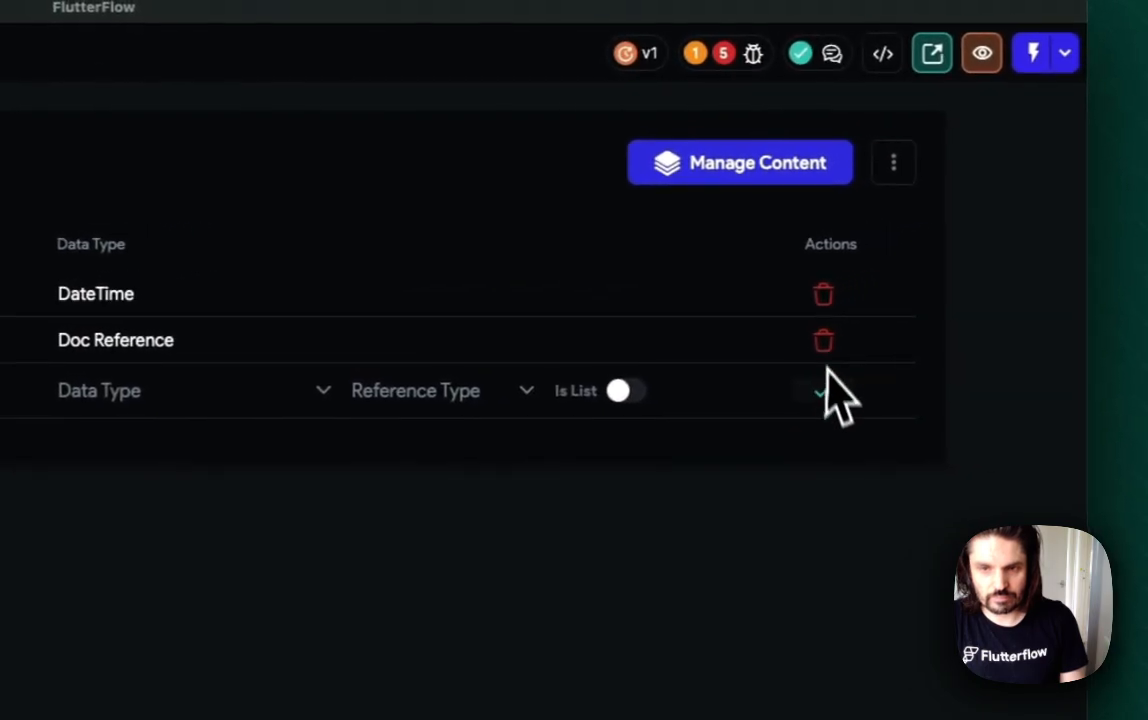
Add a uid field with the String data type to the demo_categories schema.
{"action": "left_click_drag", "start_coordinate": [411, 358], "coordinate": [324, 375]}
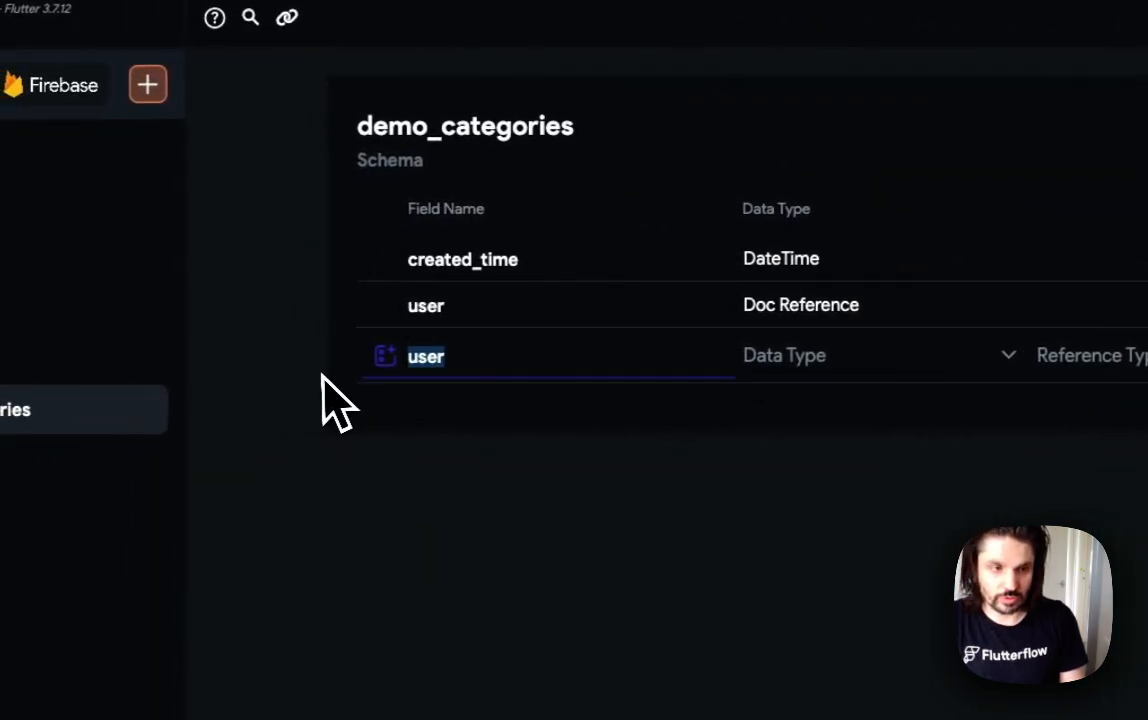
{"action": "type", "text": "uid"}
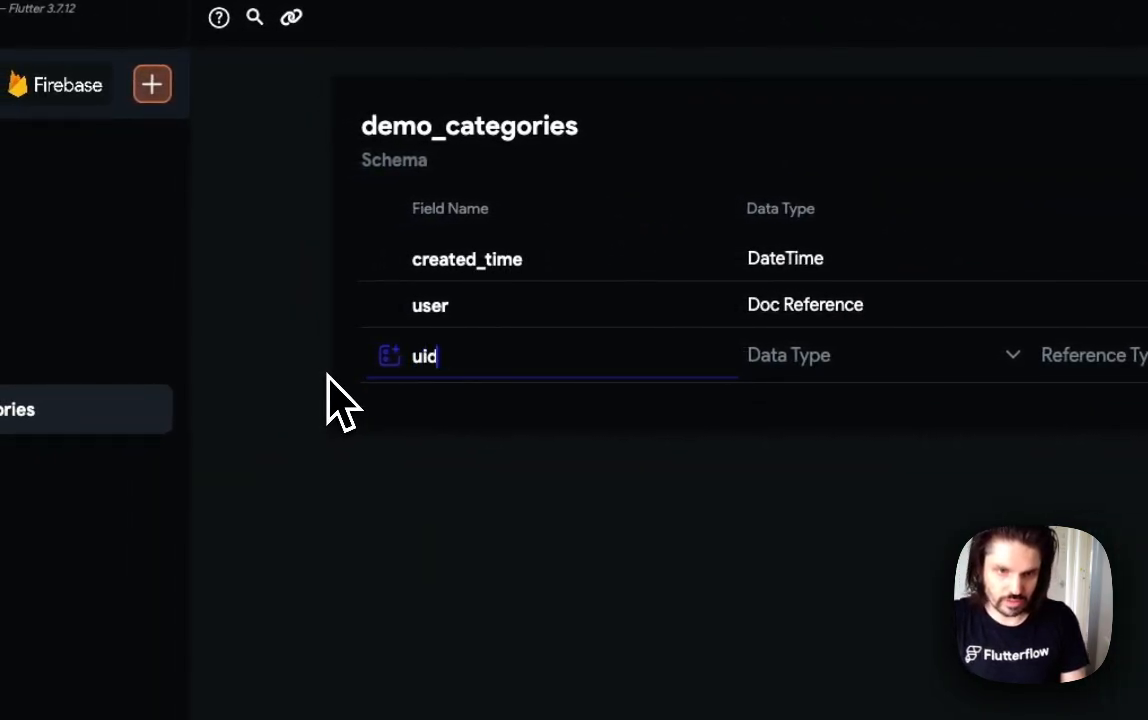
{"action": "left_click", "coordinate": [751, 380]}
{"action": "left_click", "coordinate": [423, 418]}
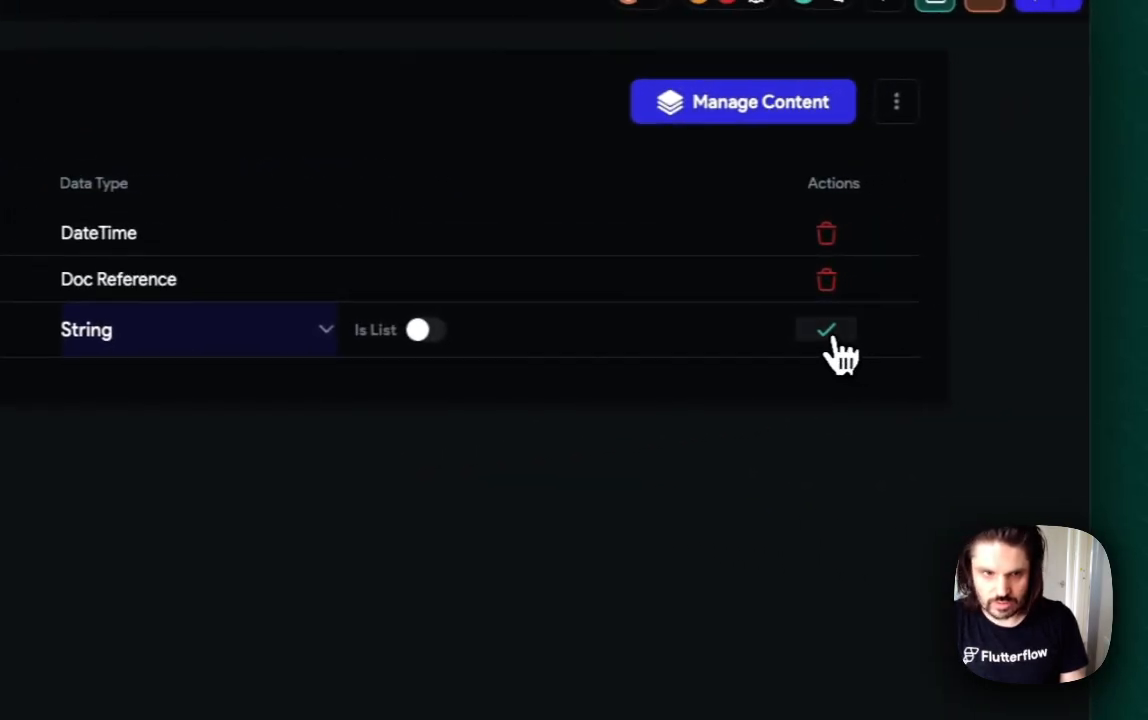
{"action": "left_click", "coordinate": [989, 318]}
Add a category_id field with the String data type to the demo_categories schema.
{"action": "type", "text": "name"}
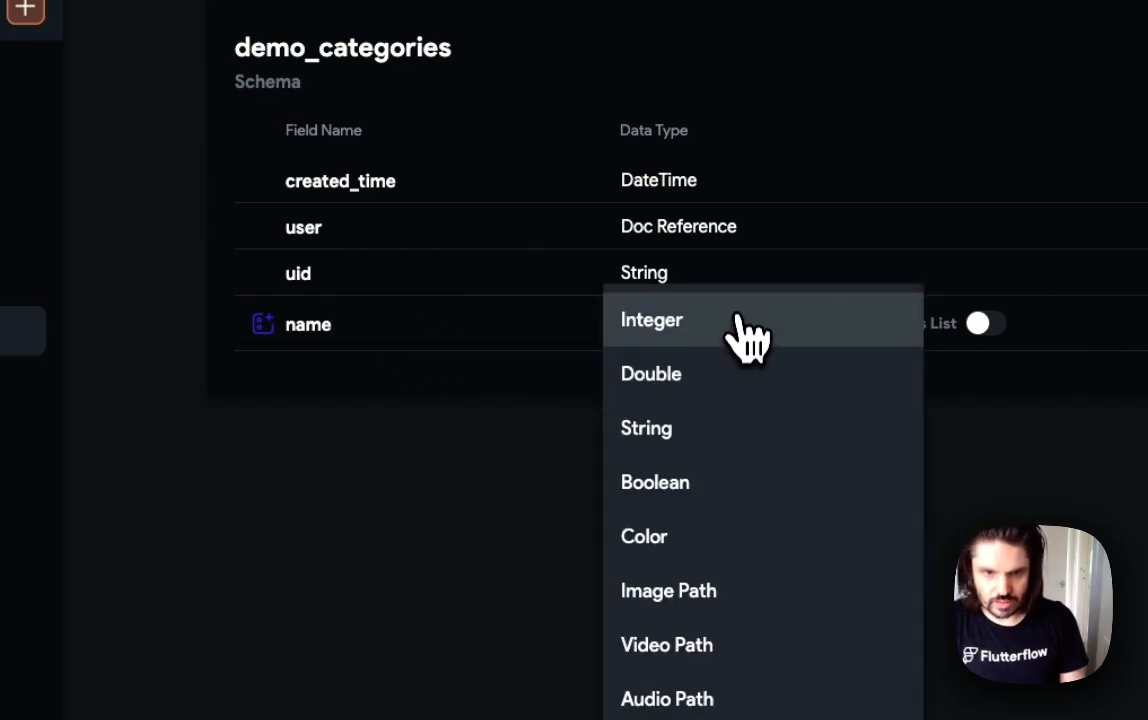
{"action": "left_click", "coordinate": [723, 436]}
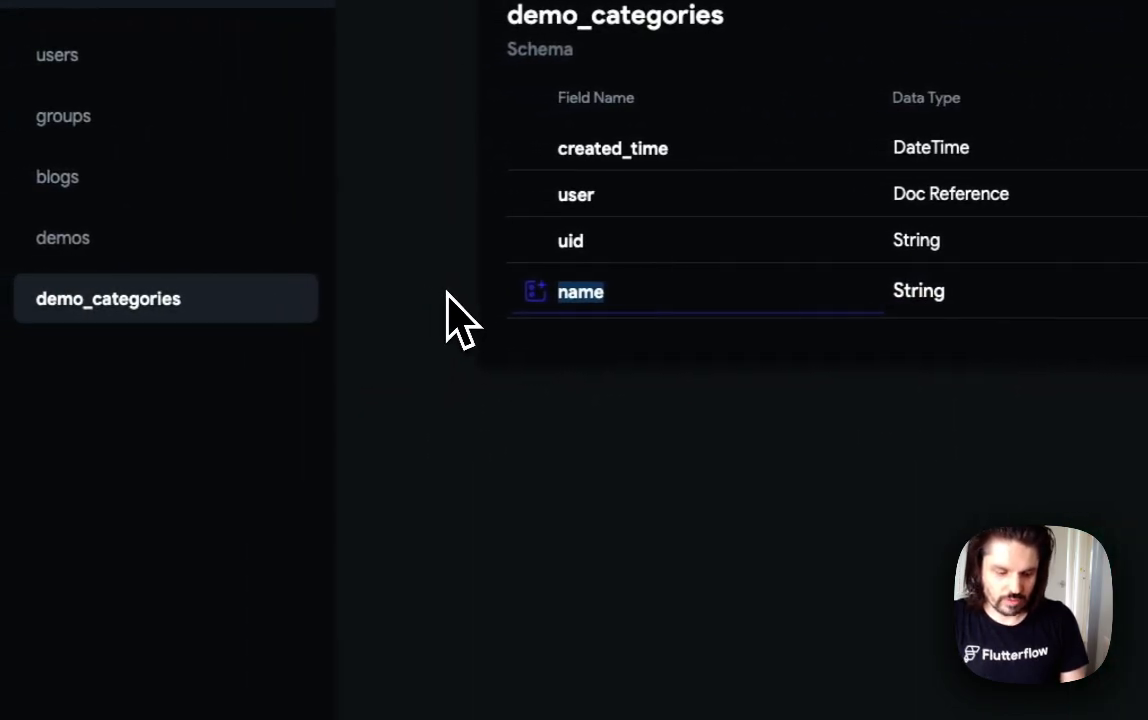
{"action": "type", "text": "category"}
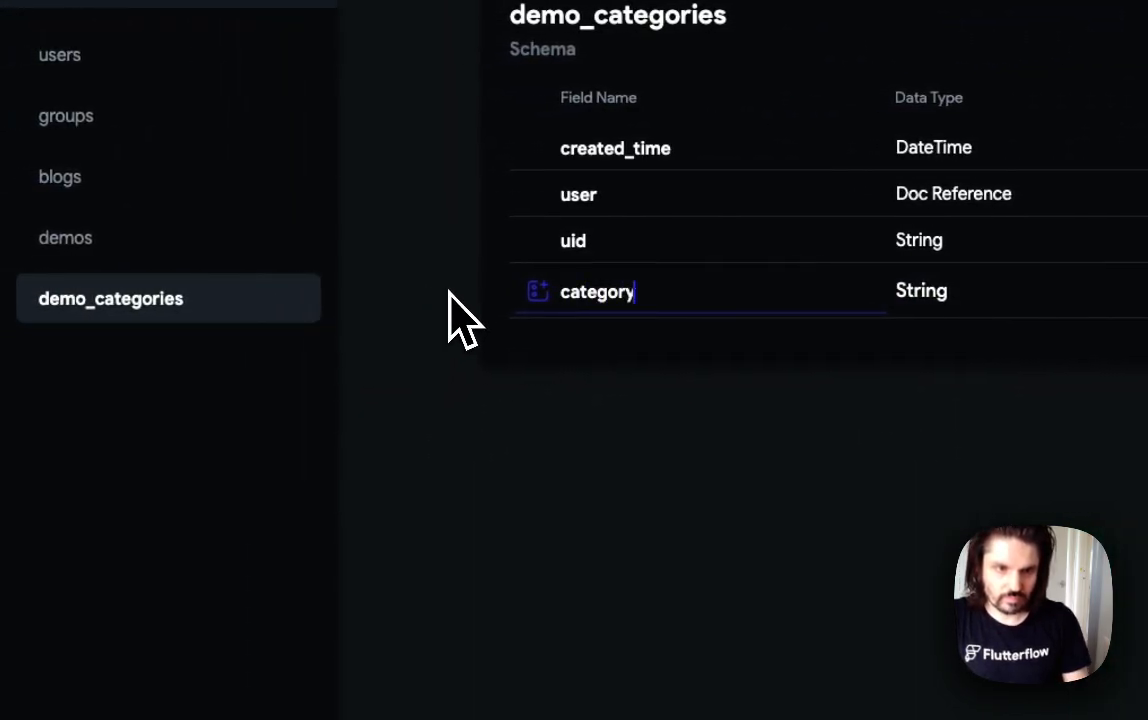
{"action": "type", "text": "_id"}
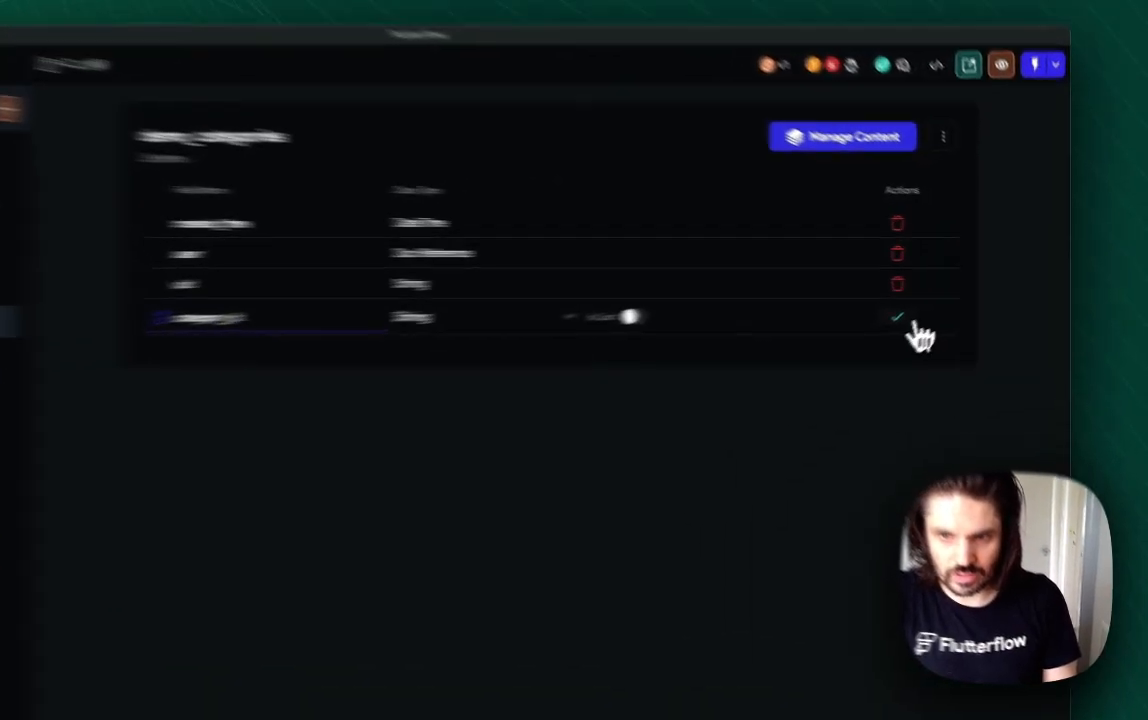
{"action": "left_click", "coordinate": [938, 300]}
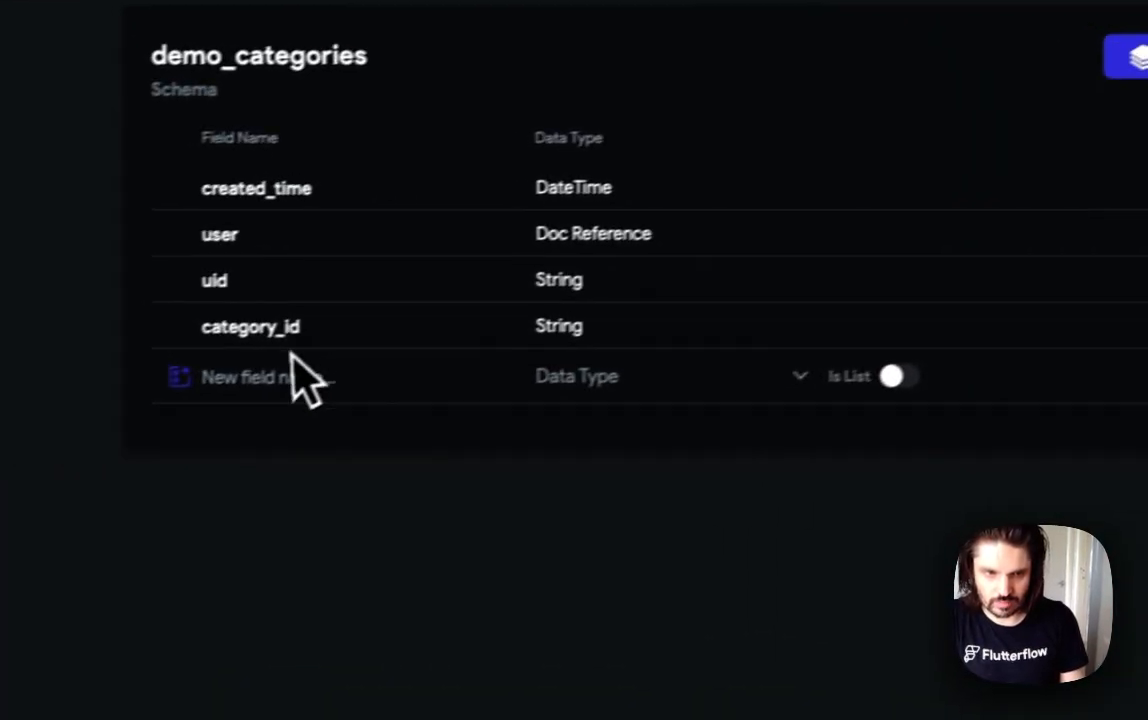
Add a name field with the String data type to the demo_categories schema.
{"action": "left_click", "coordinate": [326, 367]}
{"action": "type", "text": "name"}
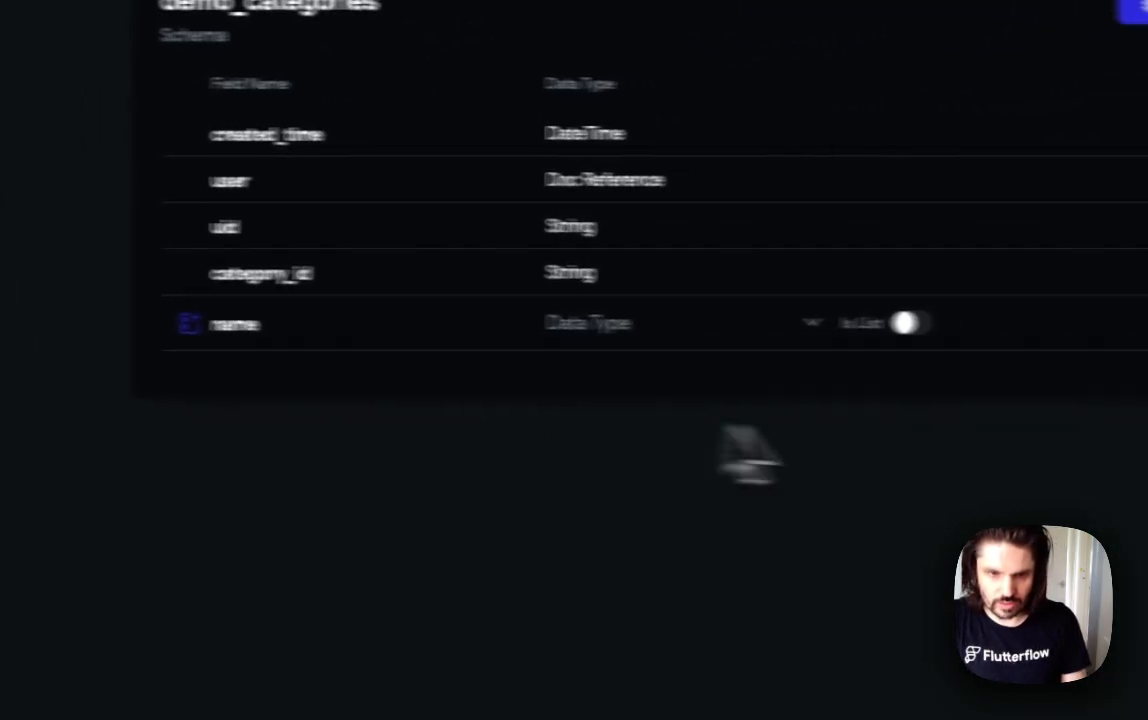
{"action": "left_click", "coordinate": [541, 332]}
{"action": "left_click", "coordinate": [453, 404]}
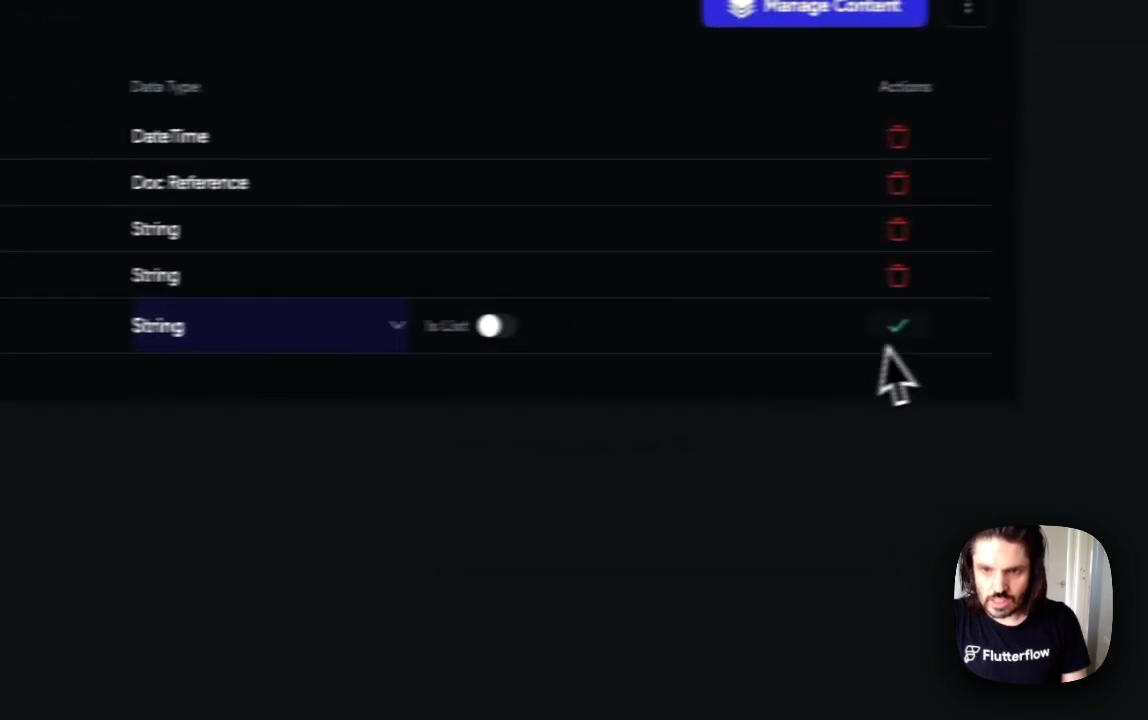
{"action": "left_click", "coordinate": [1144, 320]}
Copy the demo_categories collection with its schema.
{"action": "left_click", "coordinate": [256, 341]}
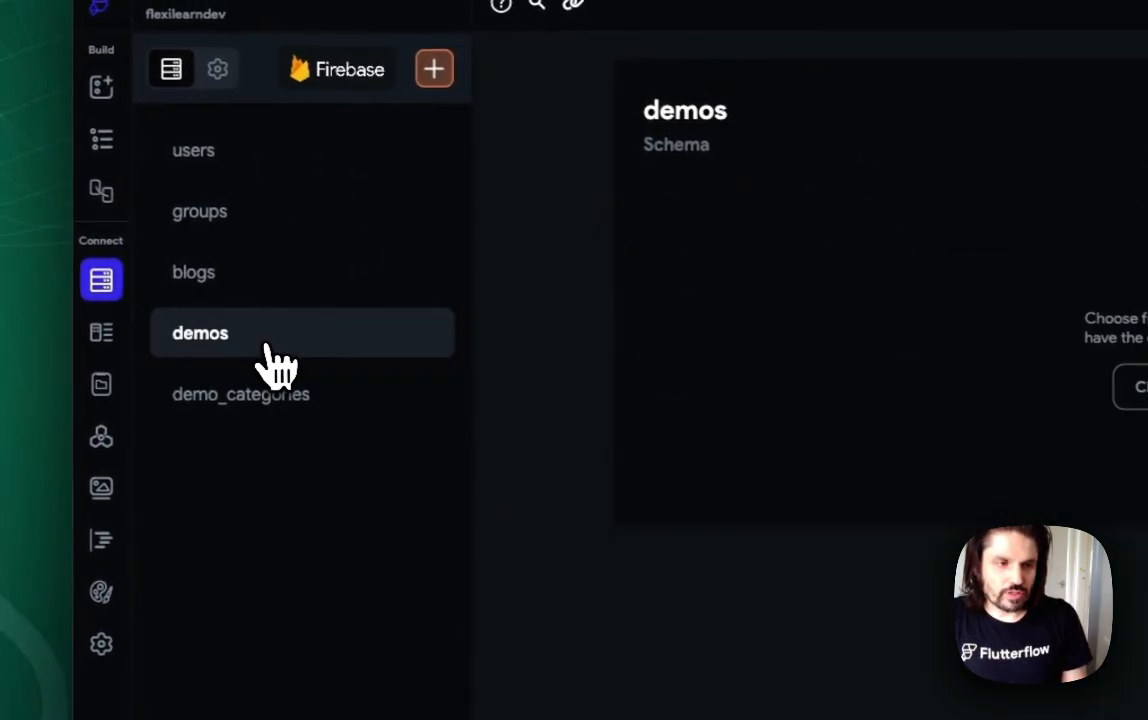
{"action": "left_click", "coordinate": [1132, 452]}
{"action": "left_click", "coordinate": [300, 396]}
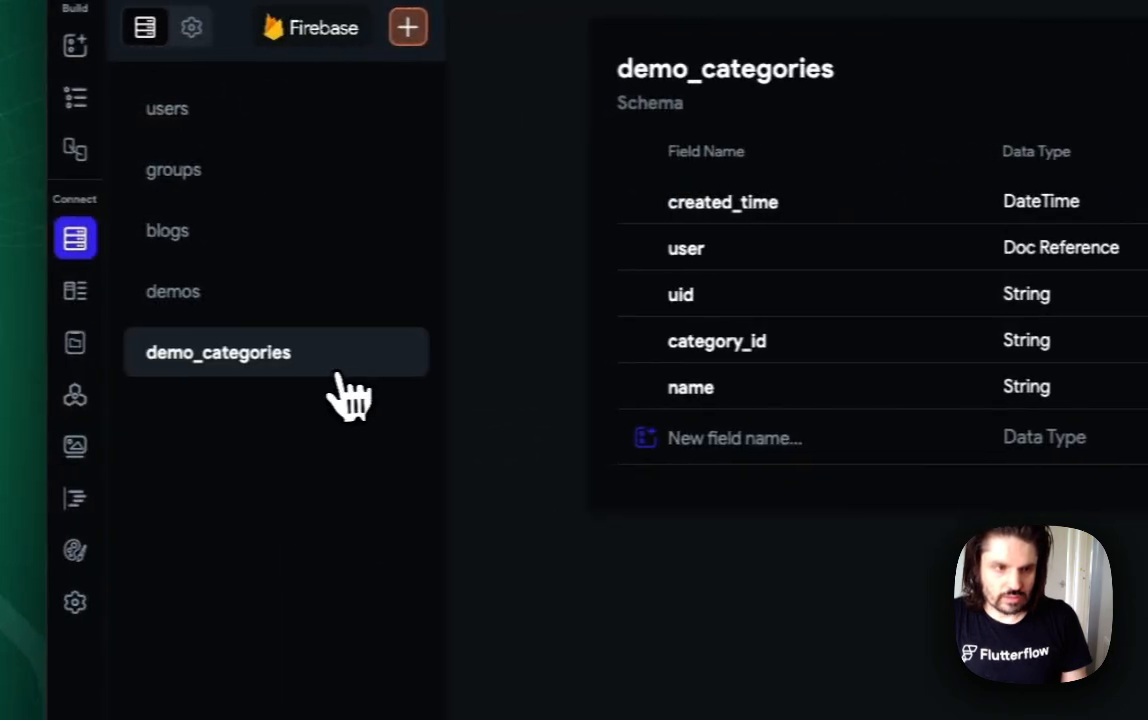
{"action": "left_click", "coordinate": [930, 238]}
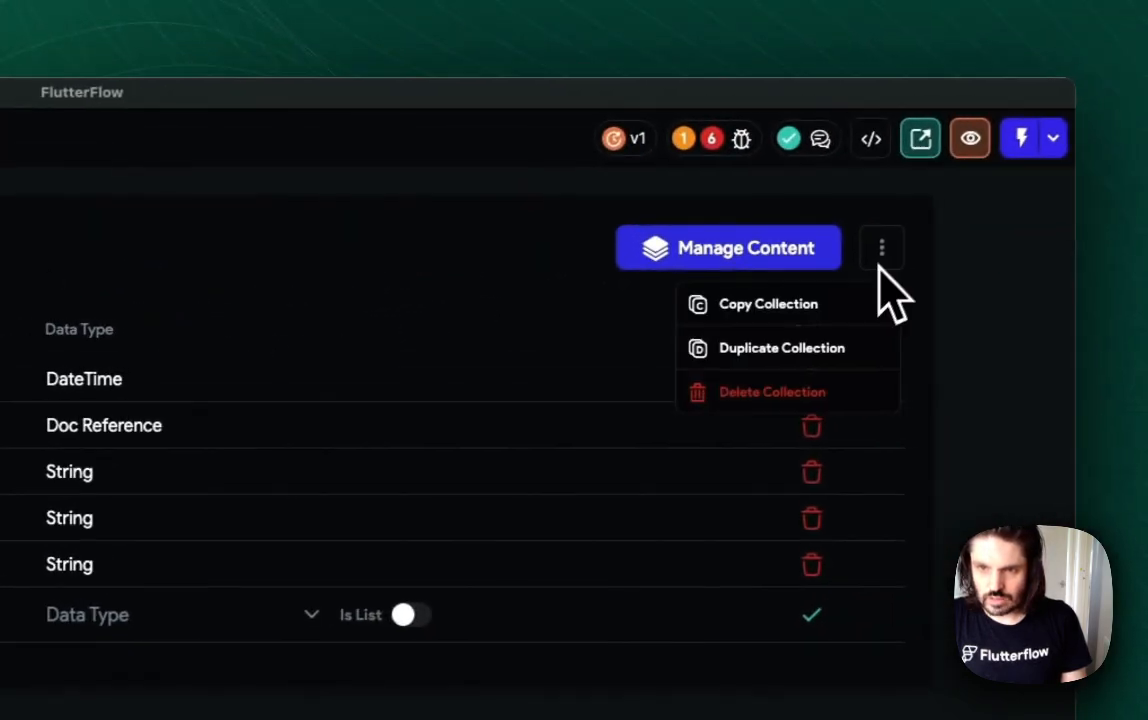
{"action": "left_click", "coordinate": [776, 308]}
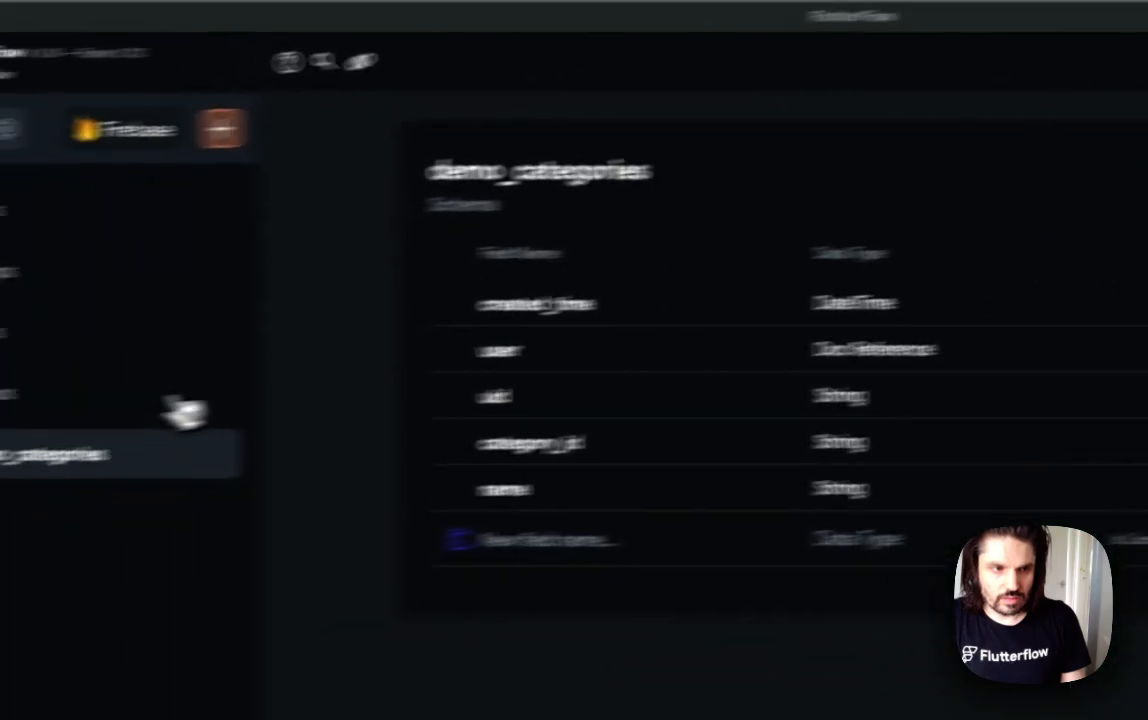
Delete the empty demos collection.
{"action": "left_click", "coordinate": [174, 397]}
{"action": "left_click", "coordinate": [893, 252]}
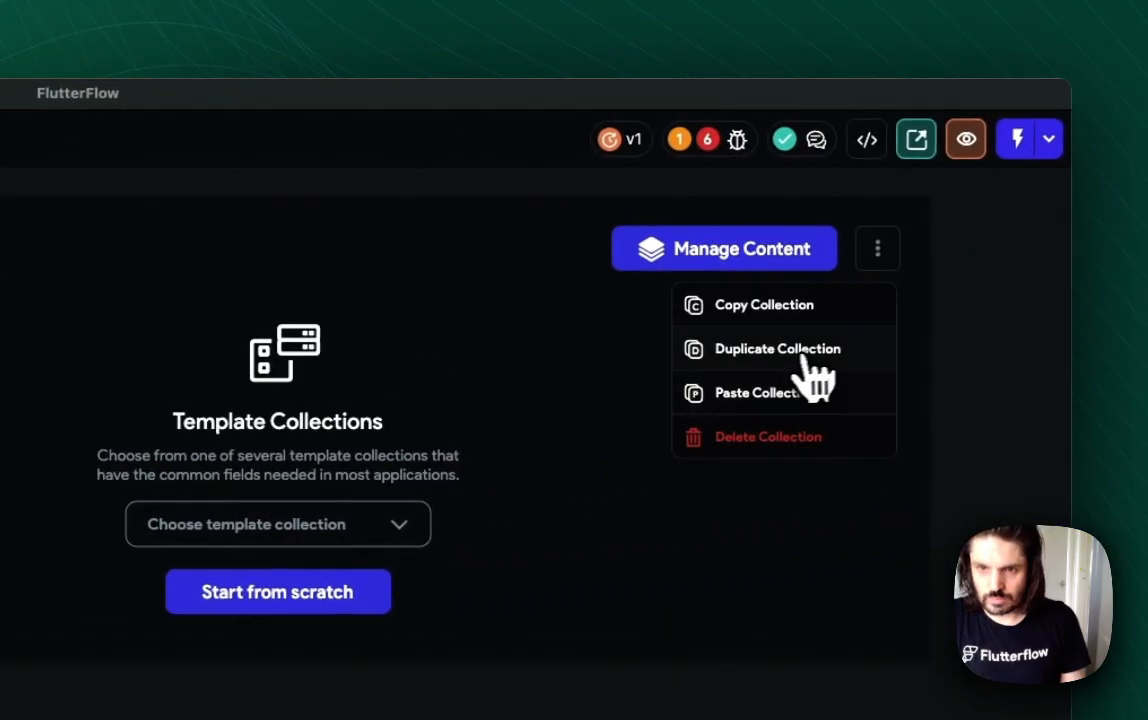
{"action": "left_click", "coordinate": [765, 438]}
{"action": "left_click", "coordinate": [541, 490]}
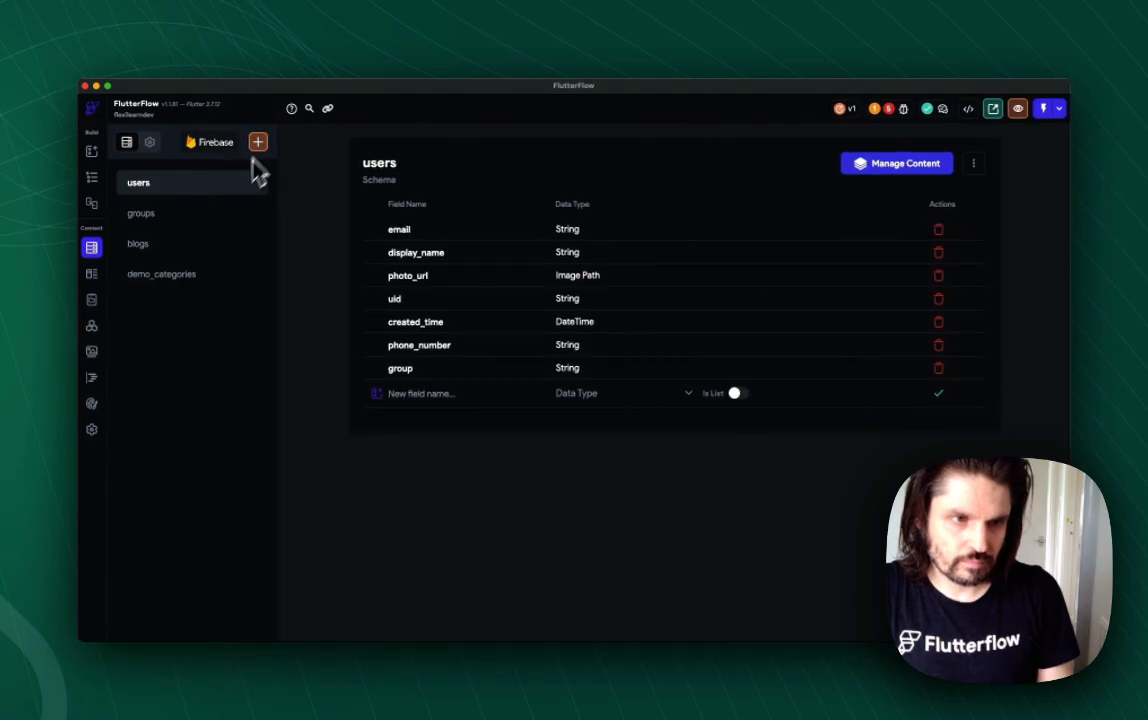
Duplicate the demo_categories collection under the name demos.
{"action": "left_click", "coordinate": [973, 163]}
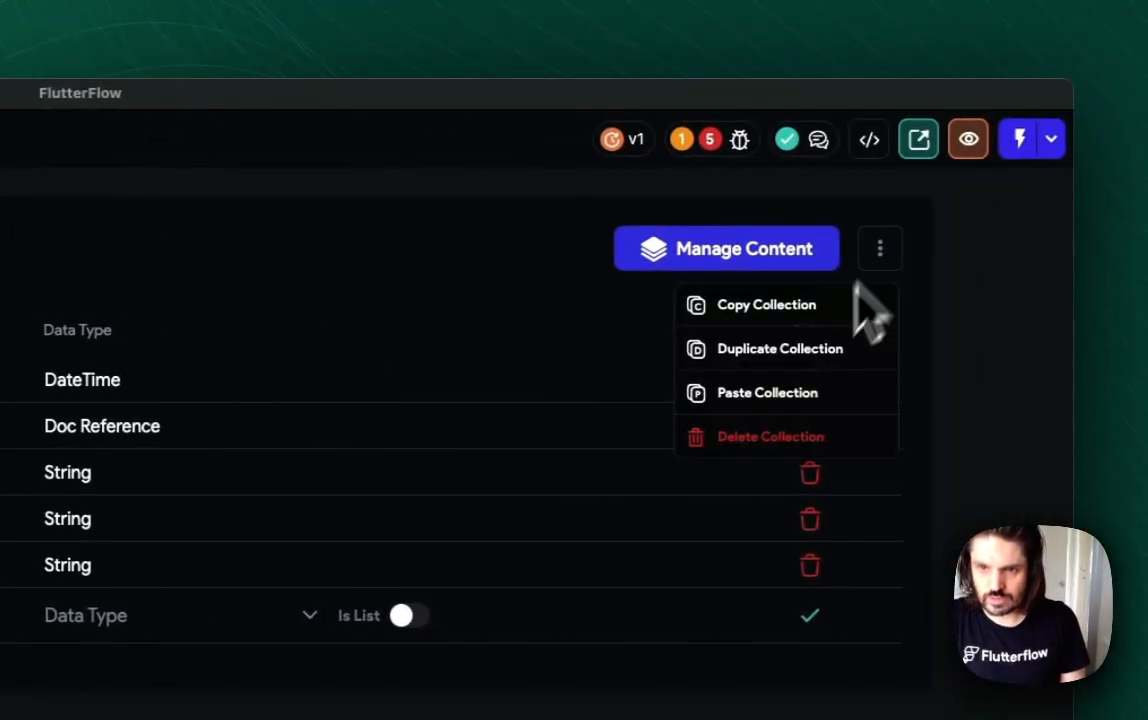
{"action": "left_click", "coordinate": [795, 355]}
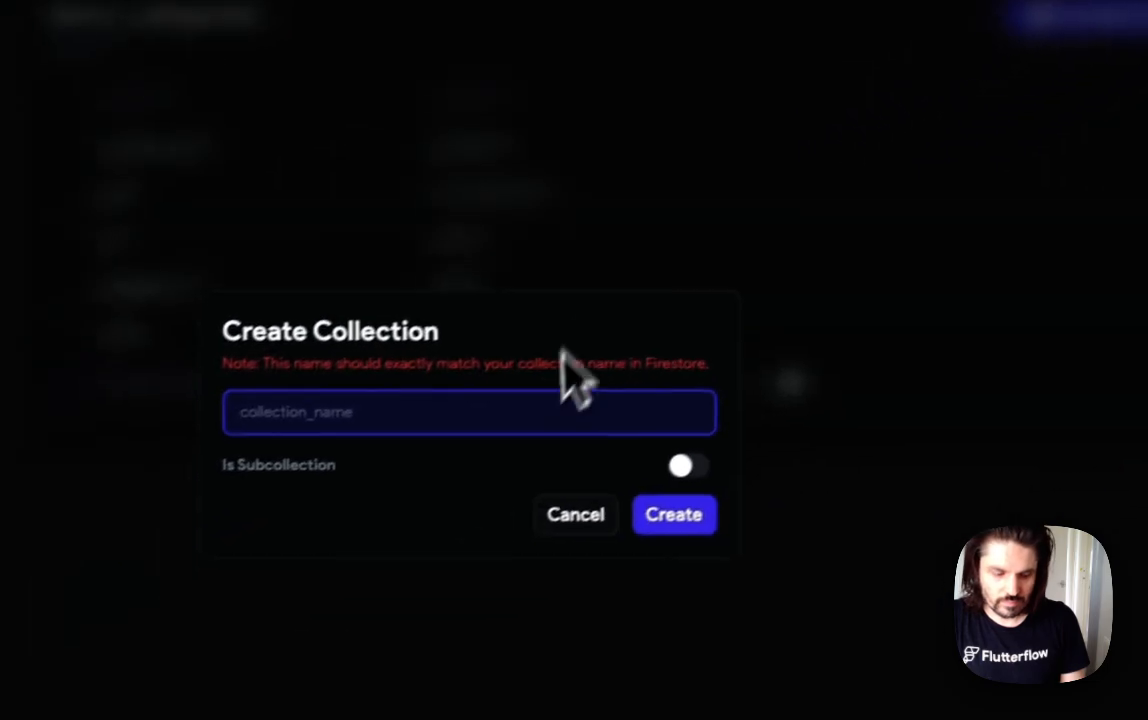
{"action": "type", "text": "demos"}
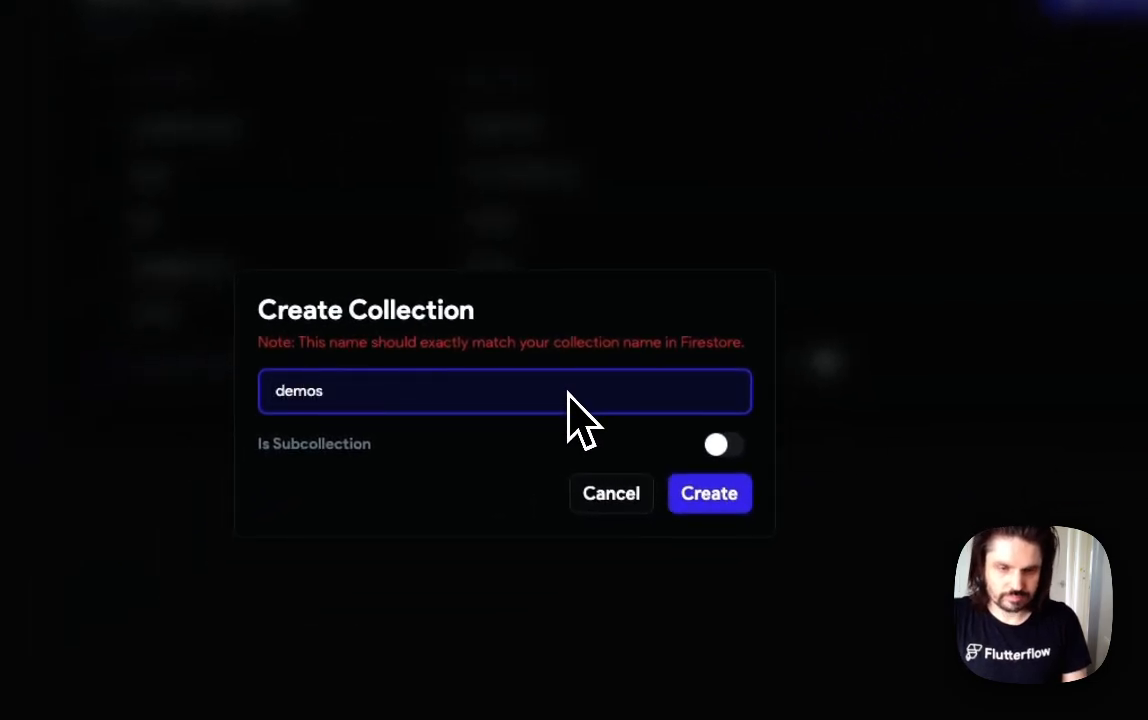
{"action": "left_click", "coordinate": [738, 500]}
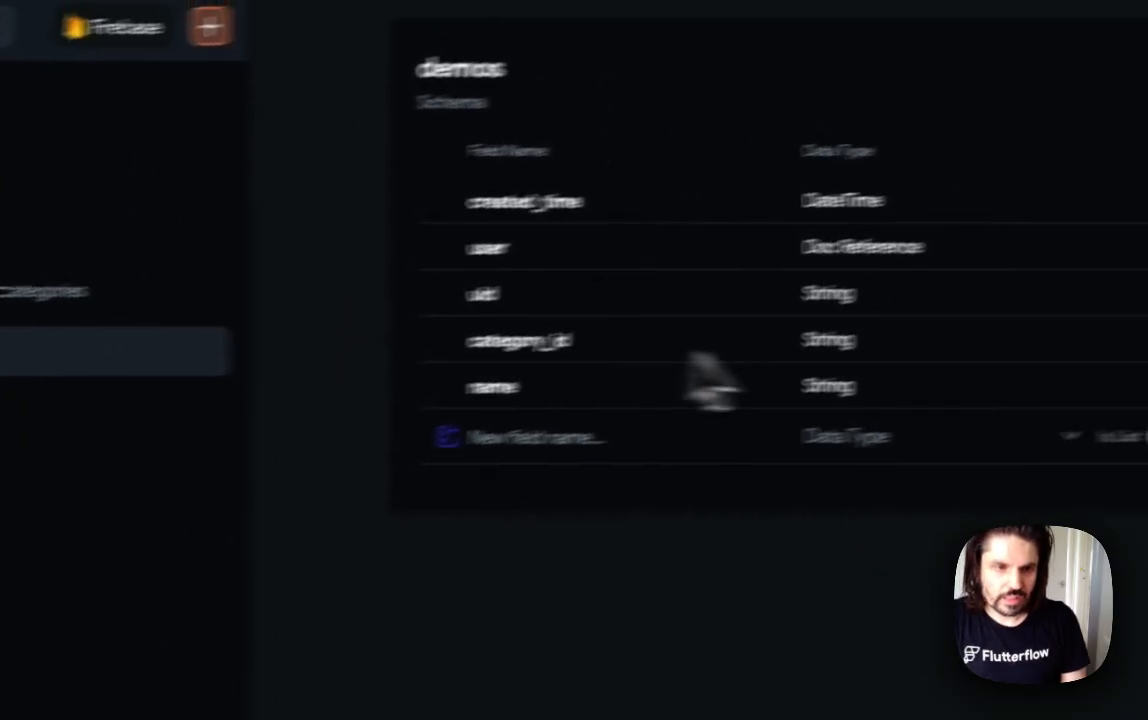
Delete the category_id and name fields from the demos schema.
{"action": "left_click", "coordinate": [823, 287]}
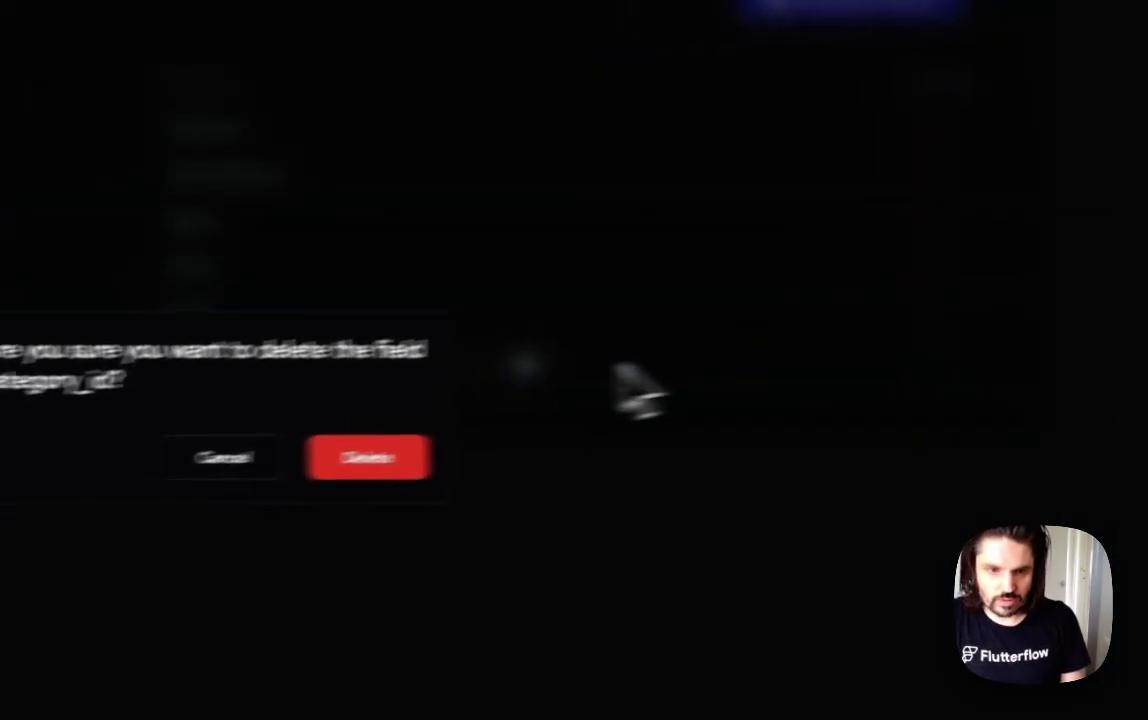
{"action": "left_click", "coordinate": [368, 457]}
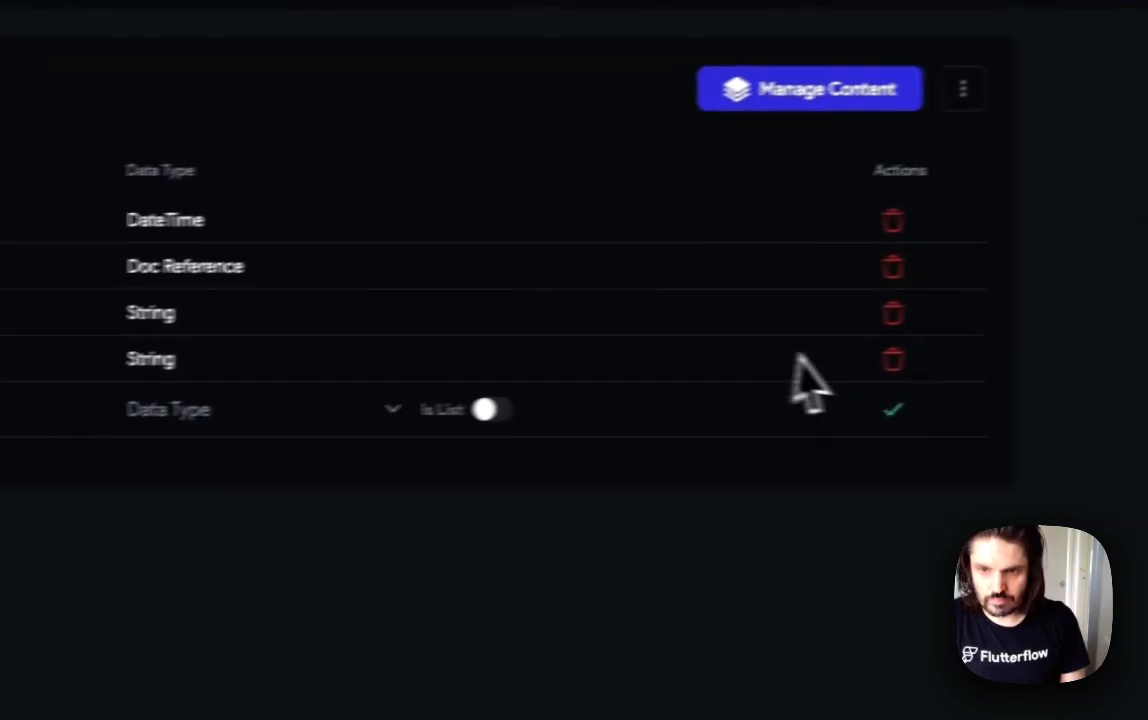
{"action": "left_click", "coordinate": [892, 360]}
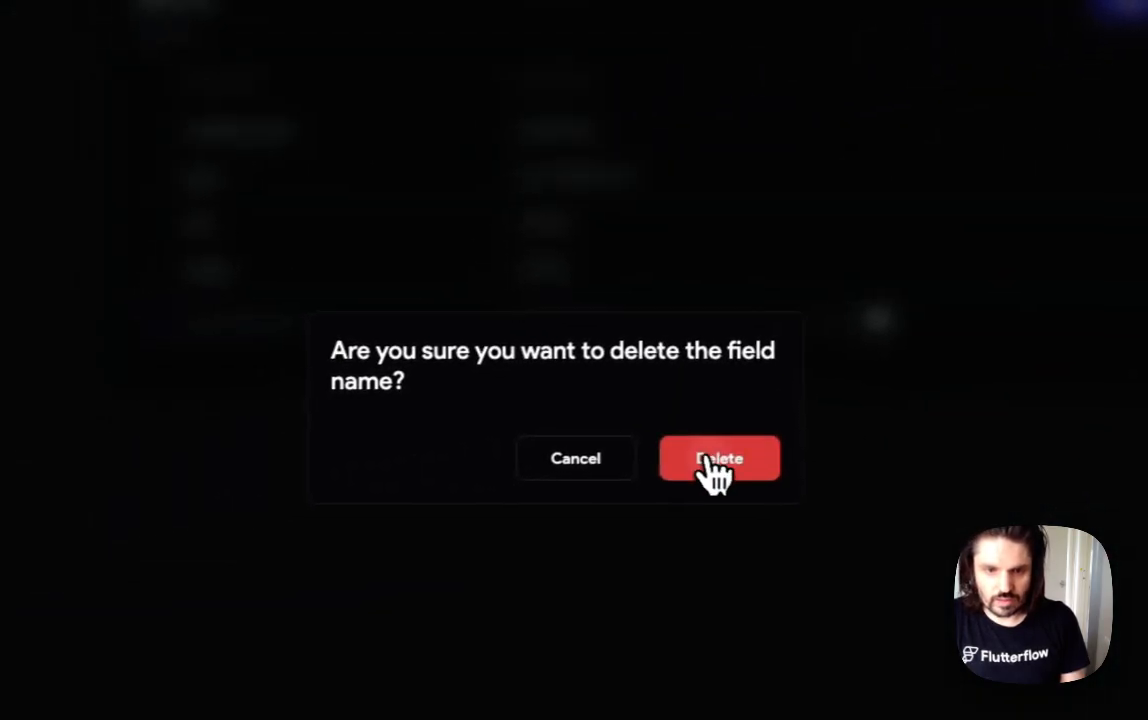
{"action": "left_click", "coordinate": [553, 489]}
Add a demo_id field with the String data type to the demos schema.
{"action": "left_click", "coordinate": [310, 272]}
{"action": "type", "text": "demo_id"}
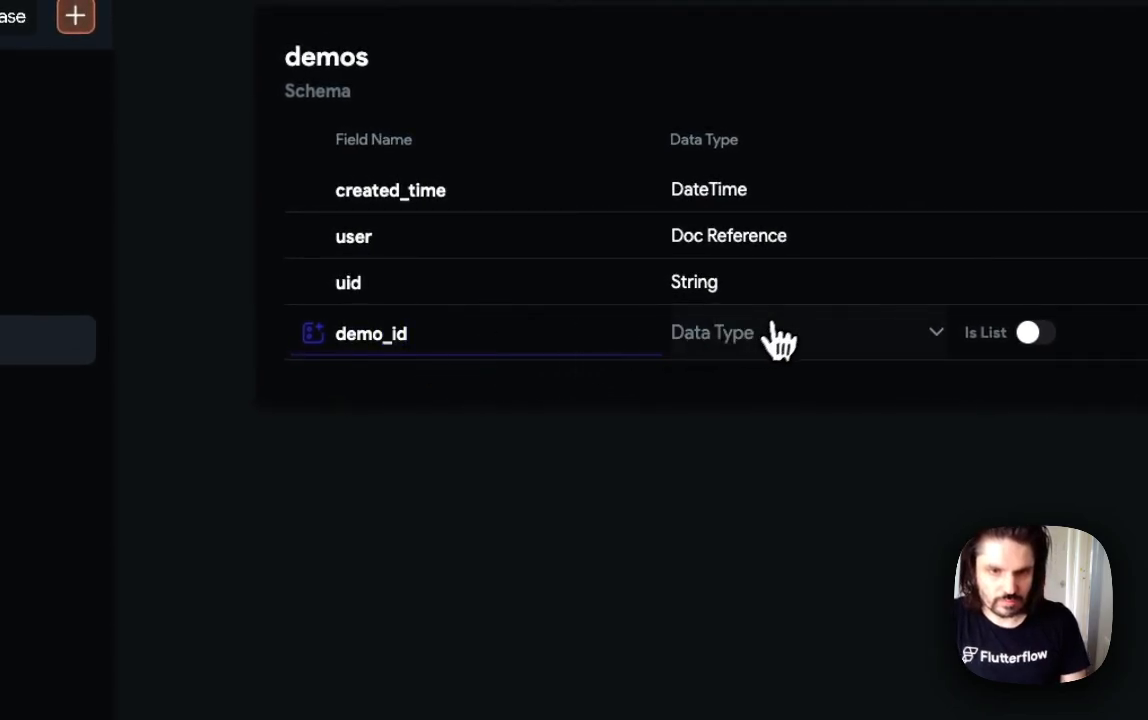
{"action": "left_click", "coordinate": [778, 338]}
{"action": "left_click", "coordinate": [740, 437]}
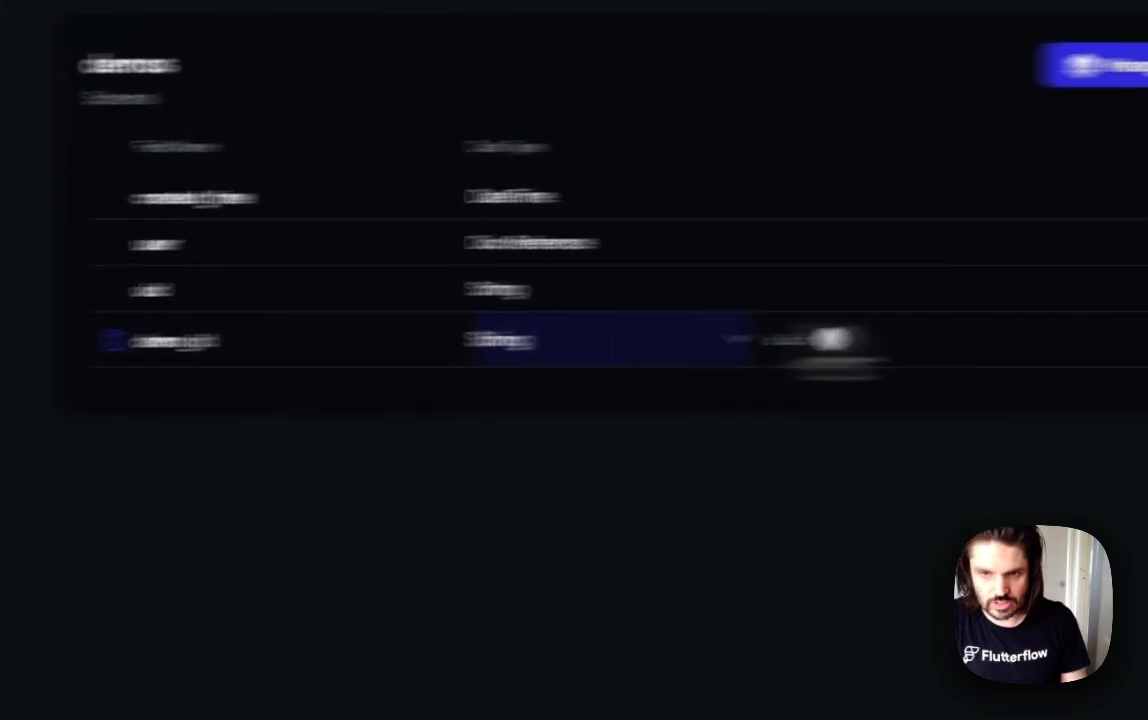
{"action": "left_click", "coordinate": [858, 356]}
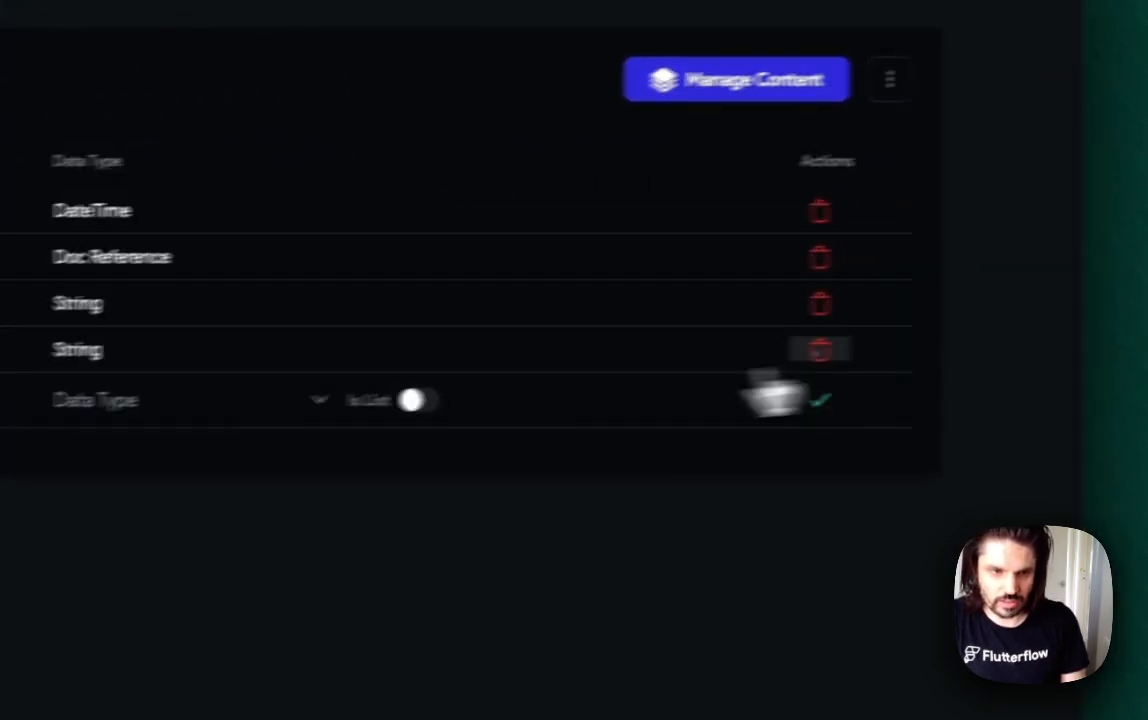
Add a name field with the String data type to the demos schema.
{"action": "left_click", "coordinate": [402, 377]}
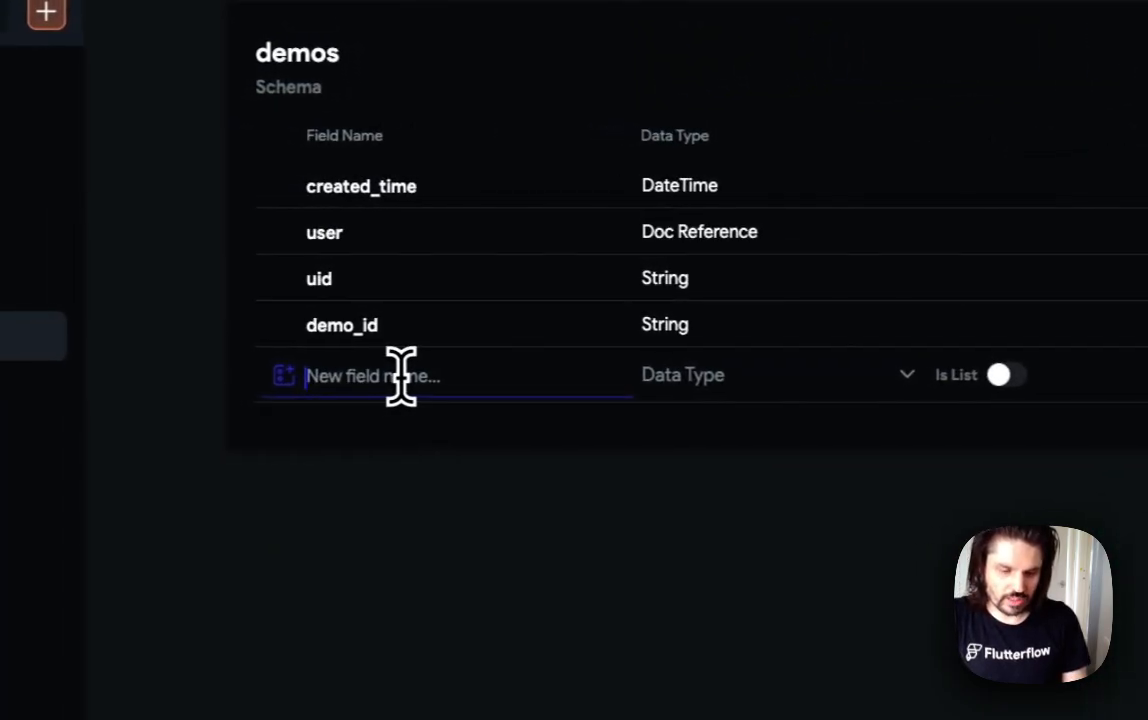
{"action": "type", "text": "name"}
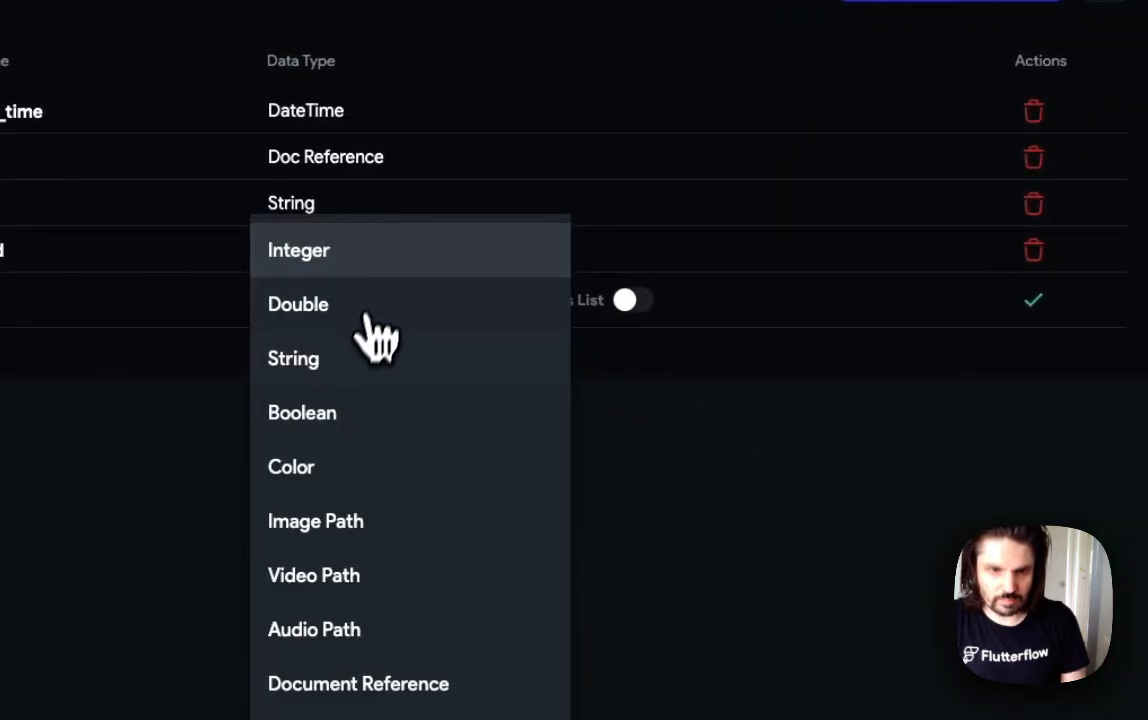
{"action": "left_click", "coordinate": [305, 358]}
{"action": "left_click", "coordinate": [1037, 300]}
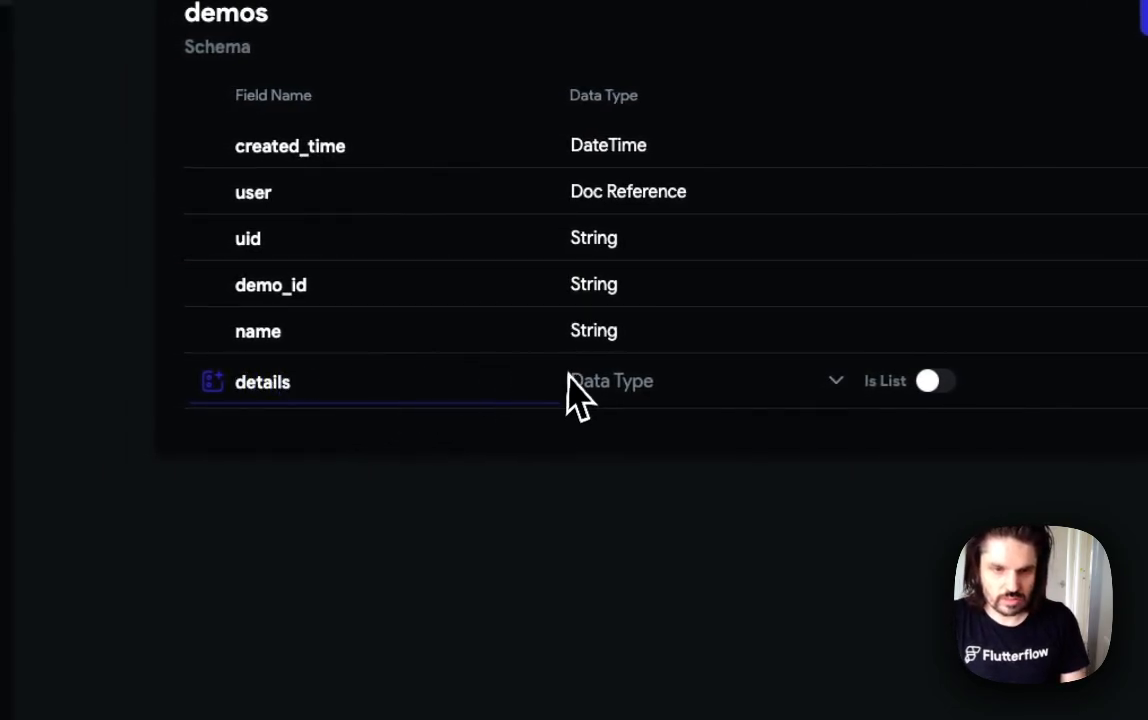
Add a details field with the String data type to the demos schema.
{"action": "left_click", "coordinate": [630, 381]}
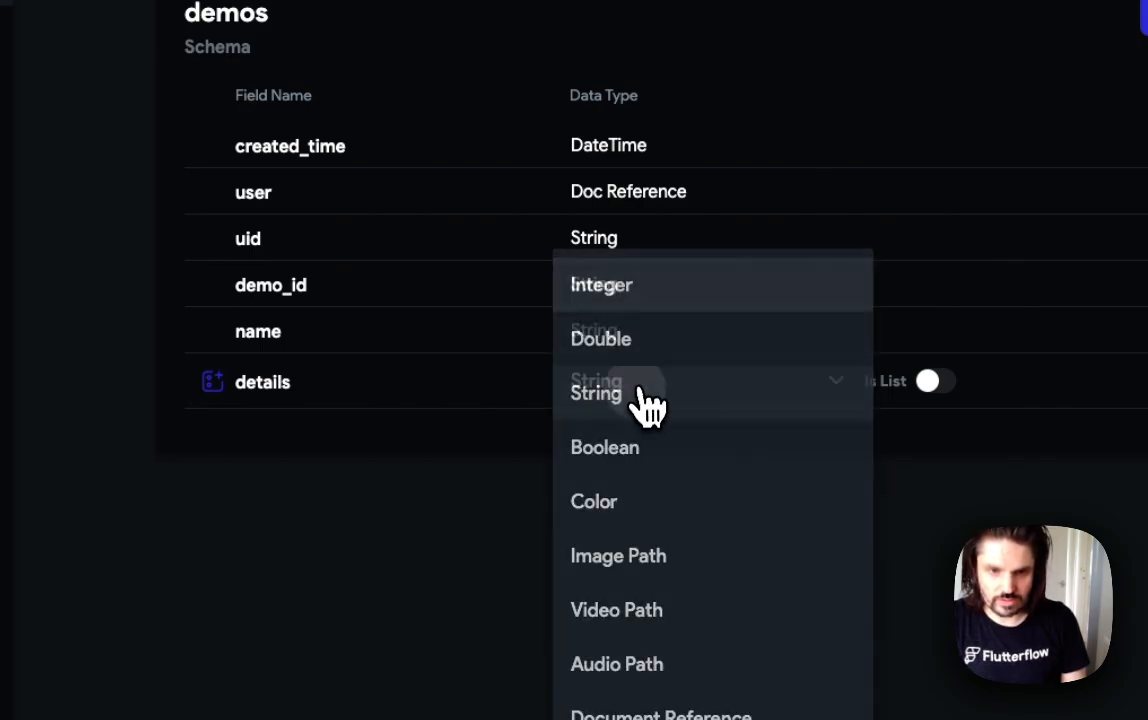
{"action": "left_click", "coordinate": [636, 392]}
{"action": "left_click", "coordinate": [928, 372]}
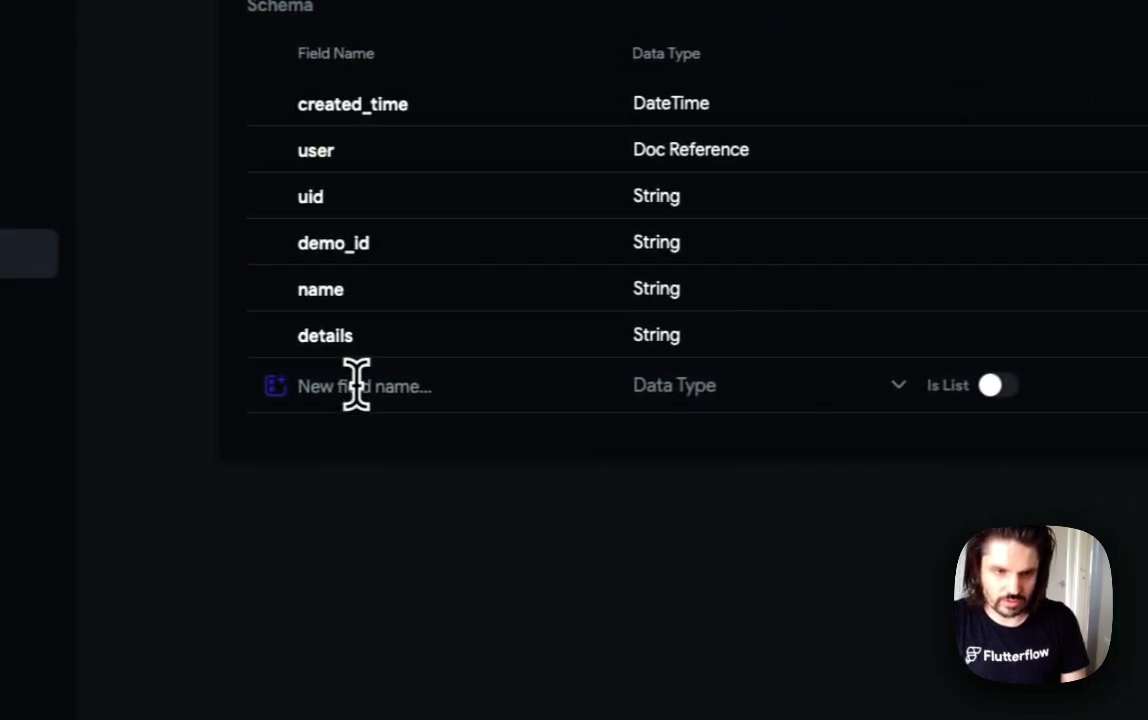
Add an image field with the String data type to the demos schema.
{"action": "left_click", "coordinate": [373, 387]}
{"action": "type", "text": "image"}
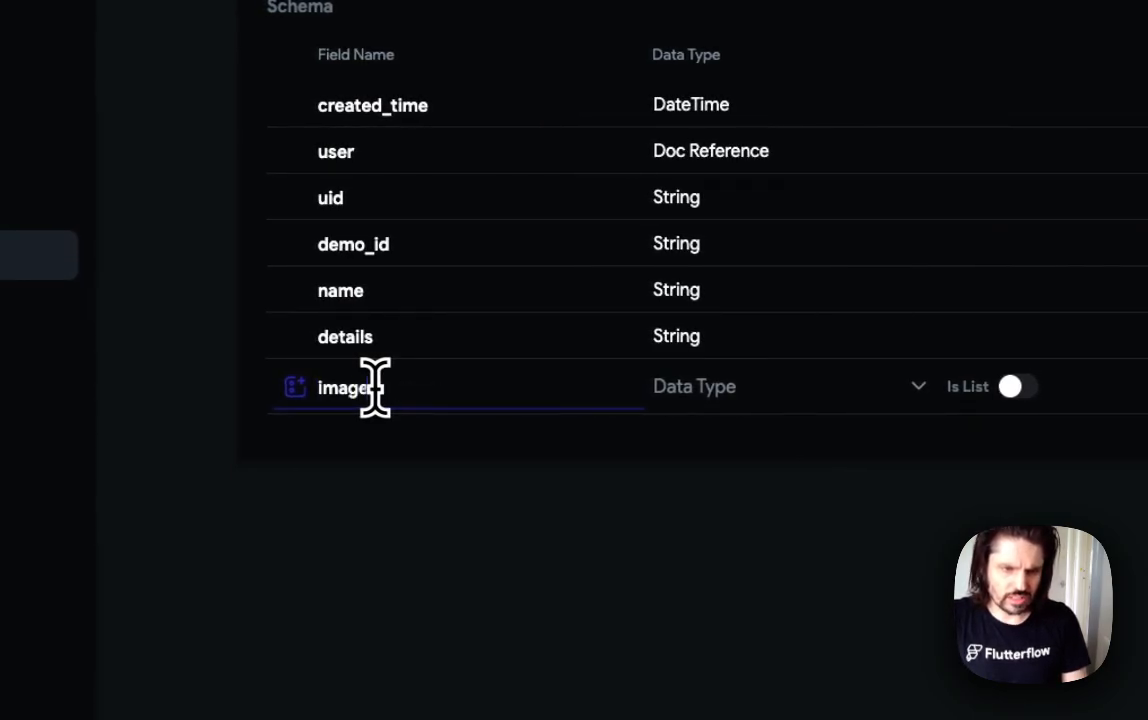
{"action": "left_click", "coordinate": [765, 380]}
{"action": "left_click", "coordinate": [769, 350]}
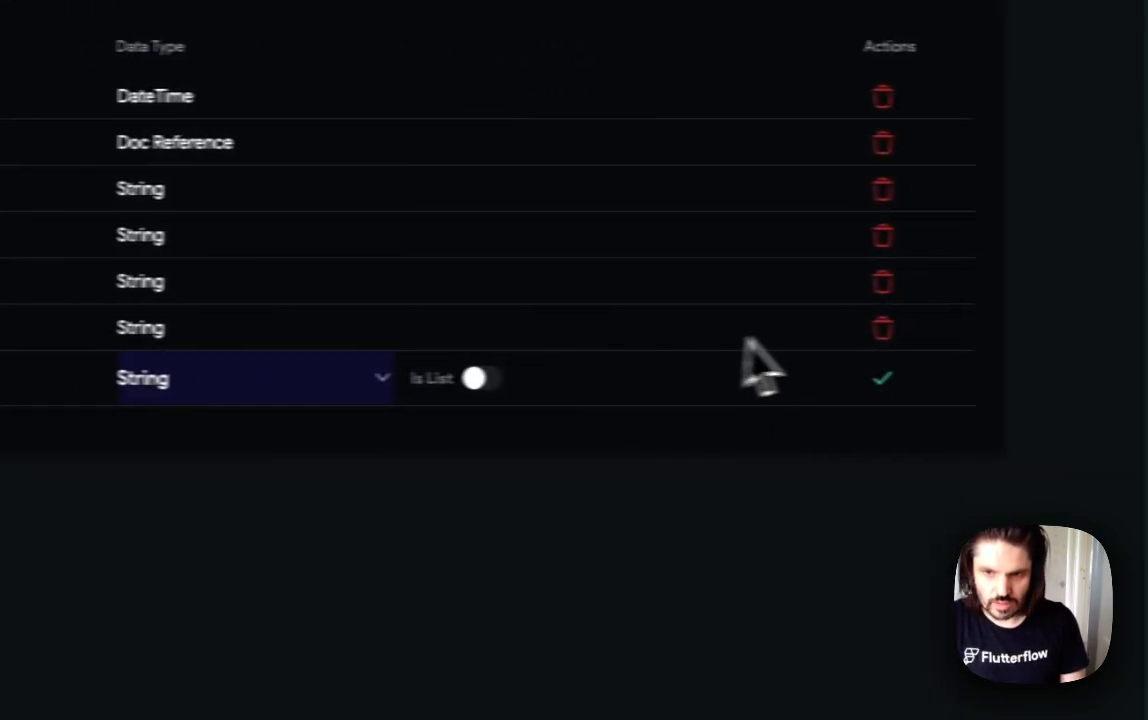
{"action": "left_click", "coordinate": [882, 378]}
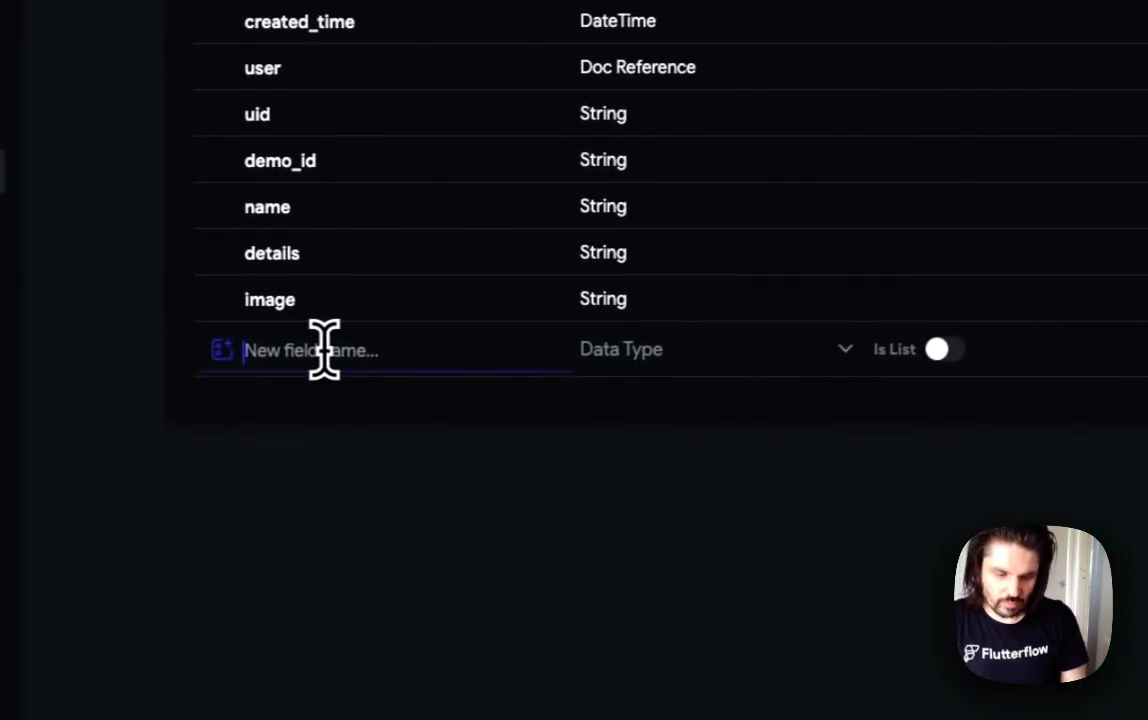
Add a category field to the demos schema as a list of String values.
{"action": "type", "text": "category"}
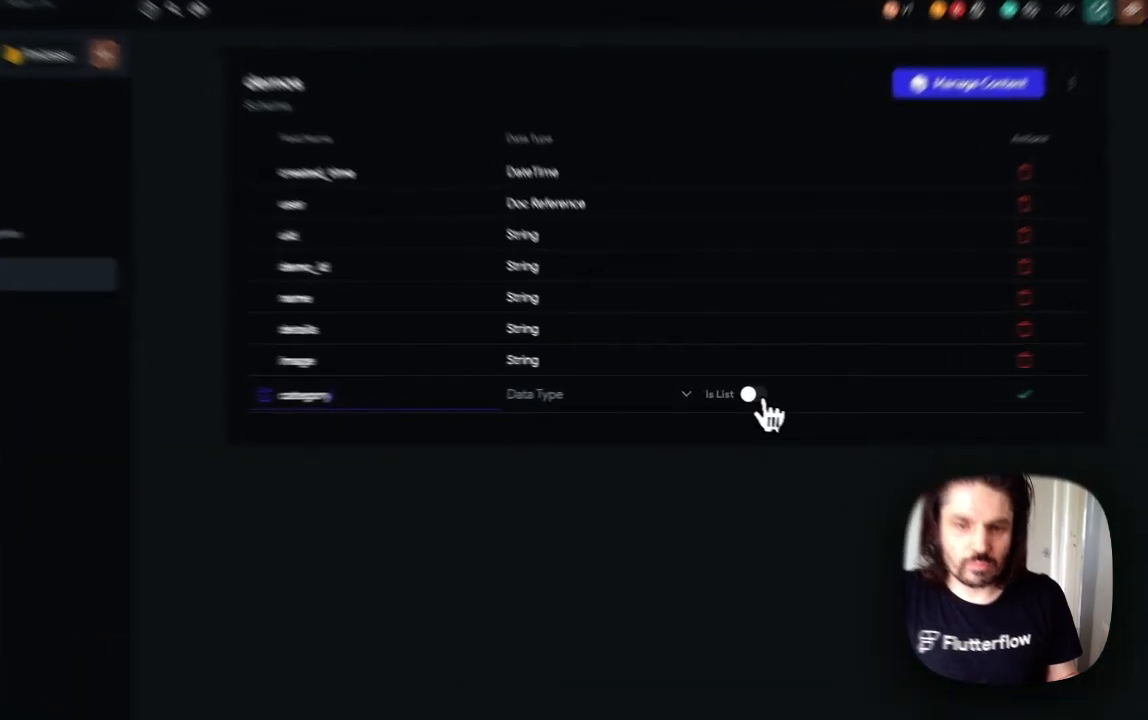
{"action": "left_click", "coordinate": [735, 393]}
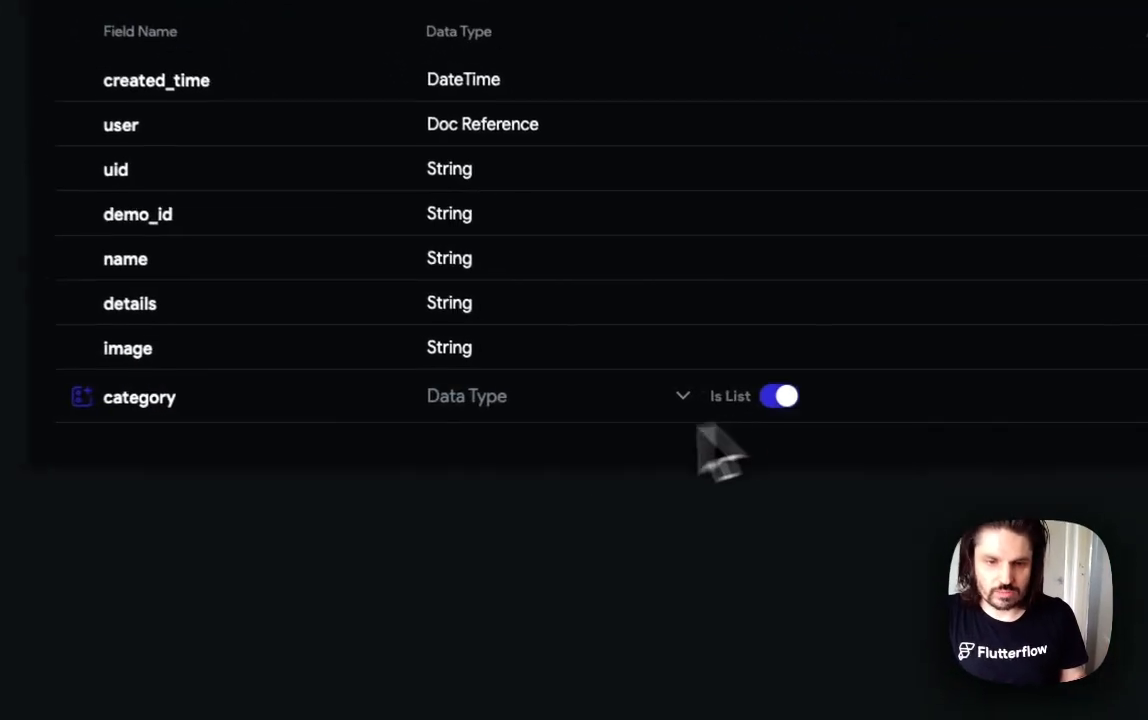
{"action": "left_click", "coordinate": [585, 396]}
{"action": "left_click", "coordinate": [513, 316]}
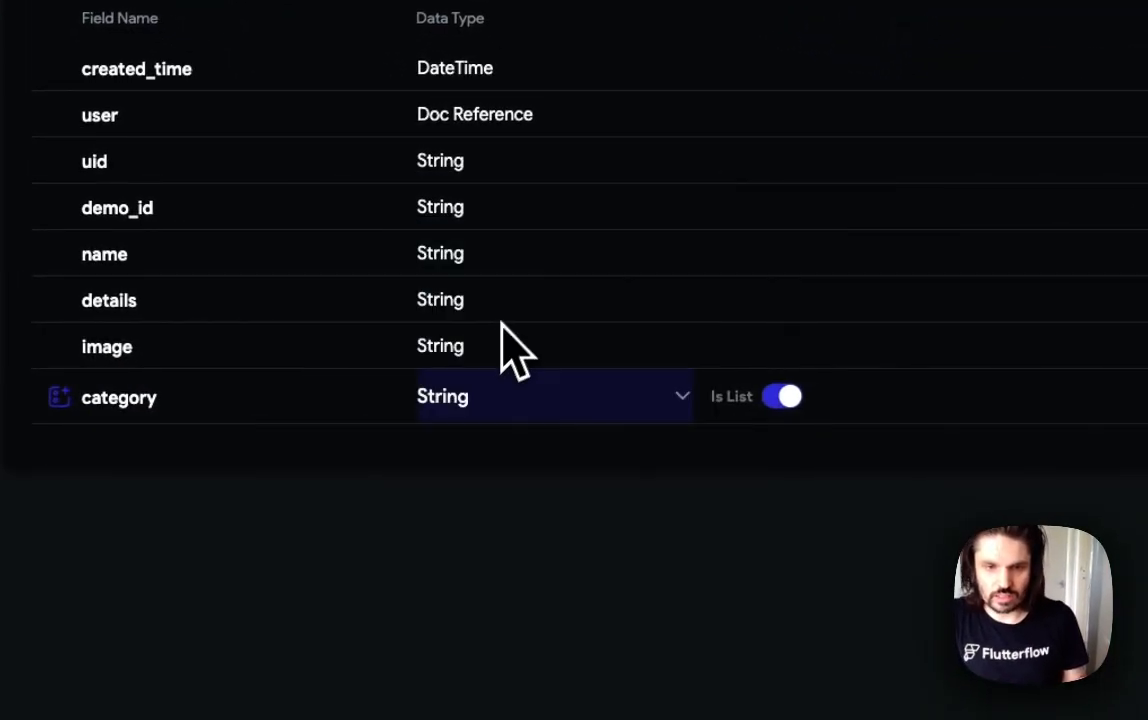
{"action": "left_click", "coordinate": [354, 365]}
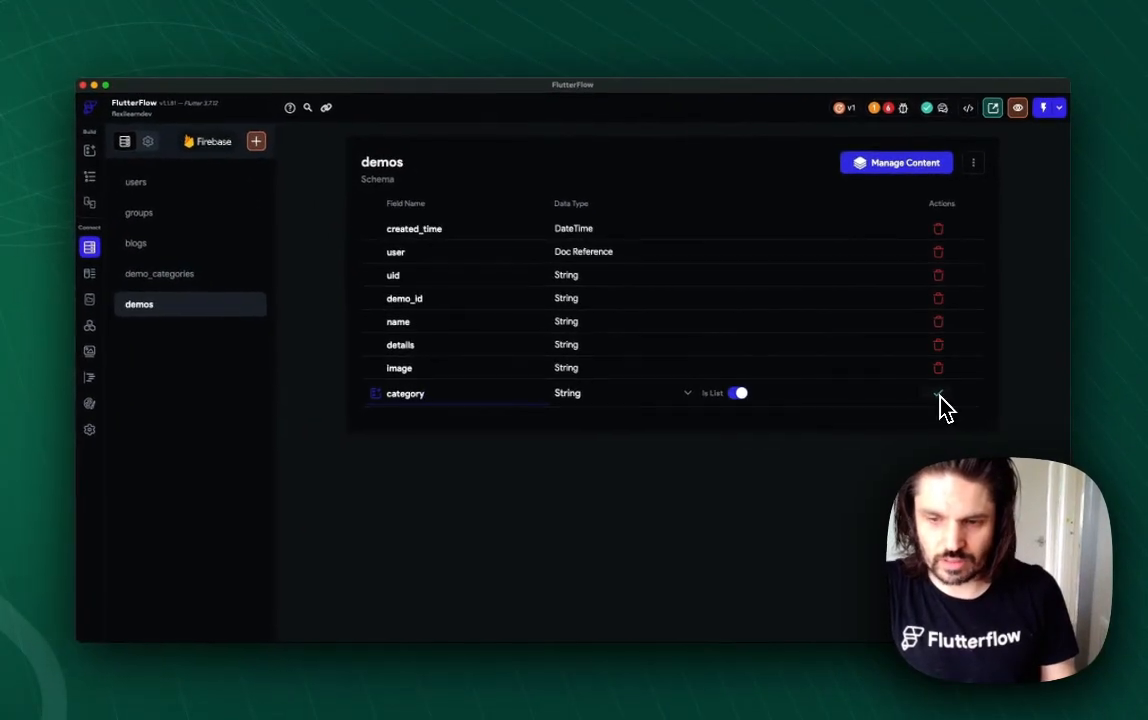
{"action": "left_click", "coordinate": [943, 398]}
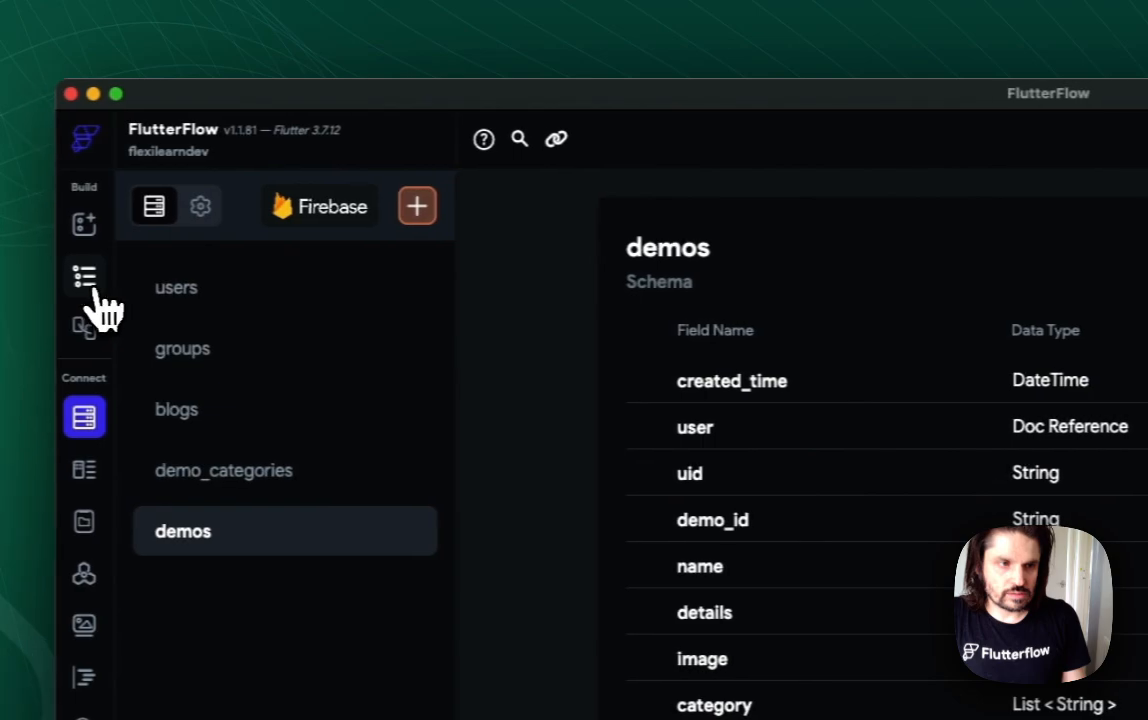
Examine the Menu page's widget tree, from the Code tab's column, heading and item containers up to the page's main column.
{"action": "left_click", "coordinate": [108, 285]}
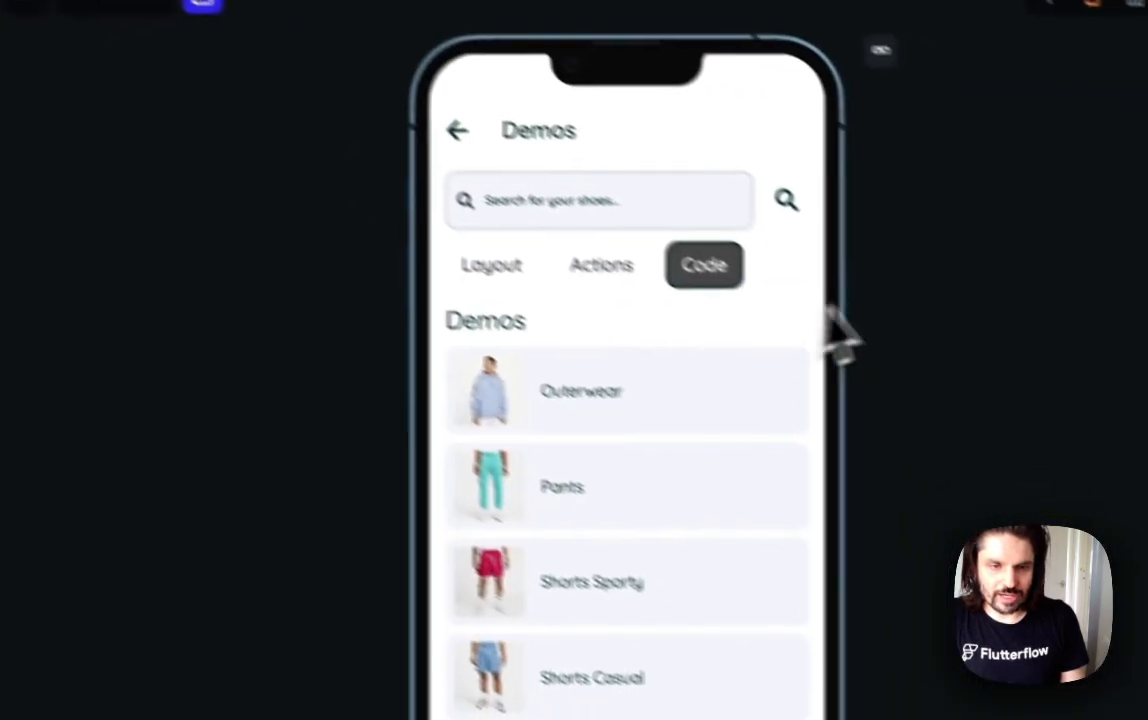
{"action": "left_click", "coordinate": [738, 286]}
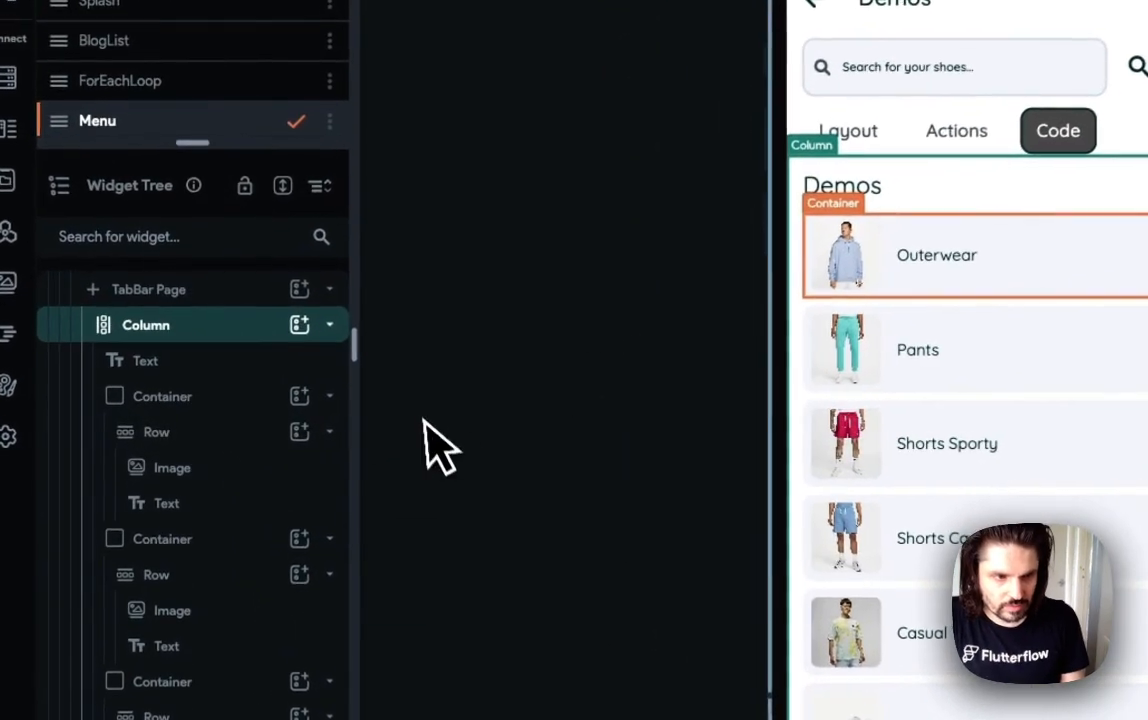
{"action": "left_click", "coordinate": [190, 409]}
{"action": "scroll", "coordinate": [300, 368], "scroll_direction": "up", "scroll_amount": 3}
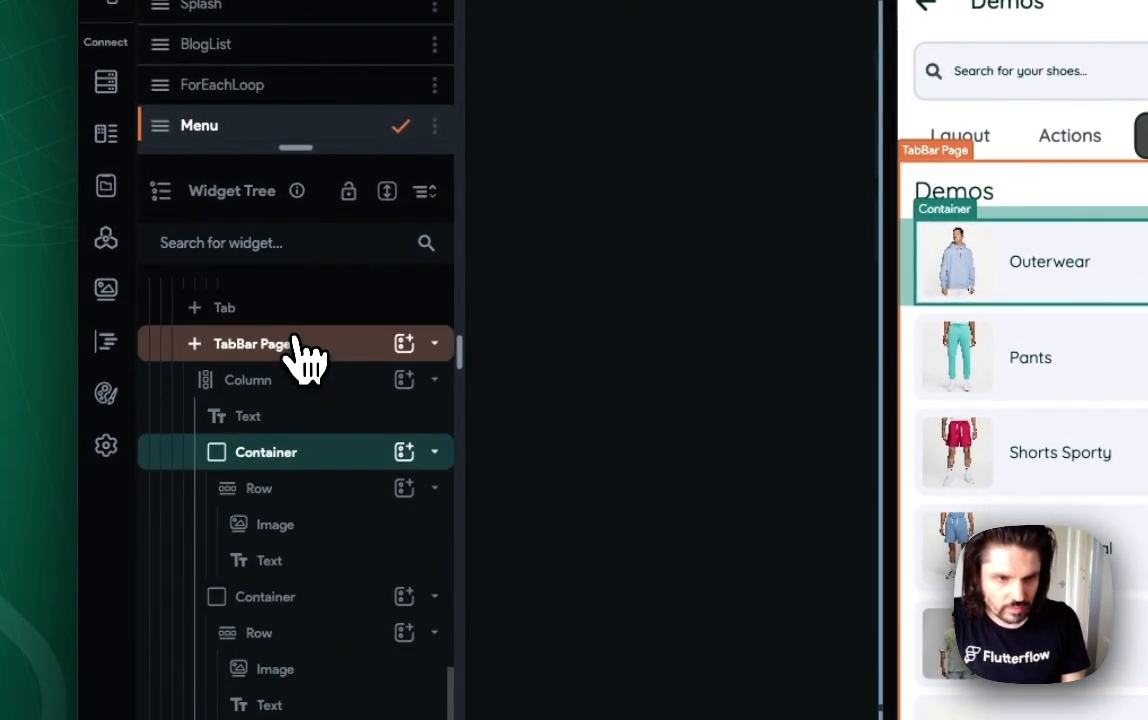
{"action": "left_click", "coordinate": [985, 197]}
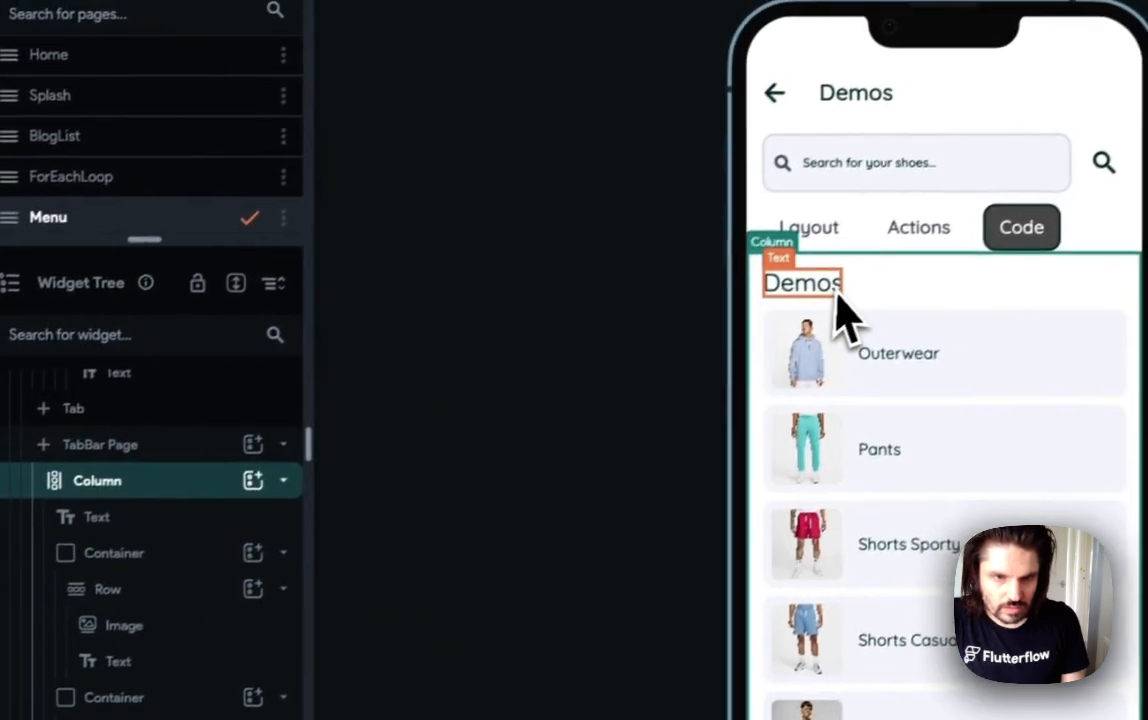
{"action": "left_click", "coordinate": [983, 198]}
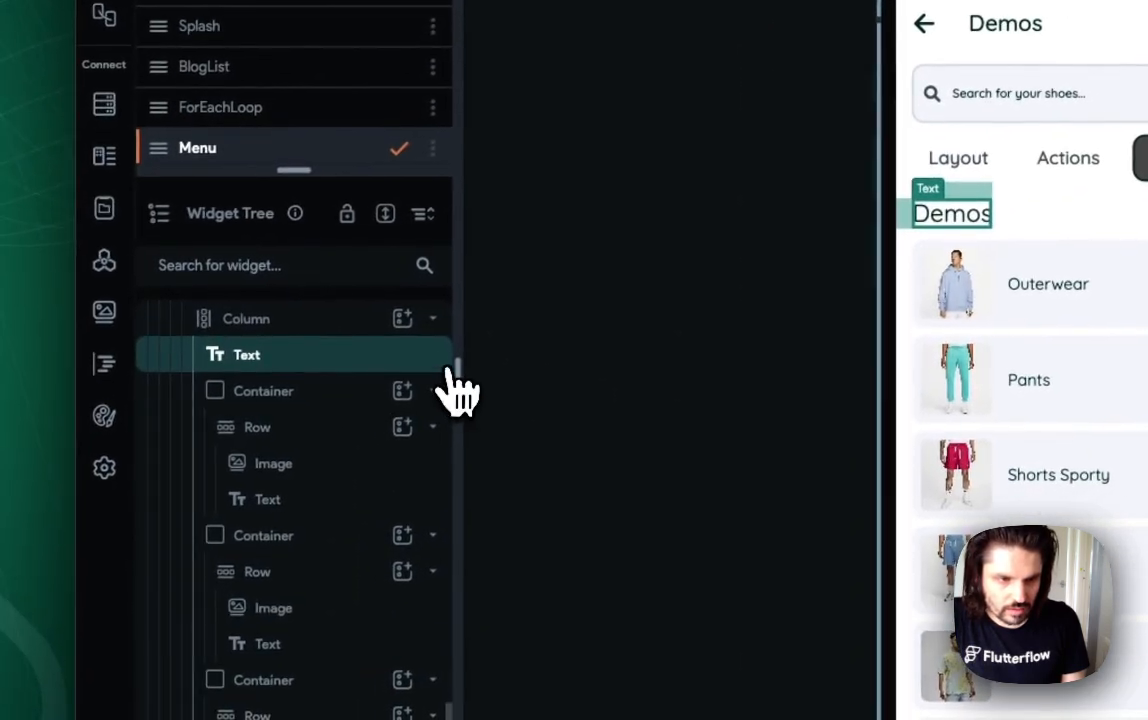
{"action": "left_click", "coordinate": [336, 420]}
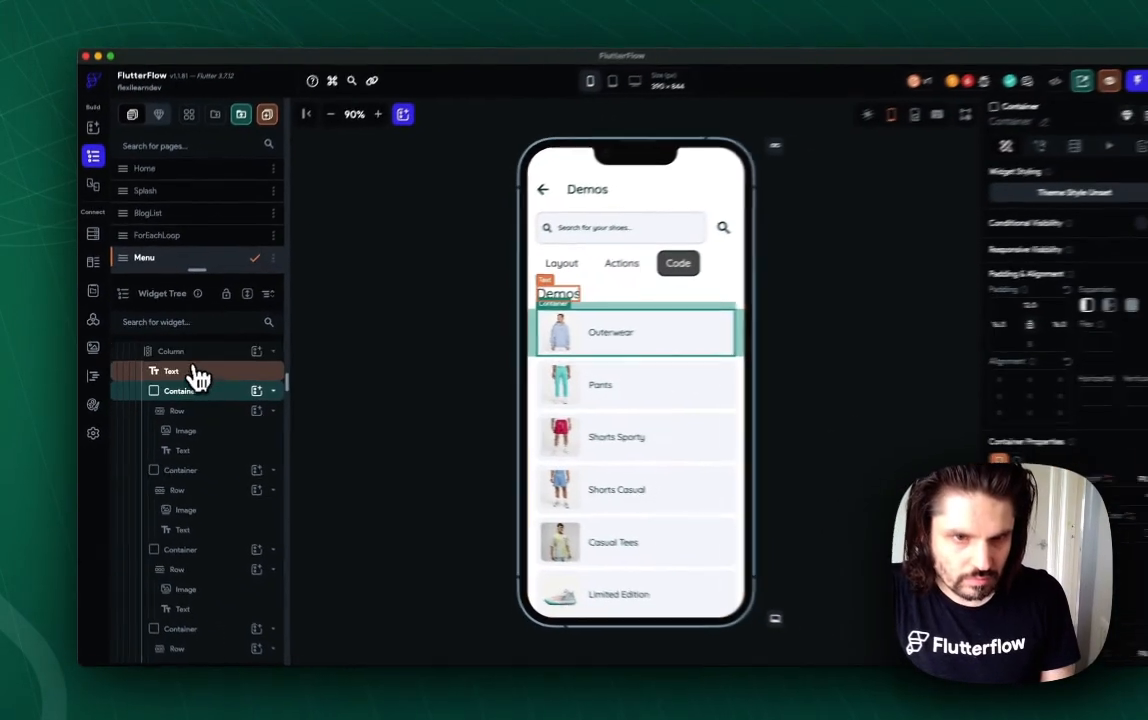
{"action": "scroll", "coordinate": [283, 354], "scroll_direction": "up", "scroll_amount": 1}
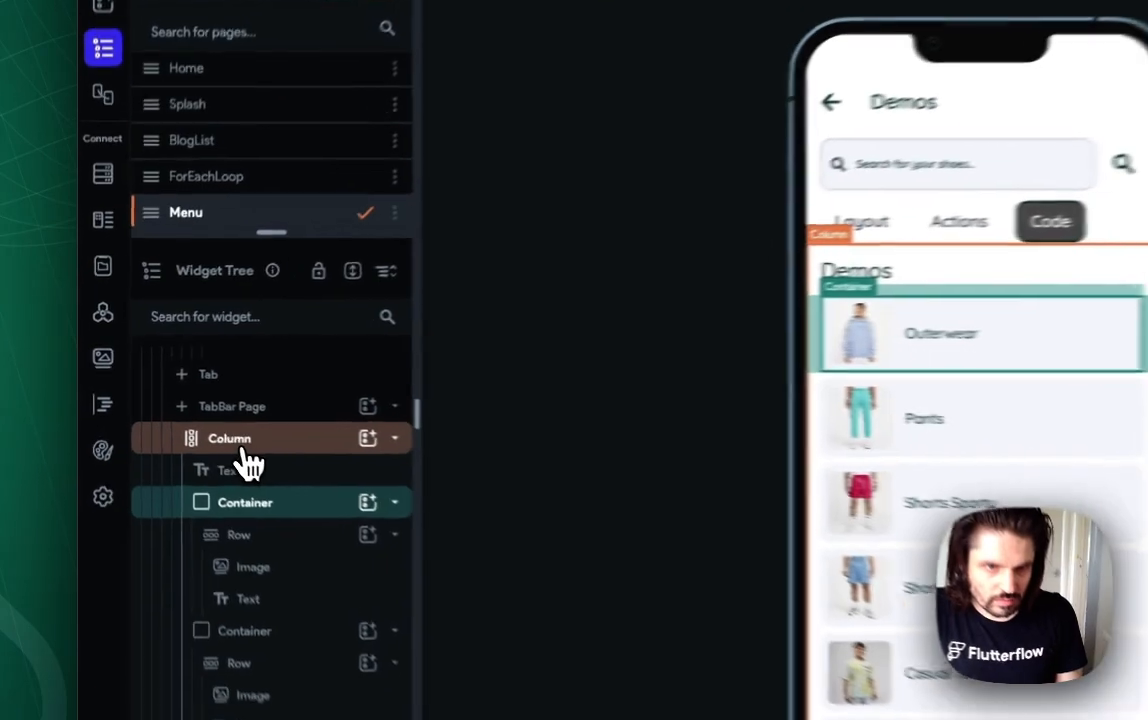
{"action": "right_click", "coordinate": [171, 402]}
{"action": "left_click", "coordinate": [322, 383]}
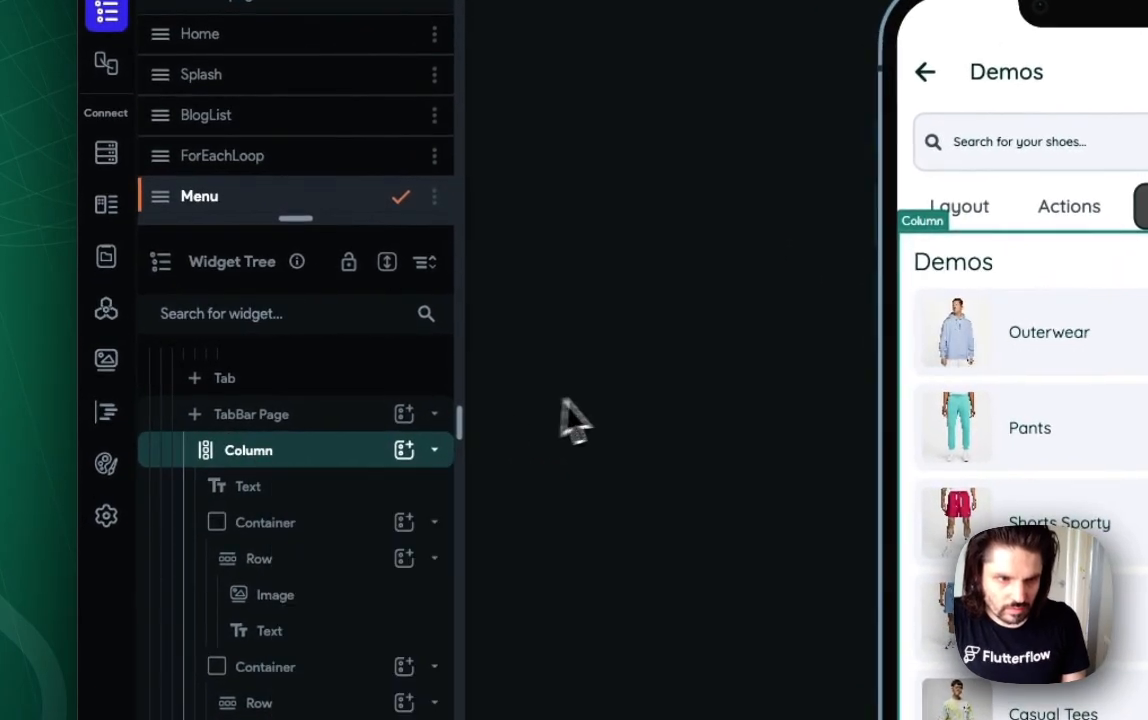
{"action": "scroll", "coordinate": [287, 488], "scroll_direction": "up", "scroll_amount": 5}
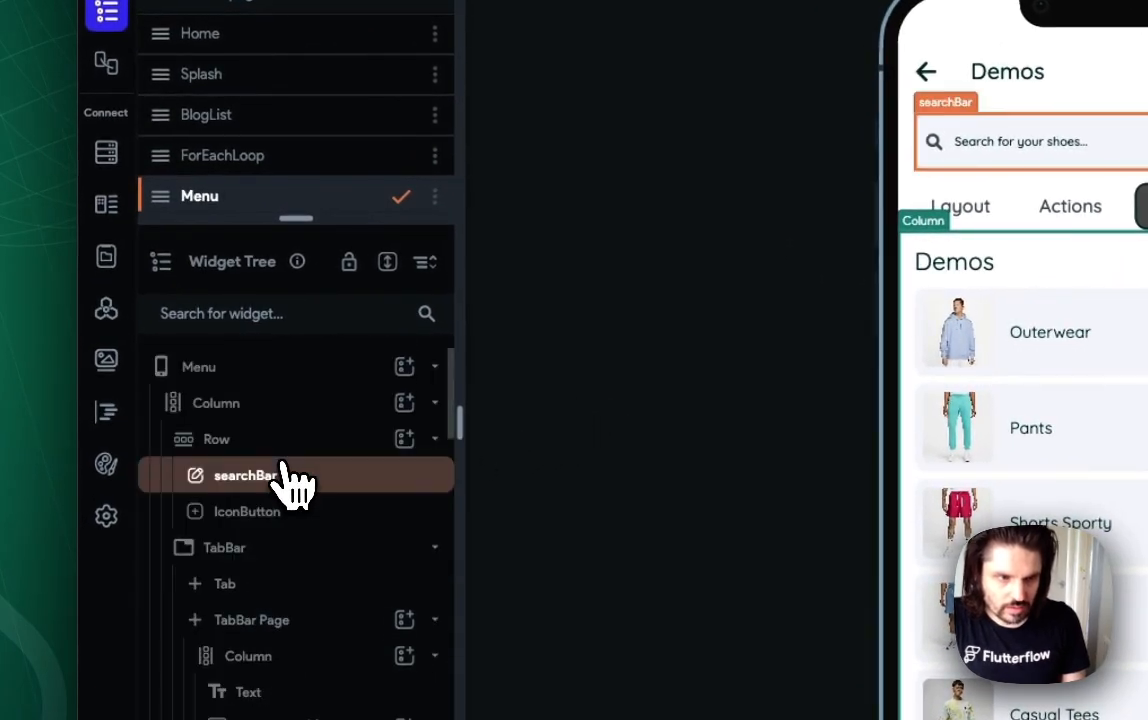
{"action": "left_click", "coordinate": [263, 410]}
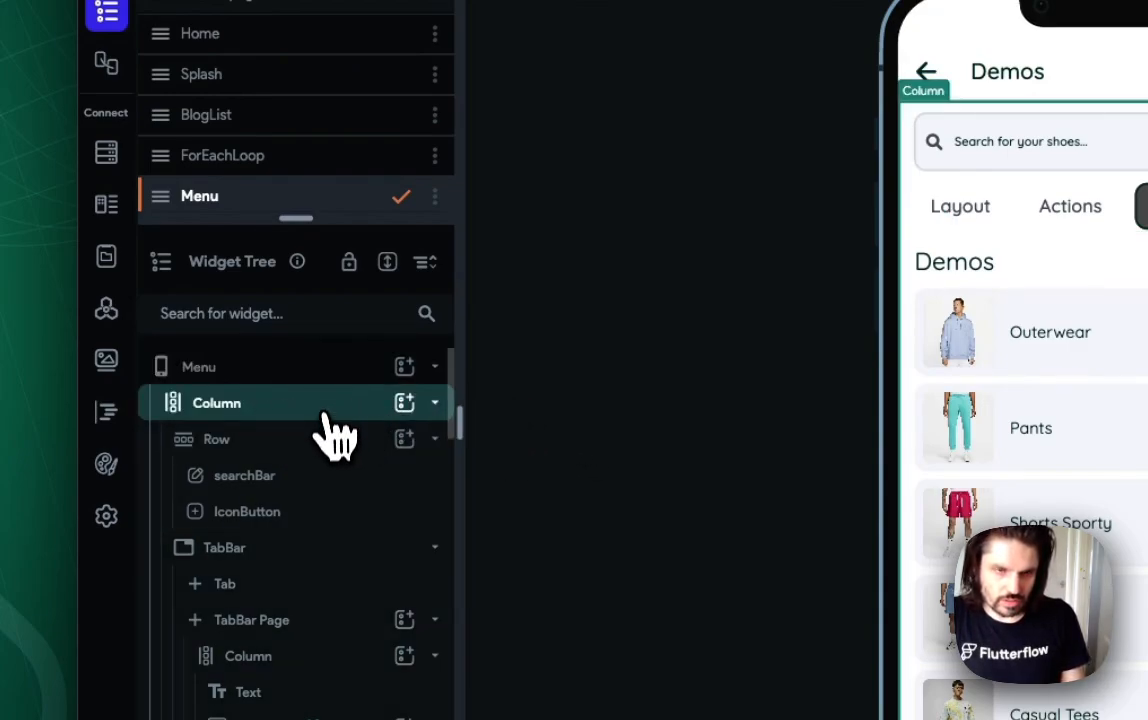
Add a backend query to the Menu page that queries the demos collection as a List of Documents.
{"action": "left_click", "coordinate": [256, 381]}
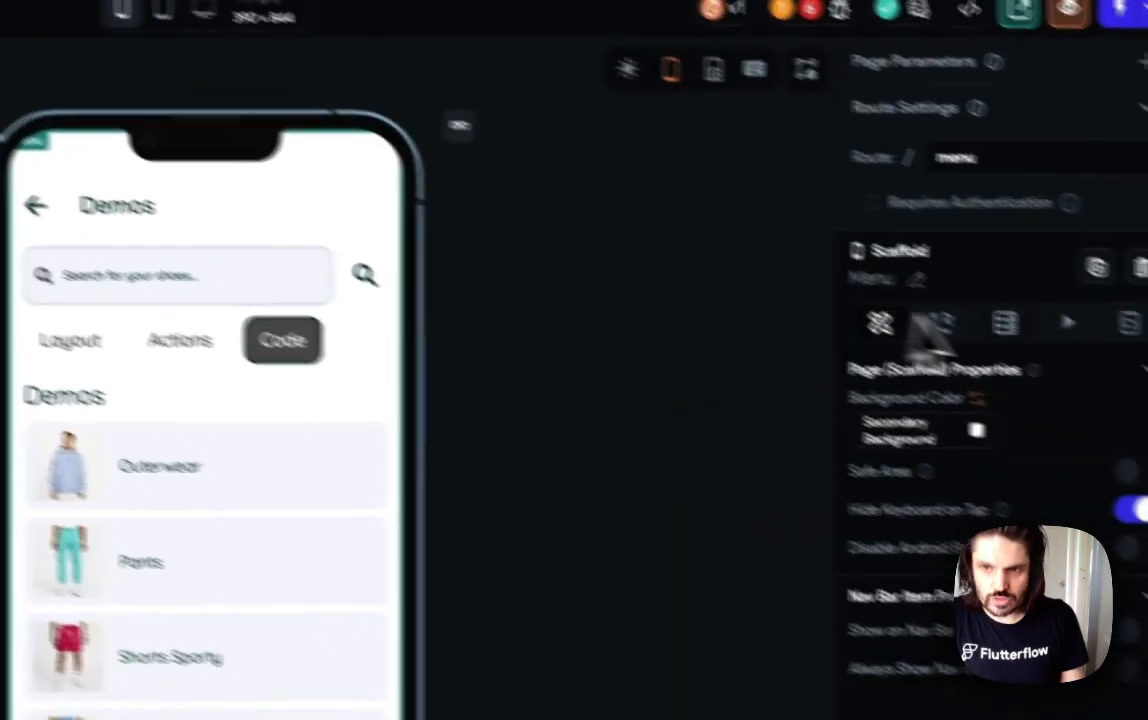
{"action": "left_click", "coordinate": [915, 194]}
{"action": "left_click", "coordinate": [862, 238]}
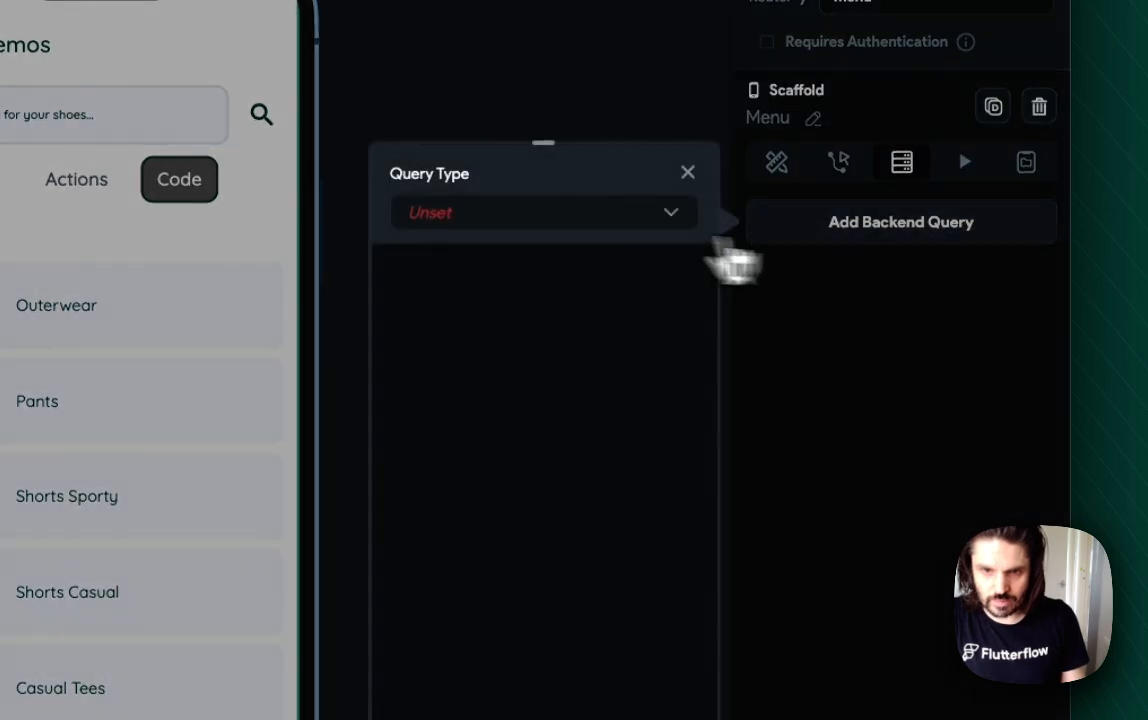
{"action": "left_click", "coordinate": [522, 212]}
{"action": "left_click", "coordinate": [525, 210]}
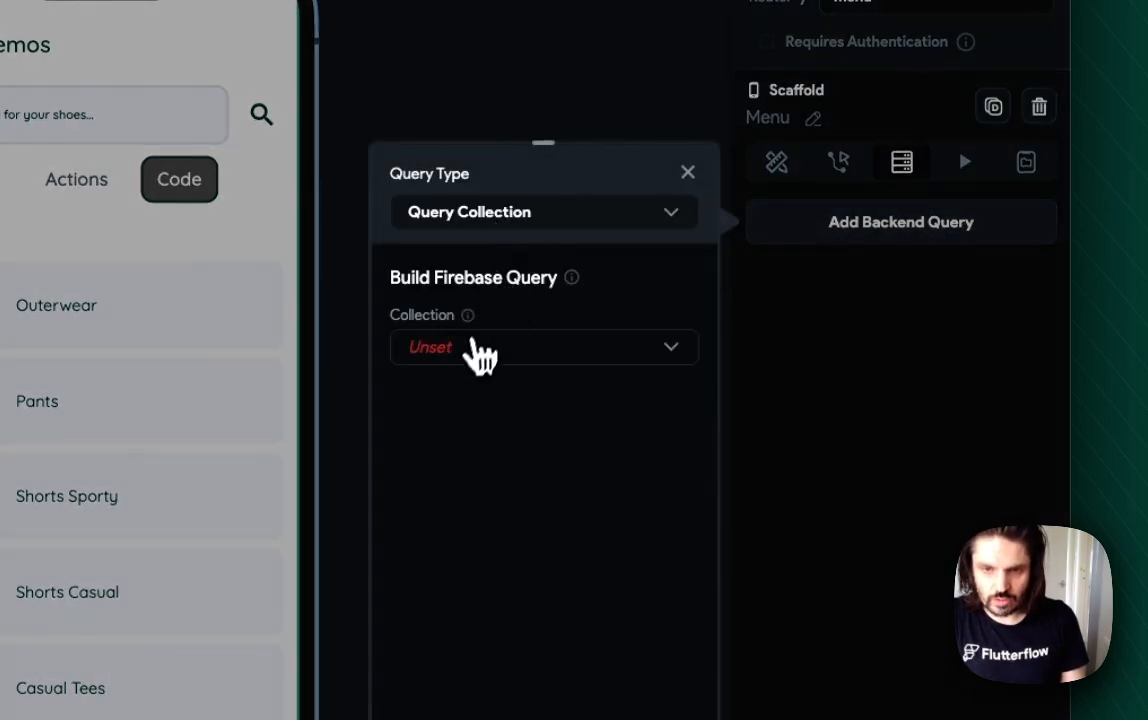
{"action": "left_click", "coordinate": [478, 352]}
{"action": "left_click", "coordinate": [474, 462]}
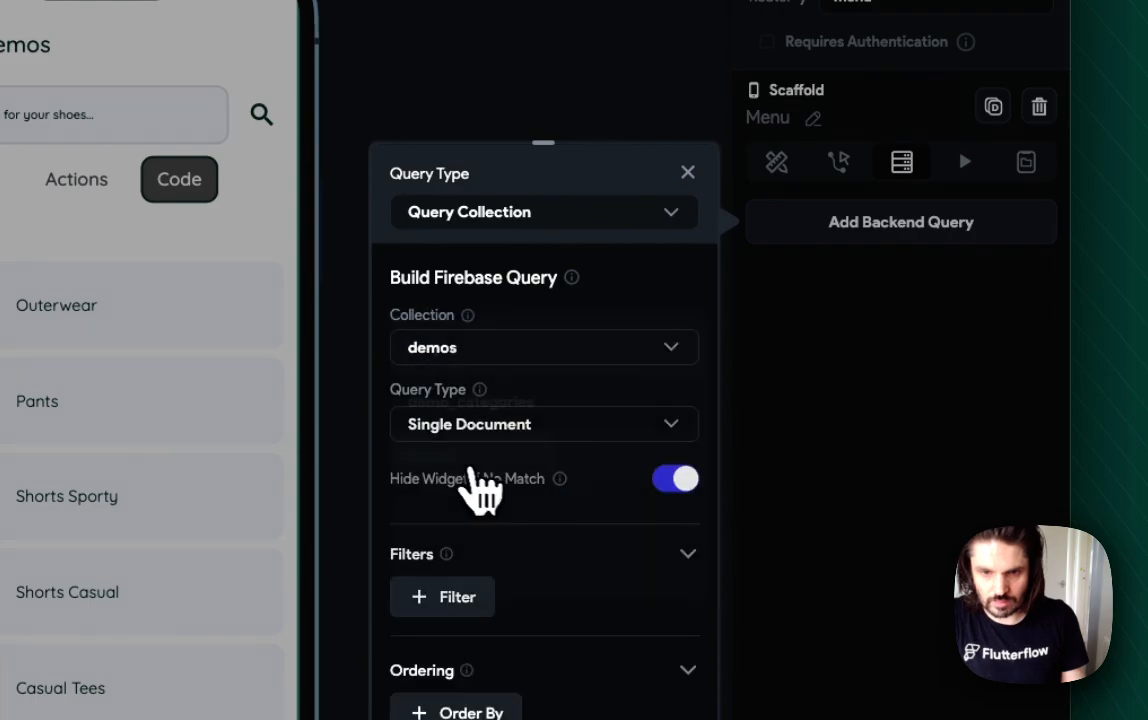
{"action": "left_click", "coordinate": [494, 445]}
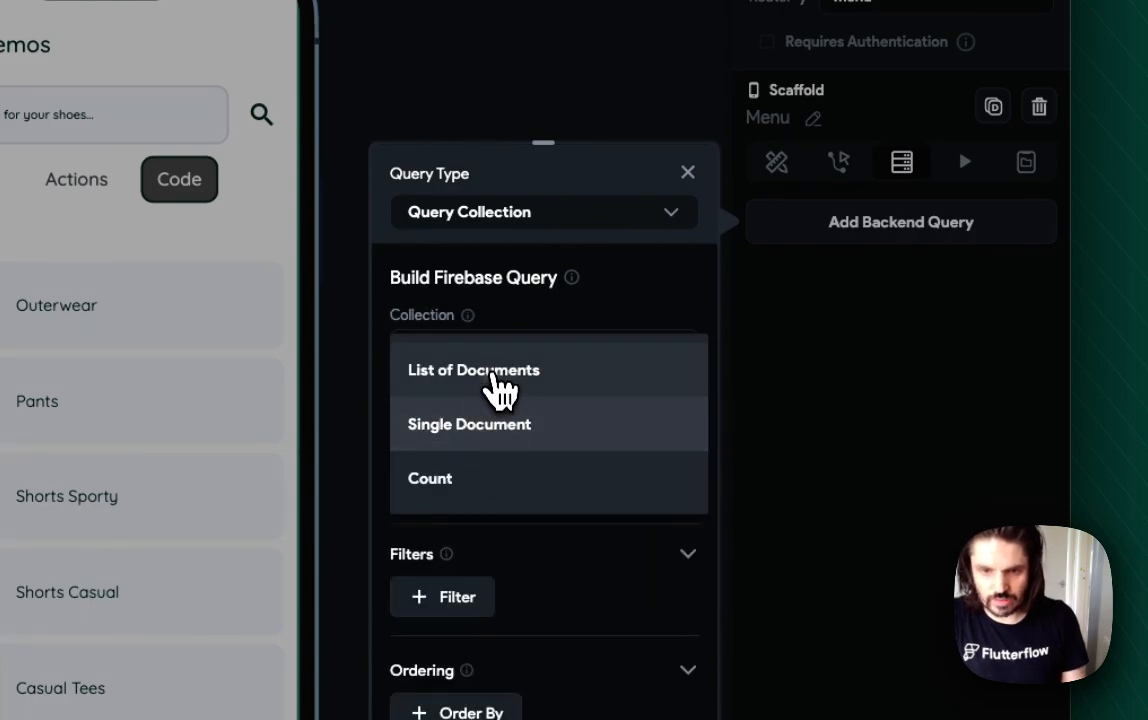
{"action": "left_click", "coordinate": [497, 388]}
{"action": "scroll", "coordinate": [564, 525], "scroll_direction": "down", "scroll_amount": 5}
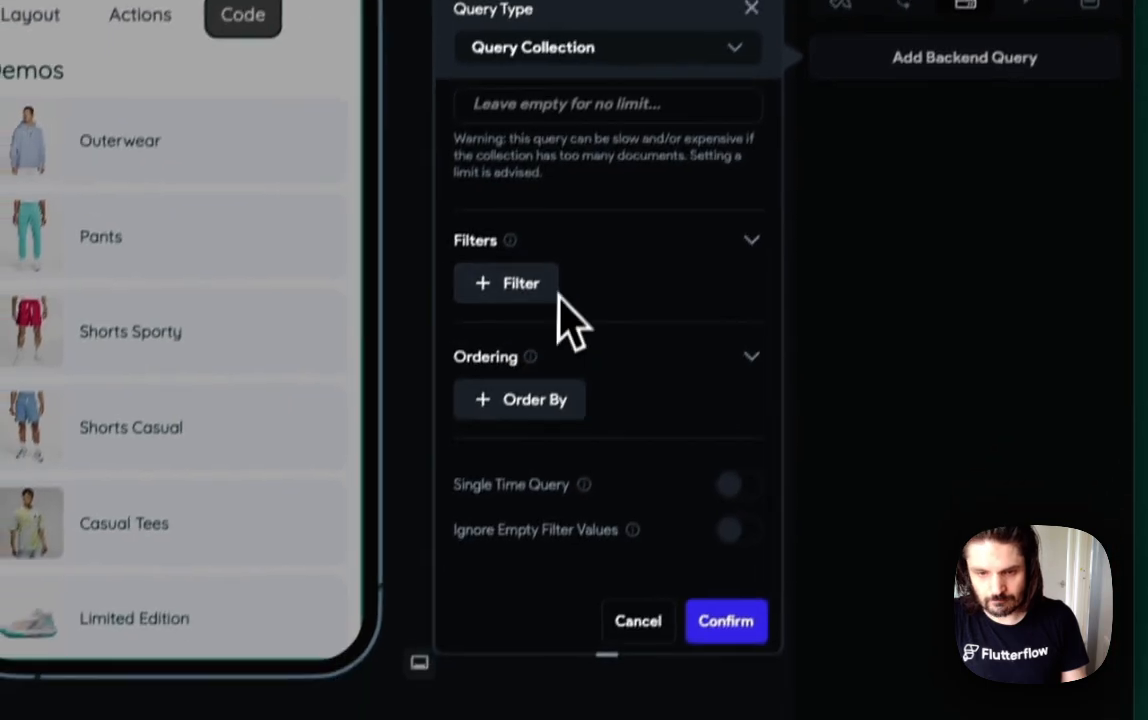
Add an ordering to the demos query by the name field.
{"action": "left_click", "coordinate": [547, 385]}
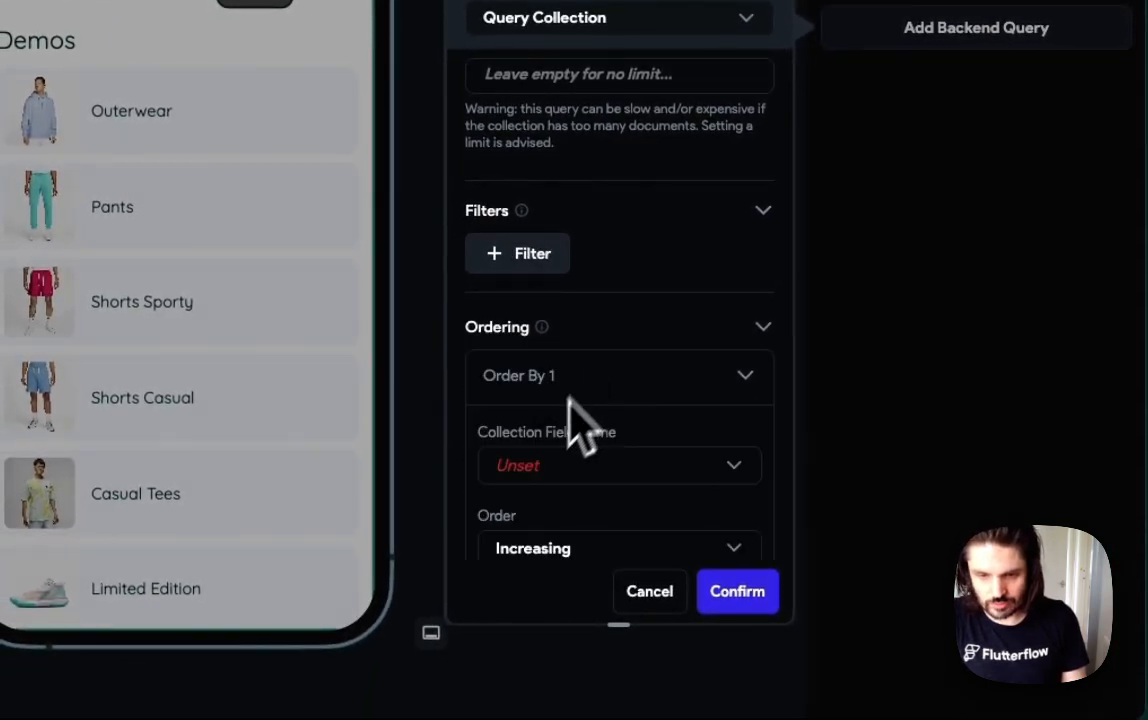
{"action": "left_click", "coordinate": [556, 486]}
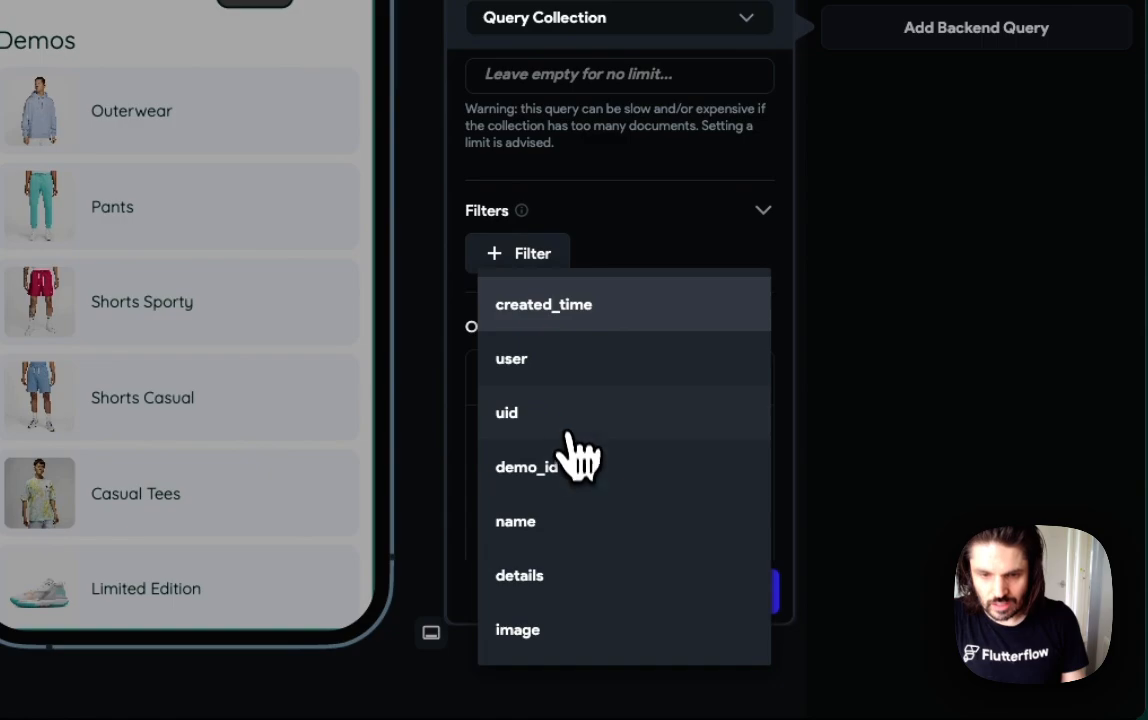
{"action": "left_click", "coordinate": [570, 548]}
{"action": "scroll", "coordinate": [645, 500], "scroll_direction": "down", "scroll_amount": 2}
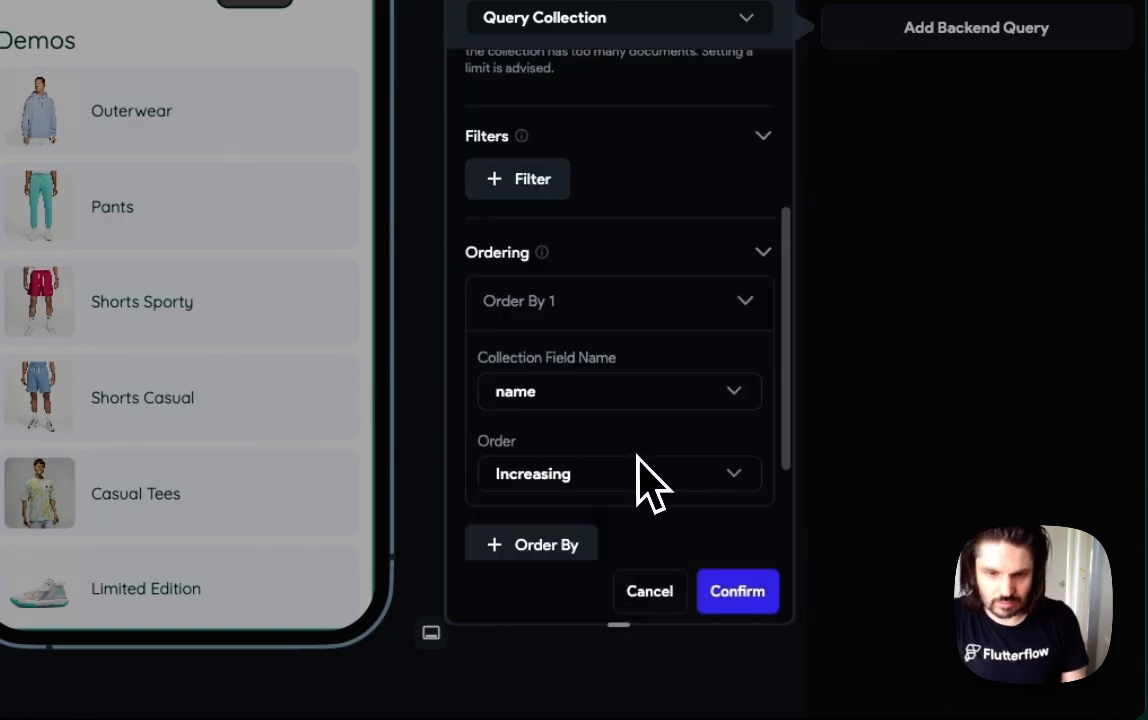
{"action": "scroll", "coordinate": [630, 405], "scroll_direction": "up", "scroll_amount": 1}
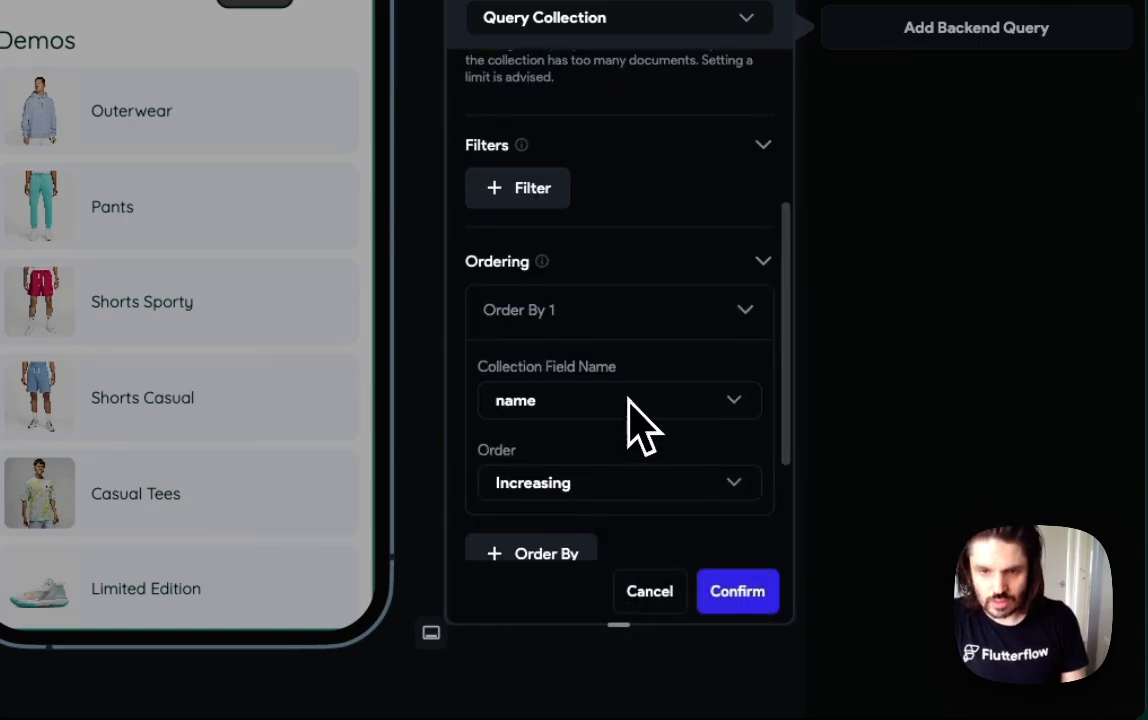
Change the query's ordering field to created_time, set the order to Decreasing, and confirm the query.
{"action": "left_click", "coordinate": [570, 425]}
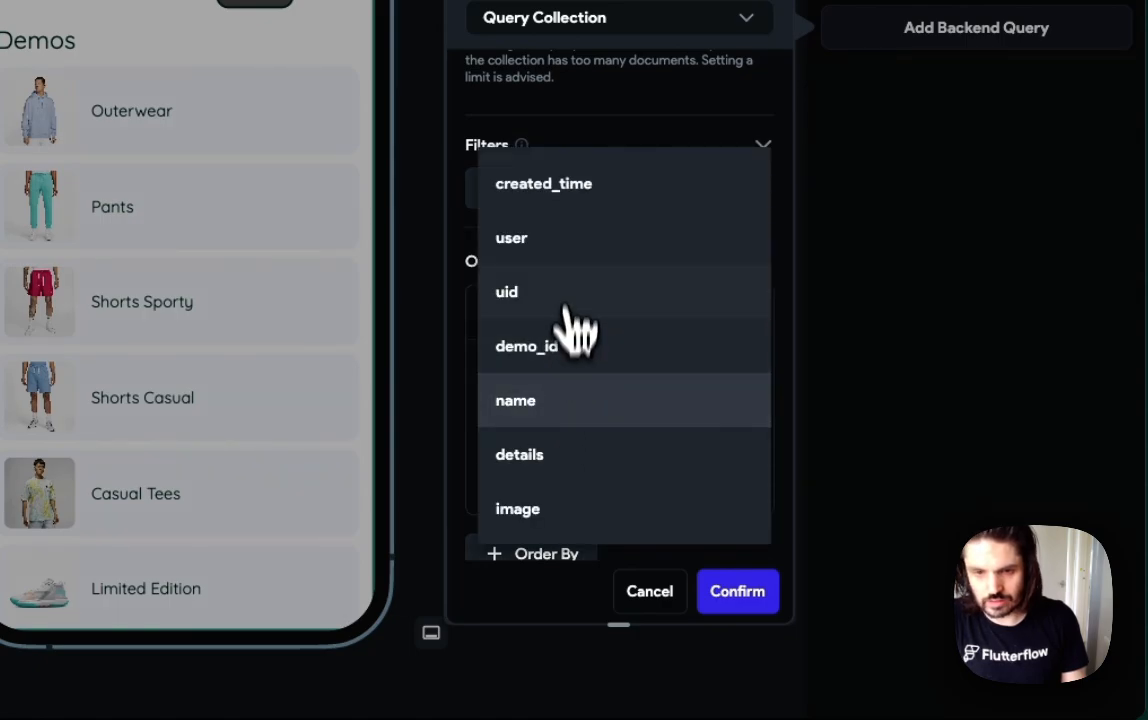
{"action": "left_click", "coordinate": [572, 195]}
{"action": "scroll", "coordinate": [600, 380], "scroll_direction": "down", "scroll_amount": 2}
{"action": "left_click", "coordinate": [550, 420]}
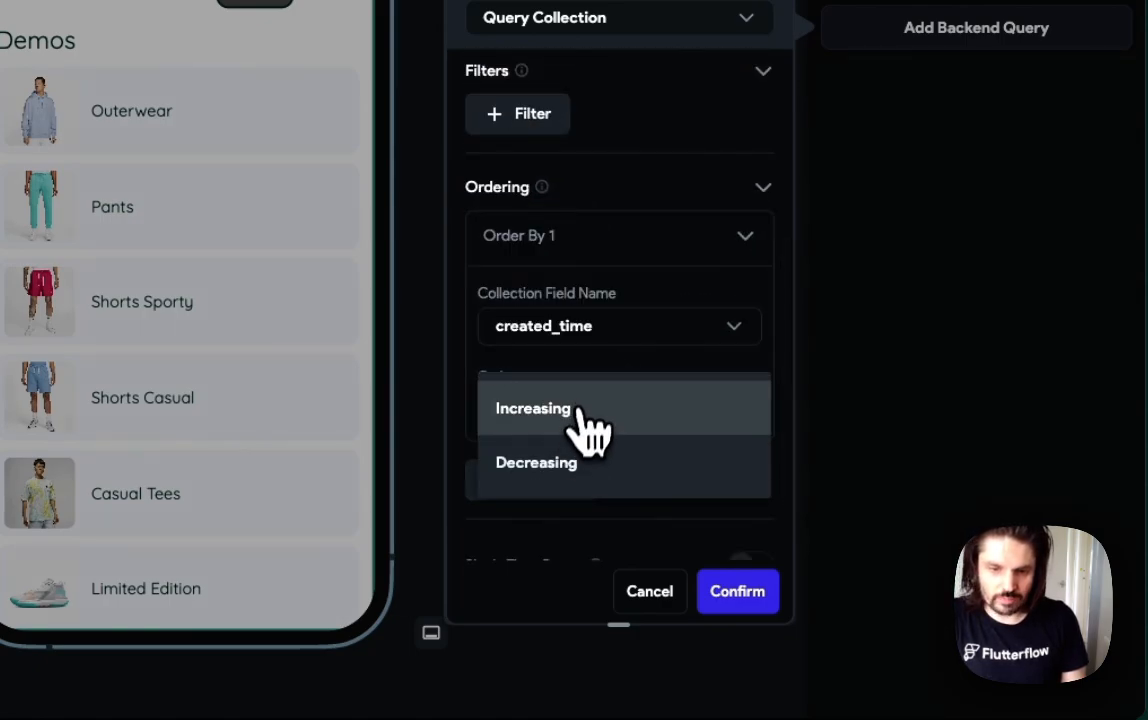
{"action": "left_click", "coordinate": [566, 462]}
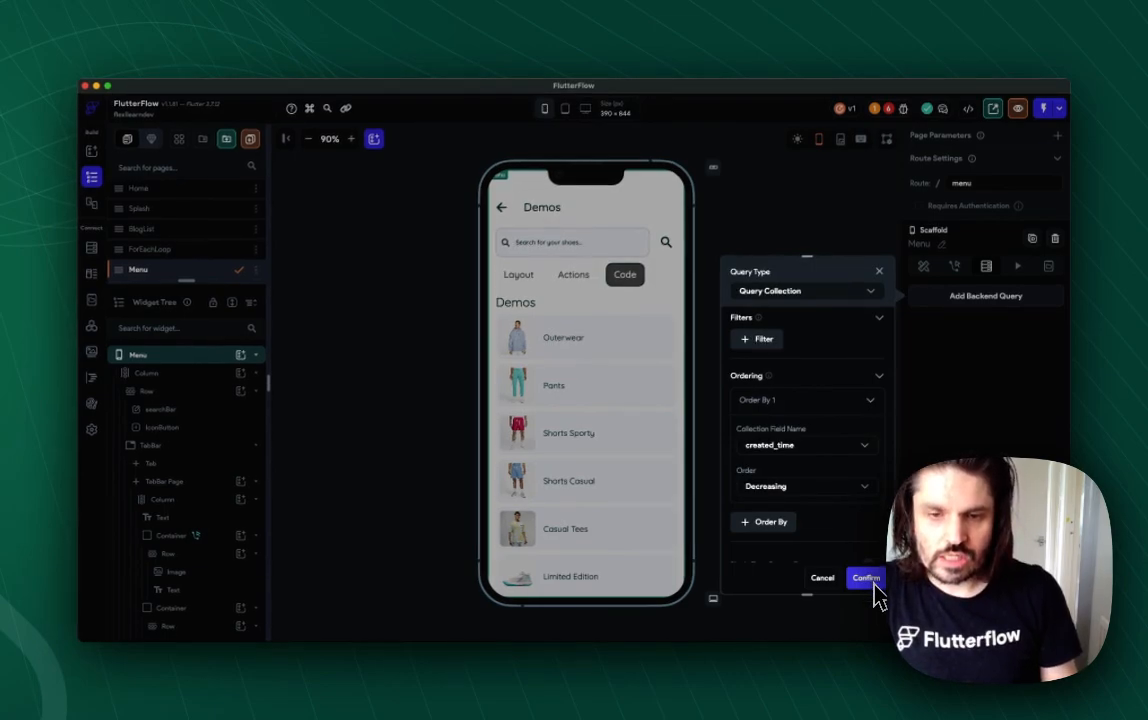
{"action": "scroll", "coordinate": [856, 476], "scroll_direction": "up", "scroll_amount": 4}
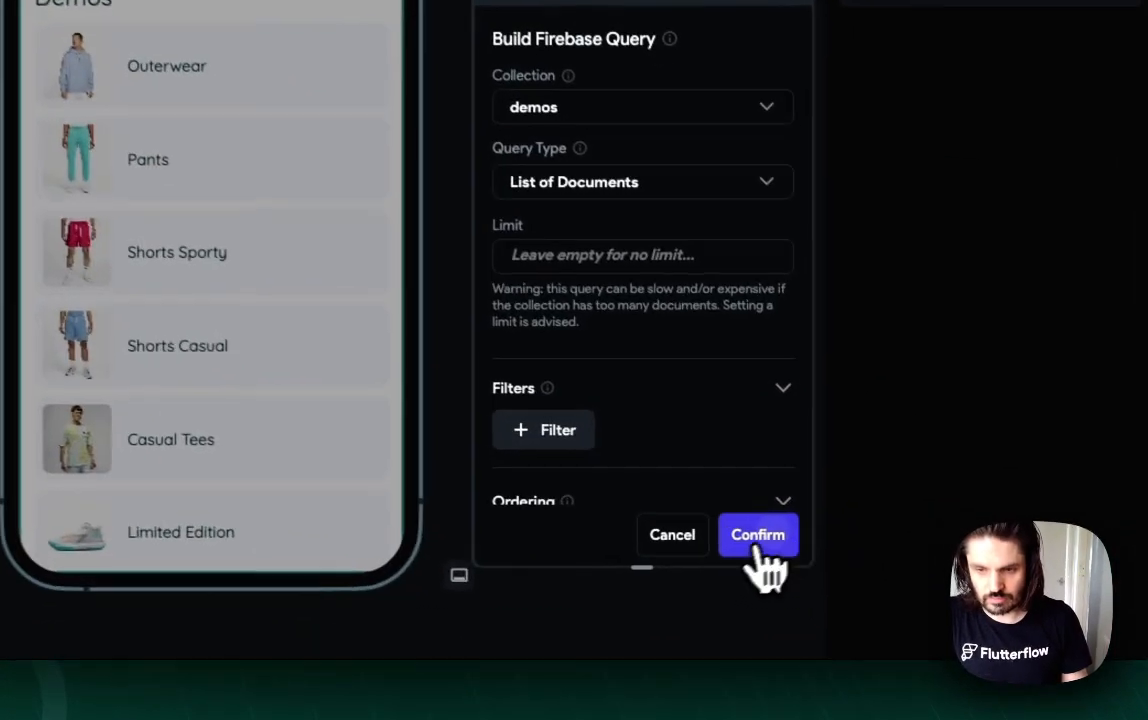
{"action": "left_click", "coordinate": [868, 580]}
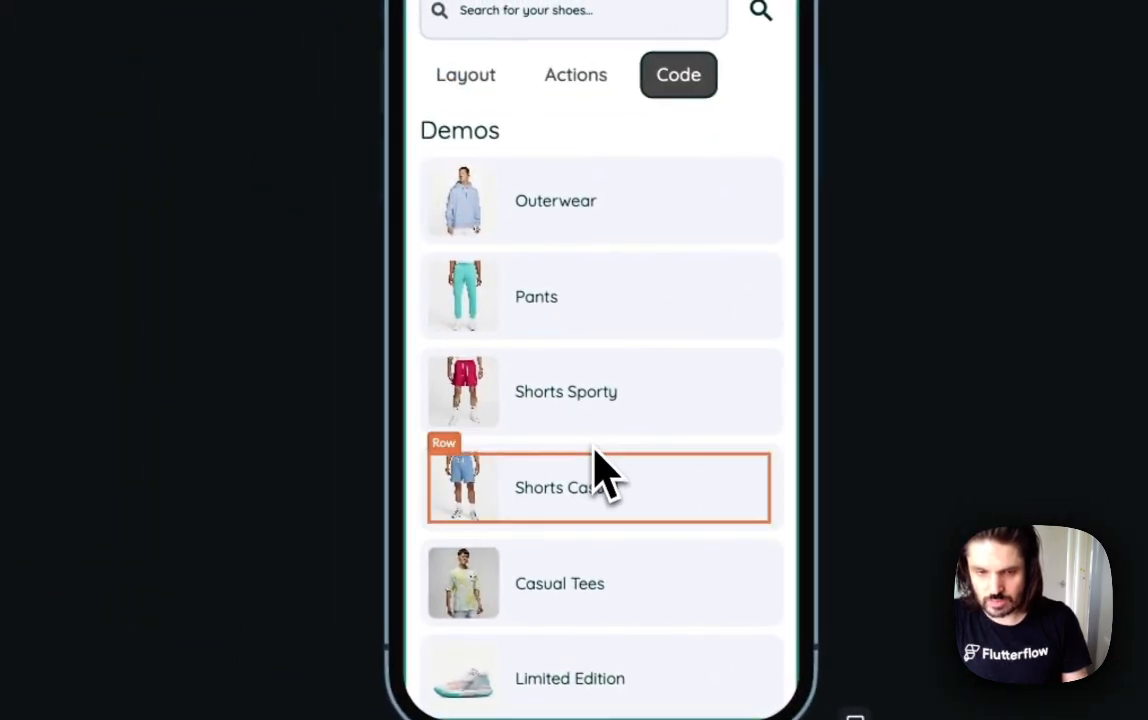
Delete the Demos heading text from the Code tab's column.
{"action": "left_click", "coordinate": [757, 566]}
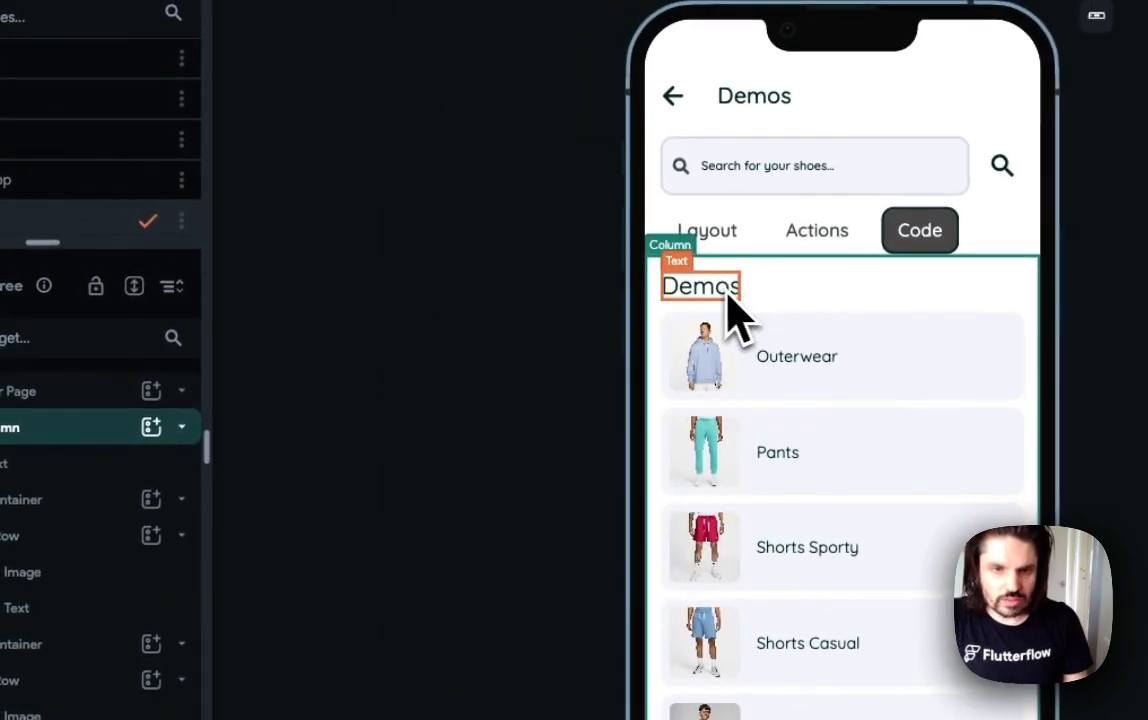
{"action": "left_click", "coordinate": [718, 295]}
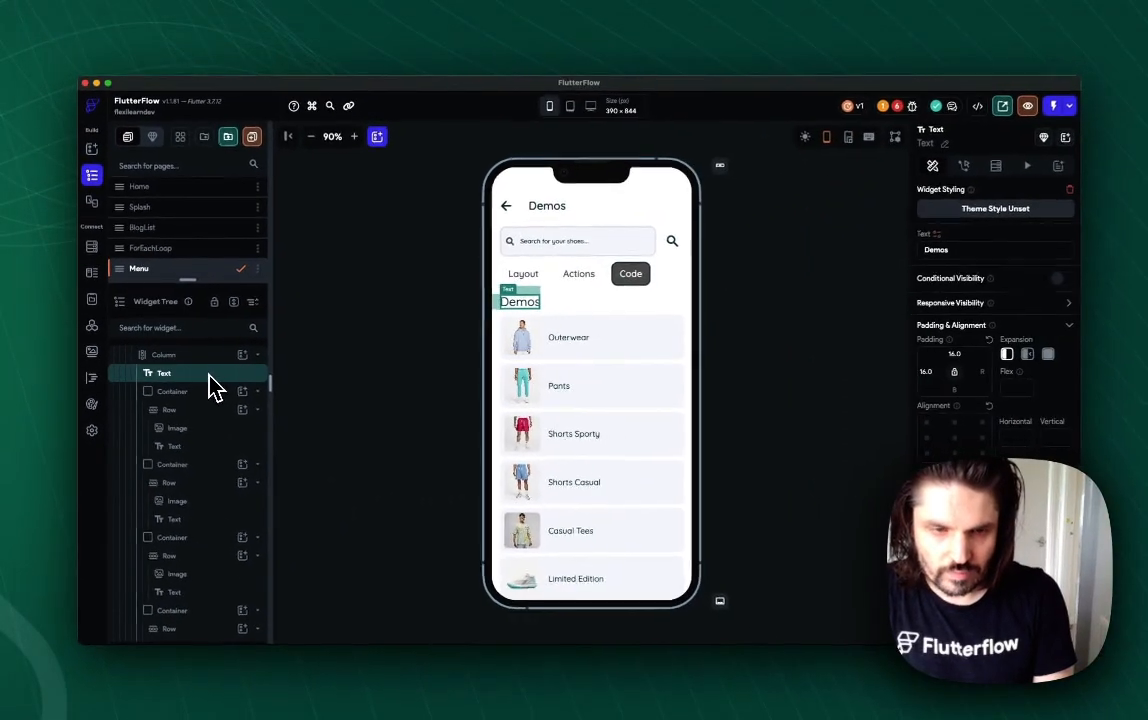
{"action": "scroll", "coordinate": [547, 332], "scroll_direction": "down", "scroll_amount": 2}
{"action": "scroll", "coordinate": [547, 332], "scroll_direction": "up", "scroll_amount": 2}
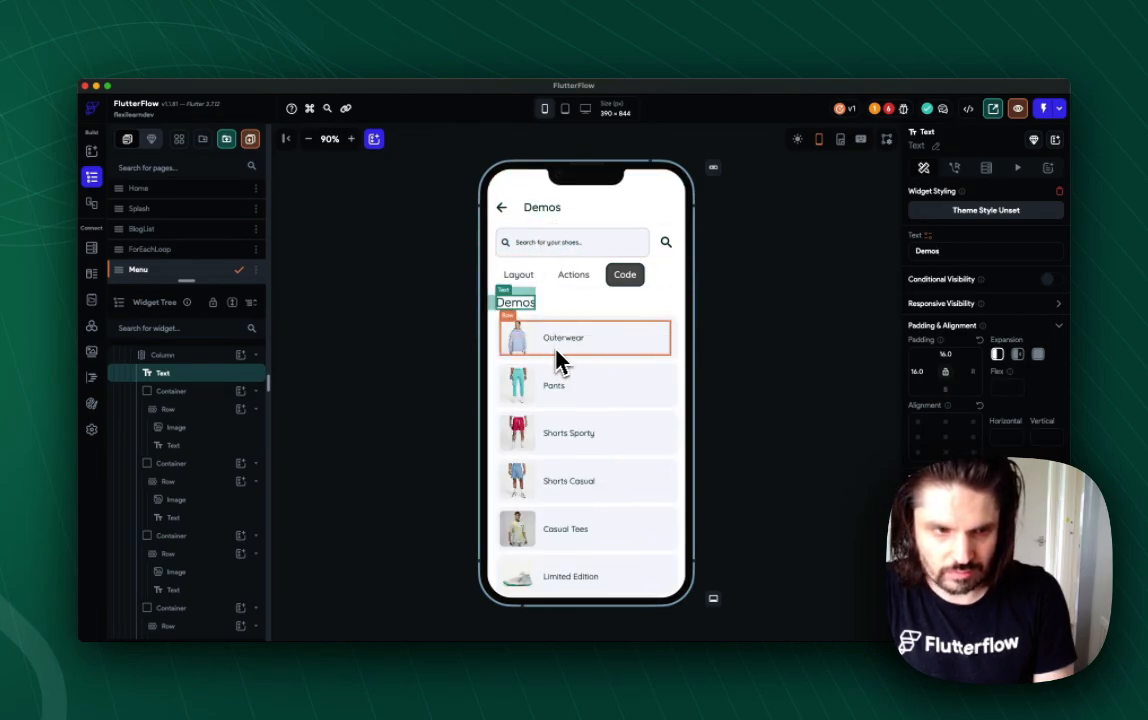
{"action": "key", "text": "BackSpace"}
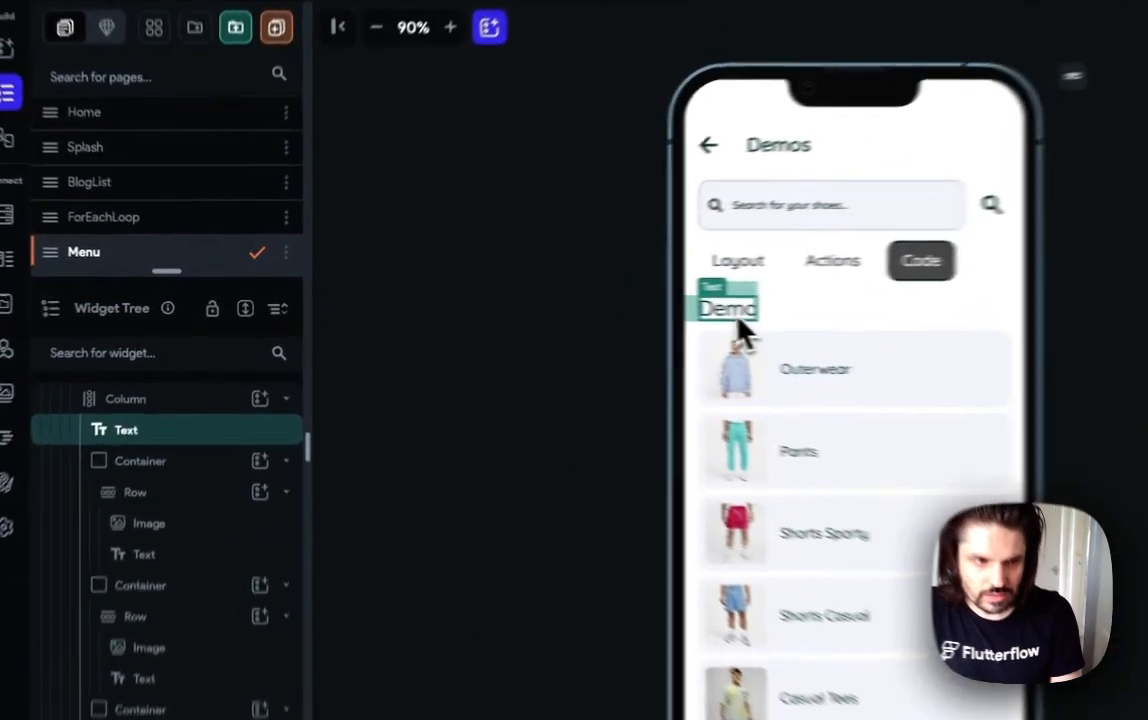
{"action": "scroll", "coordinate": [185, 389], "scroll_direction": "up", "scroll_amount": 2}
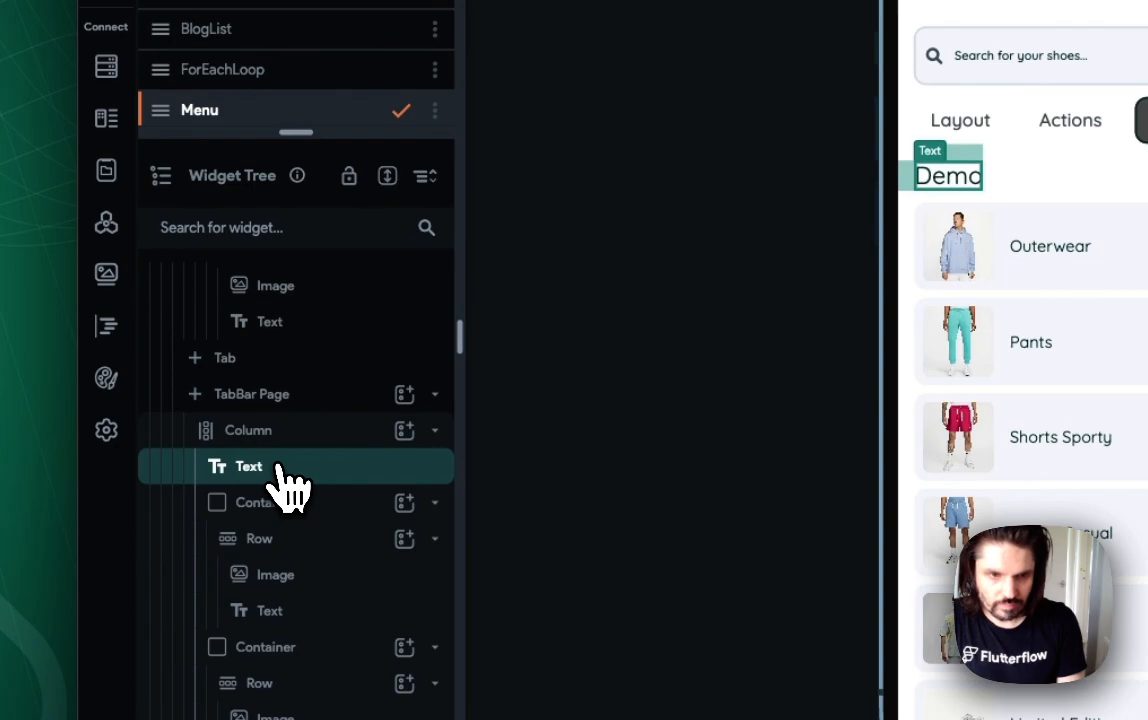
{"action": "key", "text": "Delete"}
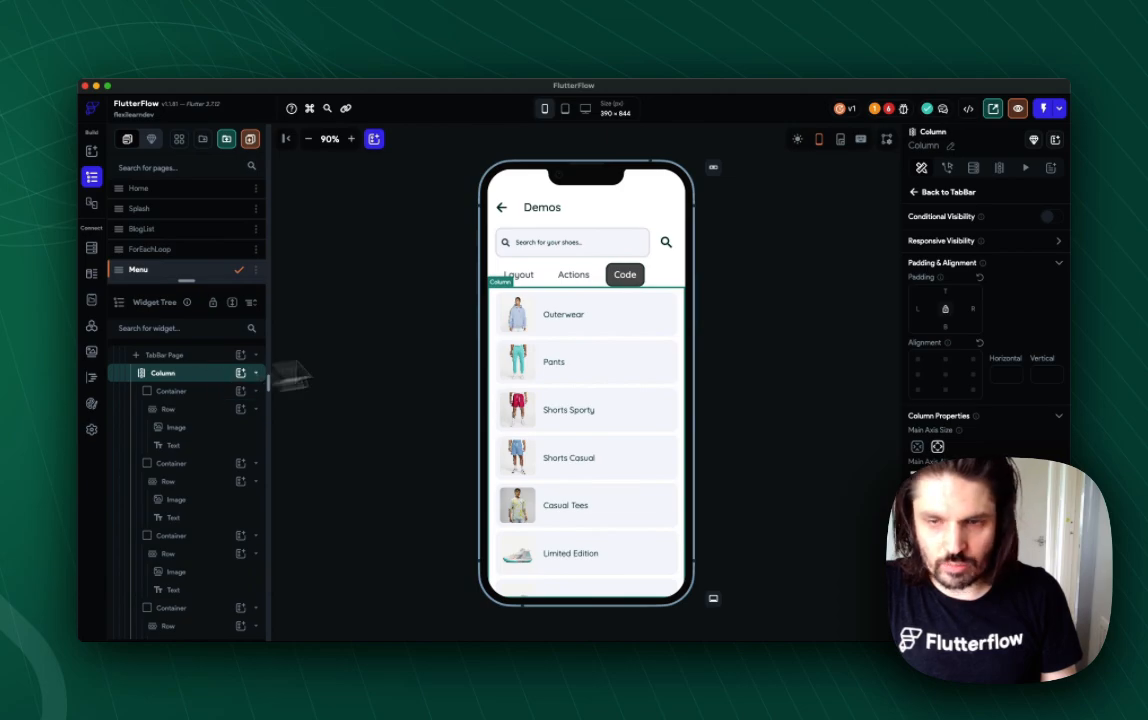
Set up dynamic children generation for the Code tab's column with demo as the variable name.
{"action": "left_click", "coordinate": [999, 170]}
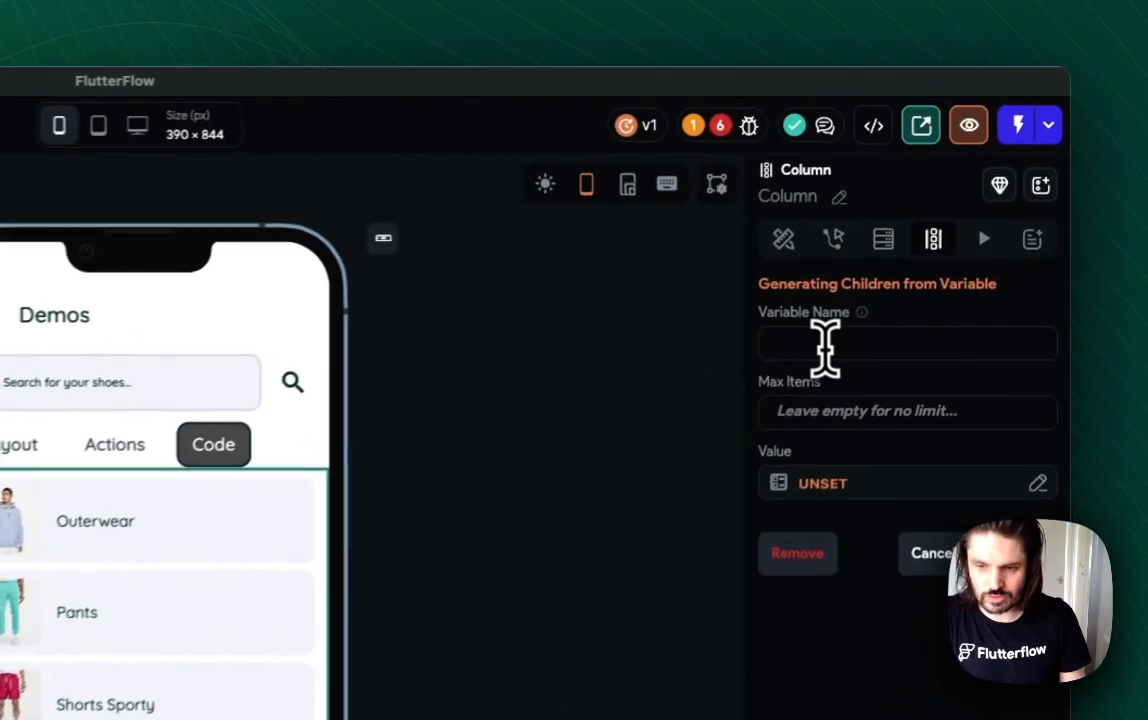
{"action": "left_click", "coordinate": [825, 345]}
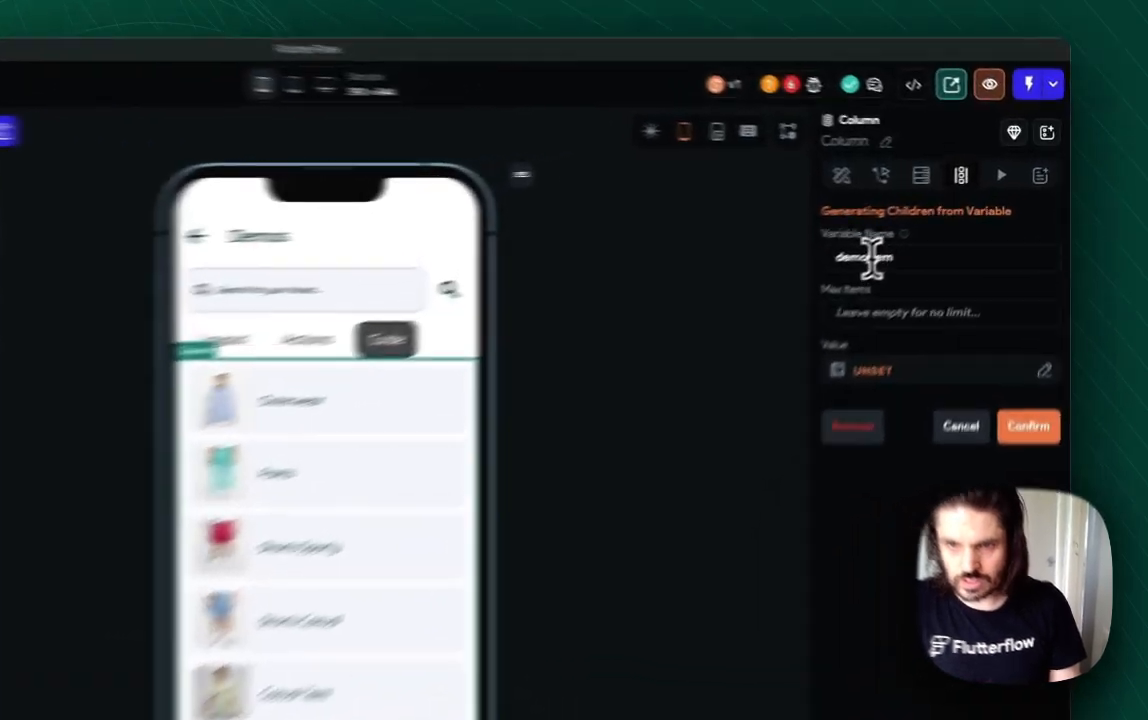
{"action": "left_click_drag", "start_coordinate": [939, 222], "coordinate": [1027, 222]}
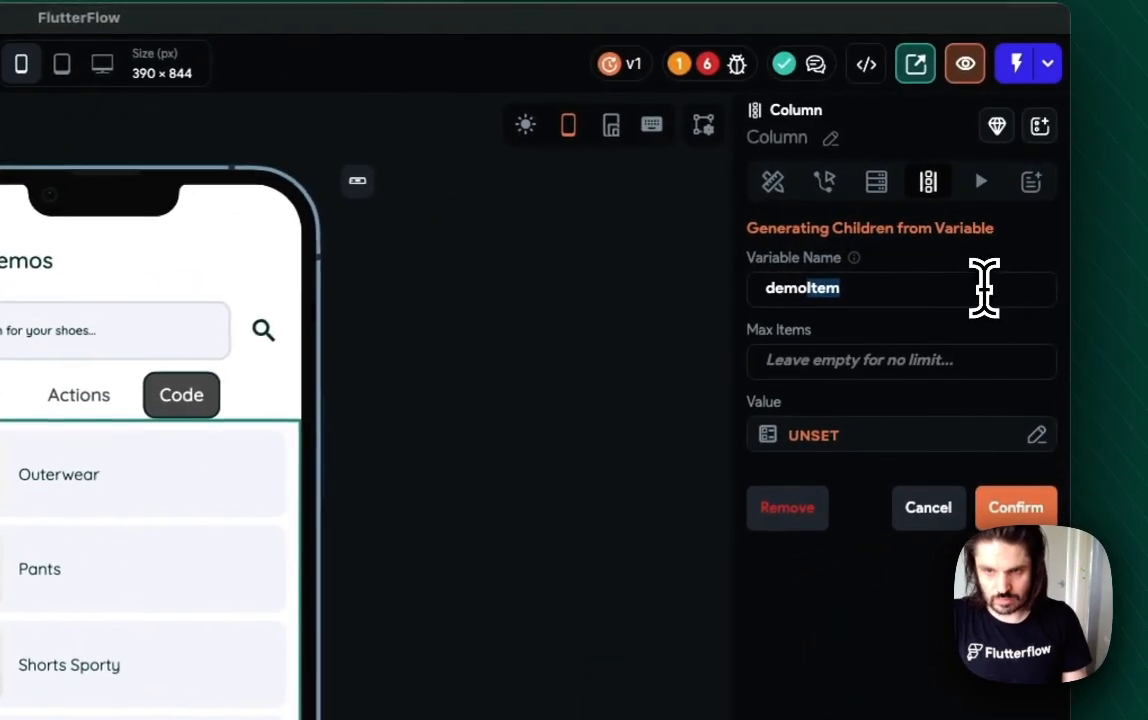
{"action": "key", "text": "BackSpace"}
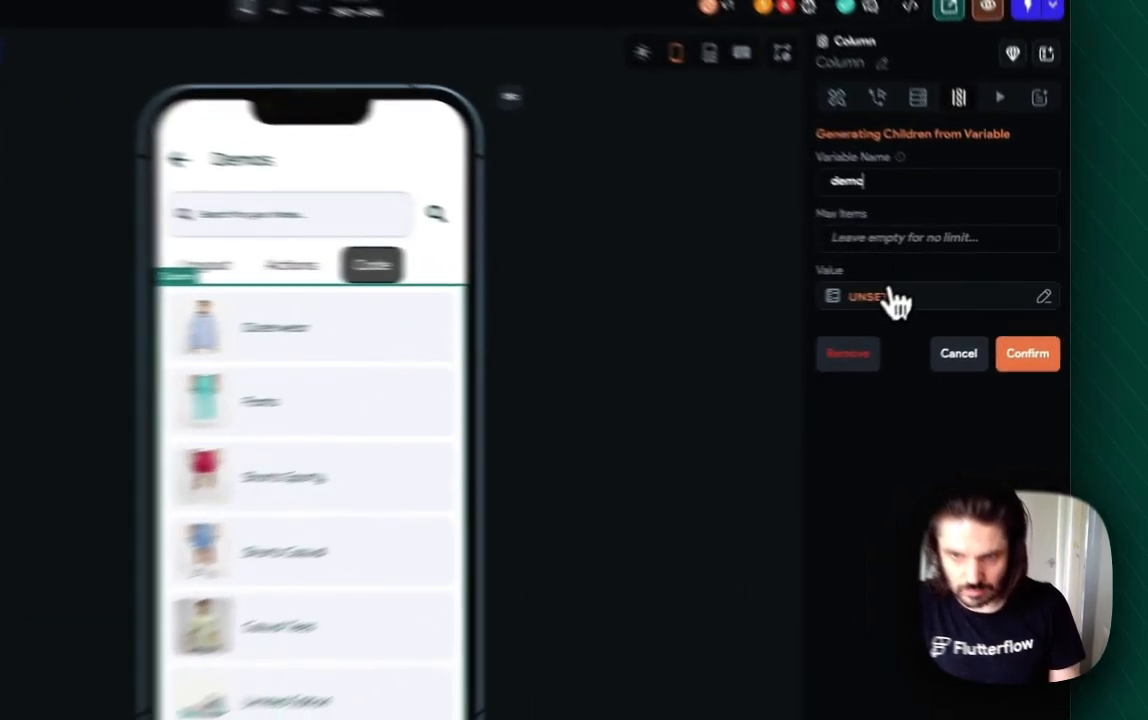
Set the demo variable's value to demos Documents with No Further Changes and confirm the dynamic children.
{"action": "left_click", "coordinate": [890, 298]}
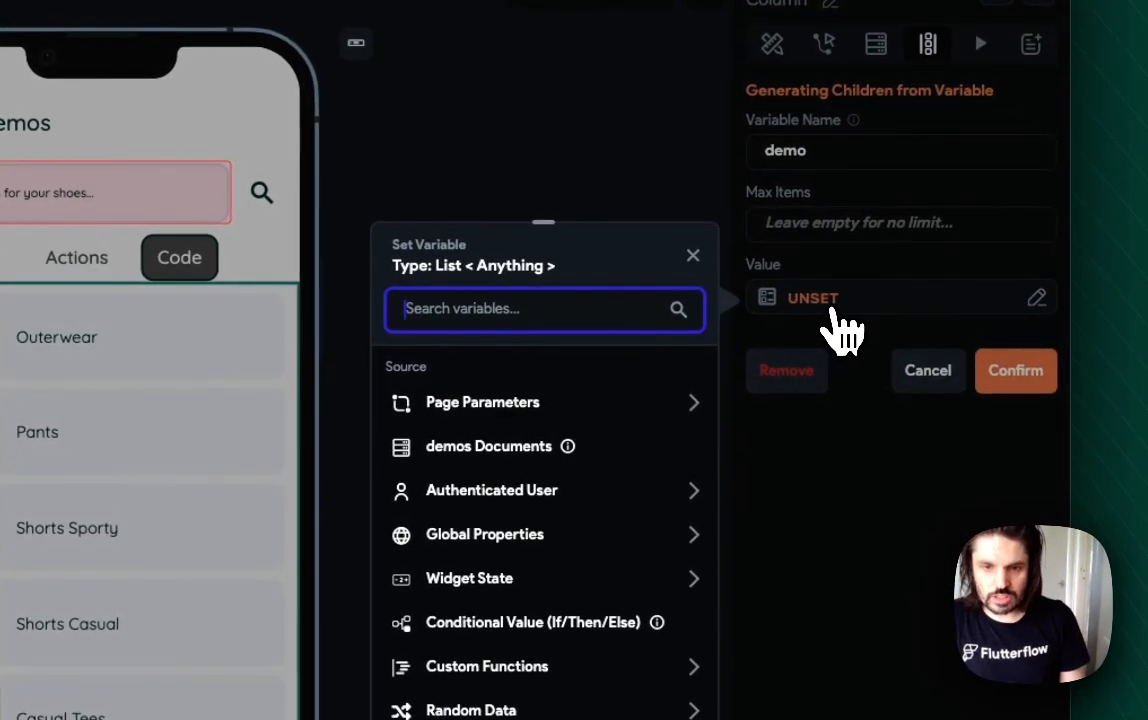
{"action": "left_click", "coordinate": [482, 449]}
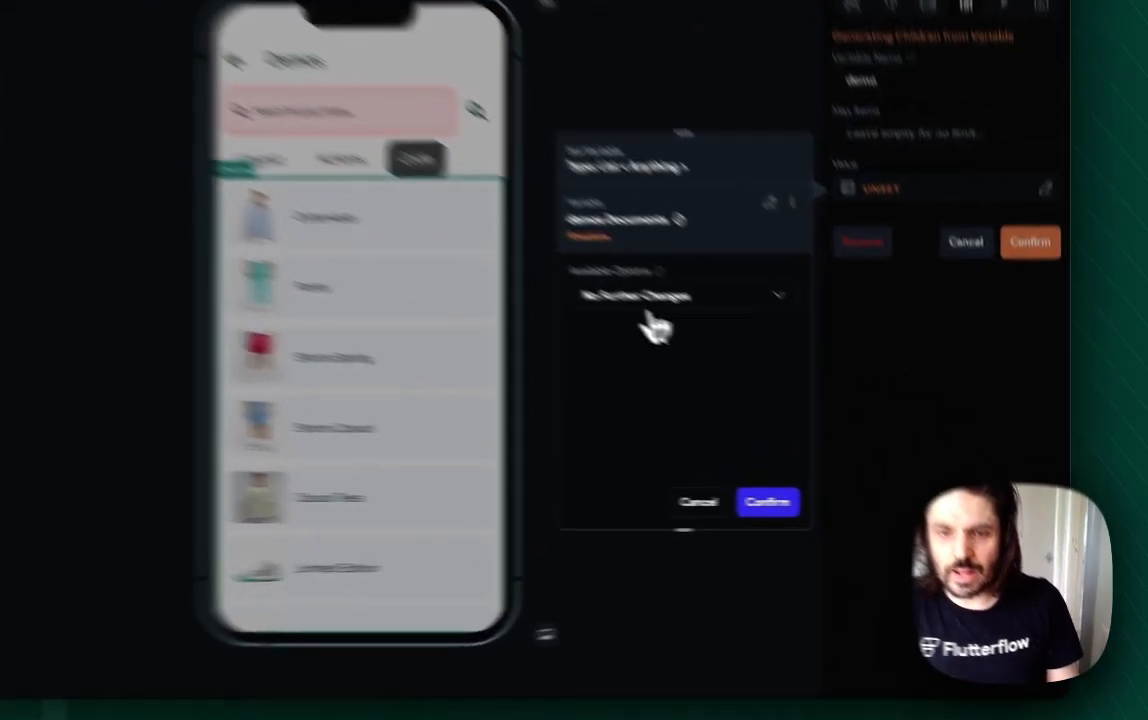
{"action": "left_click", "coordinate": [785, 370]}
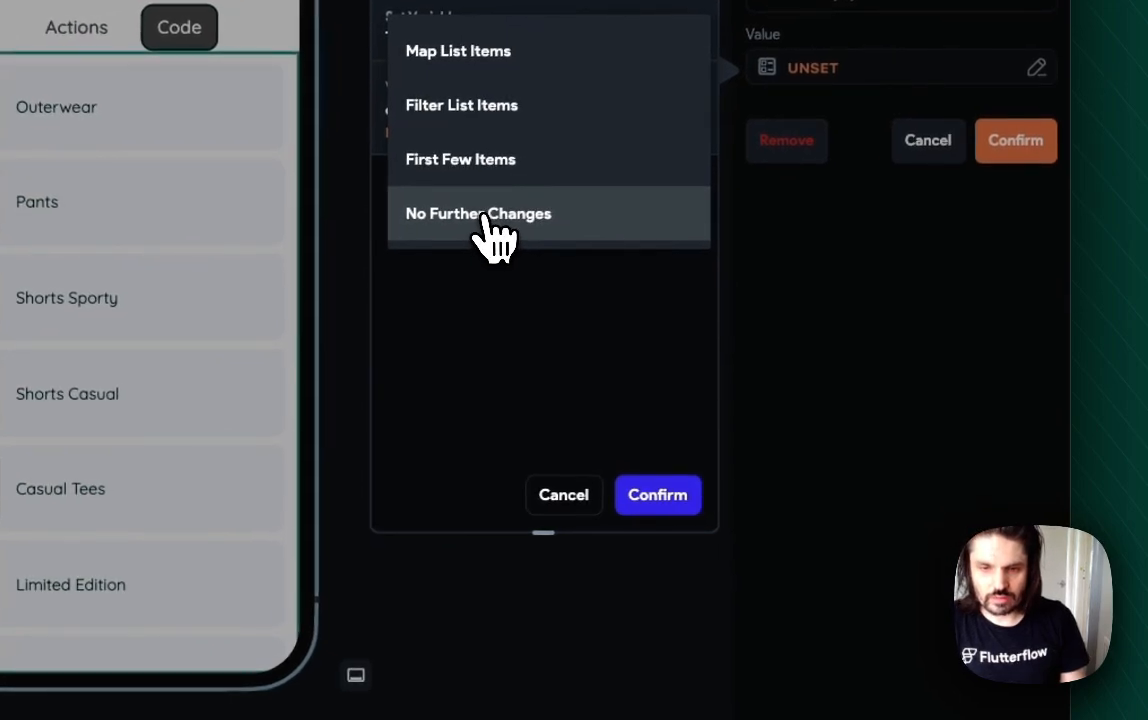
{"action": "left_click", "coordinate": [485, 215]}
{"action": "left_click", "coordinate": [662, 494]}
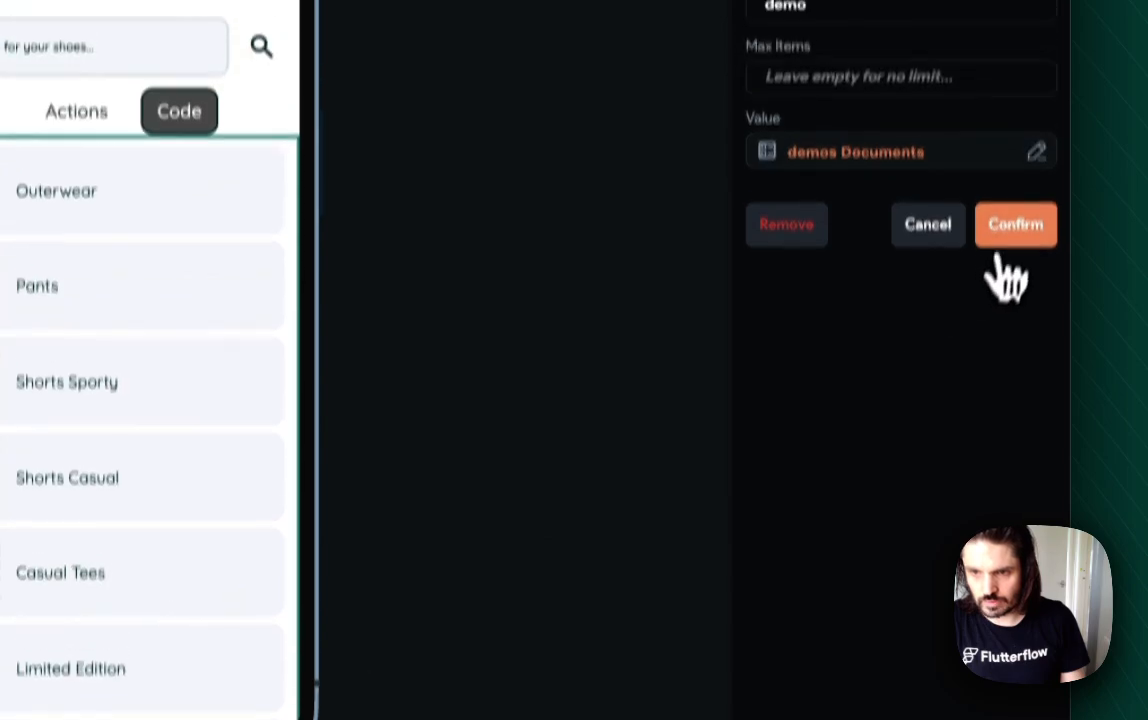
{"action": "left_click", "coordinate": [1005, 238]}
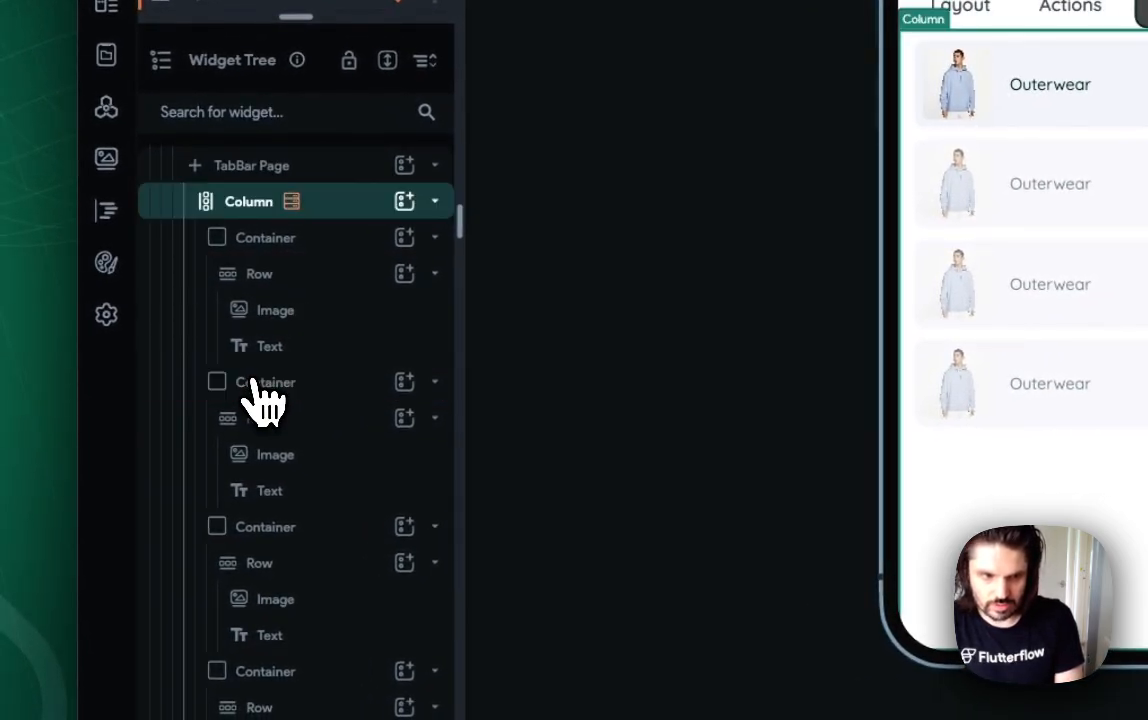
Delete the duplicate containers from the Code tab's column, keeping a single container as the list item template.
{"action": "left_click", "coordinate": [264, 386]}
{"action": "left_click", "coordinate": [285, 207]}
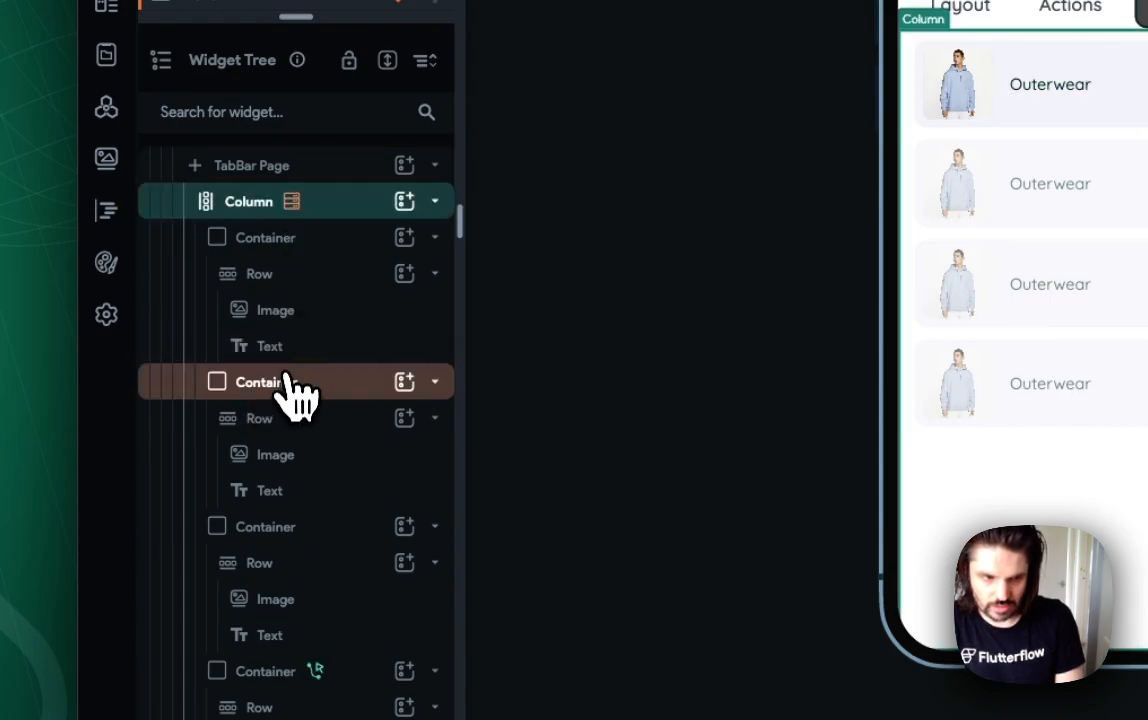
{"action": "left_click", "coordinate": [283, 384]}
{"action": "key", "text": "Delete"}
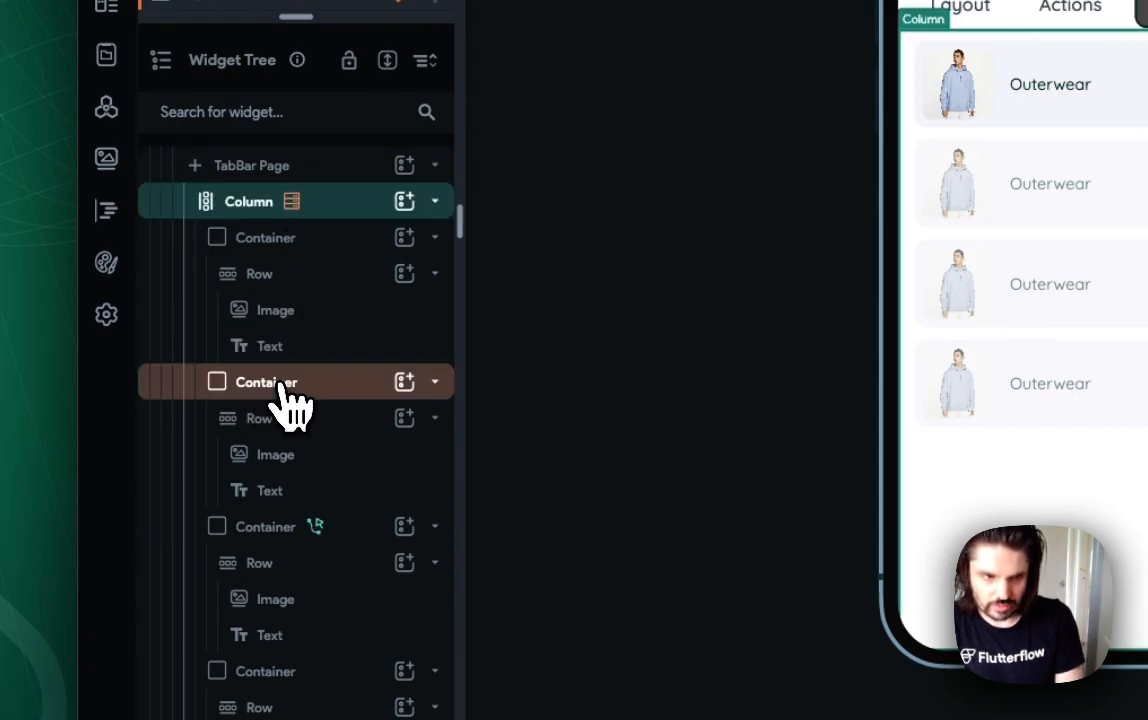
{"action": "left_click", "coordinate": [288, 397]}
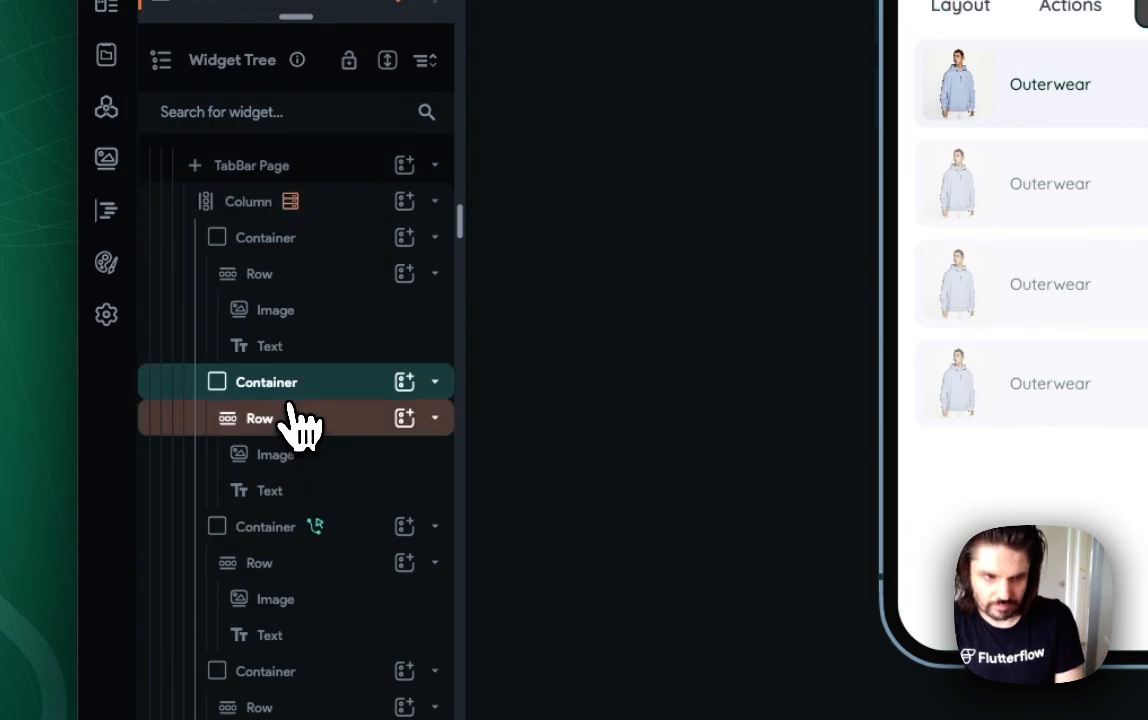
{"action": "key", "text": "Delete"}
{"action": "left_click", "coordinate": [290, 395]}
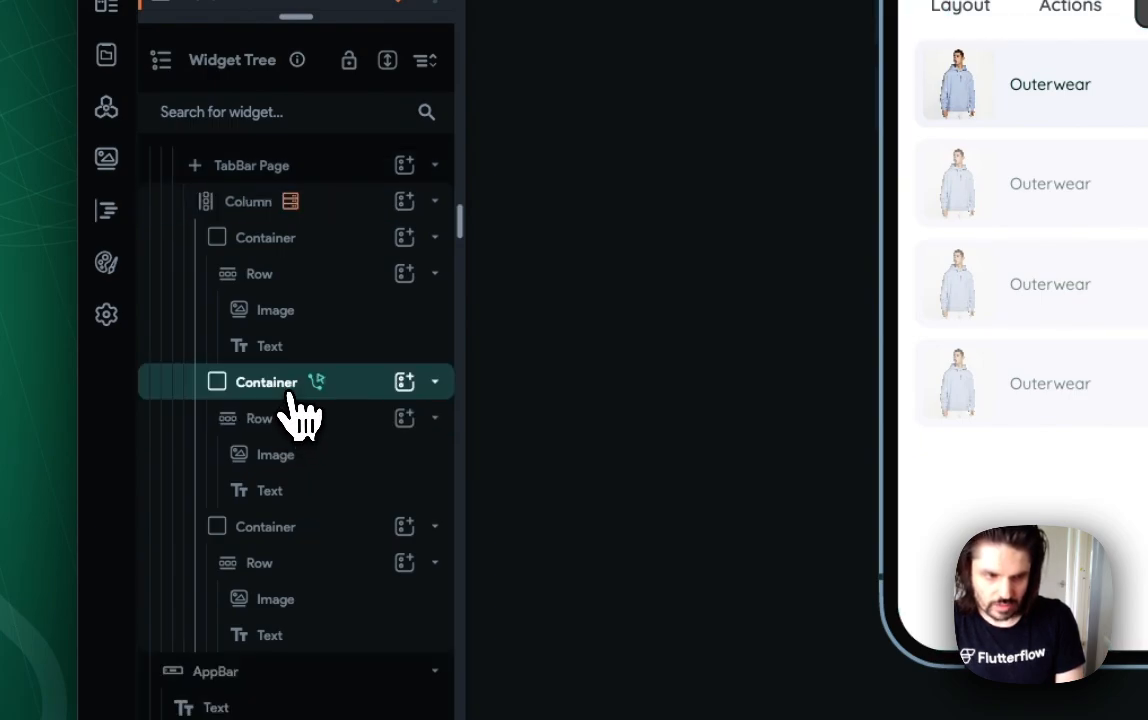
{"action": "key", "text": "Delete"}
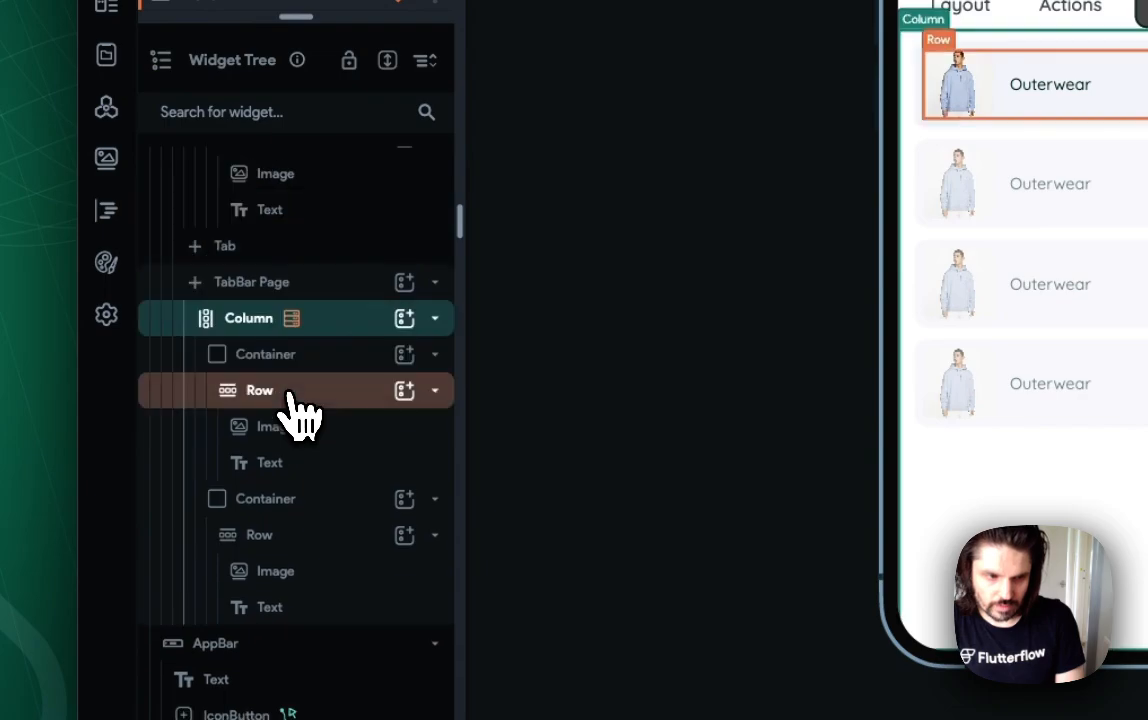
{"action": "left_click", "coordinate": [272, 510]}
{"action": "key", "text": "Delete"}
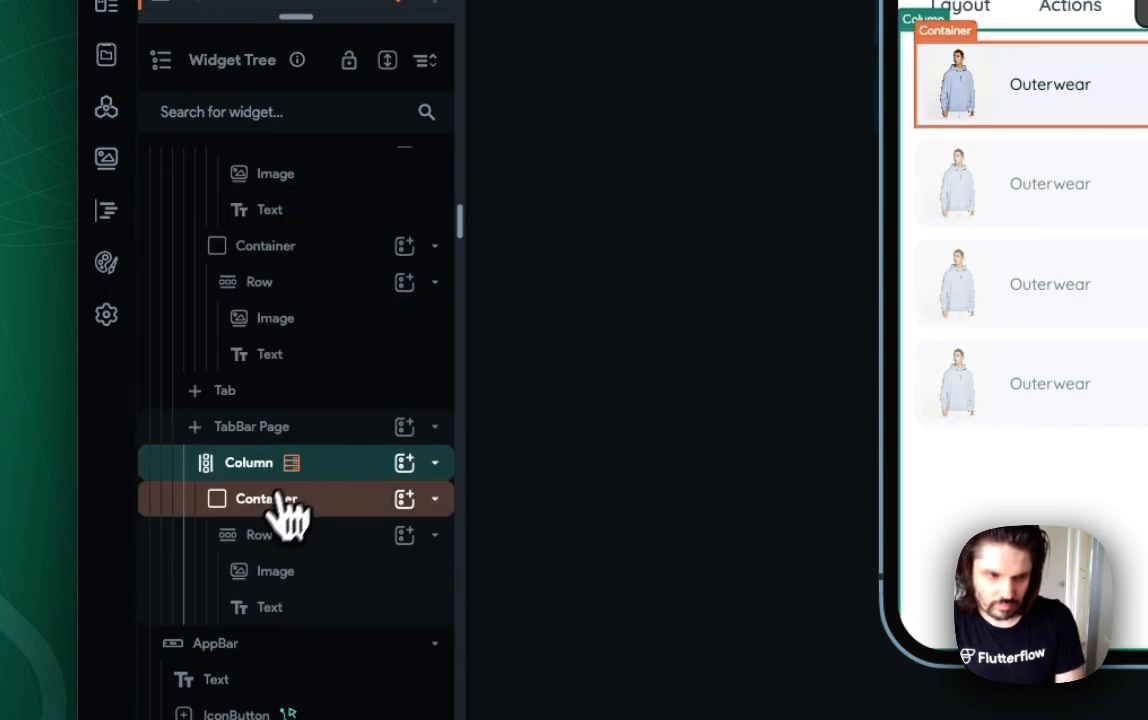
Try to set the Code tab container's image path from the demo Item's image field.
{"action": "left_click", "coordinate": [329, 500]}
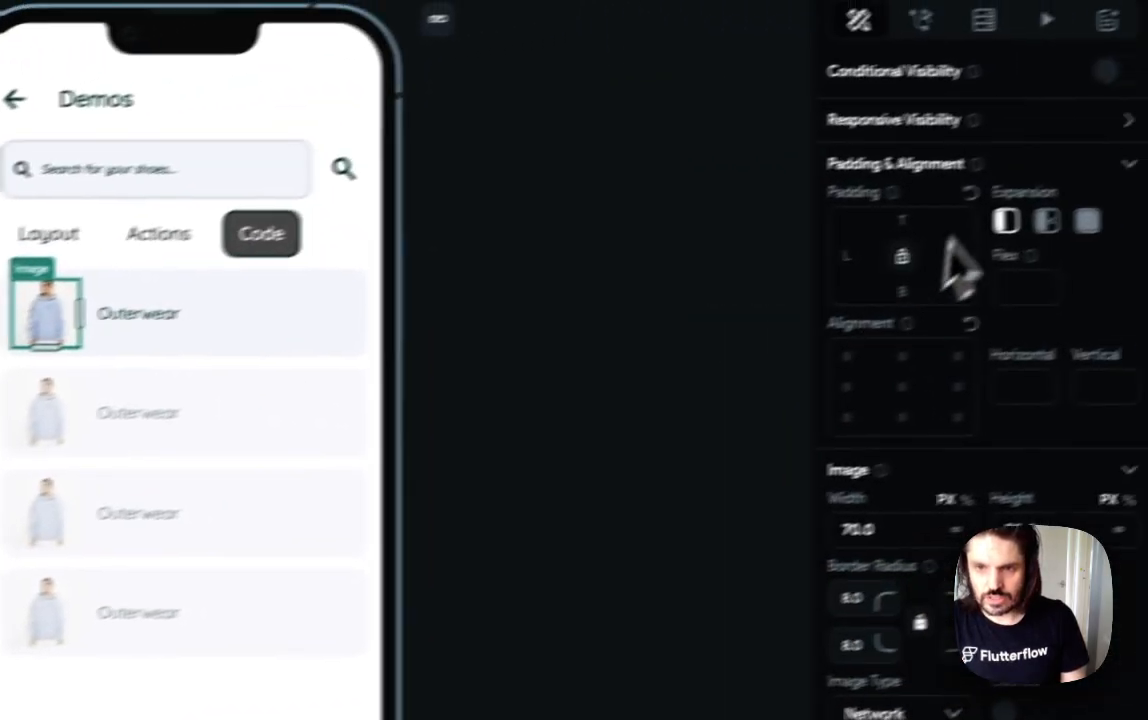
{"action": "scroll", "coordinate": [945, 310], "scroll_direction": "down", "scroll_amount": 3}
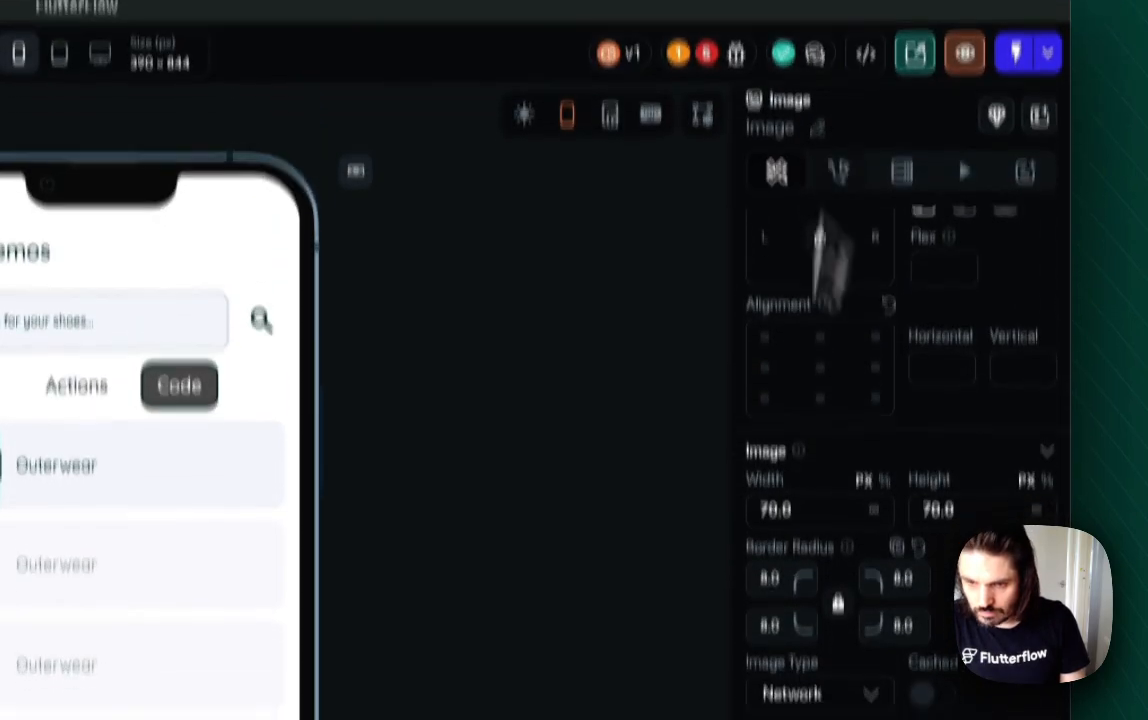
{"action": "left_click", "coordinate": [789, 312]}
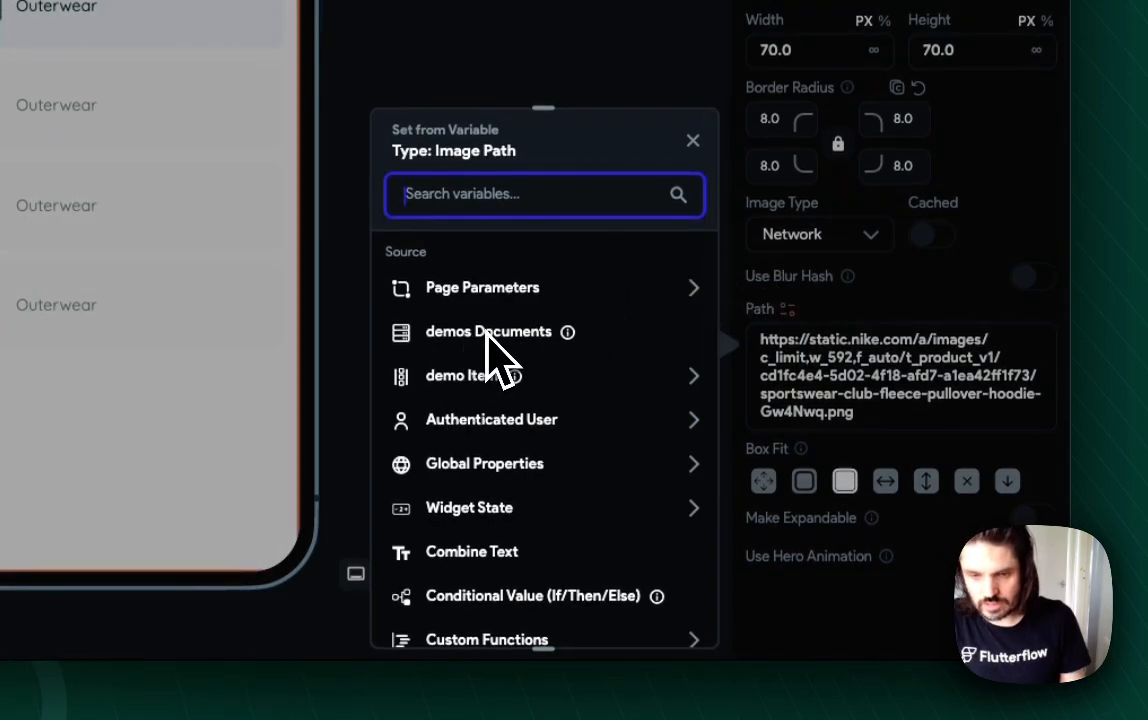
{"action": "left_click", "coordinate": [460, 380]}
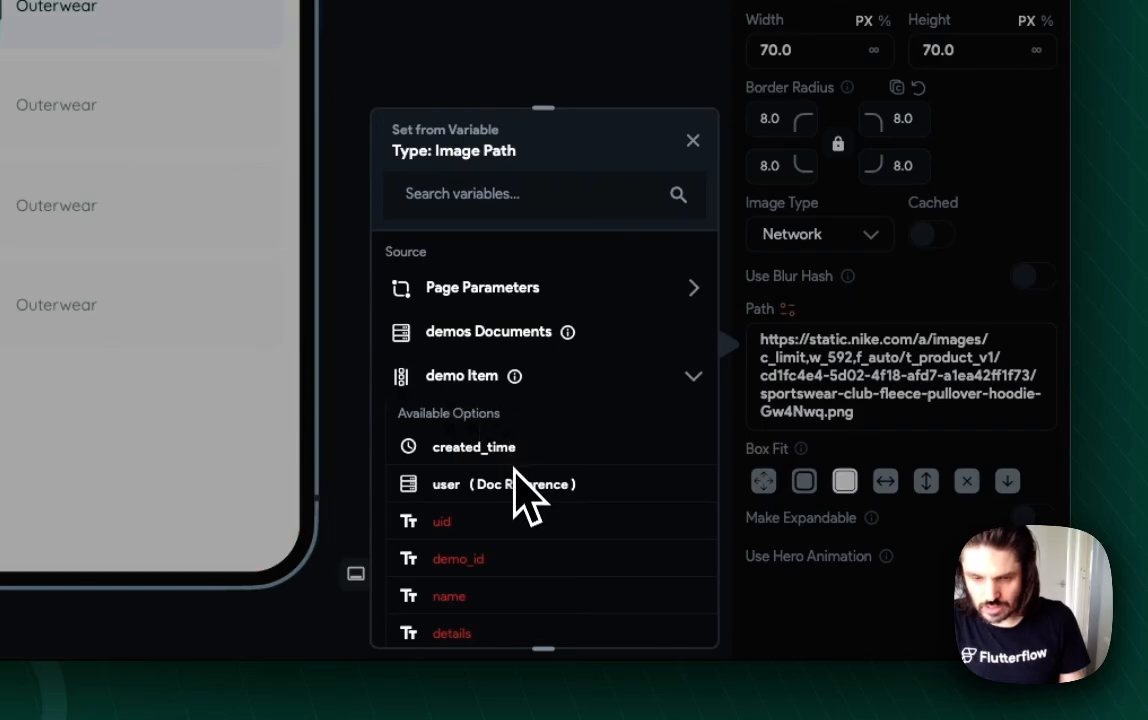
{"action": "scroll", "coordinate": [520, 500], "scroll_direction": "down", "scroll_amount": 5}
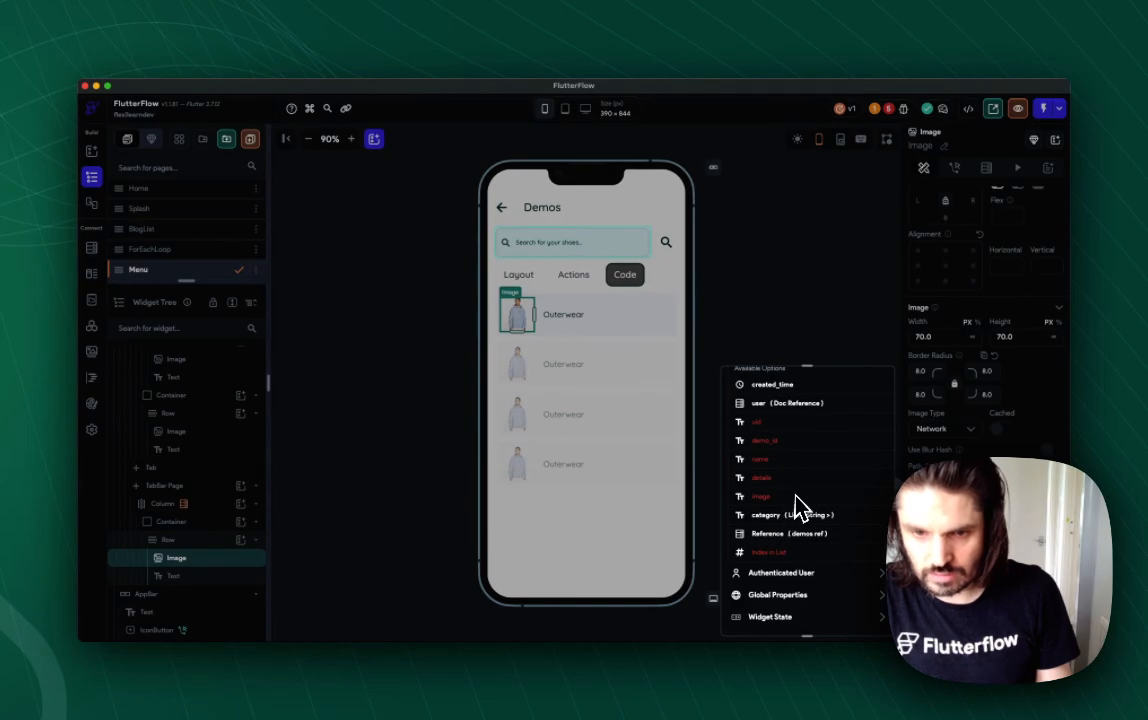
{"action": "scroll", "coordinate": [798, 505], "scroll_direction": "down", "scroll_amount": 1}
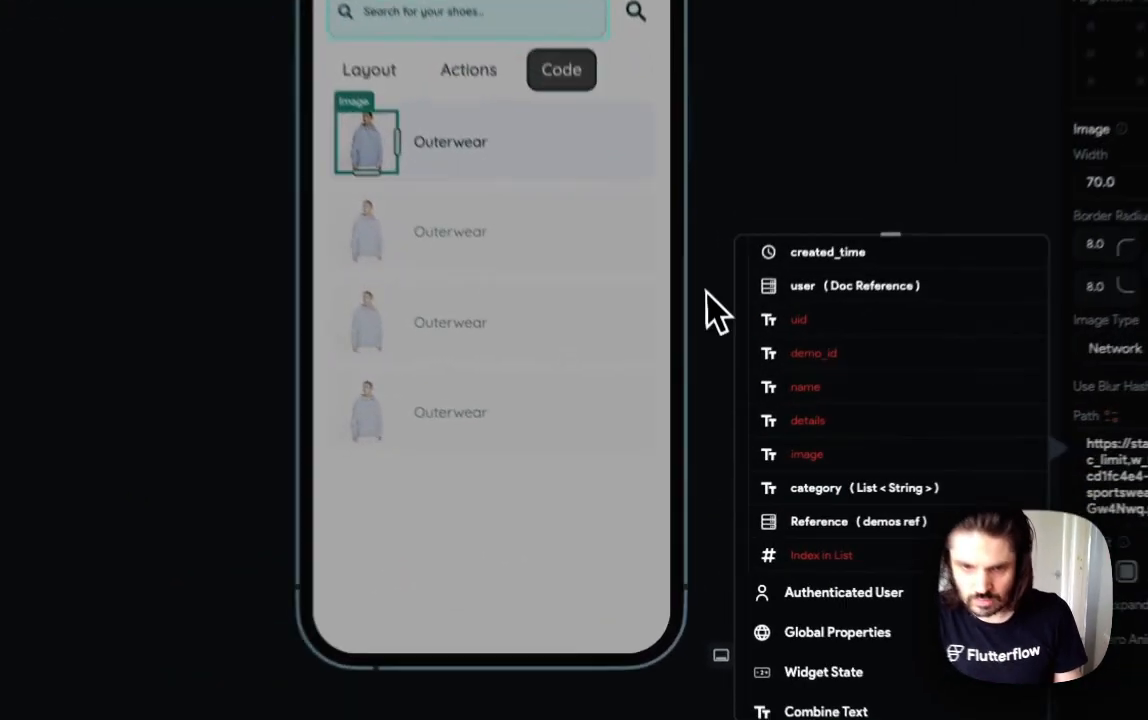
{"action": "left_click", "coordinate": [705, 400]}
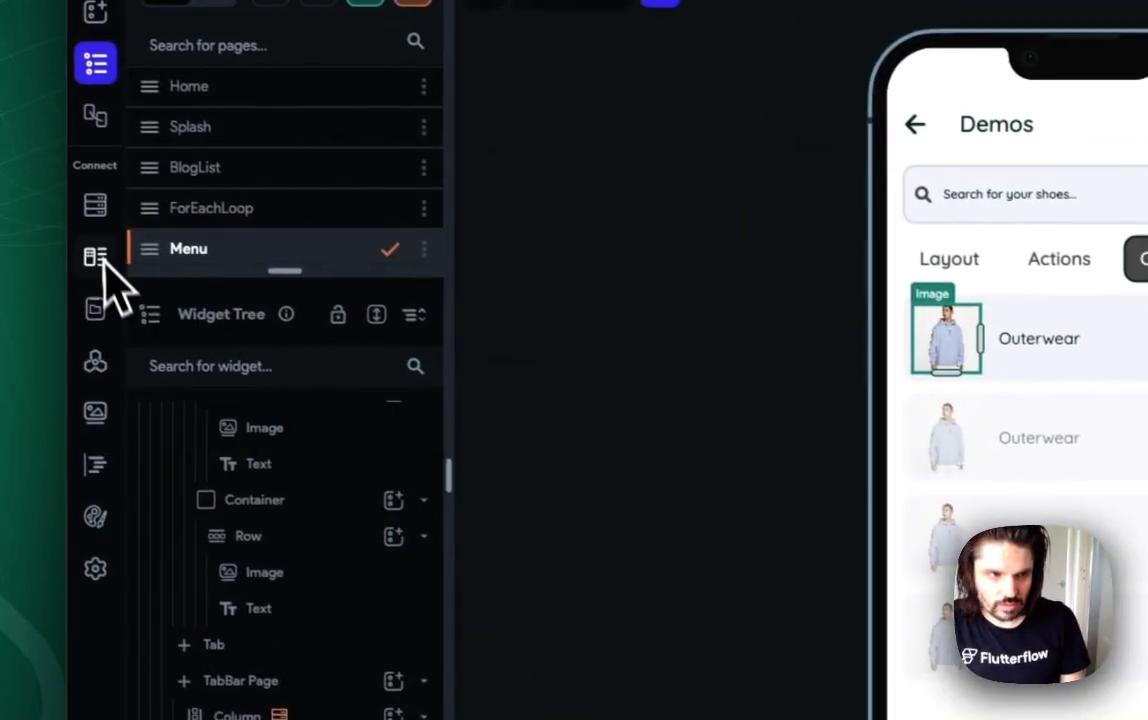
Delete the String image field from the demos collection's schema.
{"action": "left_click", "coordinate": [96, 207]}
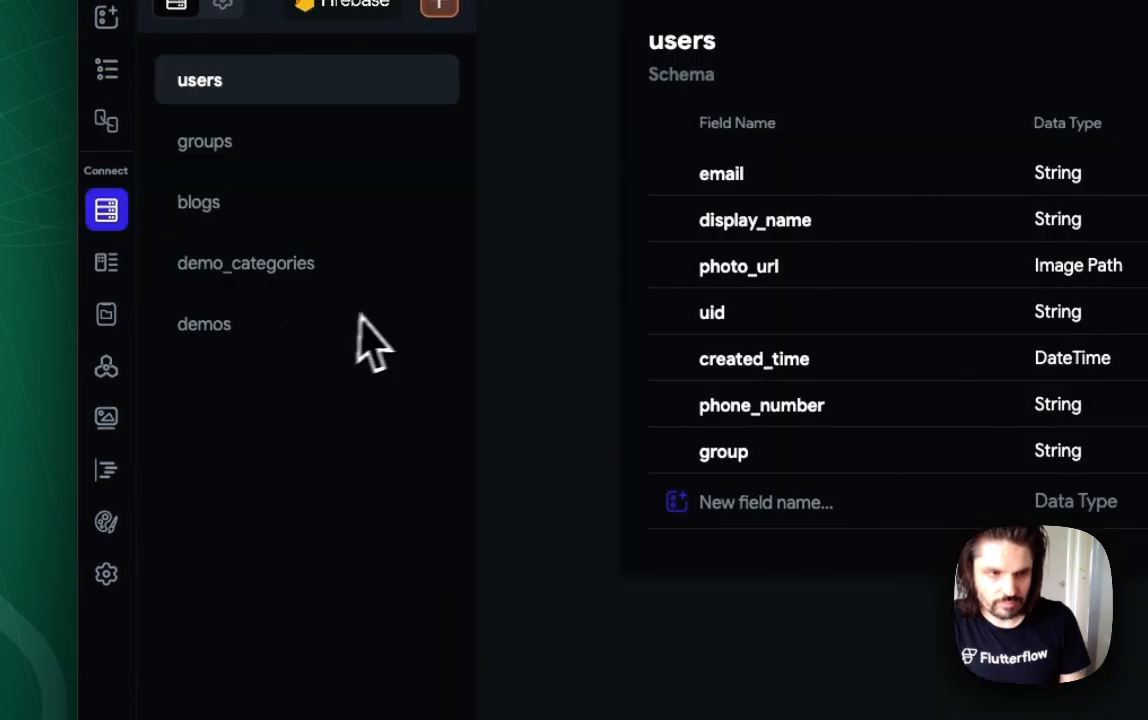
{"action": "left_click", "coordinate": [232, 330]}
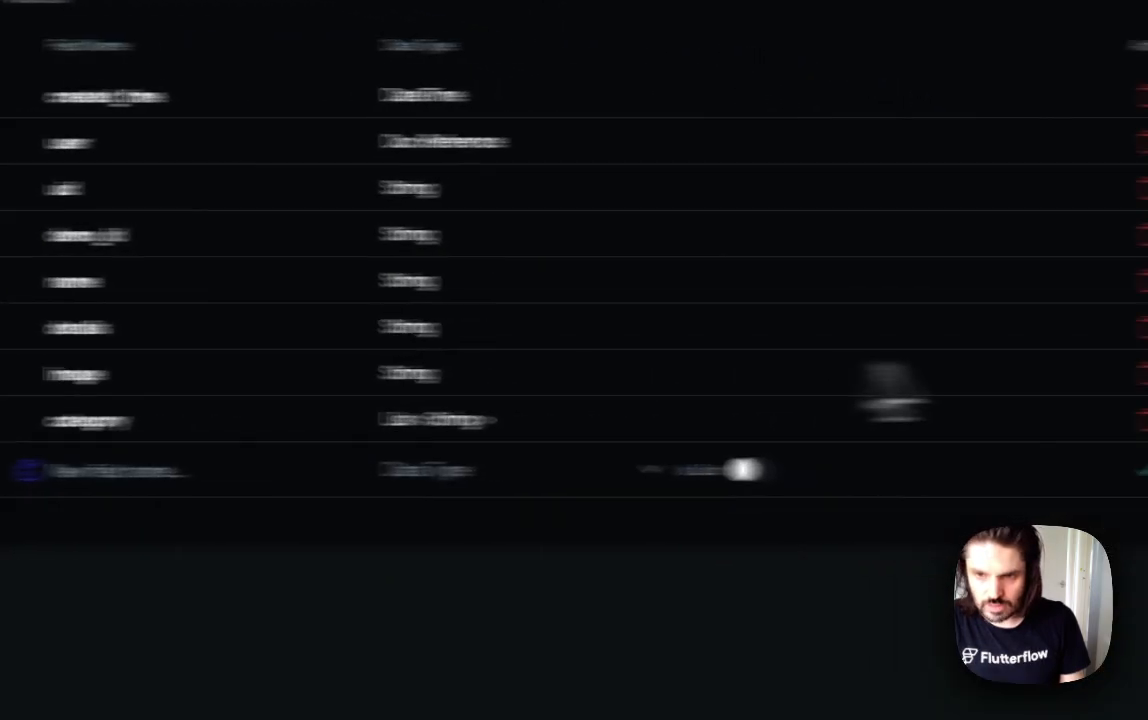
{"action": "left_click", "coordinate": [856, 360]}
Add a field named demo with data type Image Path to the demos collection.
{"action": "left_click", "coordinate": [272, 404]}
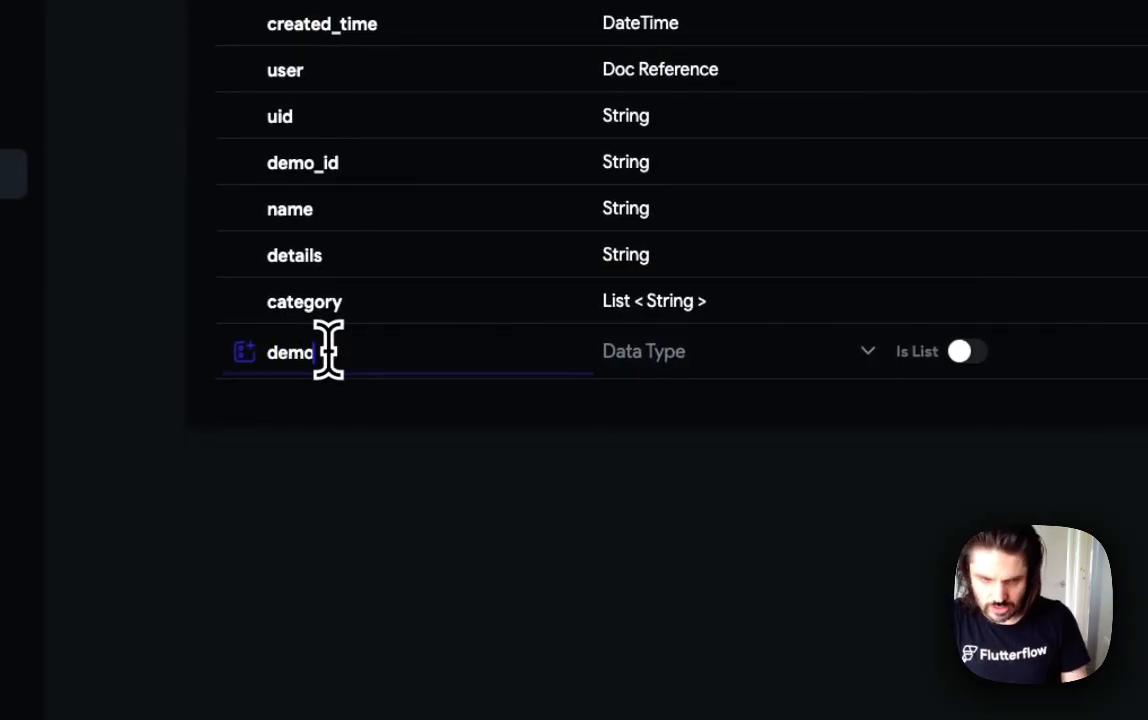
{"action": "left_click", "coordinate": [703, 366]}
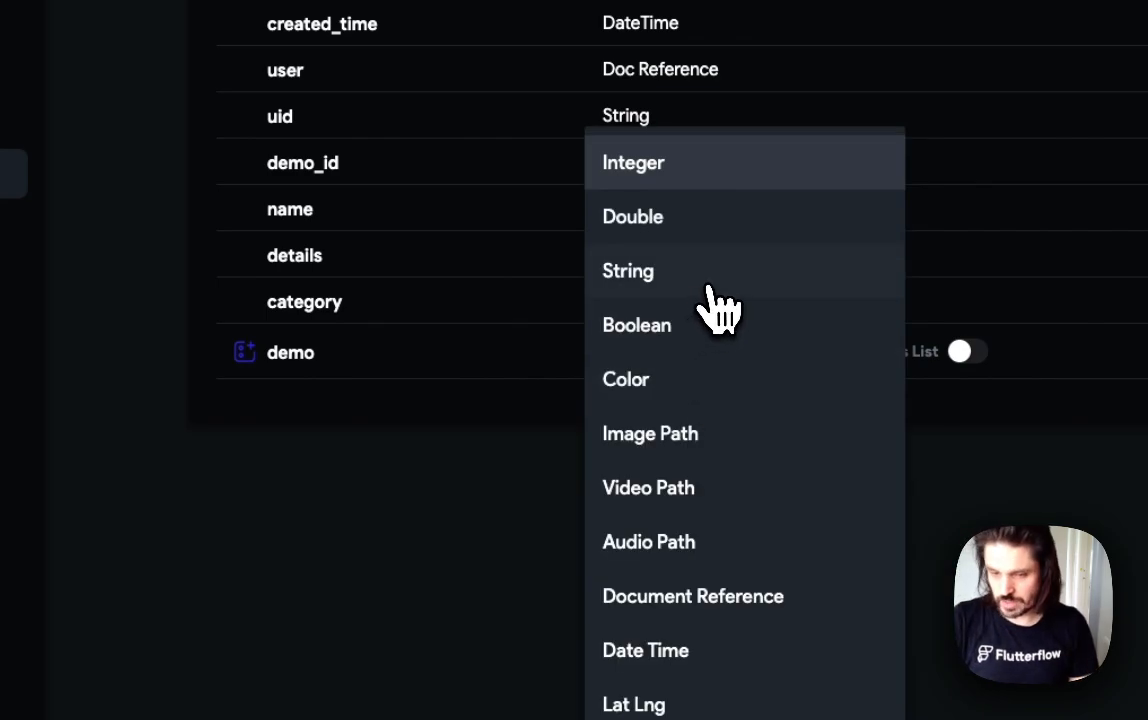
{"action": "left_click", "coordinate": [725, 412]}
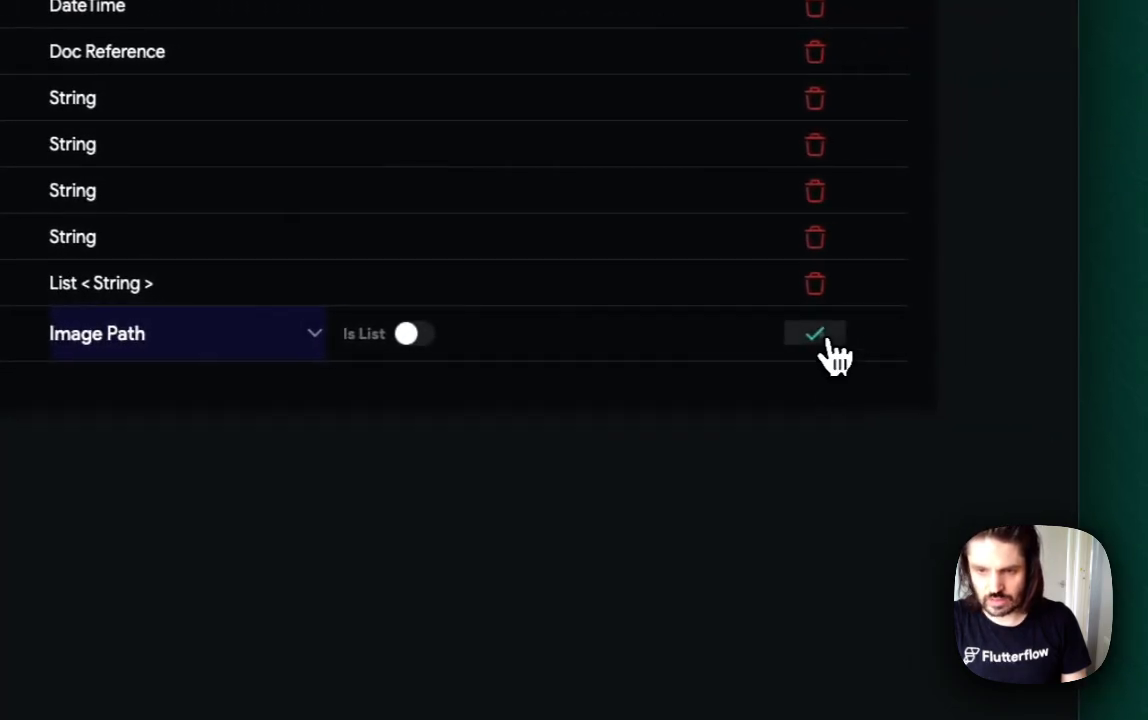
{"action": "left_click", "coordinate": [815, 336]}
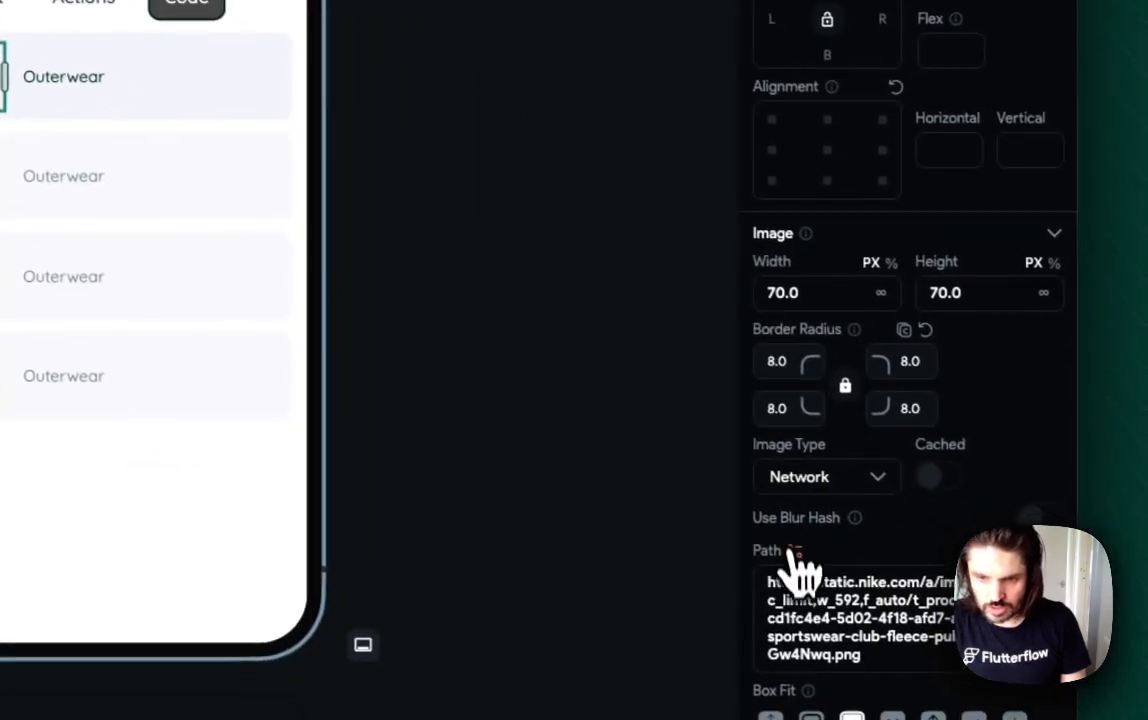
Check the demo Item fields offered as a source for the image's path.
{"action": "left_click", "coordinate": [794, 552]}
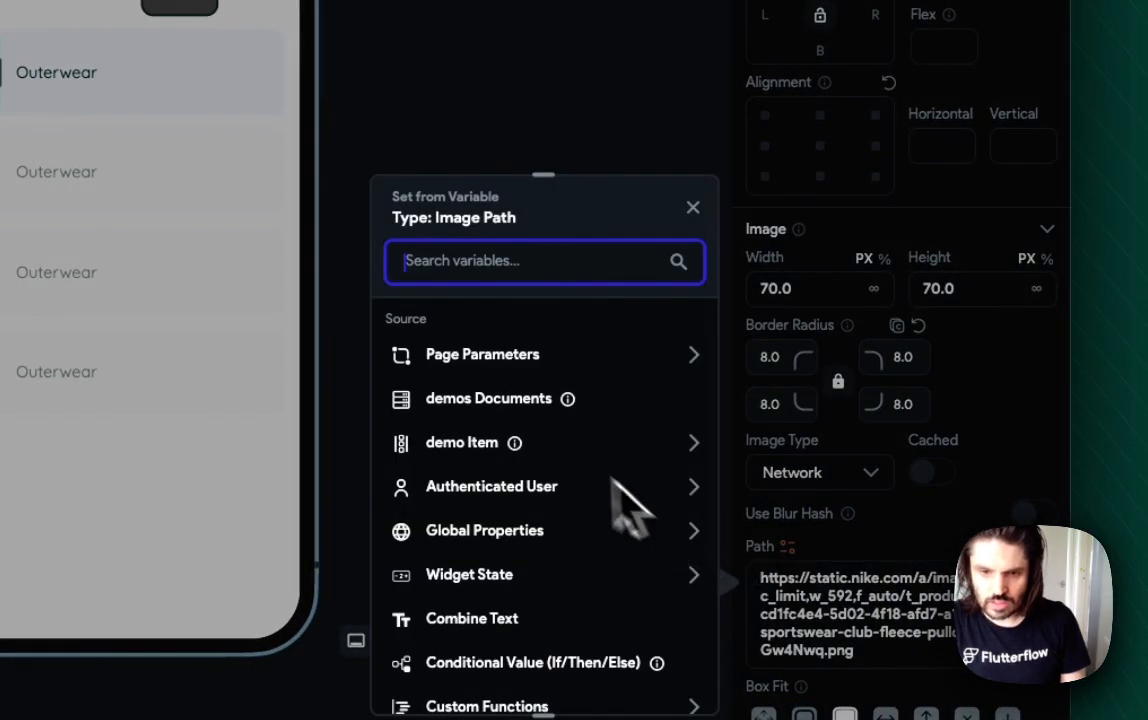
{"action": "left_click", "coordinate": [460, 445]}
{"action": "scroll", "coordinate": [505, 490], "scroll_direction": "down", "scroll_amount": 6}
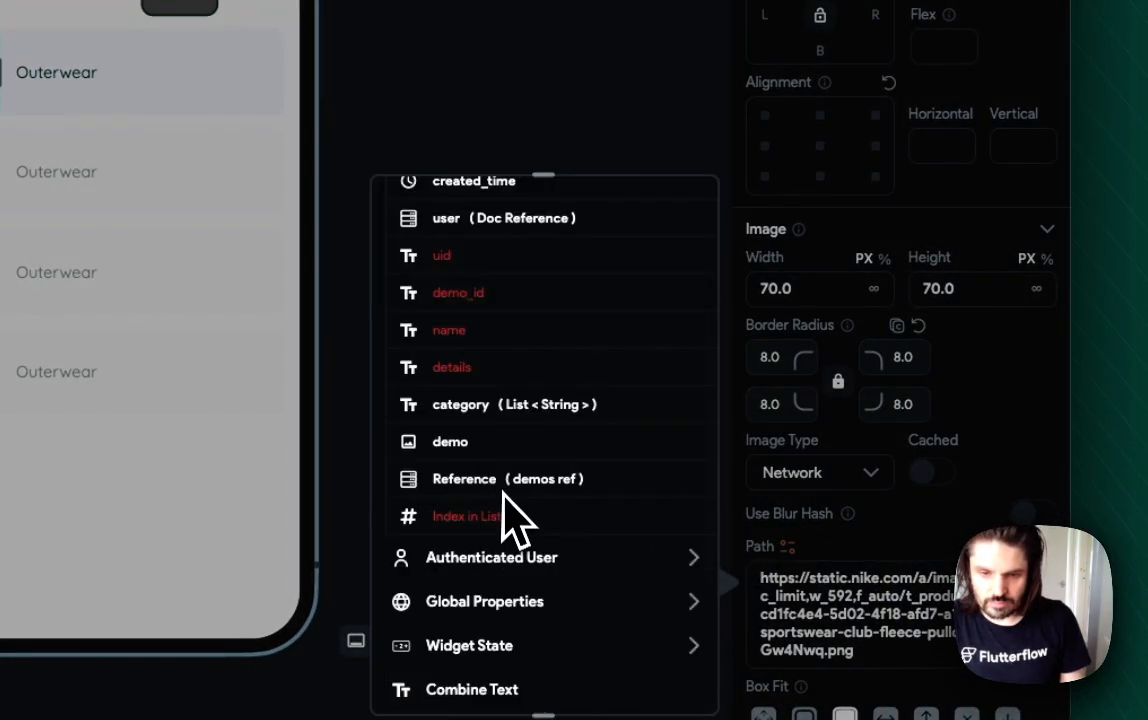
{"action": "scroll", "coordinate": [490, 363], "scroll_direction": "up", "scroll_amount": 3}
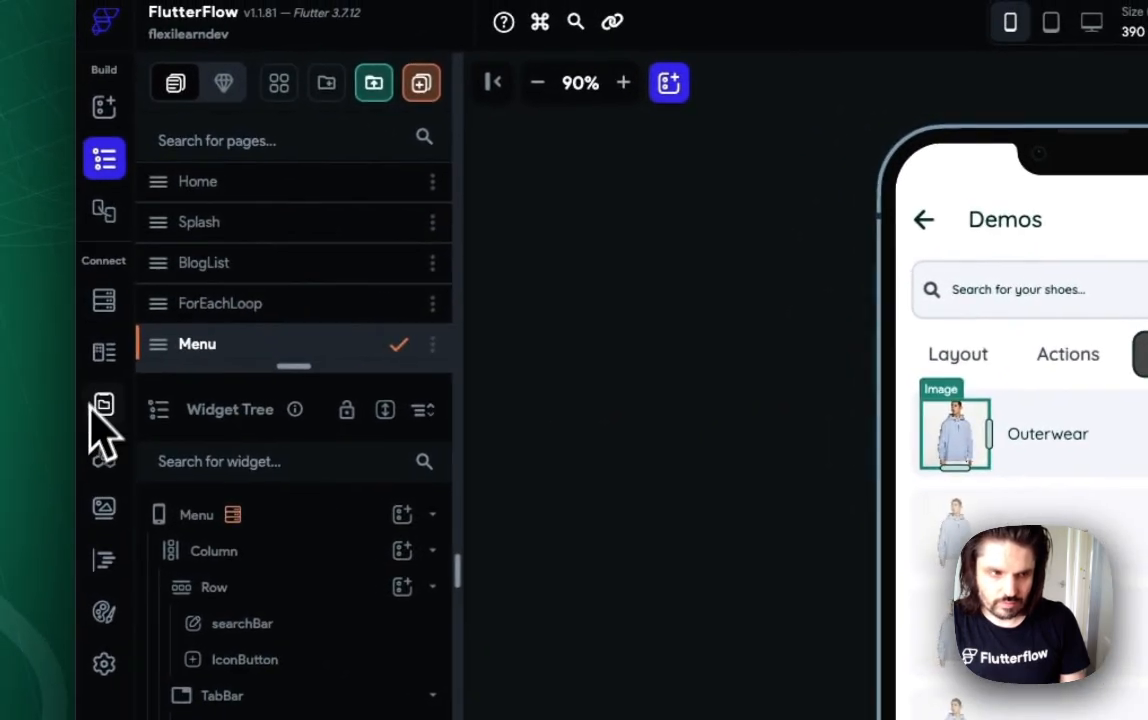
Delete the demo field from the demos collection's schema.
{"action": "left_click", "coordinate": [104, 302]}
{"action": "left_click", "coordinate": [290, 380]}
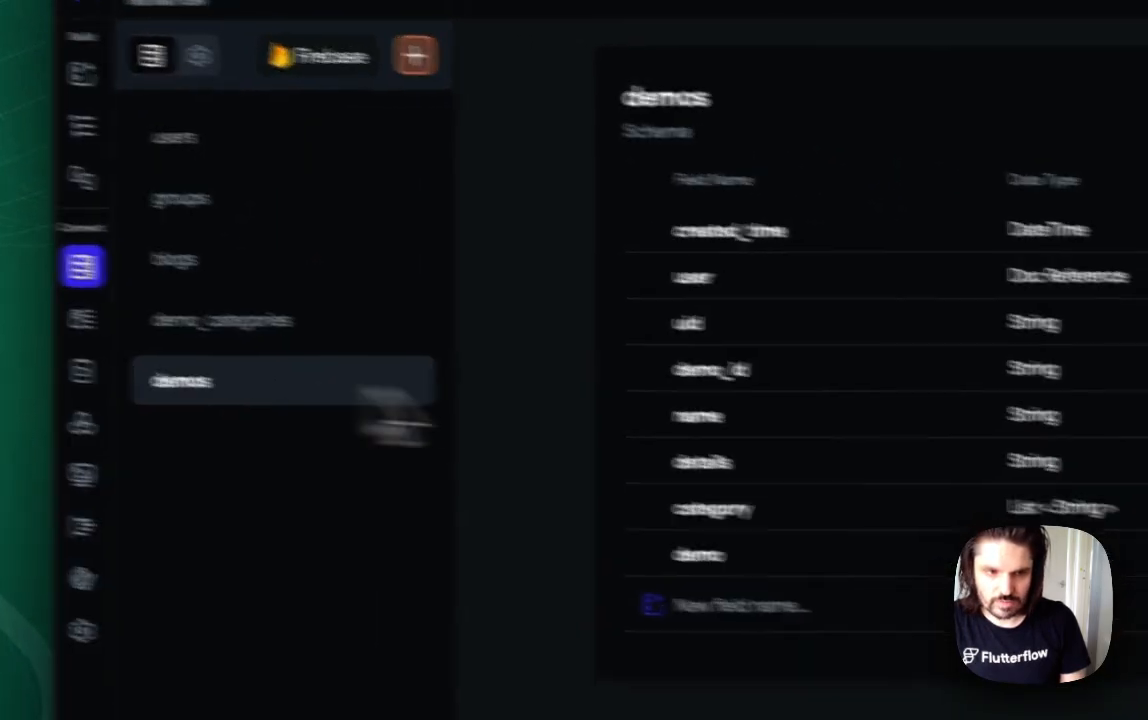
{"action": "left_click", "coordinate": [858, 405]}
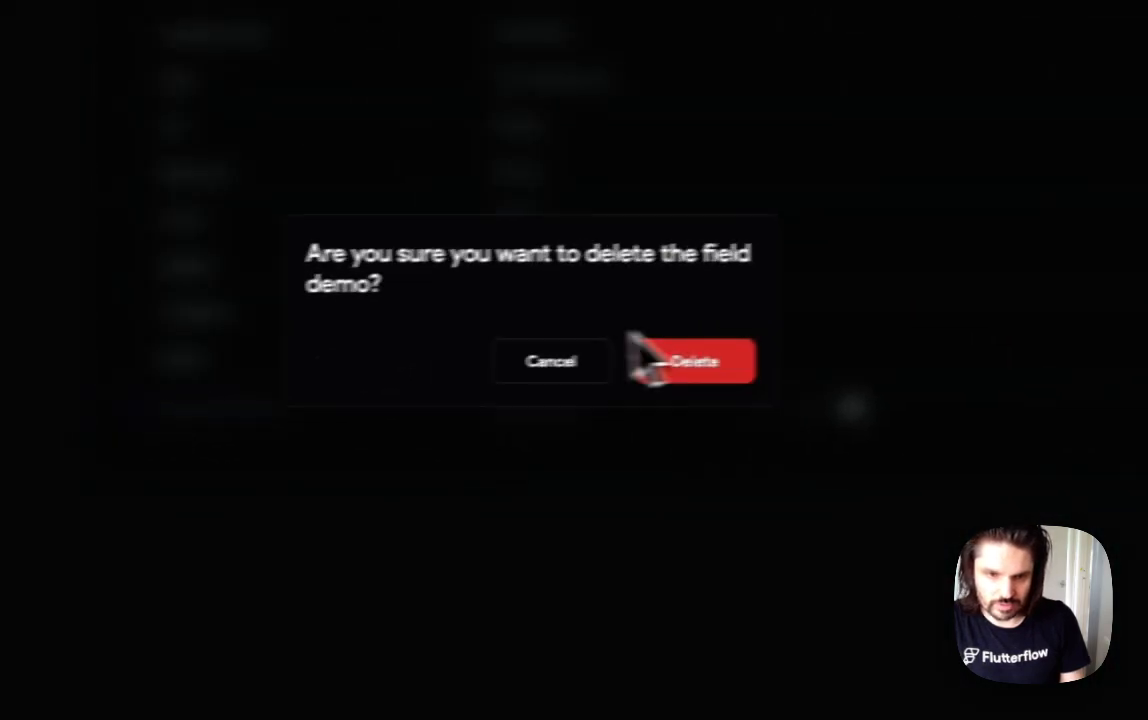
Add a field named image with data type Image Path to the demos collection.
{"action": "left_click", "coordinate": [248, 400]}
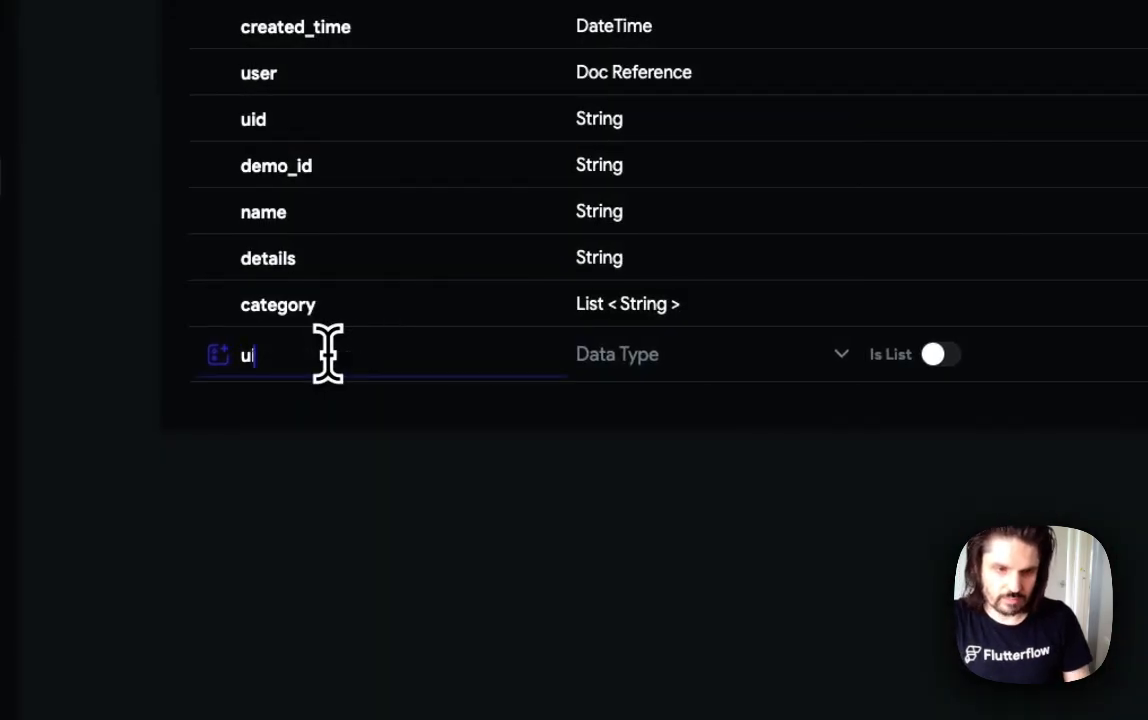
{"action": "left_click", "coordinate": [666, 355]}
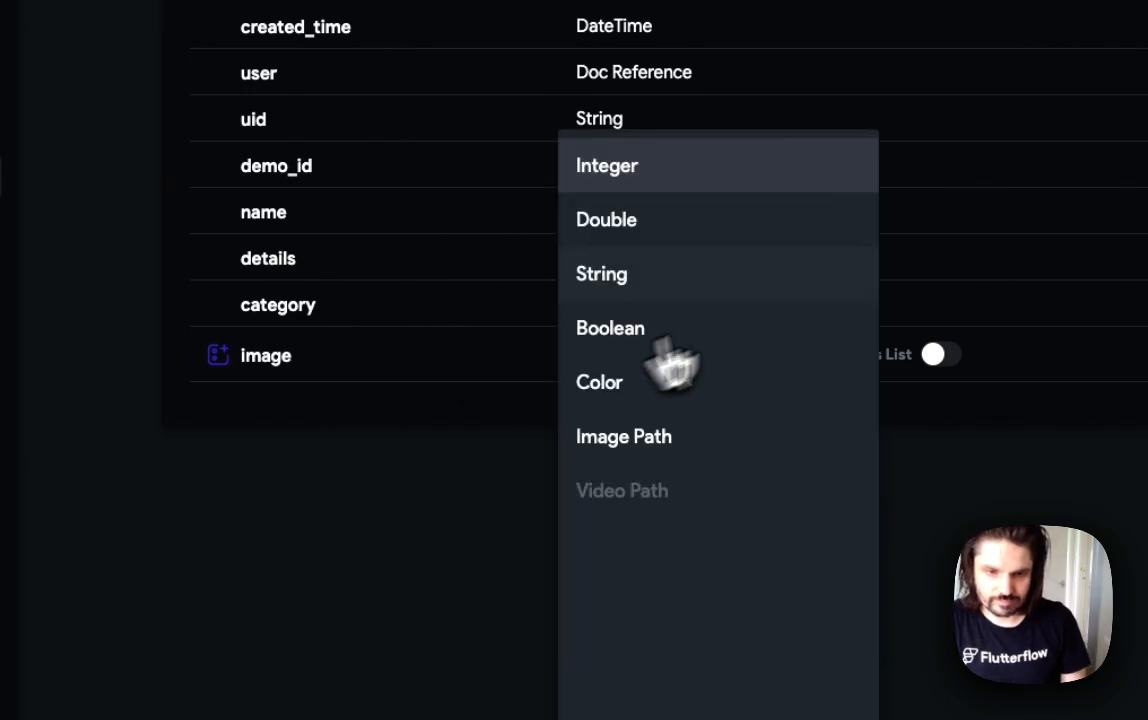
{"action": "left_click", "coordinate": [730, 428]}
{"action": "left_click", "coordinate": [848, 331]}
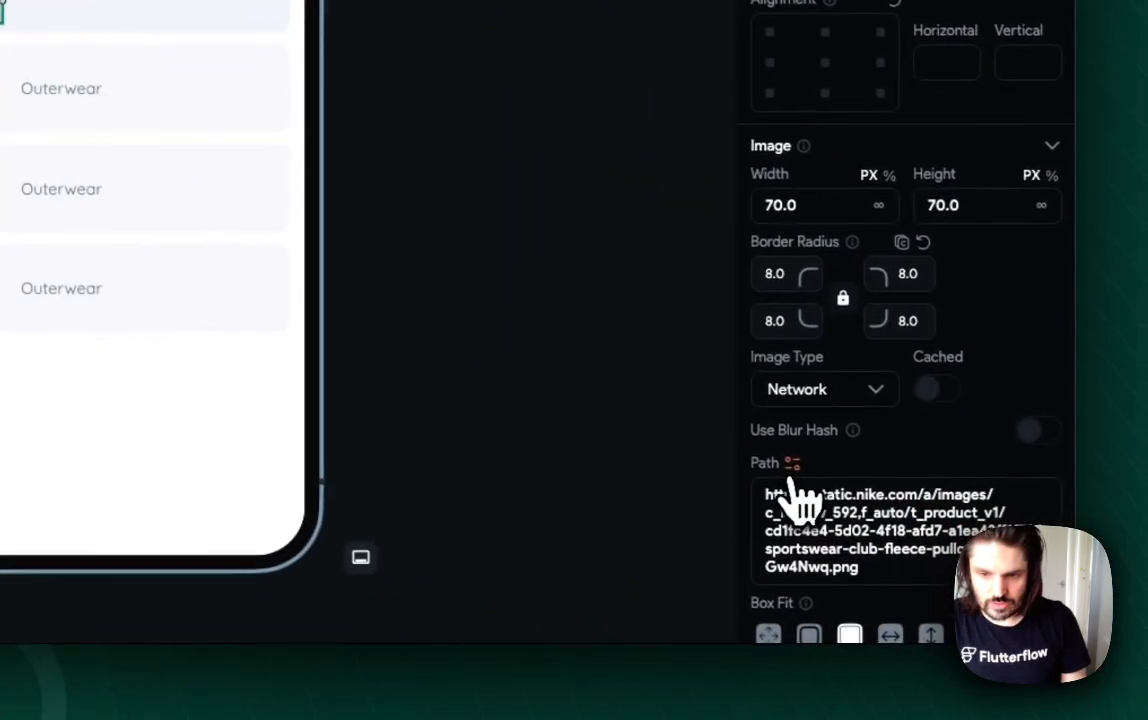
Bind the path of the image in the Code tab's container to the demo Item's image field.
{"action": "left_click", "coordinate": [789, 463]}
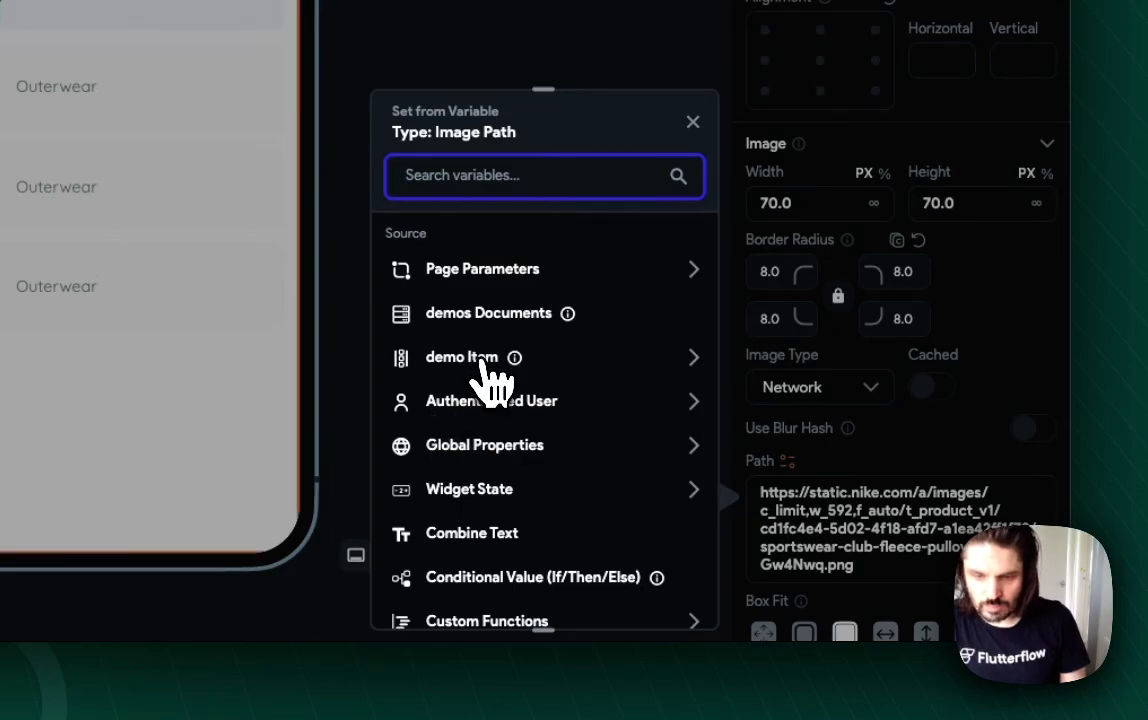
{"action": "left_click", "coordinate": [483, 360]}
{"action": "scroll", "coordinate": [520, 420], "scroll_direction": "down", "scroll_amount": 3}
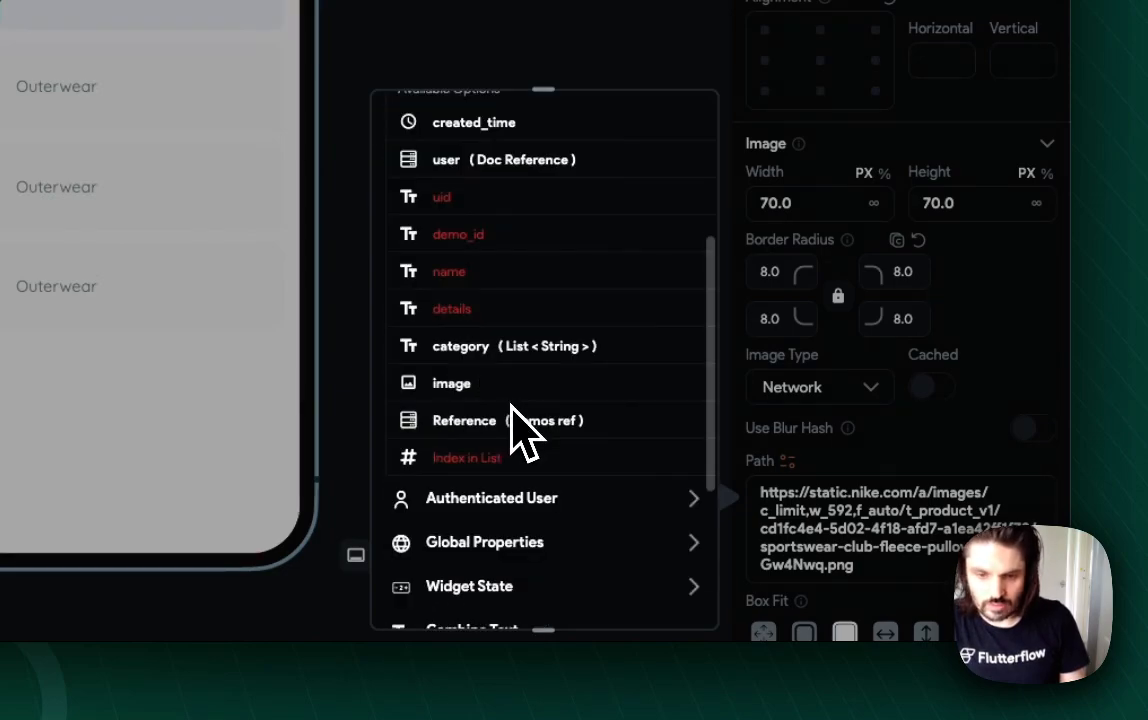
{"action": "left_click", "coordinate": [493, 390]}
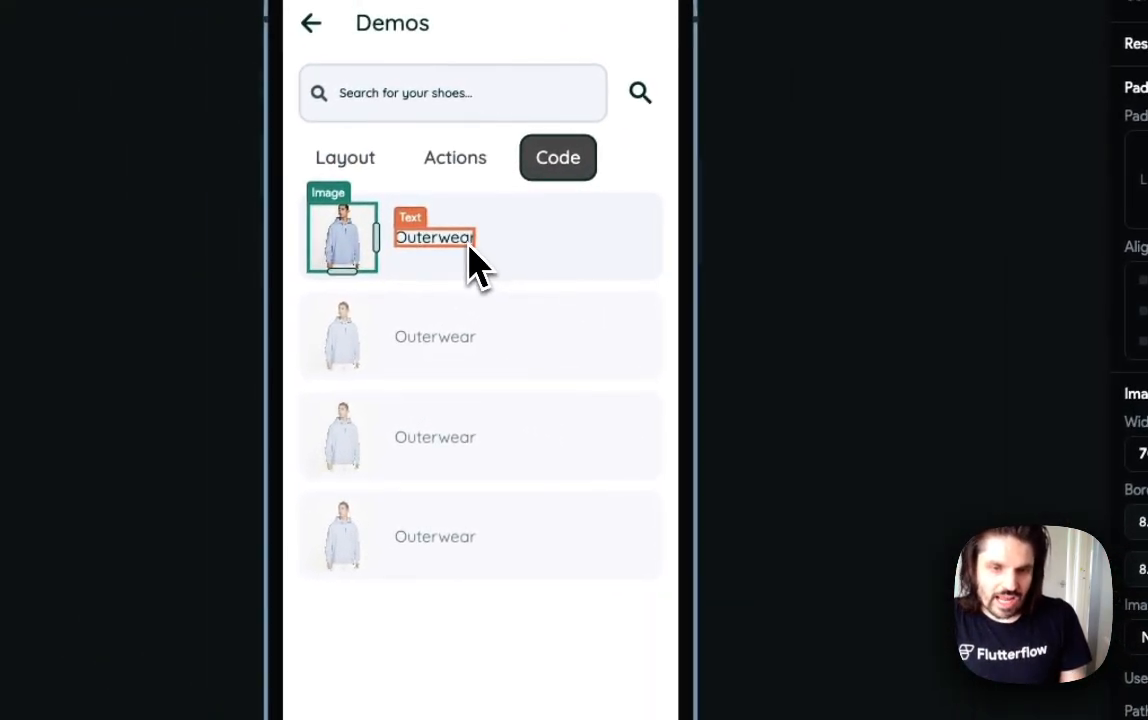
Bind the Outerwear text in the Code tab's container to the demo Item's name field.
{"action": "left_click", "coordinate": [456, 245]}
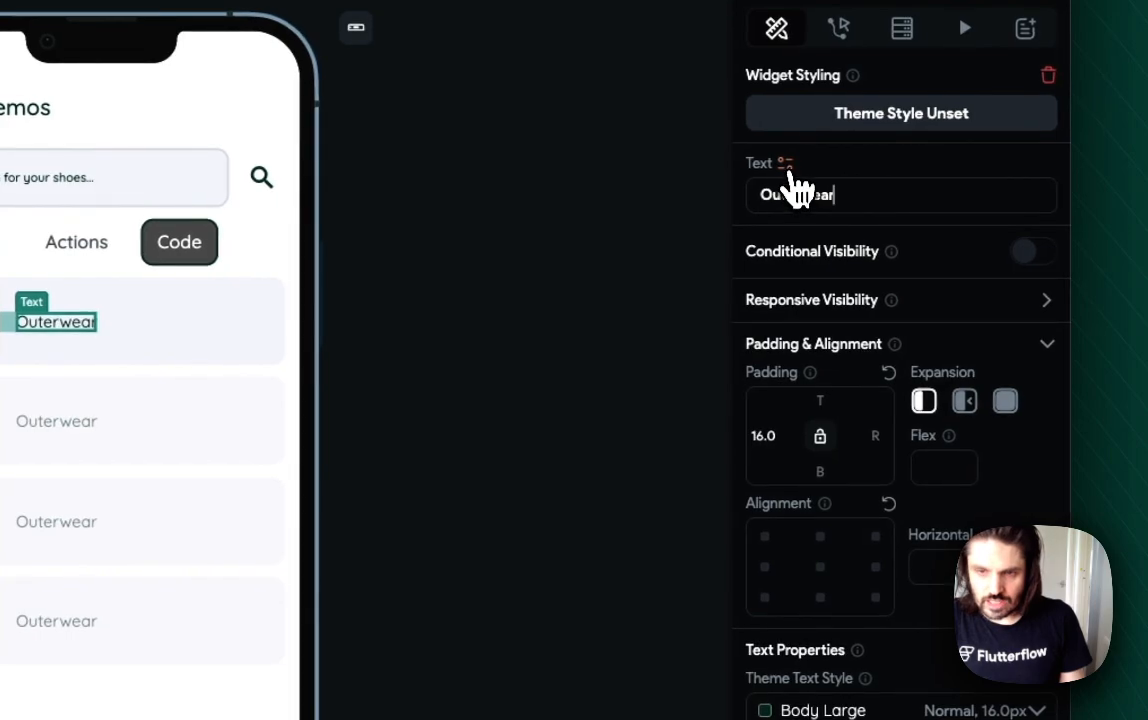
{"action": "left_click", "coordinate": [793, 162]}
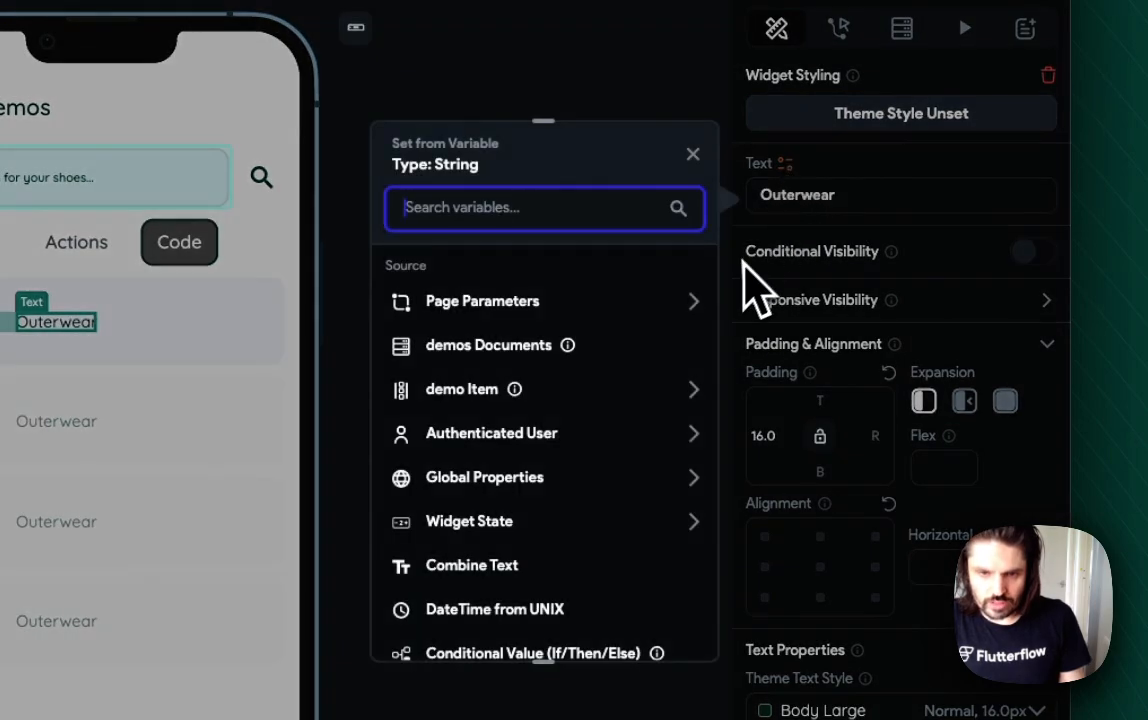
{"action": "left_click", "coordinate": [468, 395]}
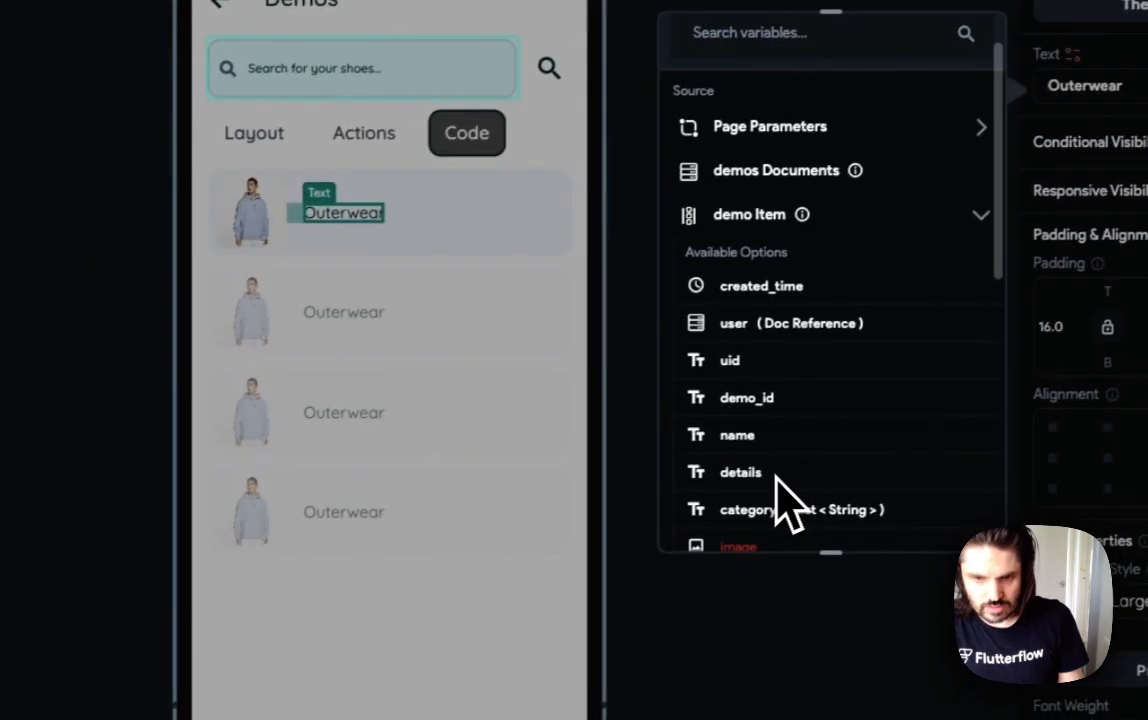
{"action": "key", "text": "Escape"}
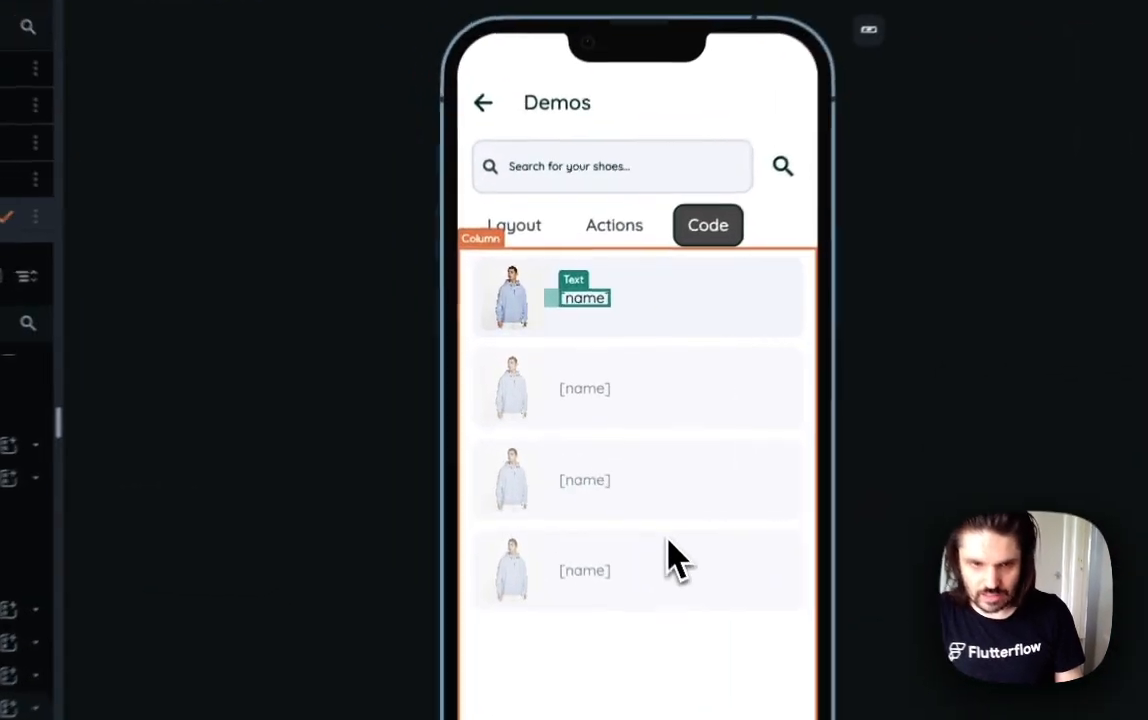
{"action": "left_click", "coordinate": [612, 440]}
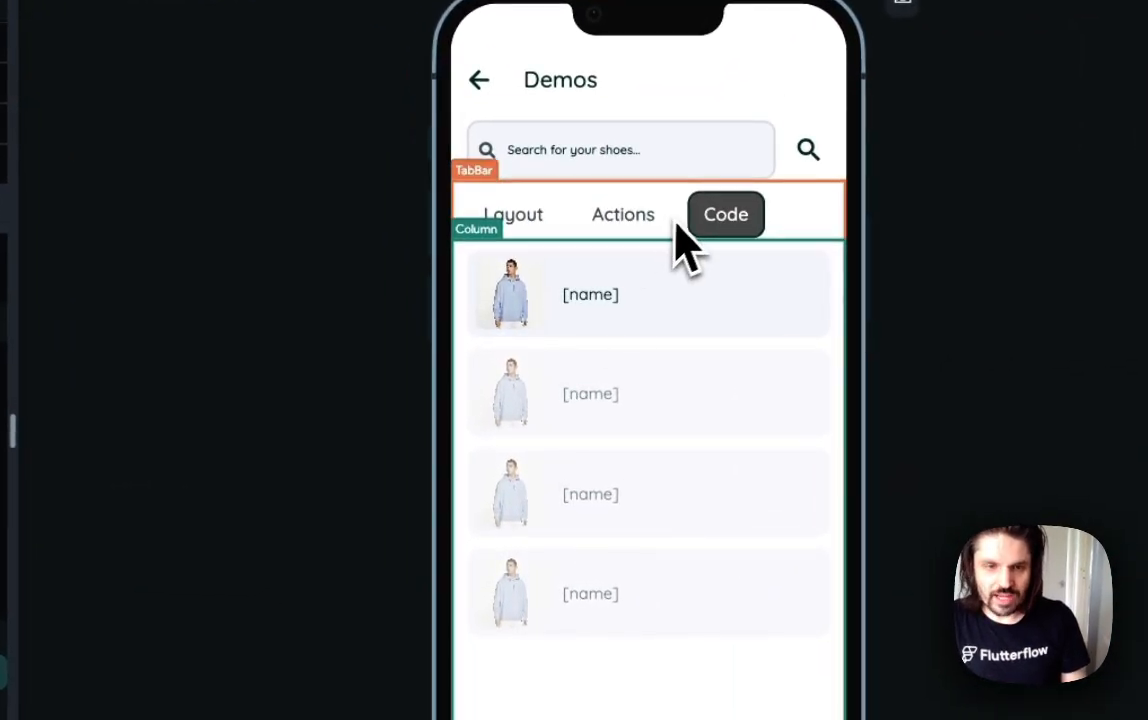
{"action": "left_click", "coordinate": [518, 218]}
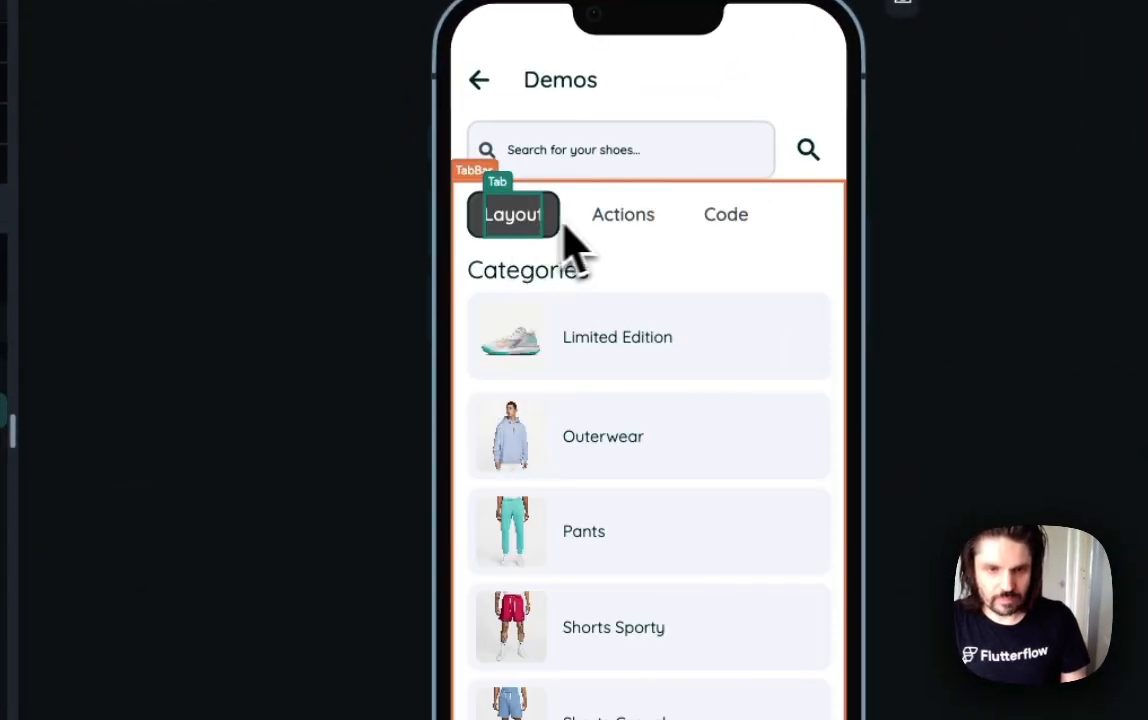
{"action": "left_click", "coordinate": [612, 218]}
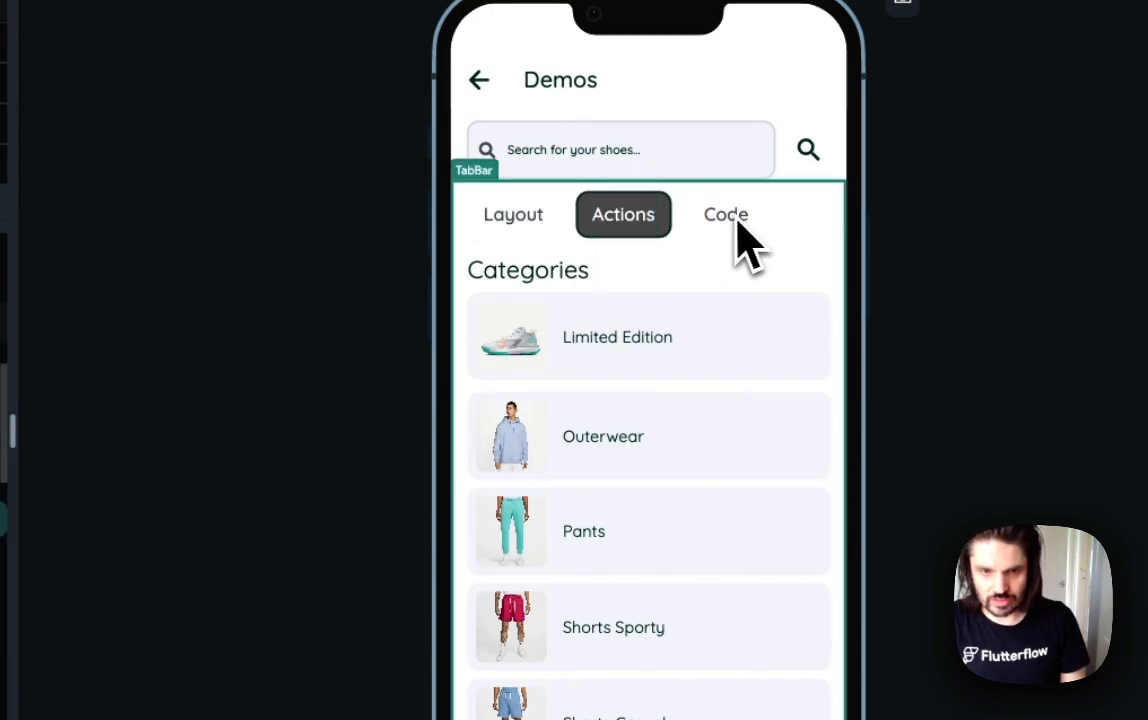
{"action": "left_click", "coordinate": [729, 218]}
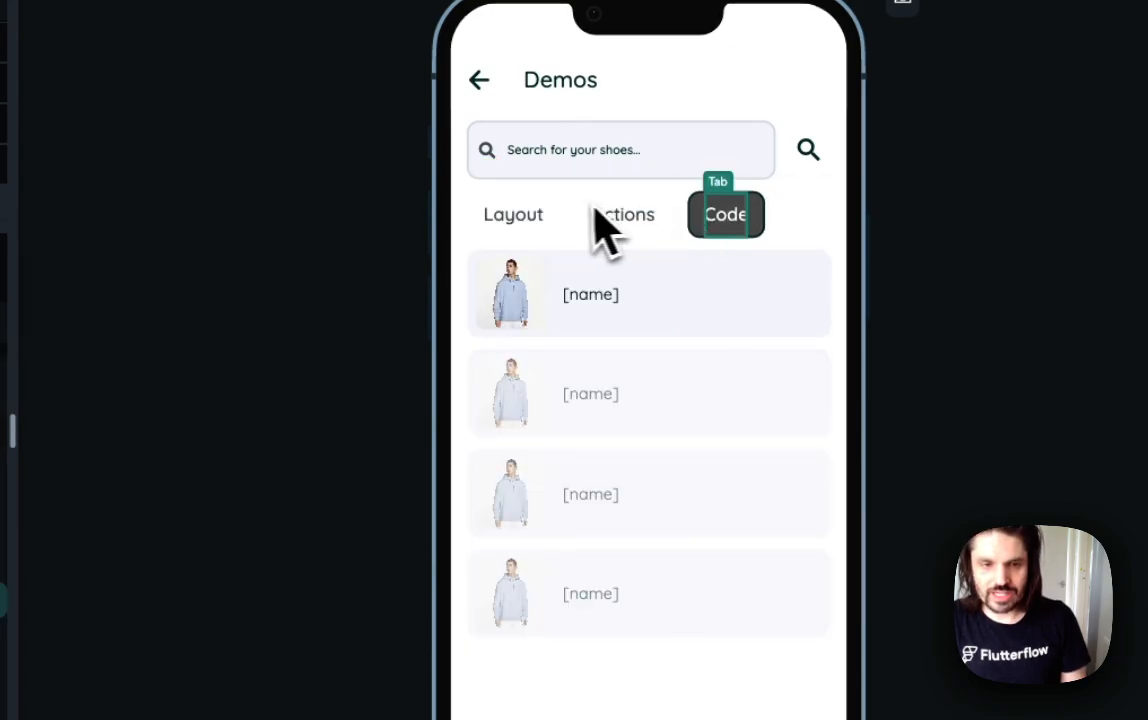
{"action": "left_click", "coordinate": [528, 236]}
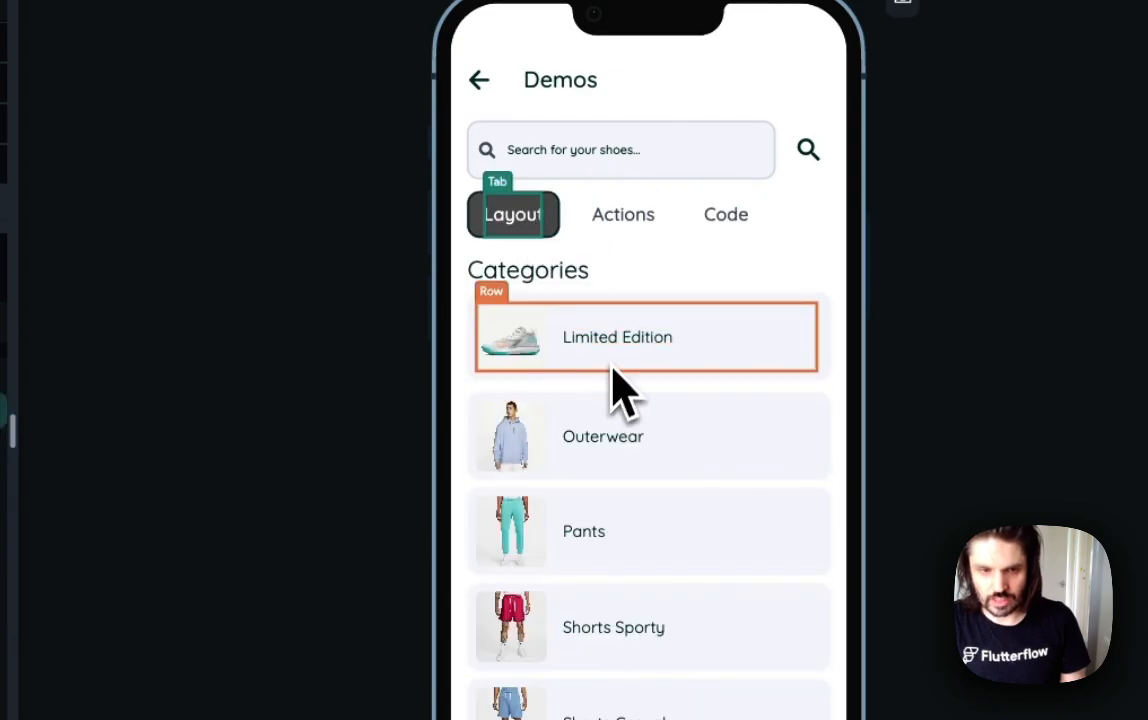
Copy the query-driven column from the Code tab and delete the Categories column from the Actions tab.
{"action": "left_click", "coordinate": [740, 225]}
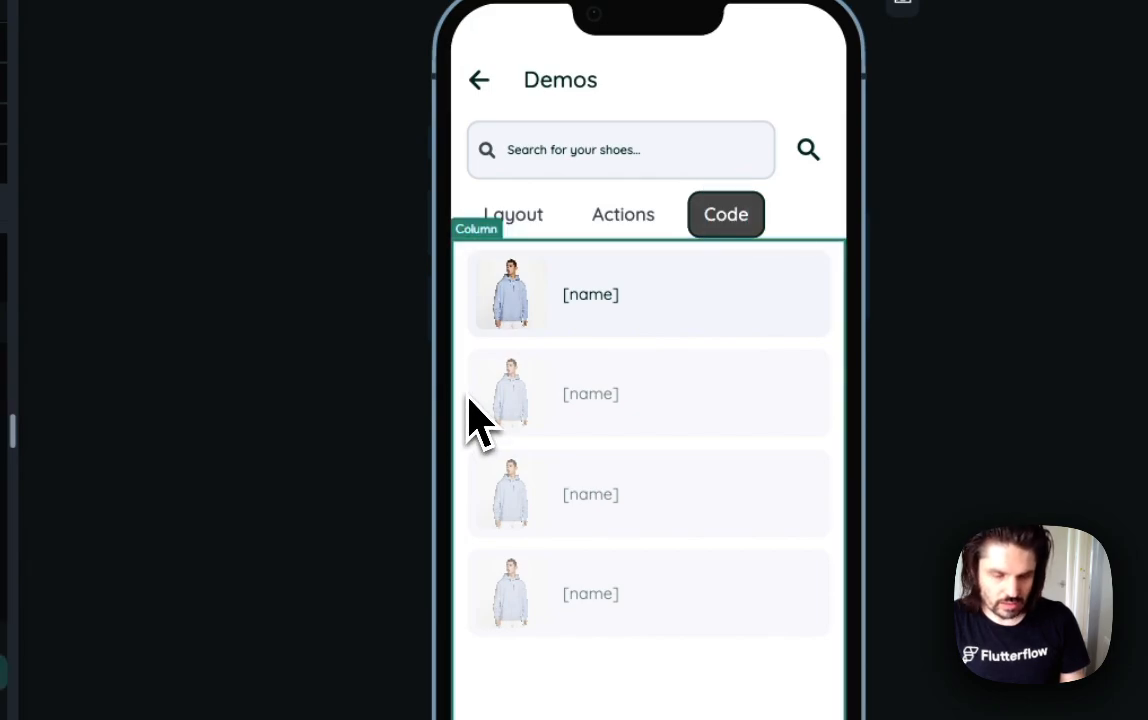
{"action": "left_click", "coordinate": [645, 245]}
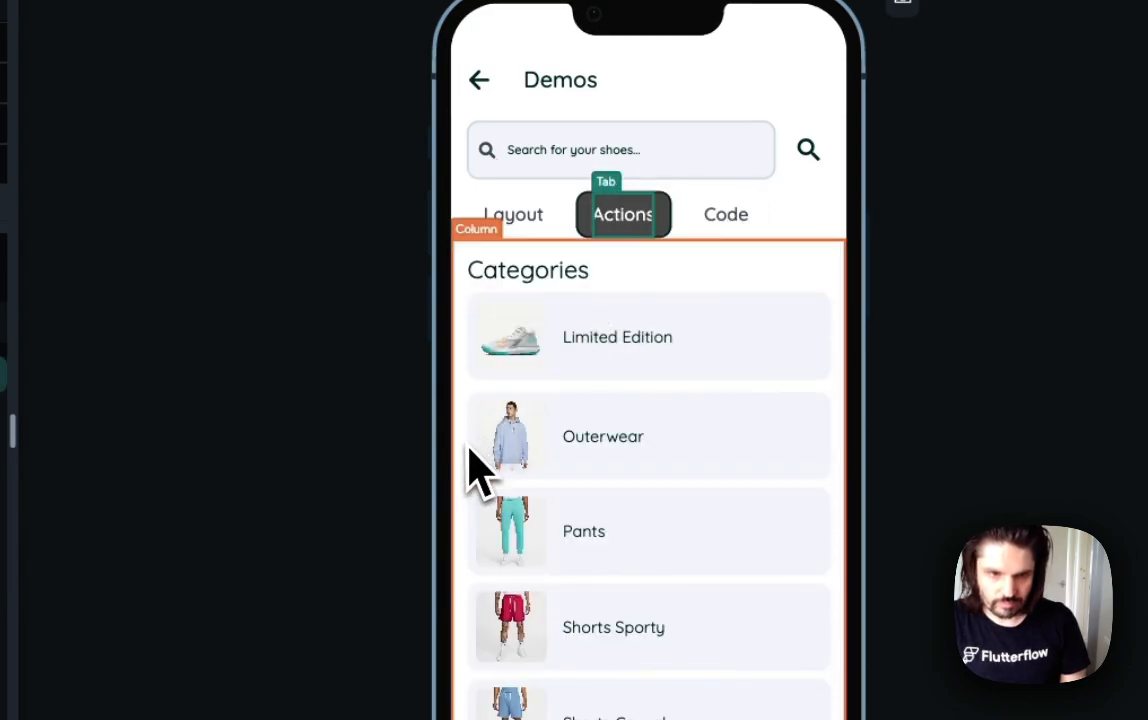
{"action": "key", "text": "Delete"}
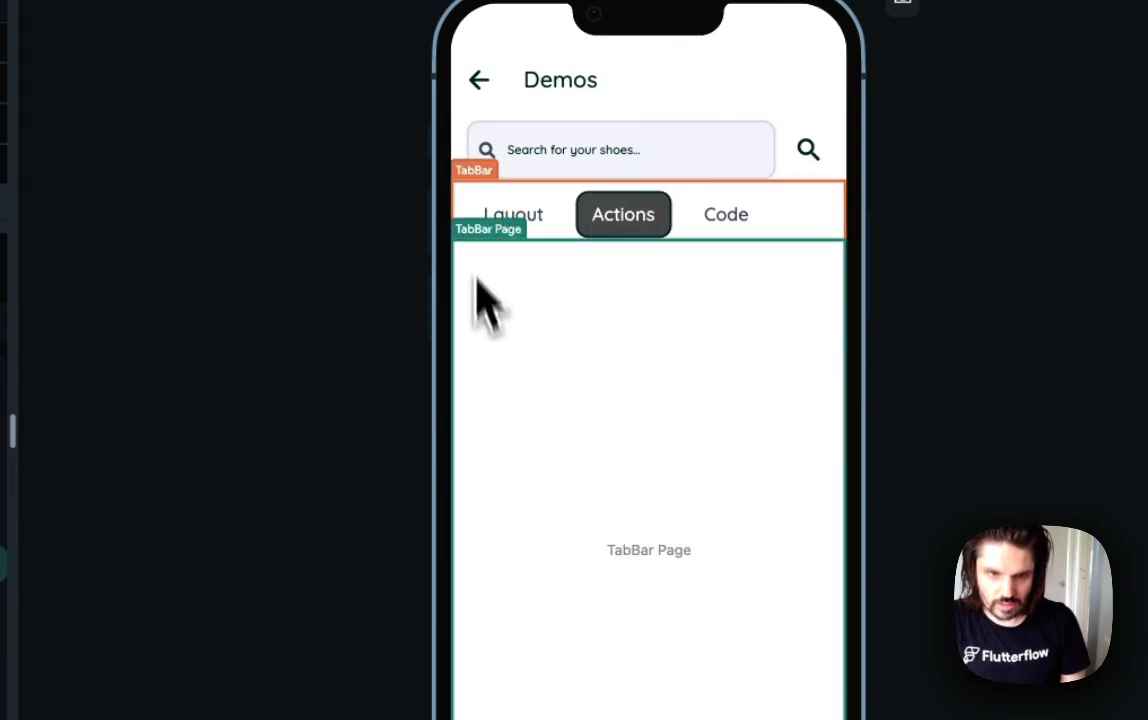
Replace the Layout tab's Categories column with the copied column and paste it into the empty Actions tab page as well.
{"action": "left_click", "coordinate": [509, 227]}
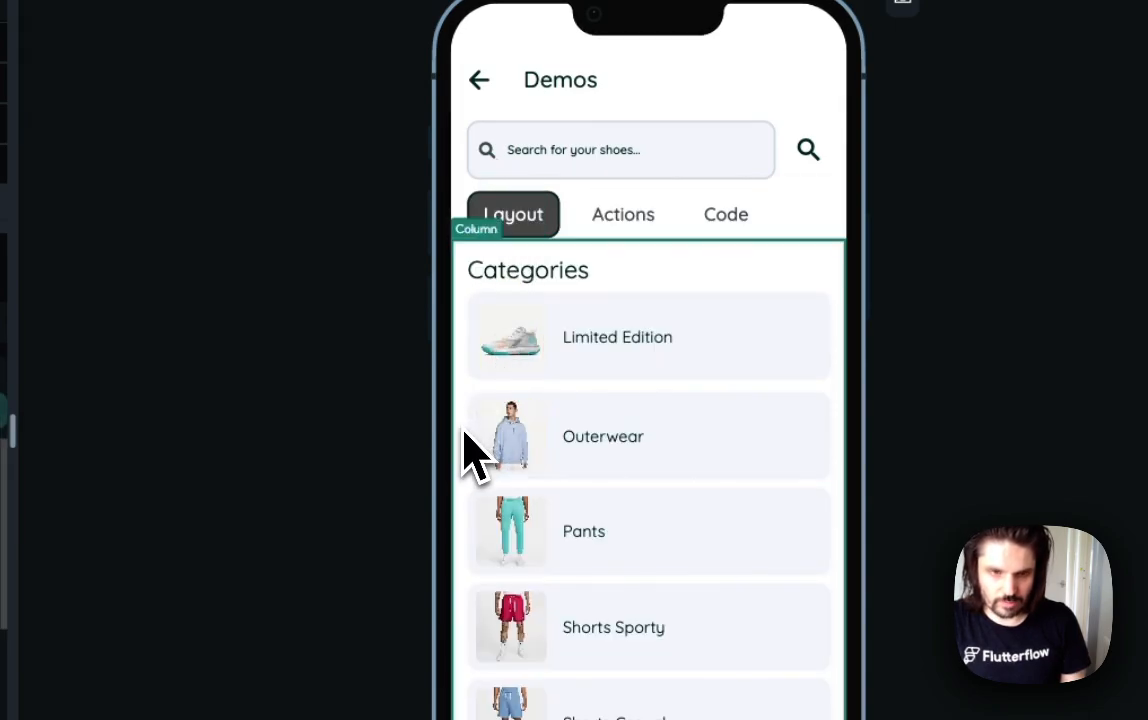
{"action": "key", "text": "Delete"}
{"action": "key", "text": "super+v"}
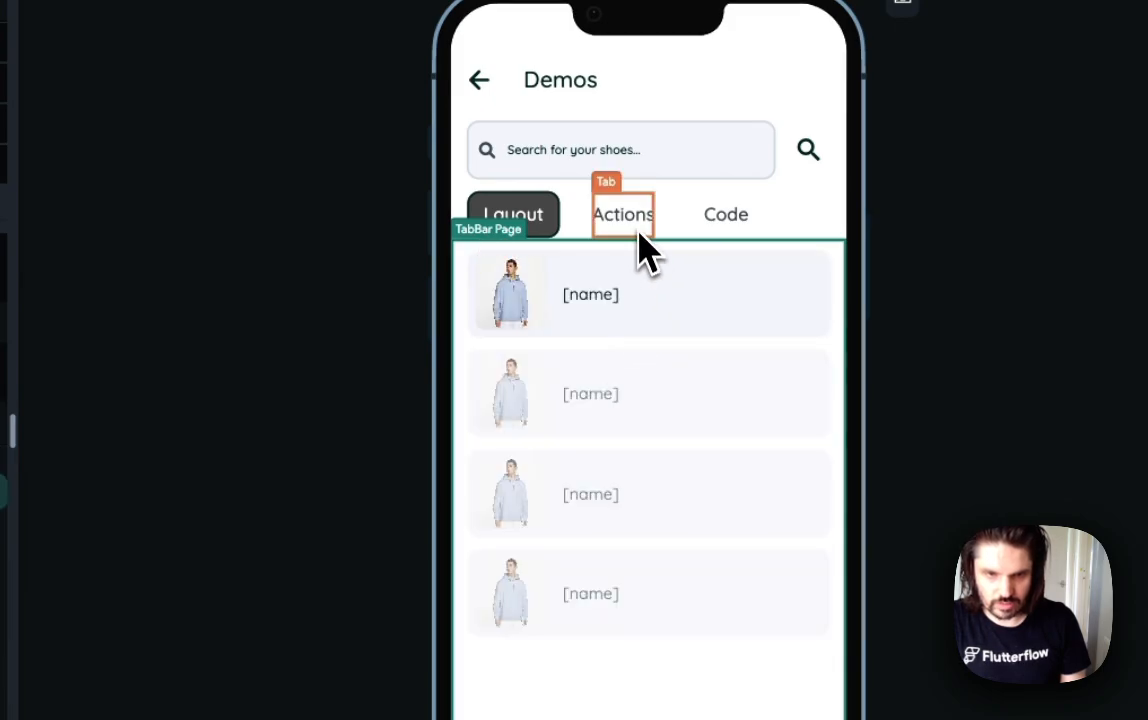
{"action": "left_click", "coordinate": [630, 222]}
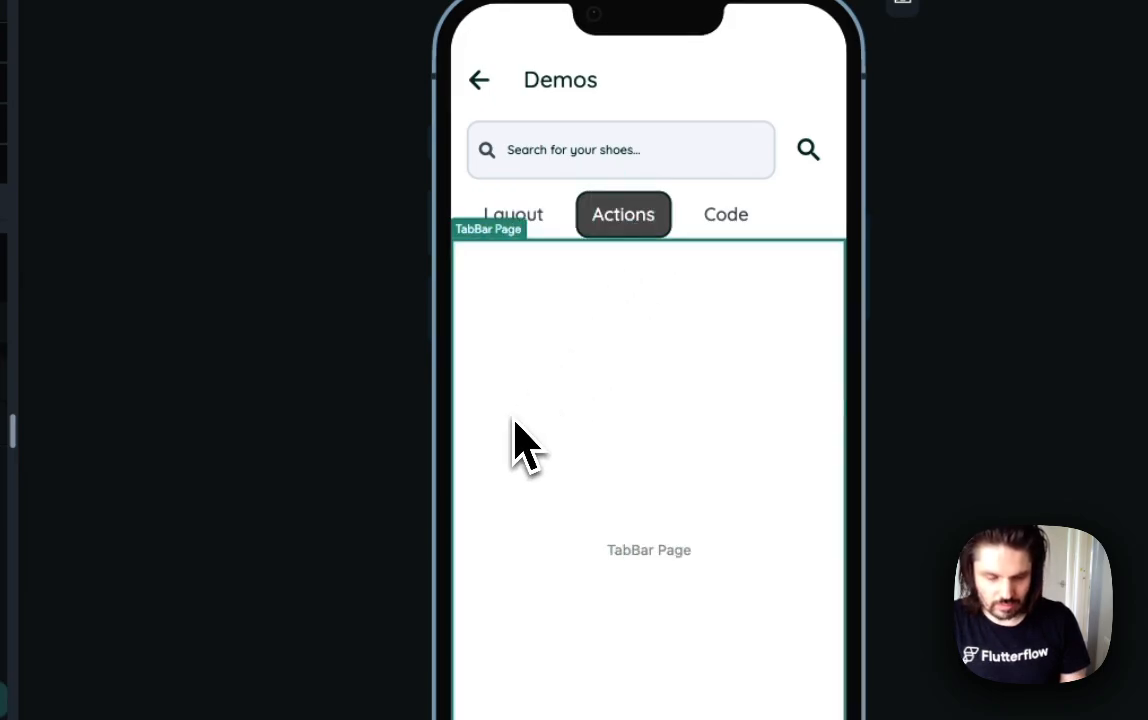
{"action": "key", "text": "super+v"}
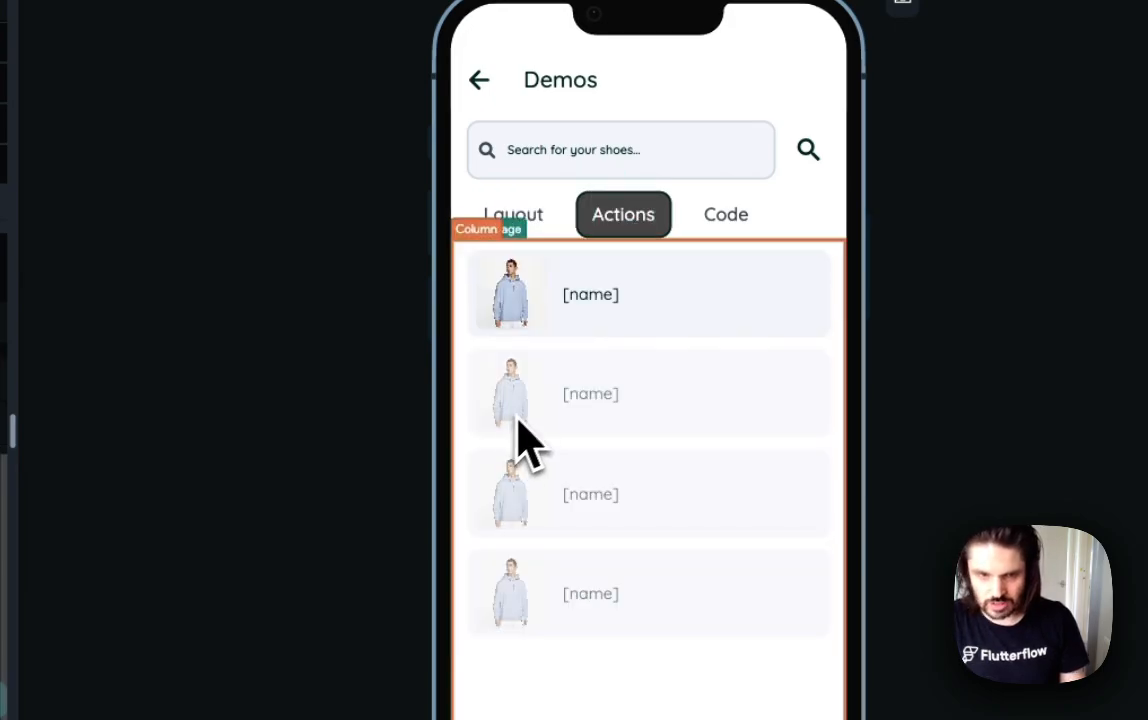
Rename the generated-children variable of the Layout tab's column to demoLayout.
{"action": "left_click", "coordinate": [530, 220]}
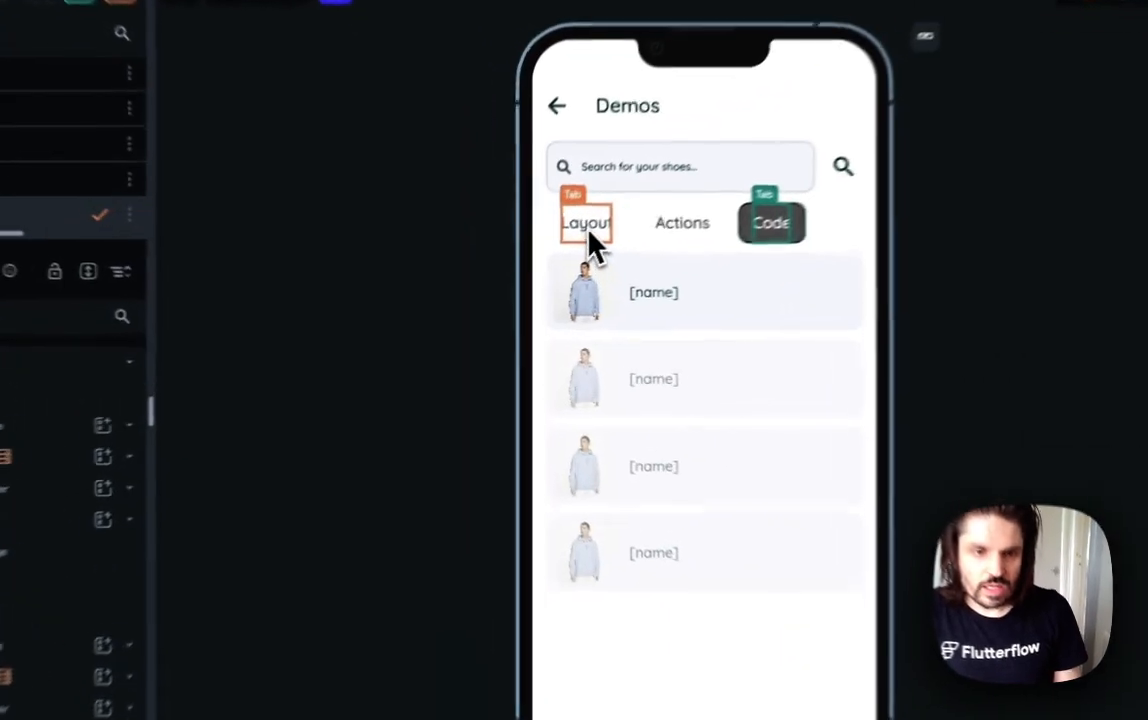
{"action": "left_click", "coordinate": [589, 233]}
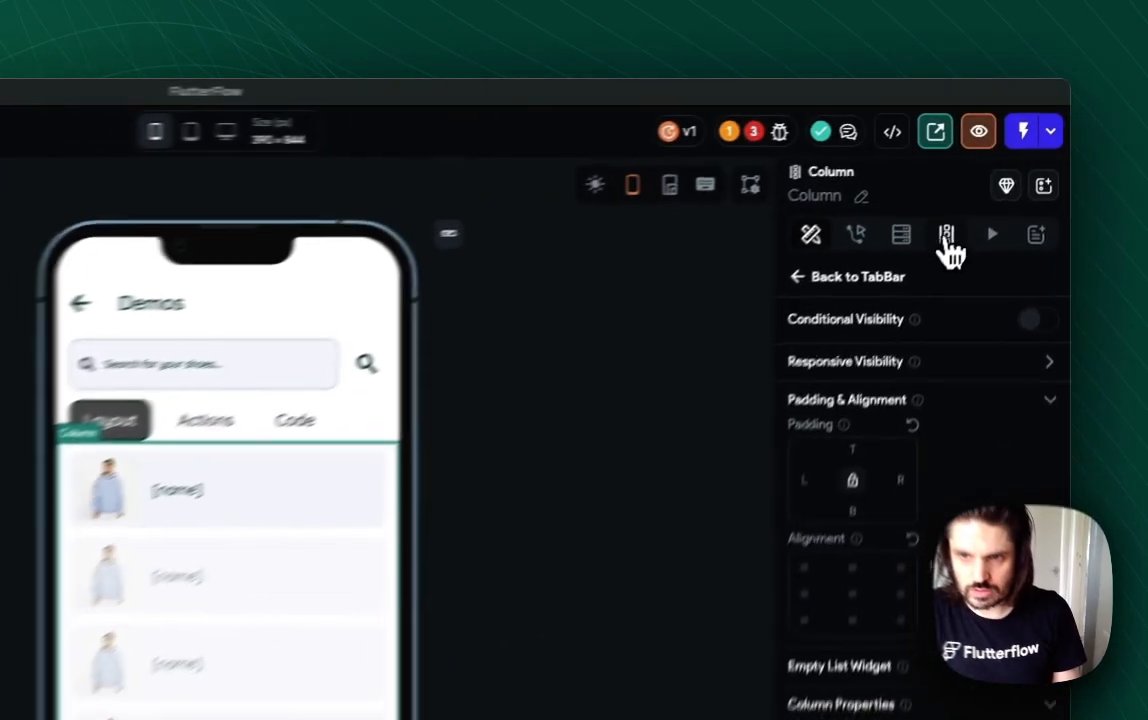
{"action": "left_click", "coordinate": [999, 167]}
{"action": "left_click", "coordinate": [956, 223]}
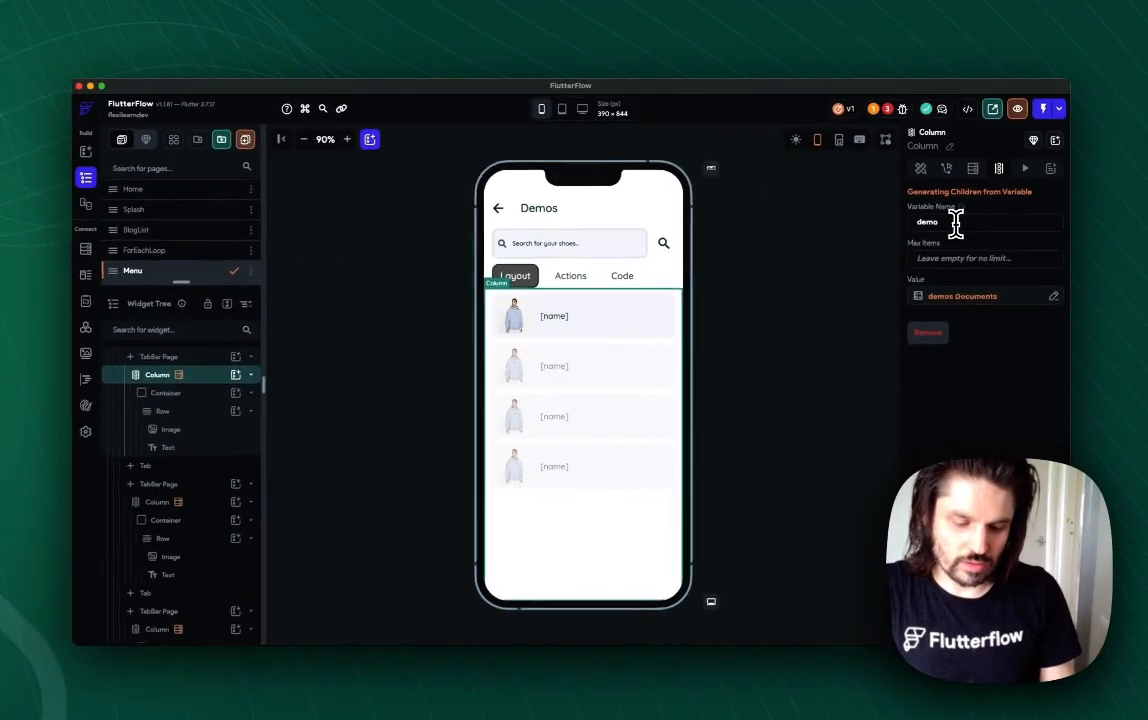
{"action": "type", "text": "Layout"}
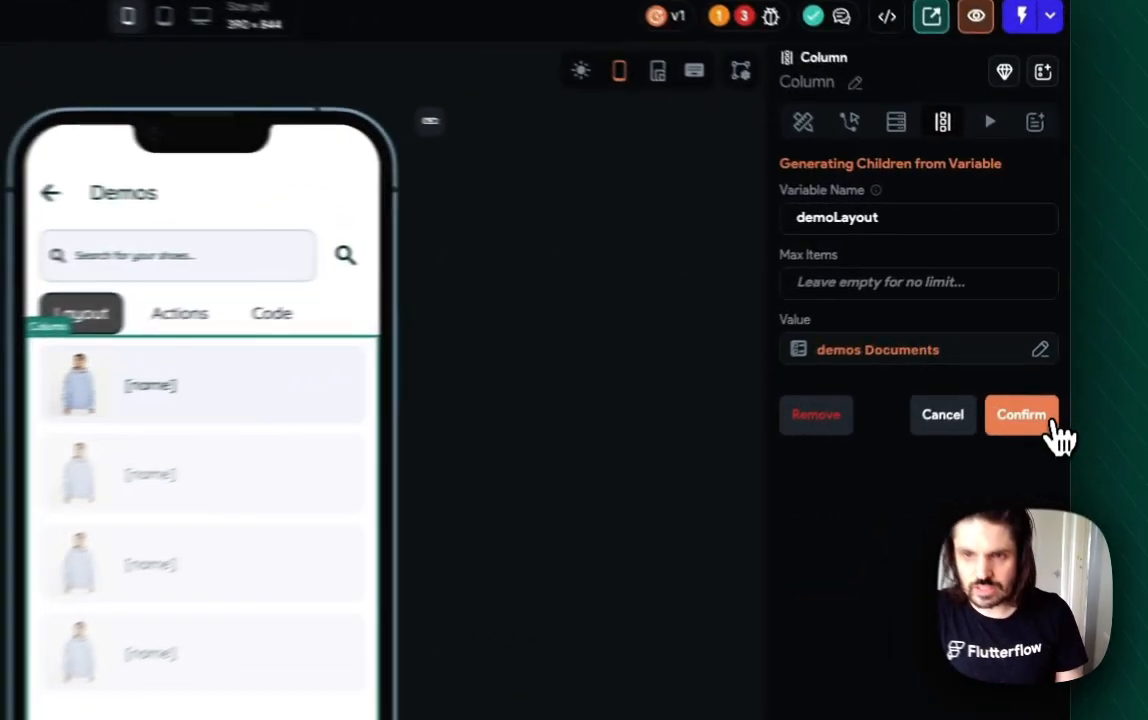
{"action": "left_click", "coordinate": [1043, 331]}
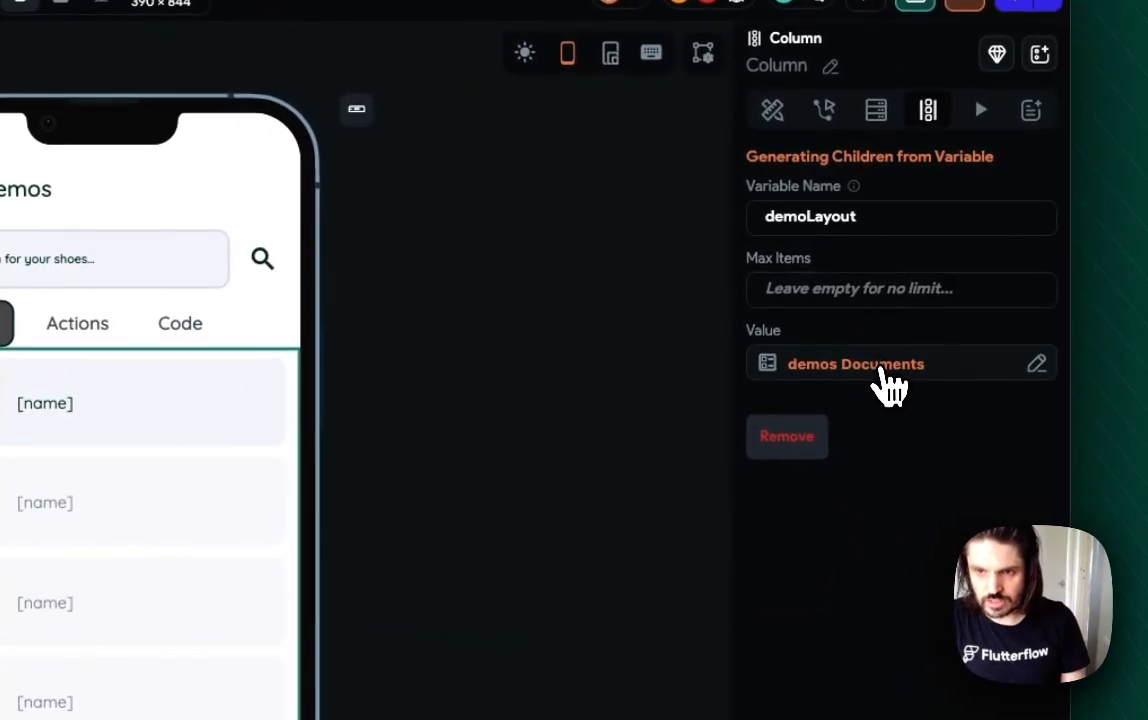
{"action": "left_click", "coordinate": [882, 366]}
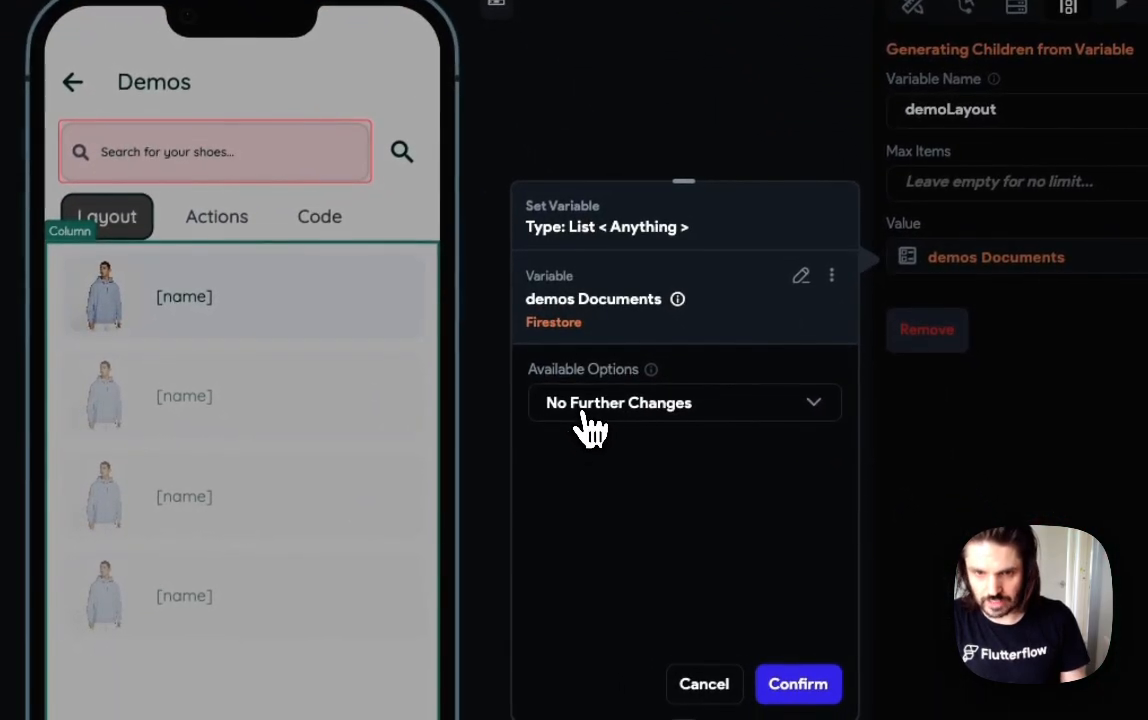
{"action": "left_click", "coordinate": [590, 425]}
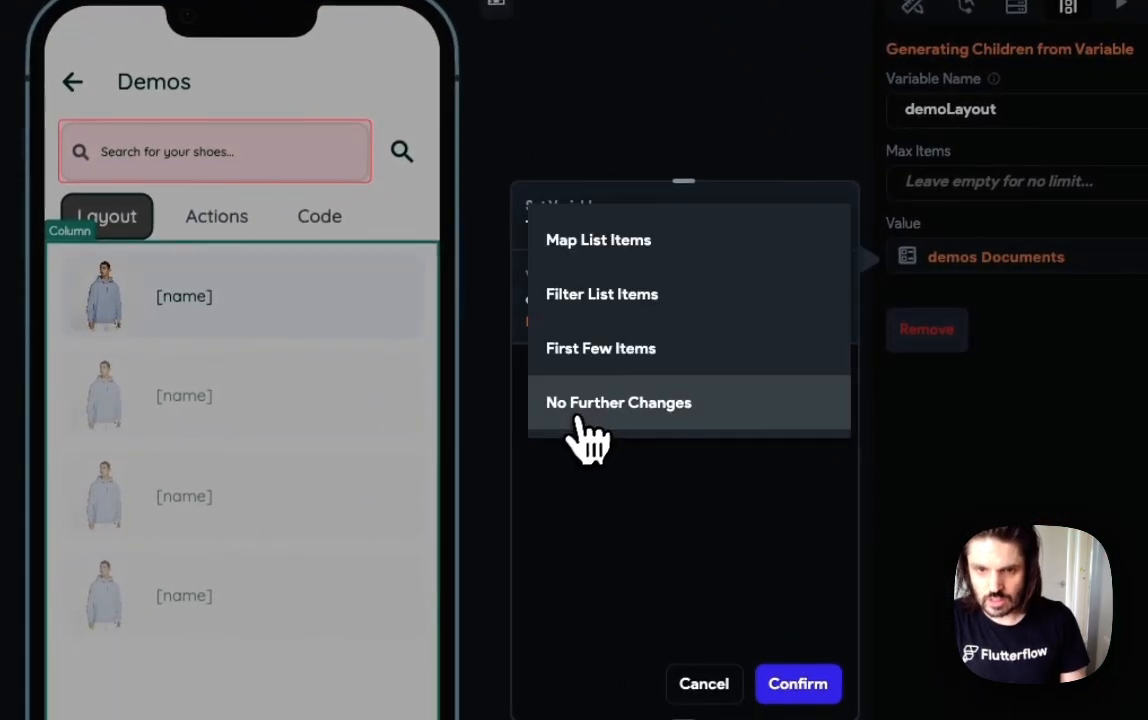
{"action": "left_click", "coordinate": [640, 300]}
{"action": "left_click", "coordinate": [640, 475]}
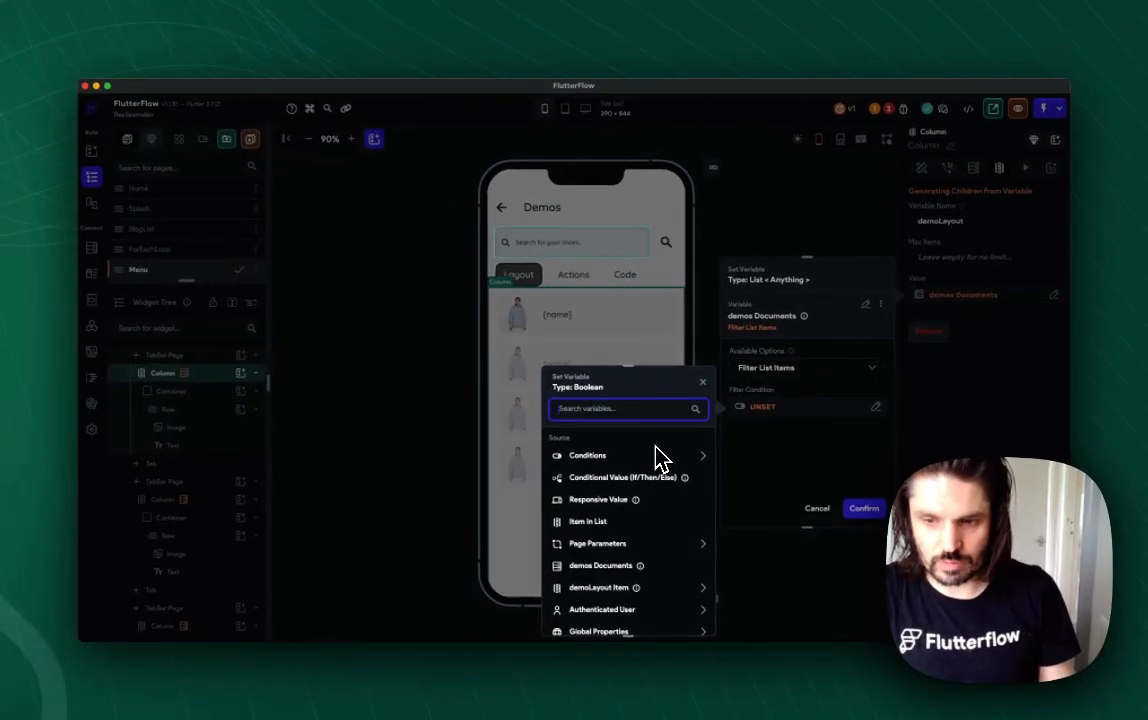
{"action": "scroll", "coordinate": [670, 508], "scroll_direction": "down", "scroll_amount": 1}
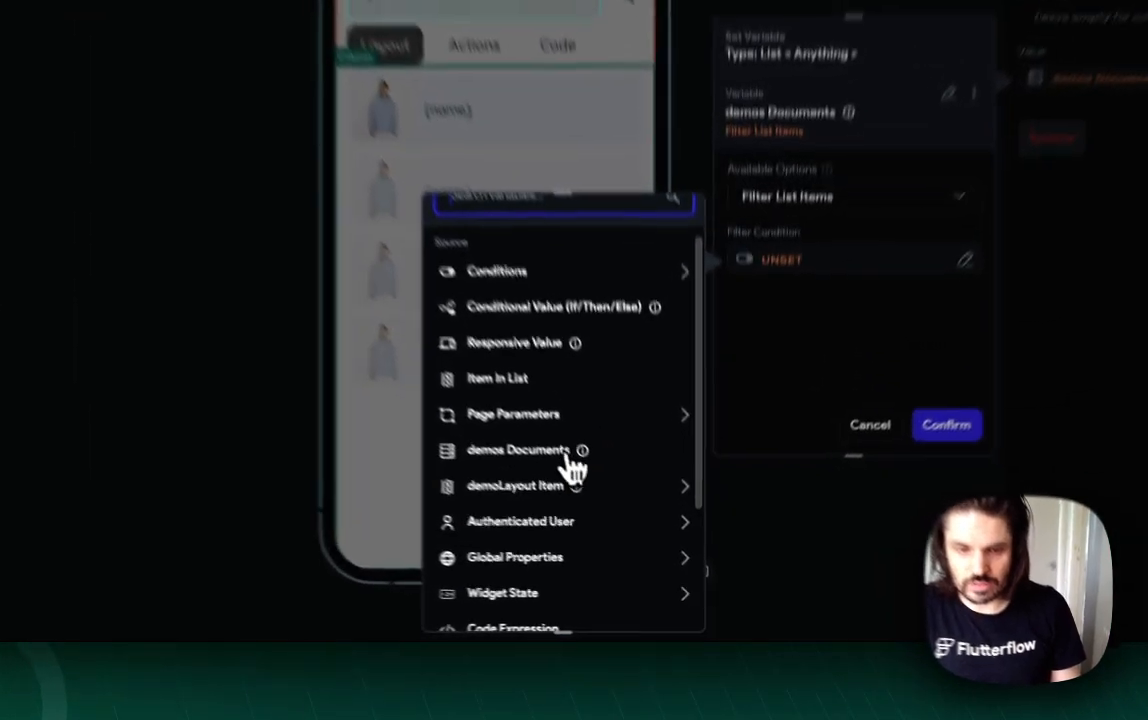
{"action": "left_click", "coordinate": [634, 528]}
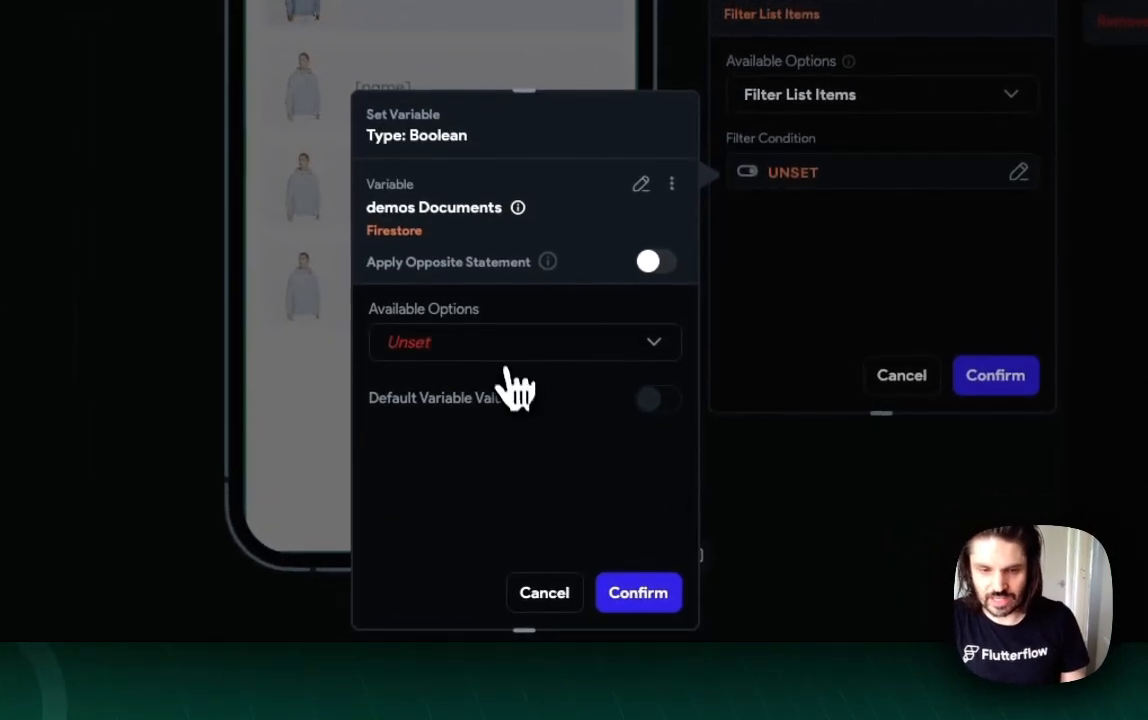
{"action": "left_click", "coordinate": [618, 493]}
{"action": "left_click", "coordinate": [577, 222]}
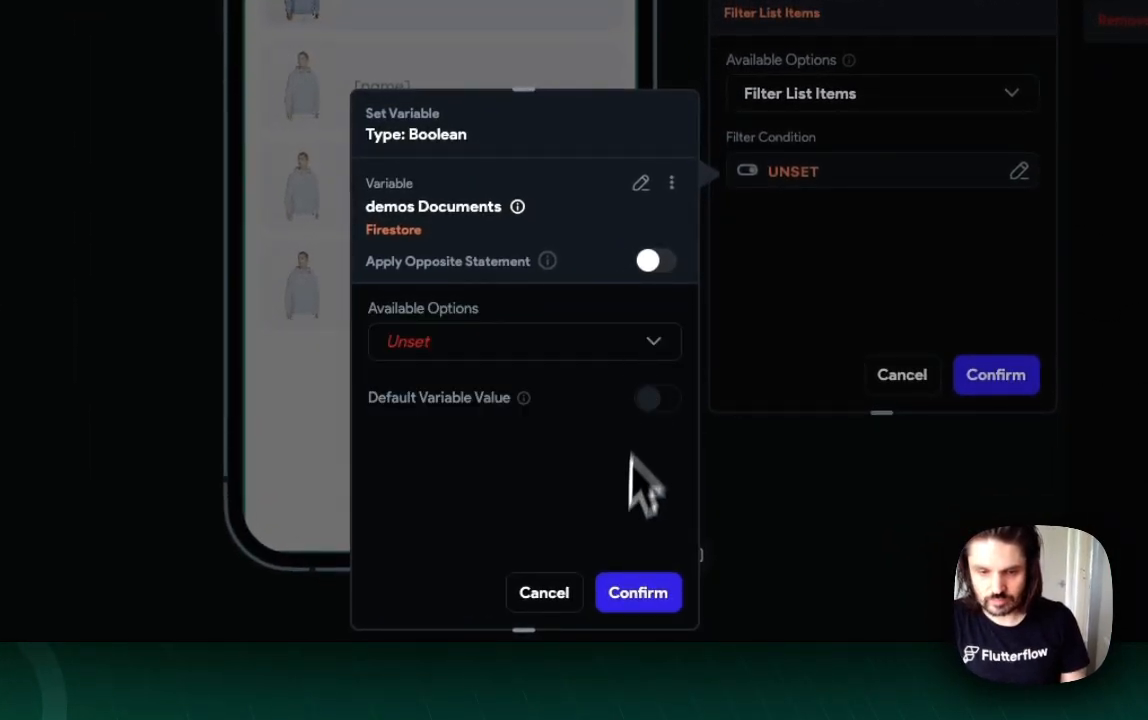
{"action": "left_click", "coordinate": [546, 596]}
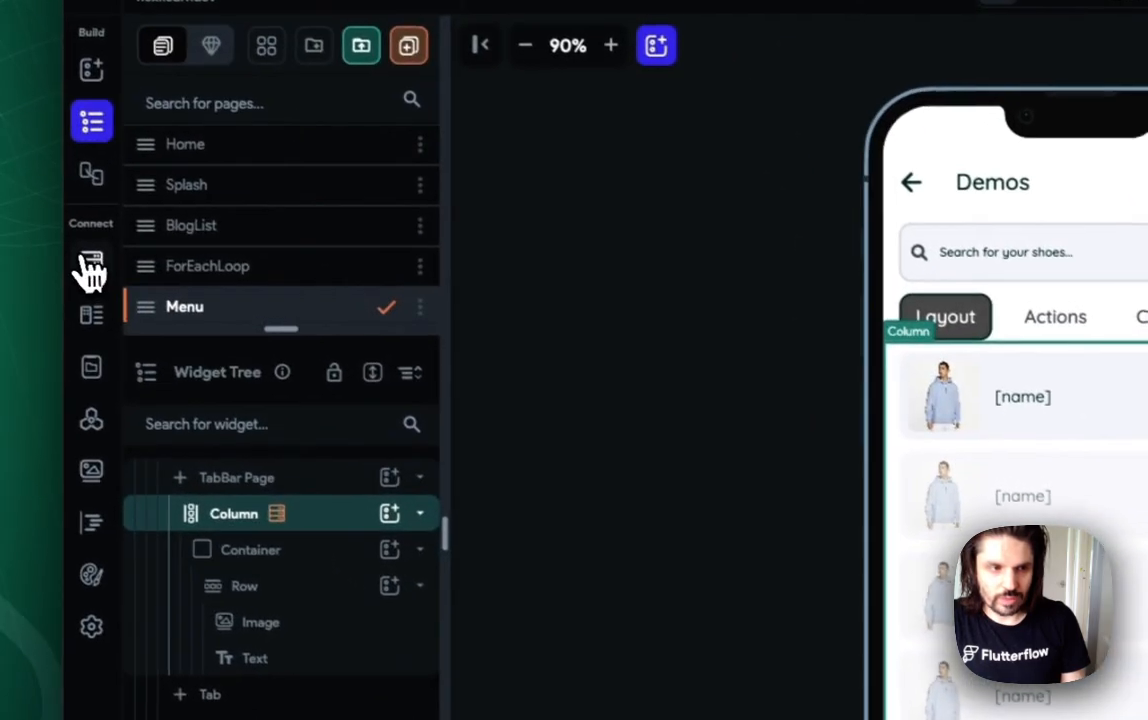
Examine the schema fields of the demos and demo_categories Firestore collections.
{"action": "left_click", "coordinate": [90, 263]}
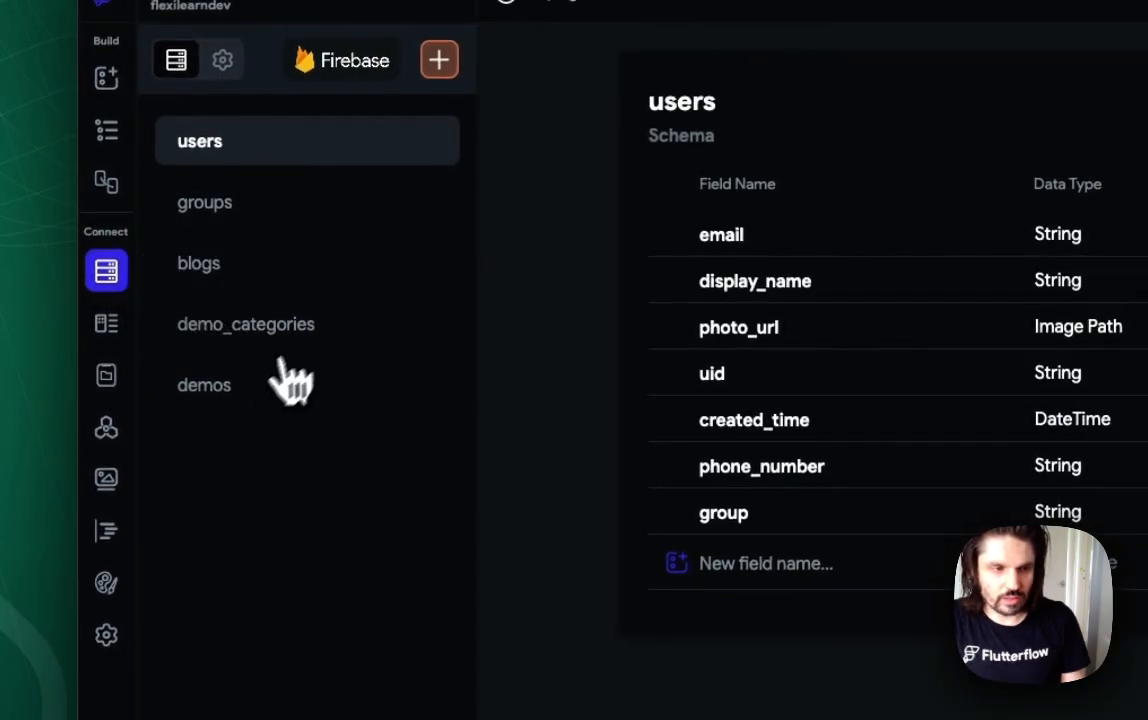
{"action": "left_click", "coordinate": [282, 385]}
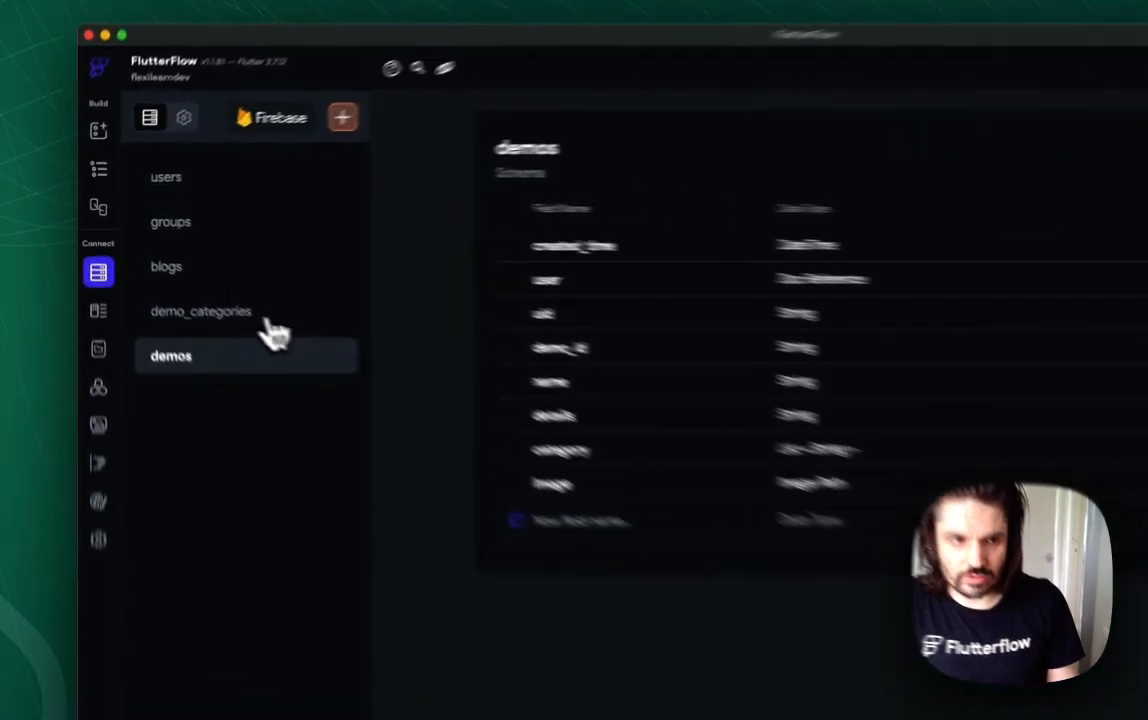
{"action": "left_click", "coordinate": [198, 275]}
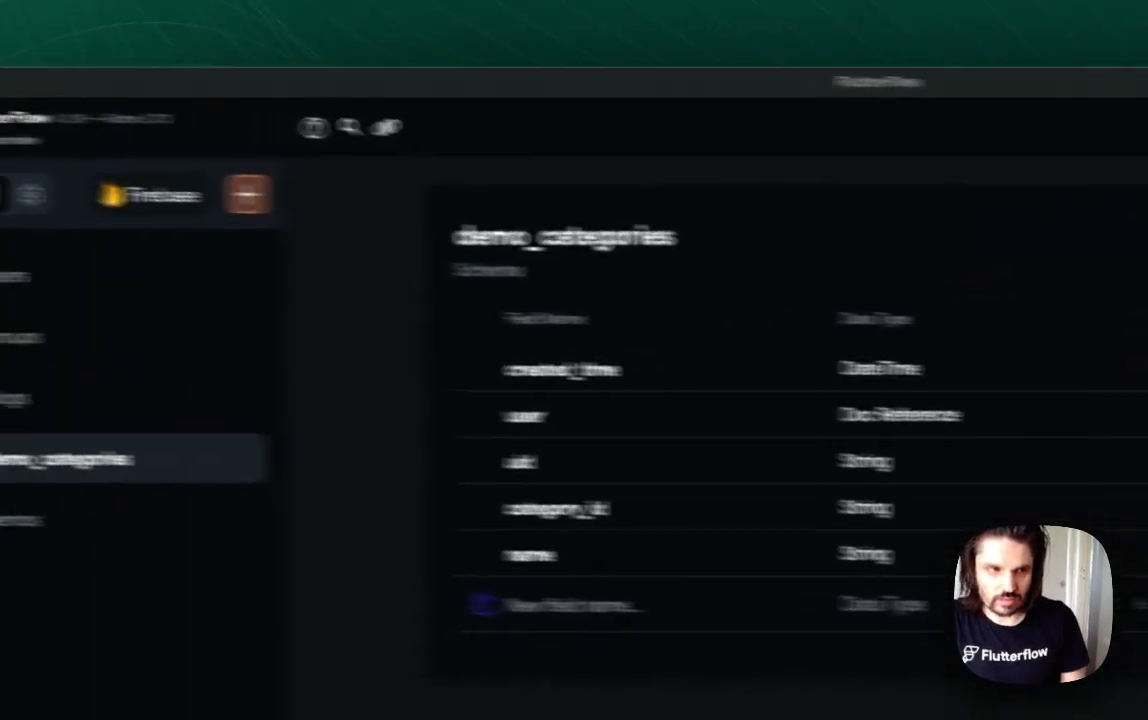
{"action": "left_click", "coordinate": [105, 278]}
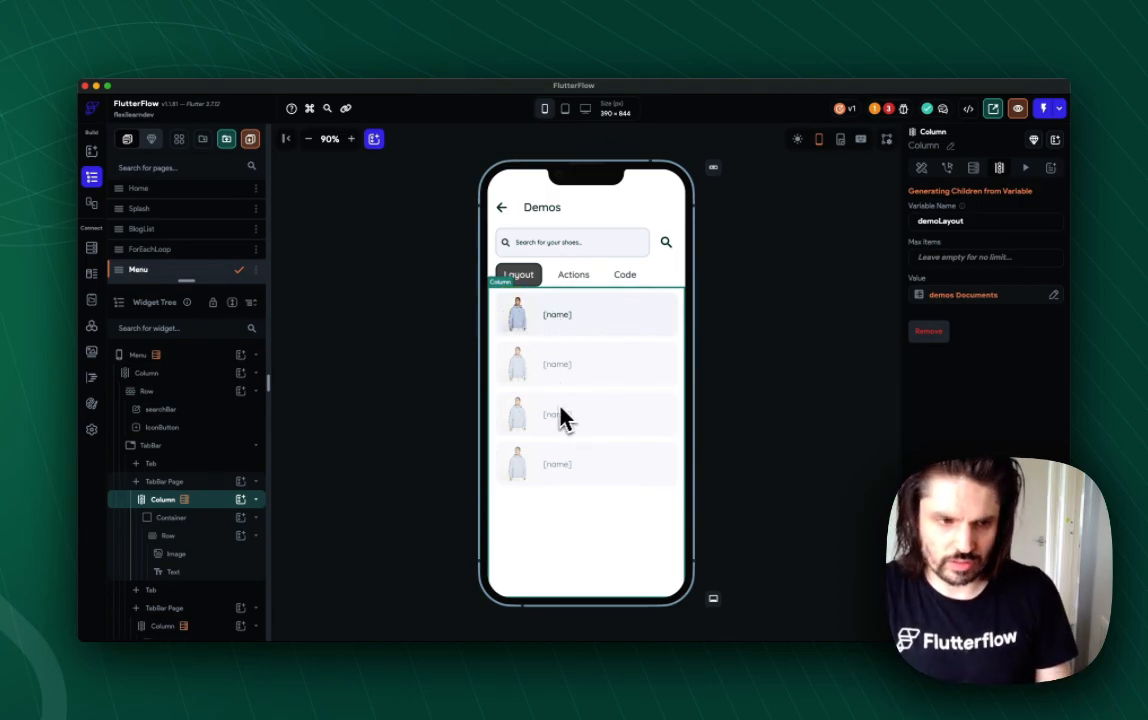
Apply Filter List Items to the demos Documents value of the Layout tab's column and open its filter condition.
{"action": "left_click", "coordinate": [958, 295]}
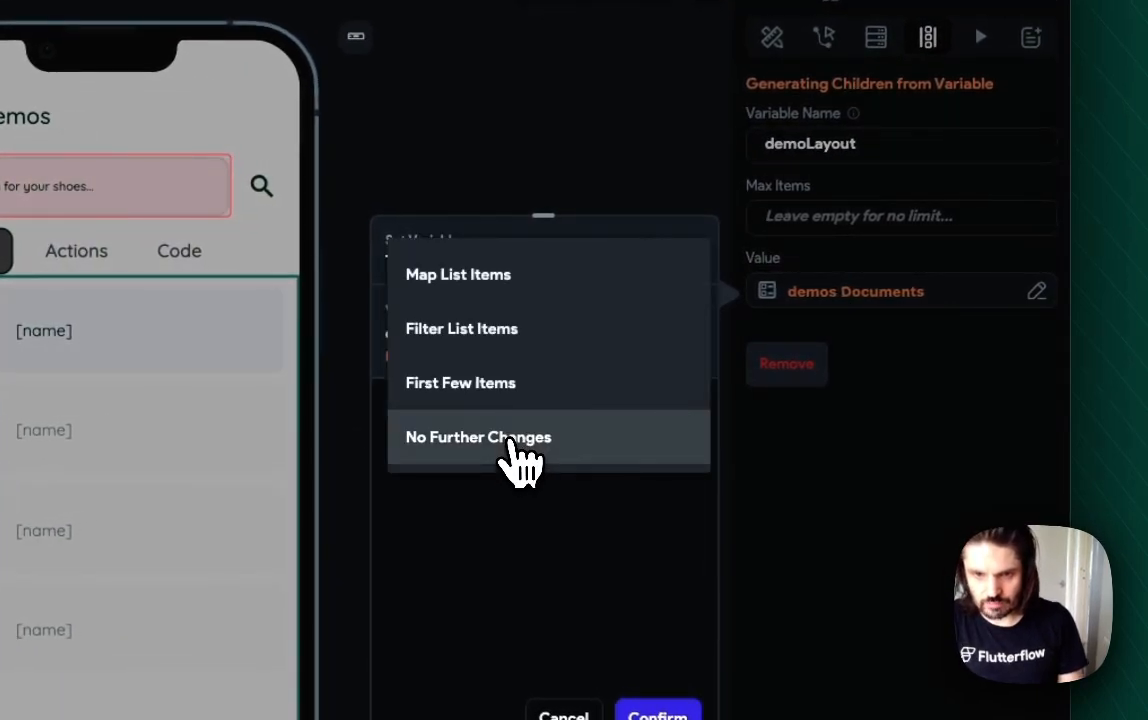
{"action": "left_click", "coordinate": [538, 340]}
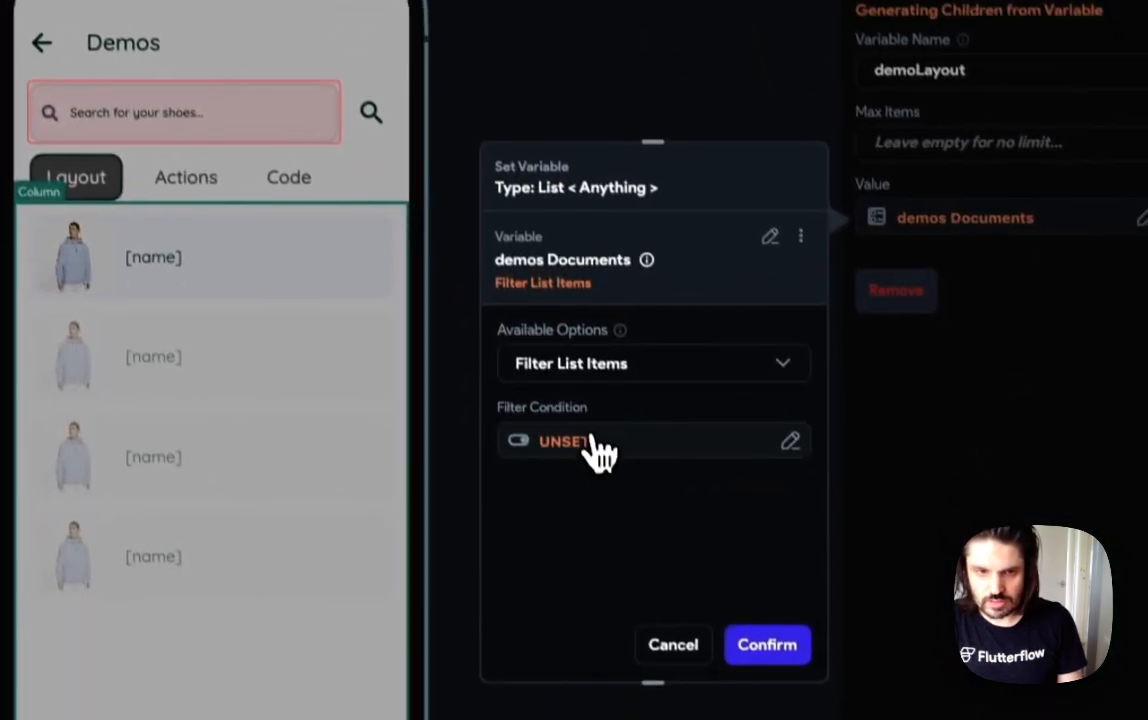
{"action": "left_click", "coordinate": [812, 647]}
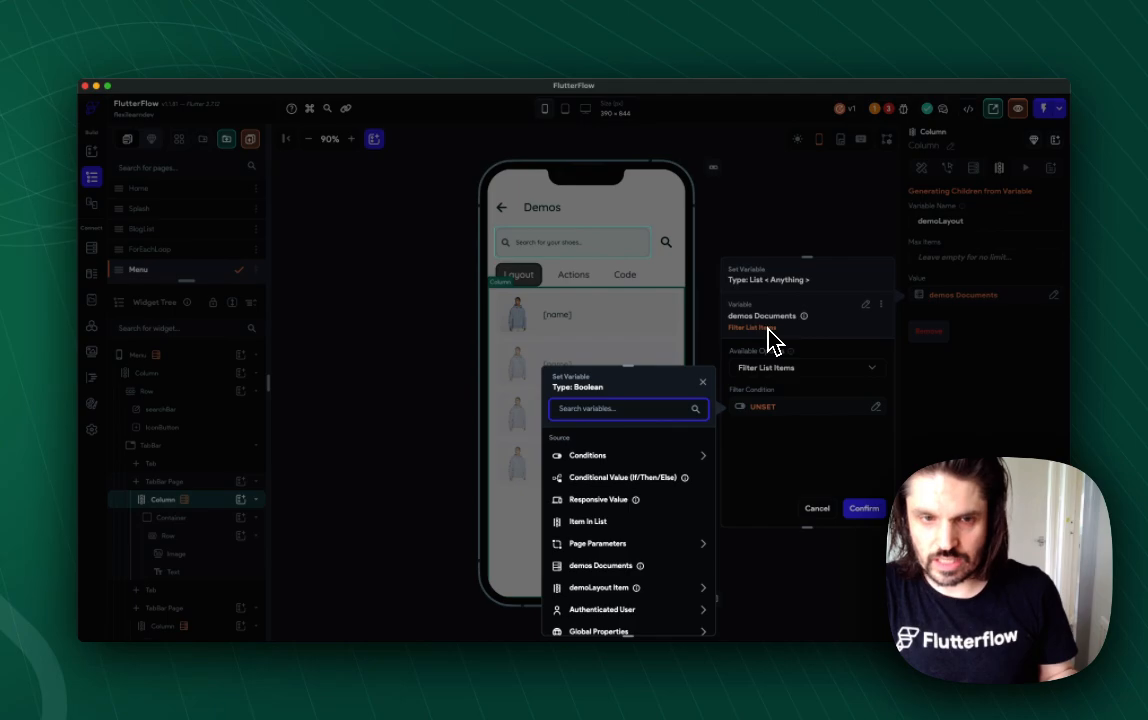
Base the filter condition on Item in List, using Get Document Property category with the List Contains Item option.
{"action": "left_click", "coordinate": [590, 521]}
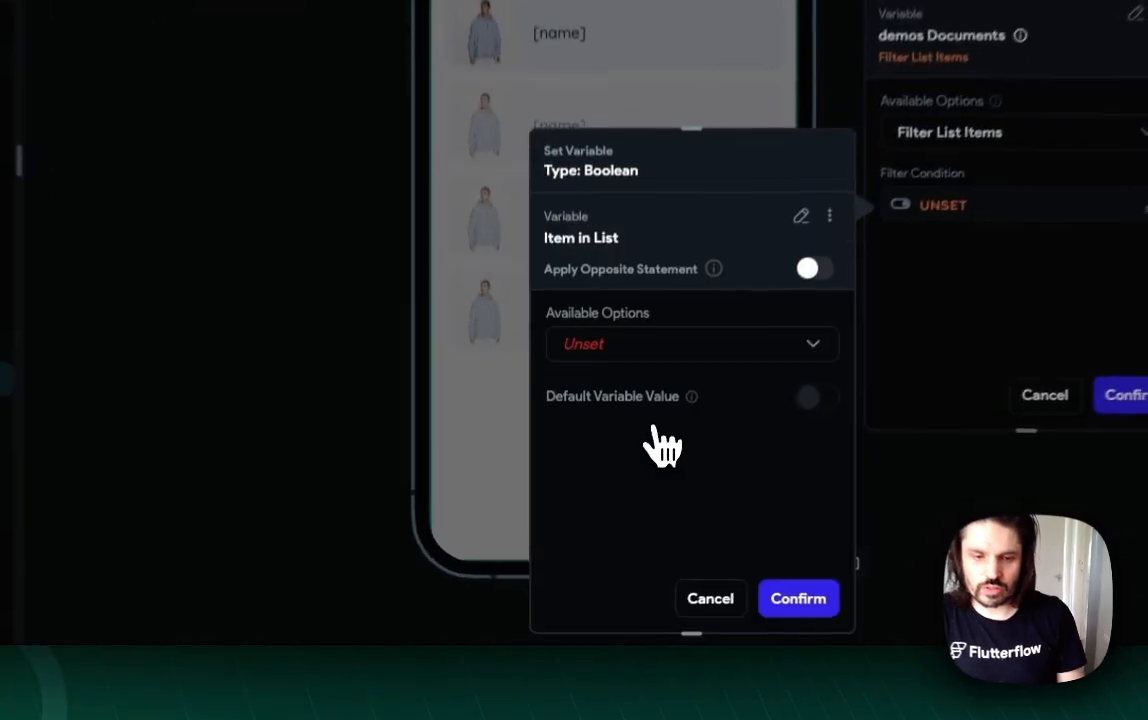
{"action": "left_click", "coordinate": [593, 345]}
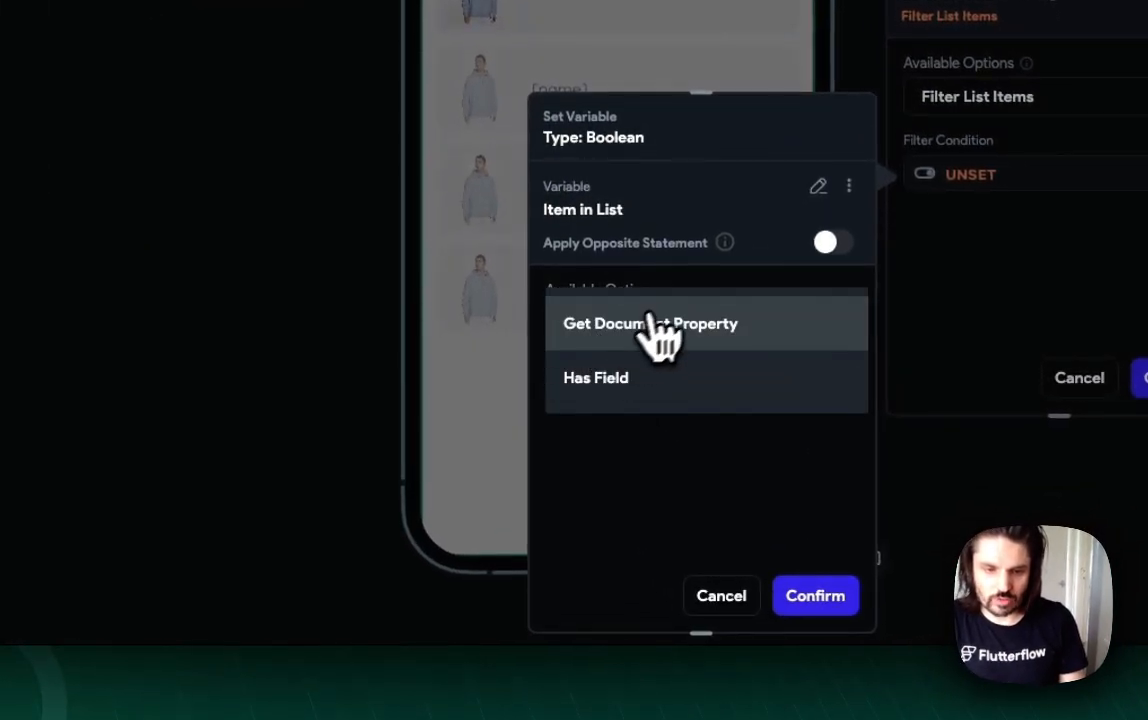
{"action": "left_click", "coordinate": [710, 335]}
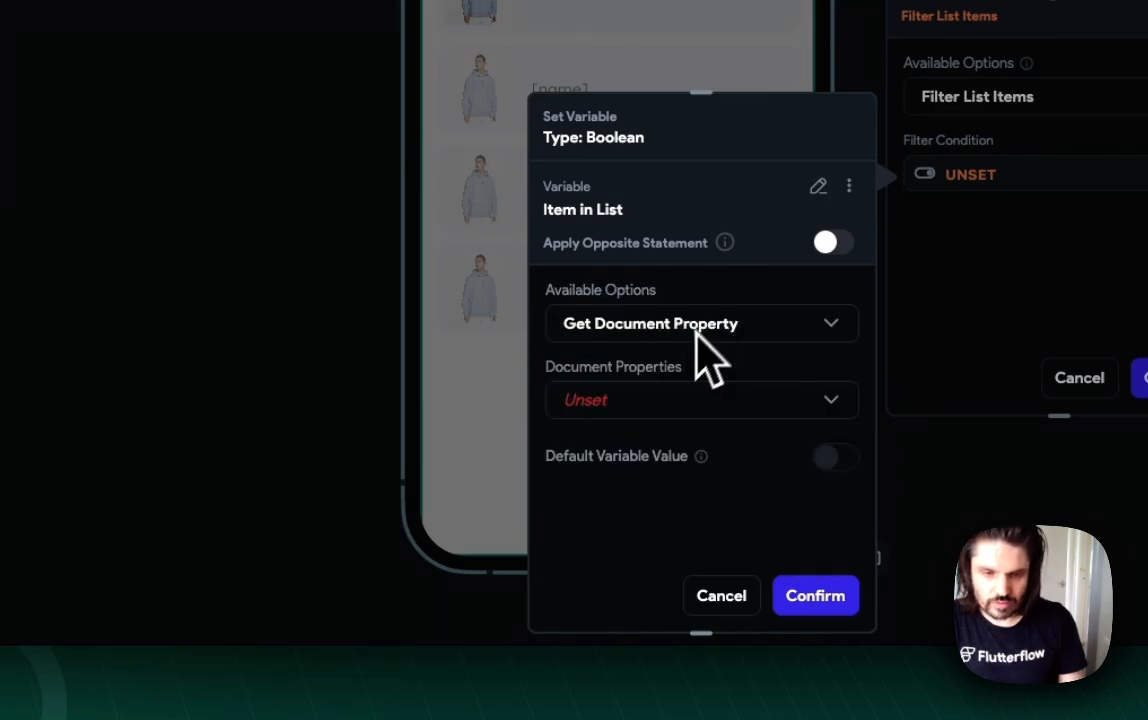
{"action": "left_click", "coordinate": [661, 405]}
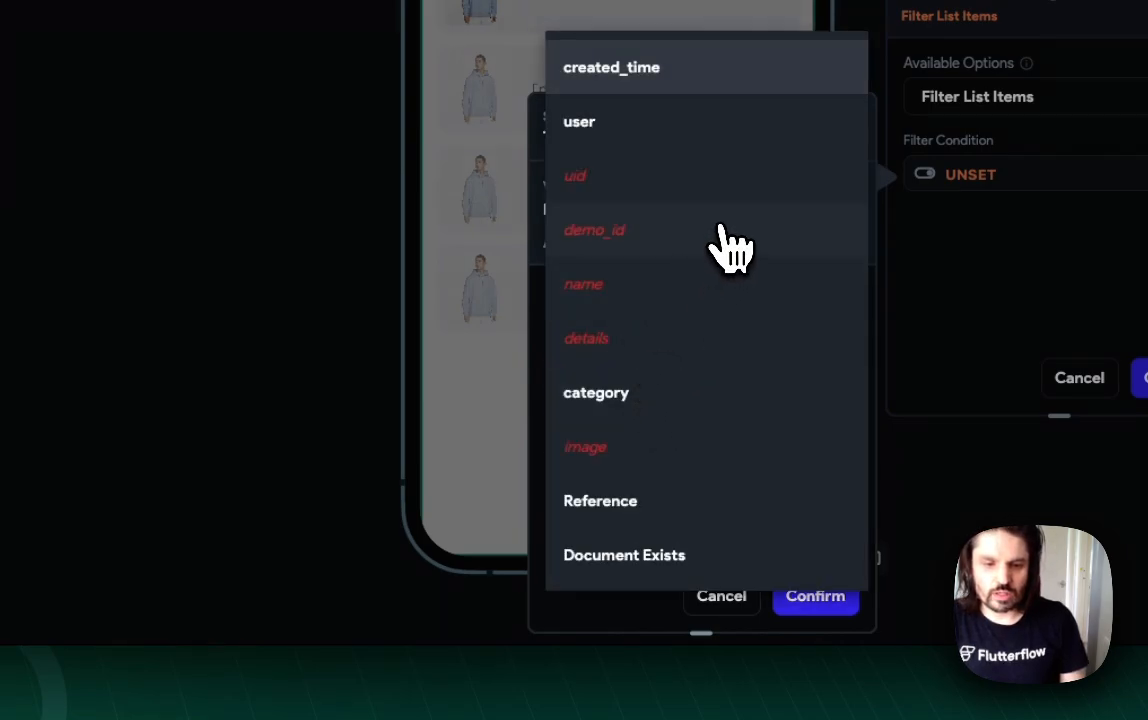
{"action": "left_click", "coordinate": [664, 404]}
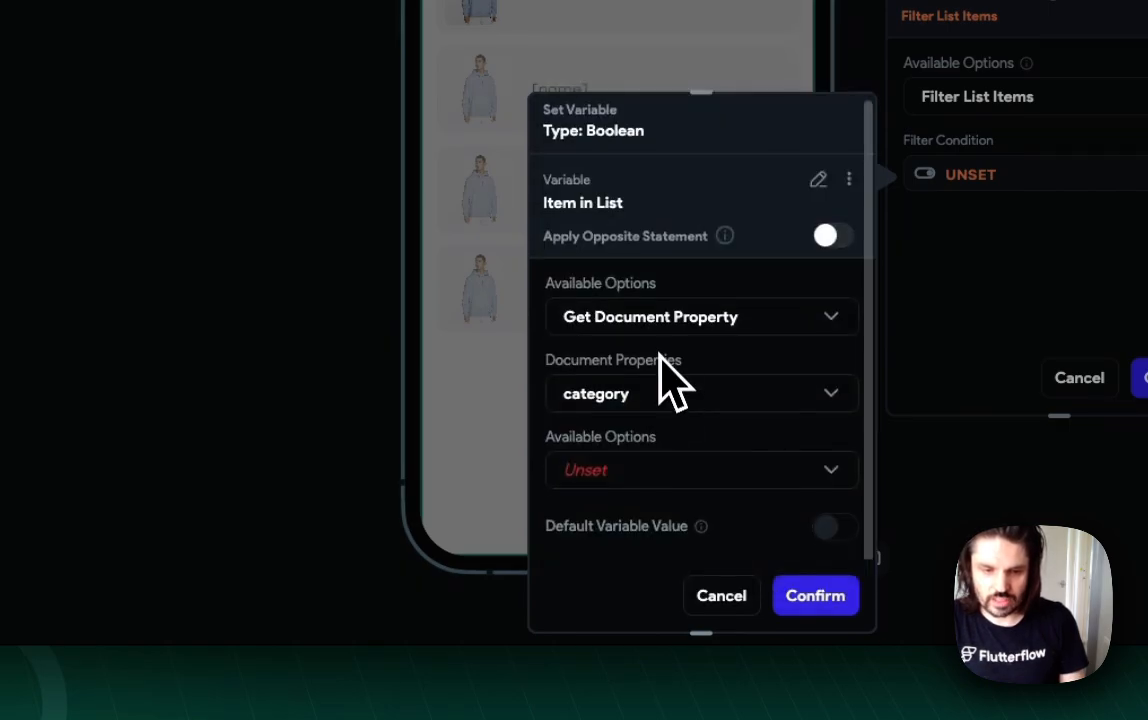
{"action": "left_click", "coordinate": [640, 469]}
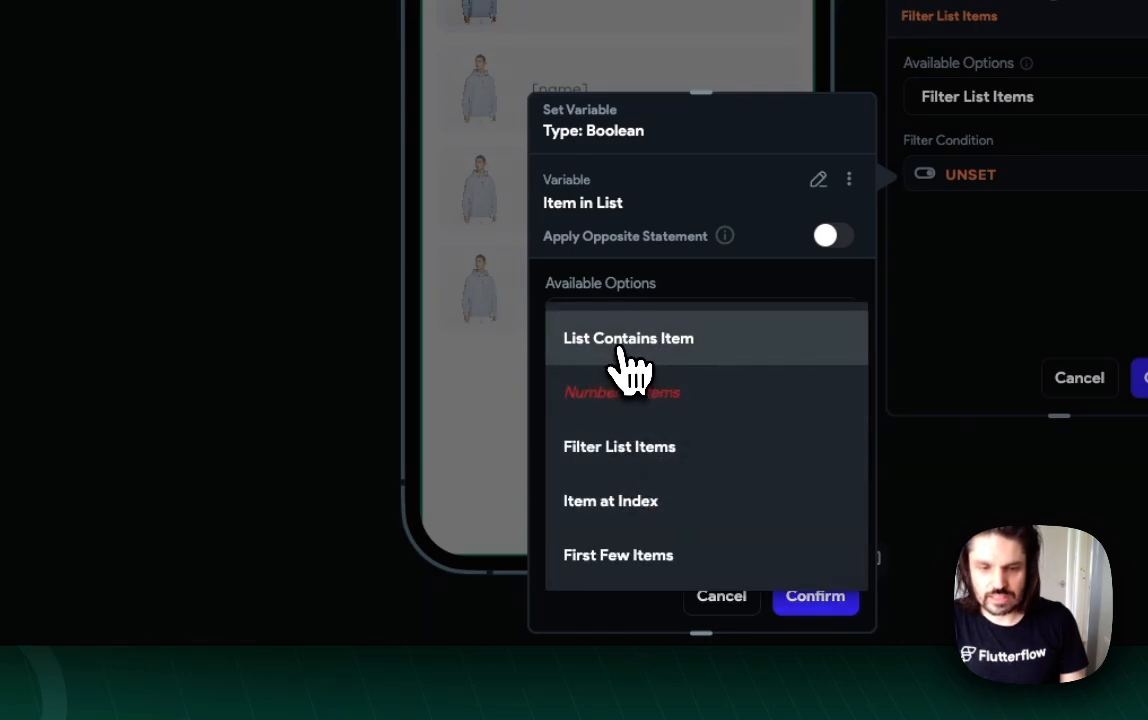
{"action": "left_click", "coordinate": [624, 343]}
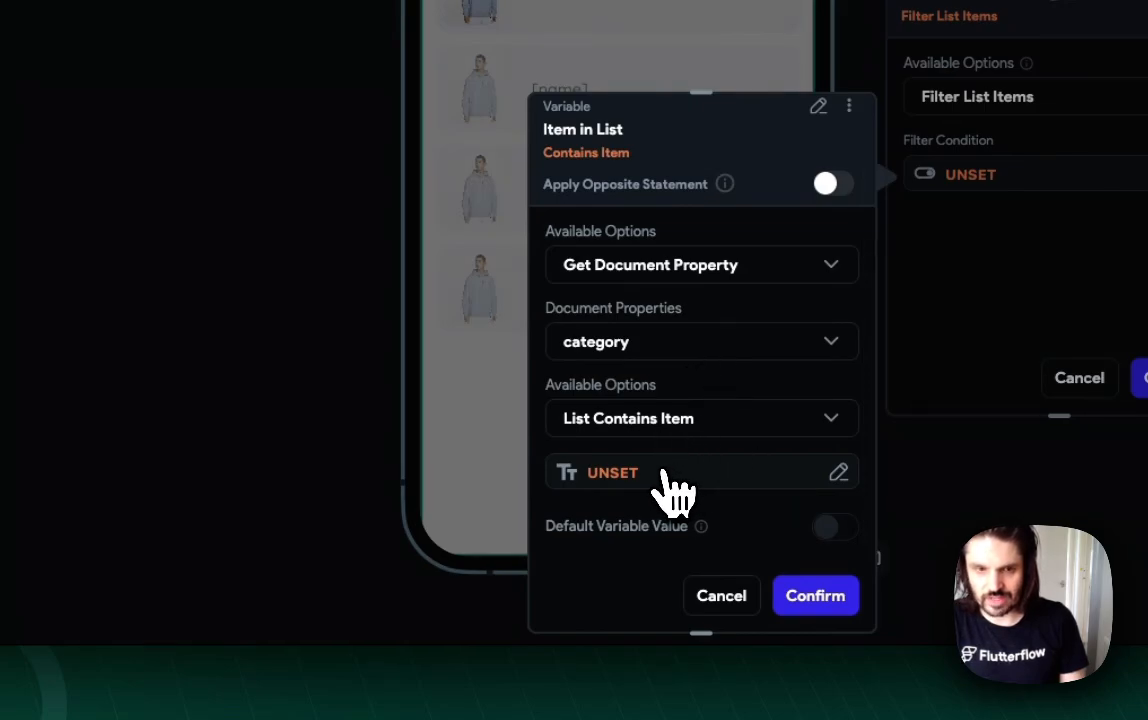
Set the item that the category list must contain to a Combine Text value of Layout.
{"action": "left_click", "coordinate": [612, 473]}
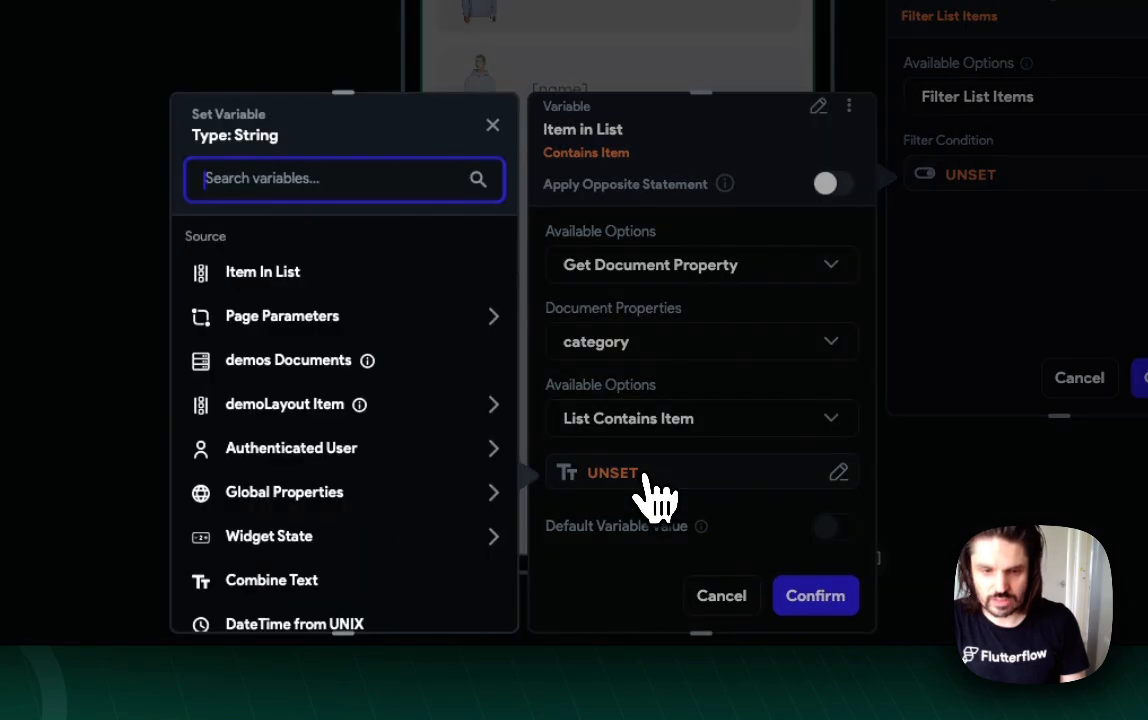
{"action": "left_click", "coordinate": [645, 476]}
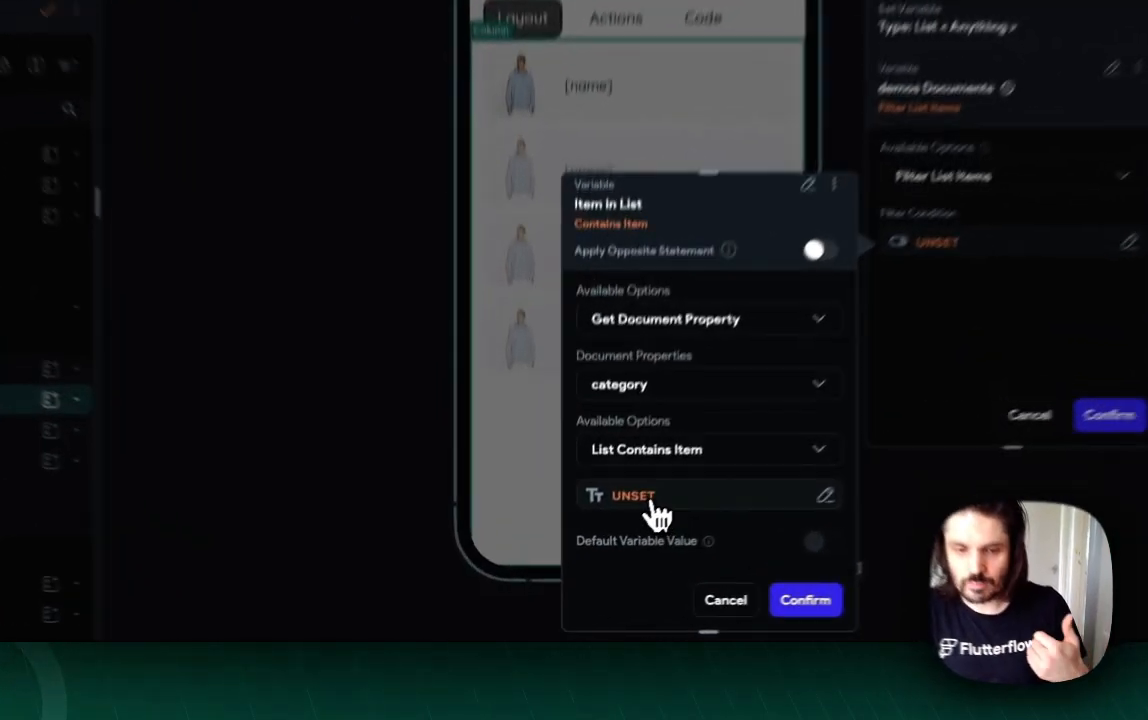
{"action": "left_click", "coordinate": [595, 563]}
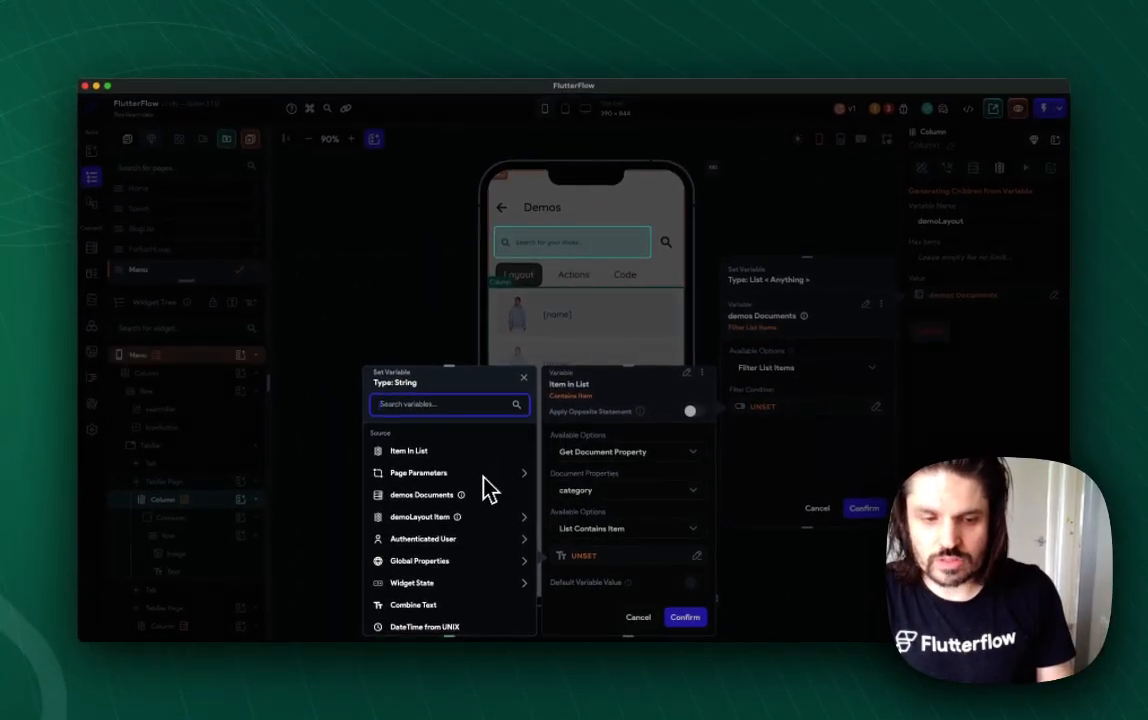
{"action": "scroll", "coordinate": [480, 483], "scroll_direction": "down", "scroll_amount": 4}
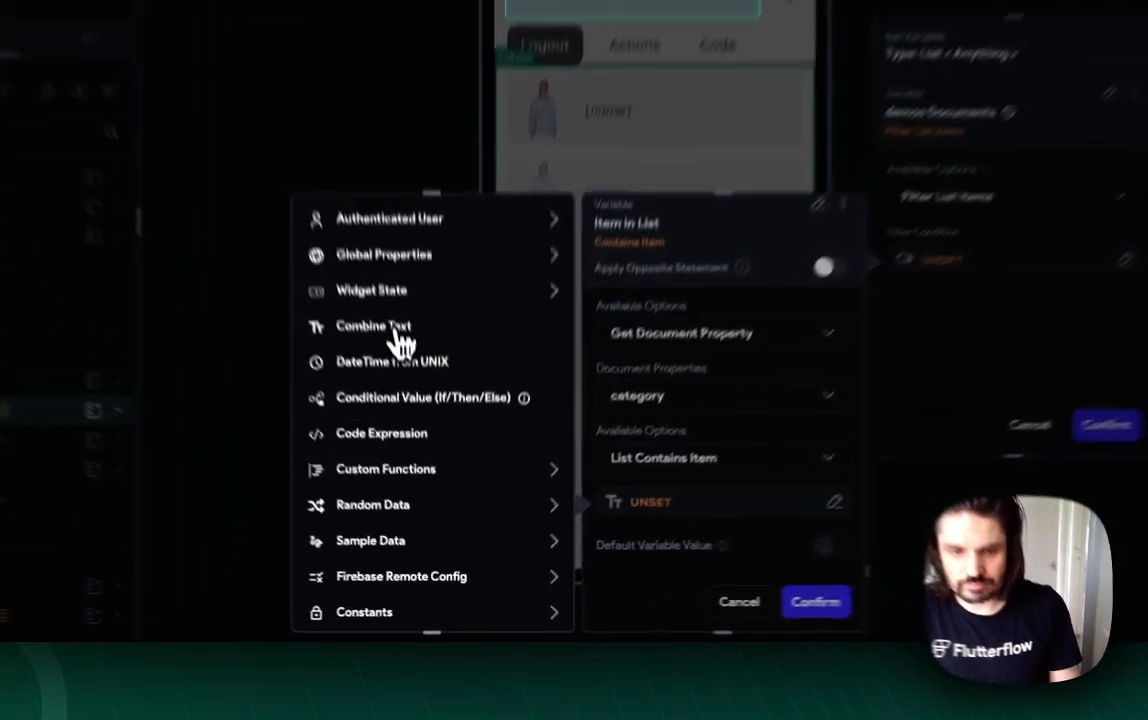
{"action": "left_click", "coordinate": [421, 448]}
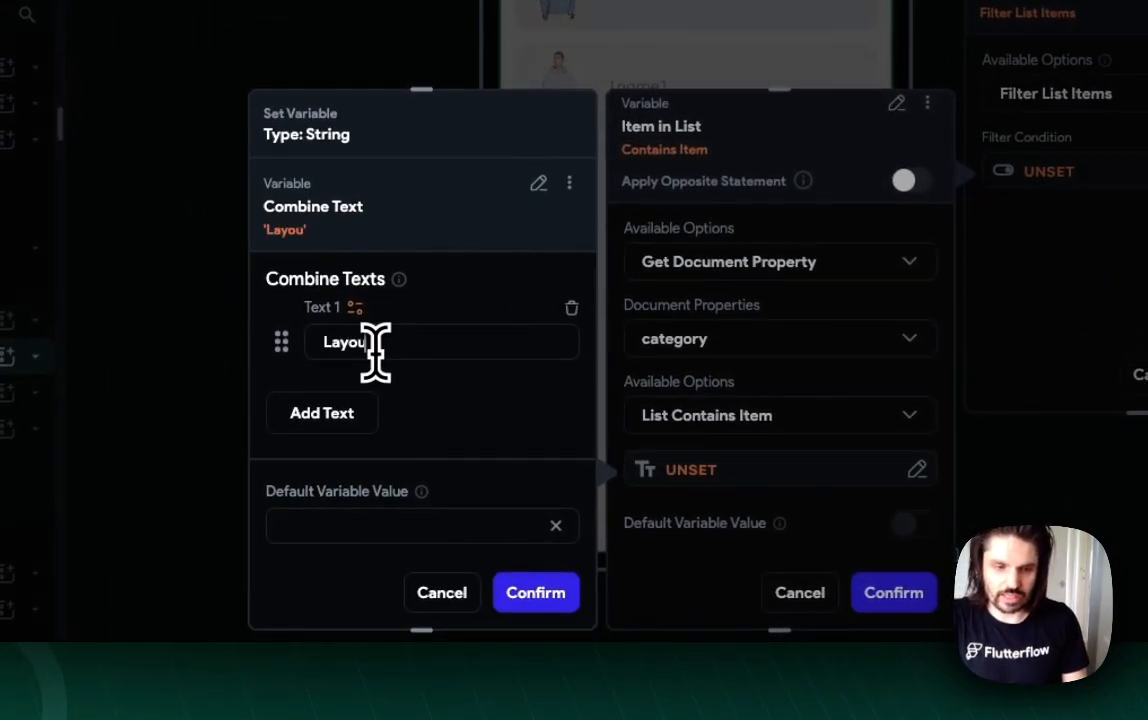
{"action": "left_click", "coordinate": [436, 528]}
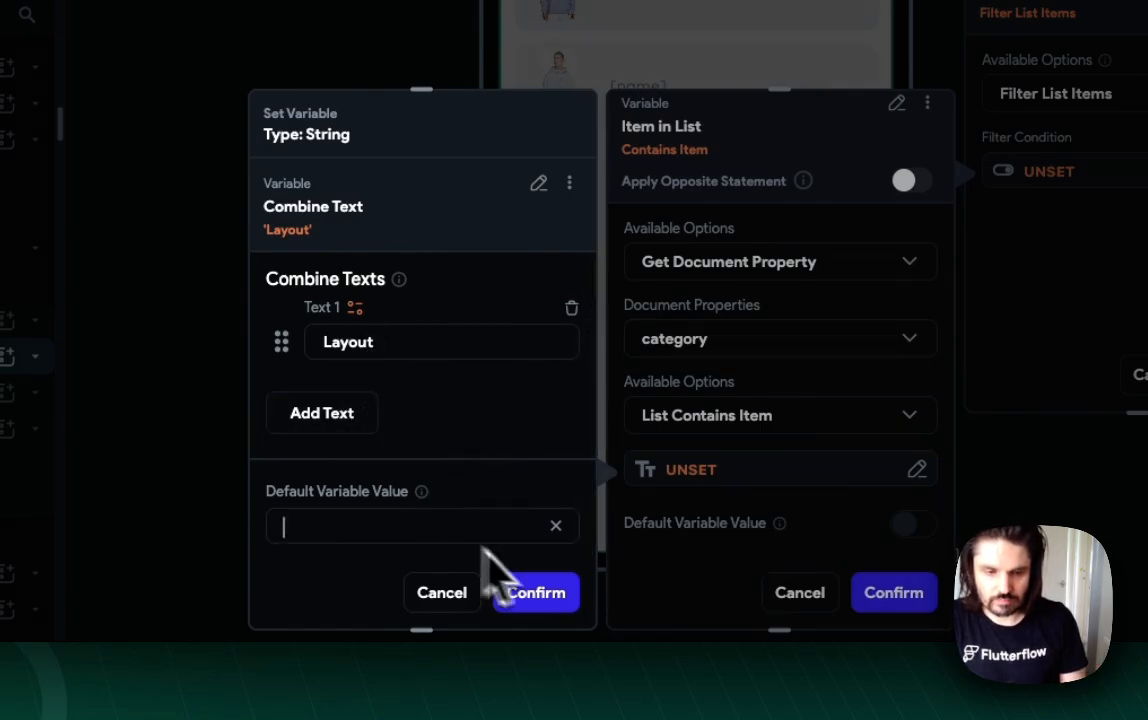
{"action": "left_click", "coordinate": [536, 593]}
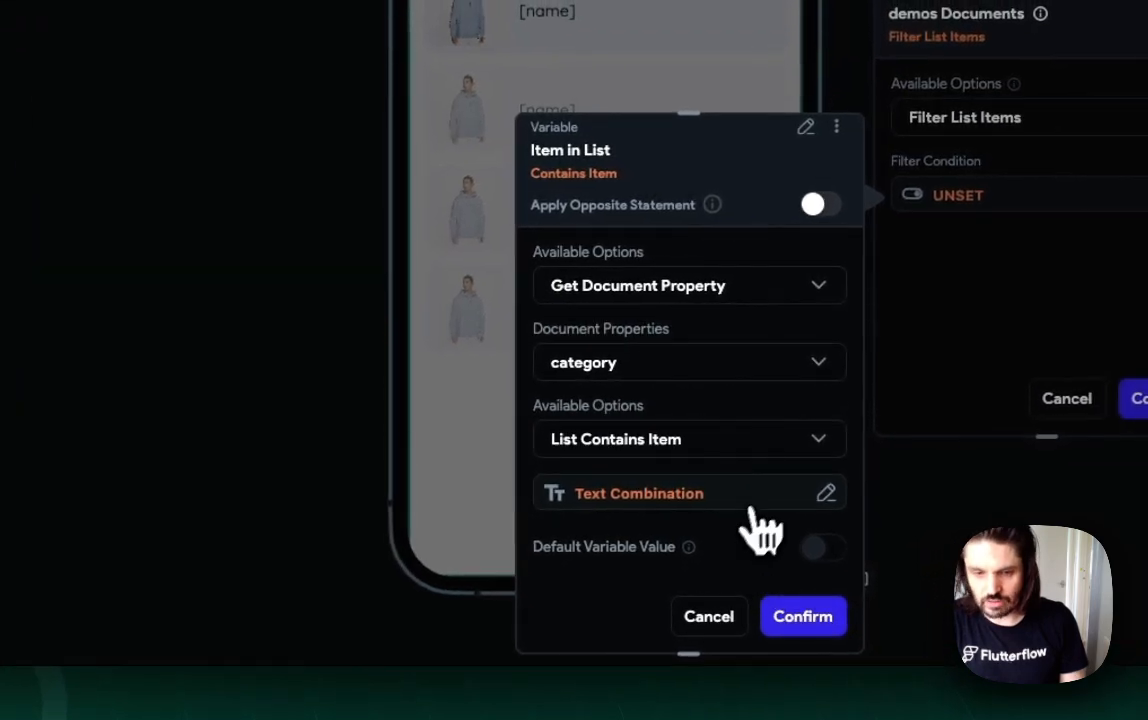
Replace the contained item's Combine Text with the Code Expression "Layout" and check it for errors.
{"action": "left_click", "coordinate": [824, 495]}
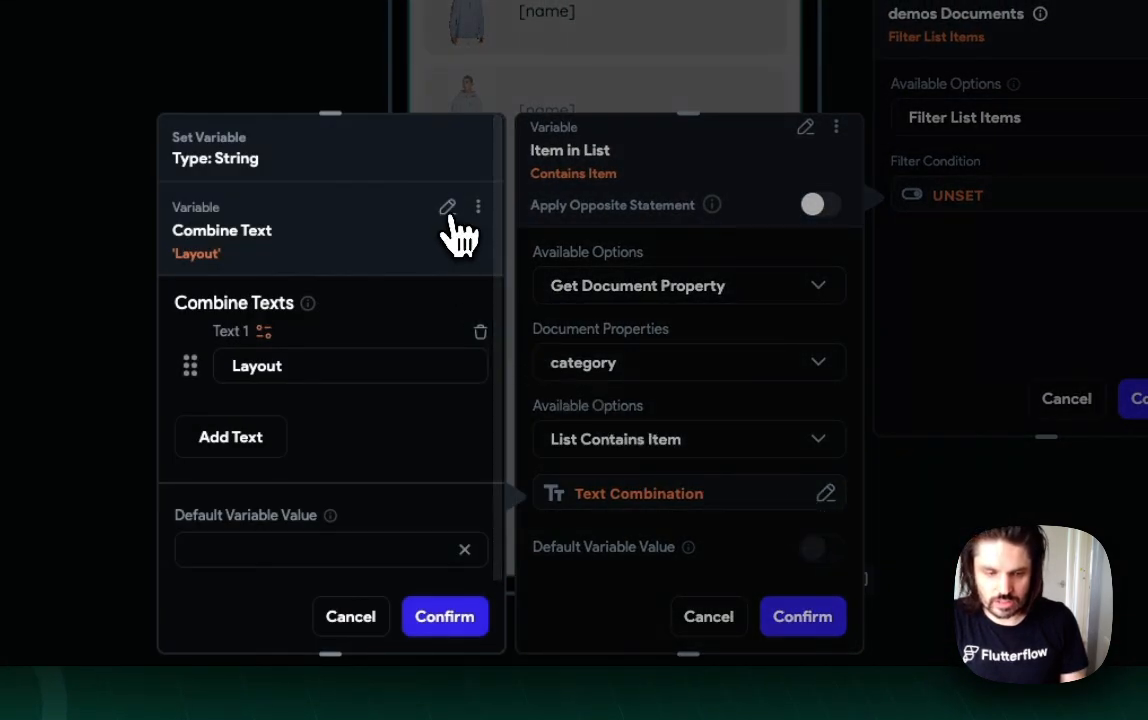
{"action": "left_click", "coordinate": [447, 210]}
{"action": "scroll", "coordinate": [380, 380], "scroll_direction": "down", "scroll_amount": 4}
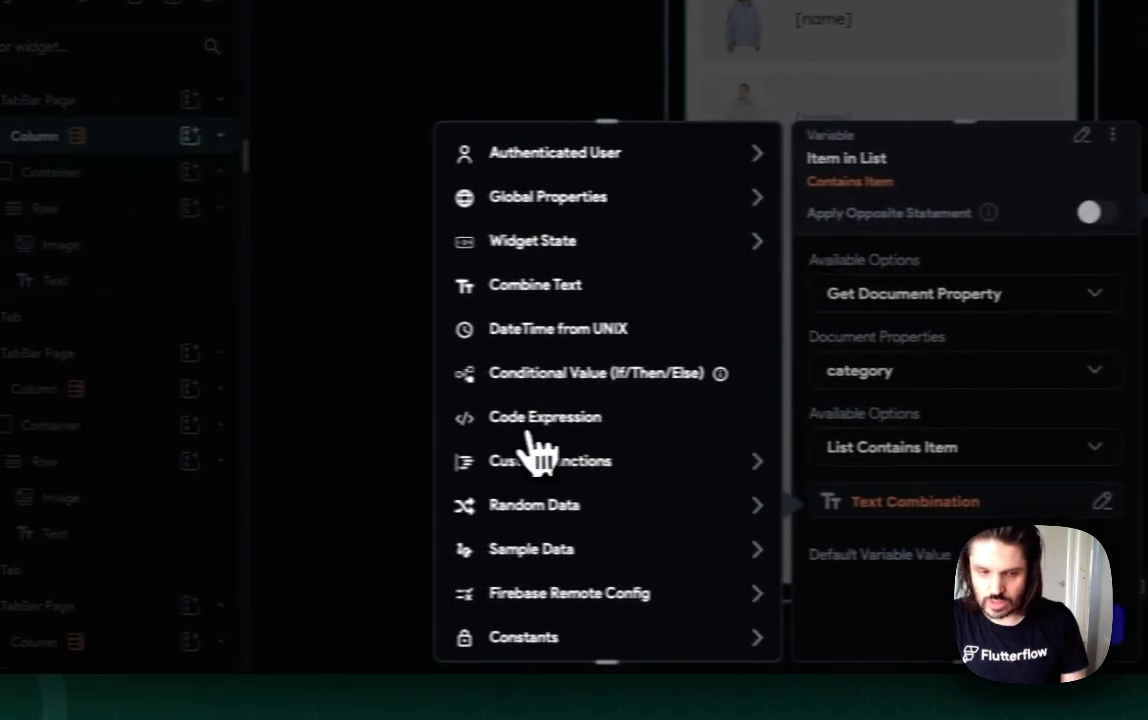
{"action": "left_click", "coordinate": [254, 410]}
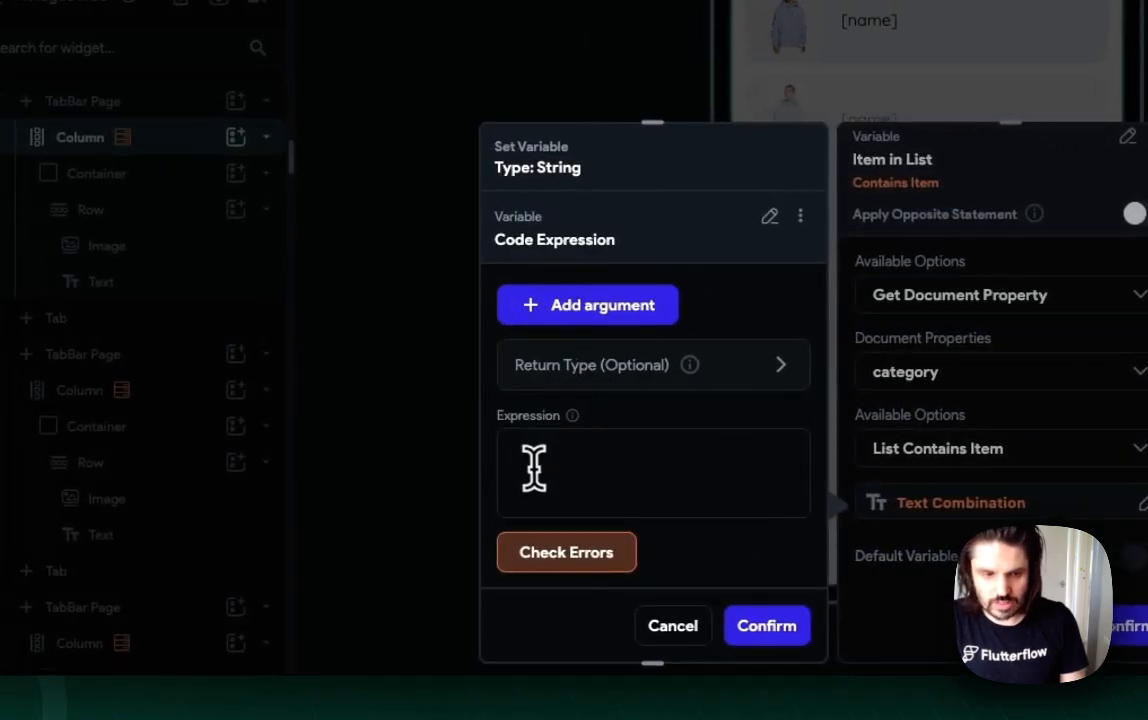
{"action": "type", "text": "\""}
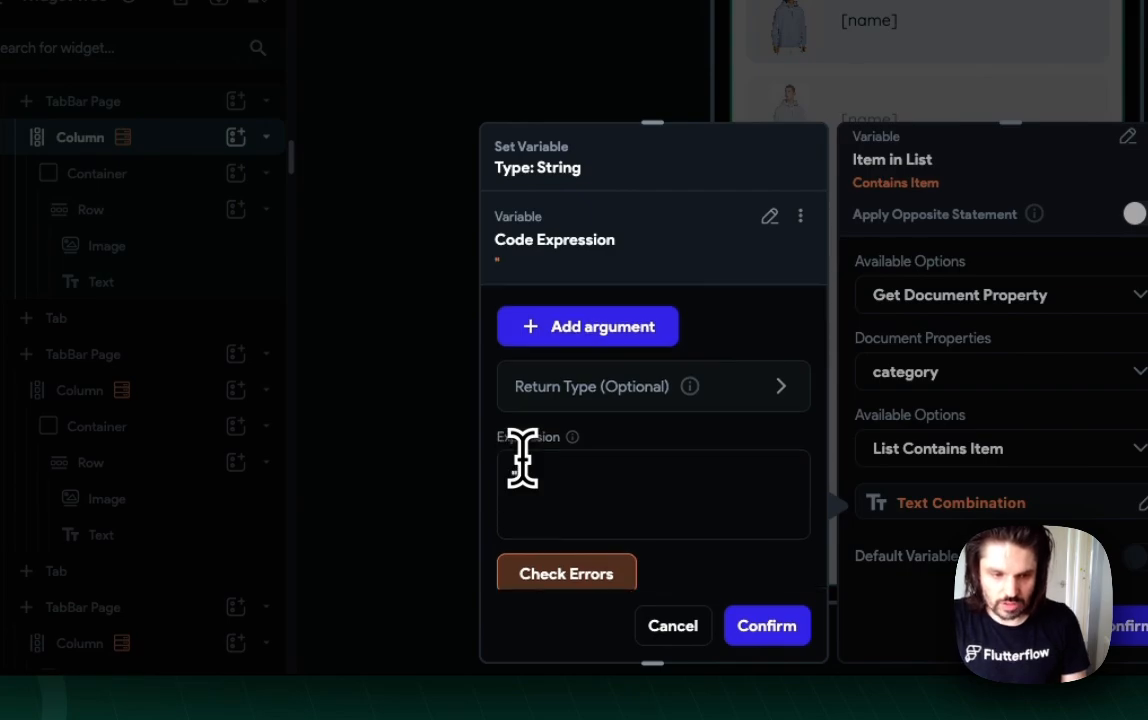
{"action": "type", "text": "Layou"}
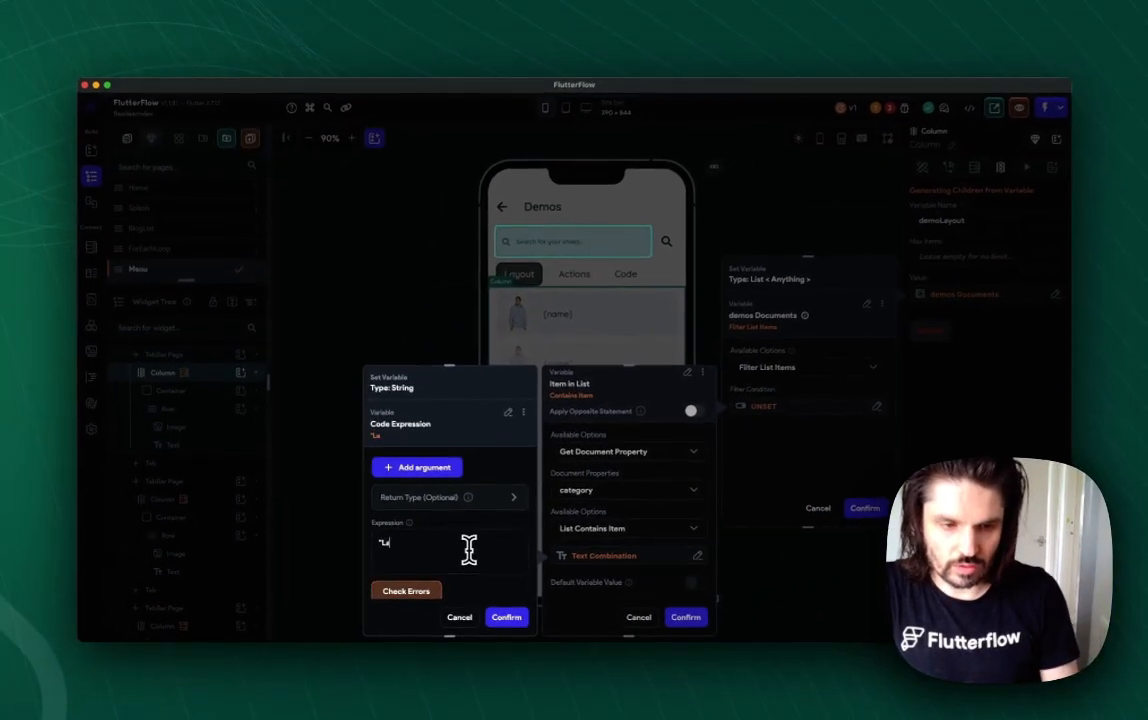
{"action": "type", "text": "t\""}
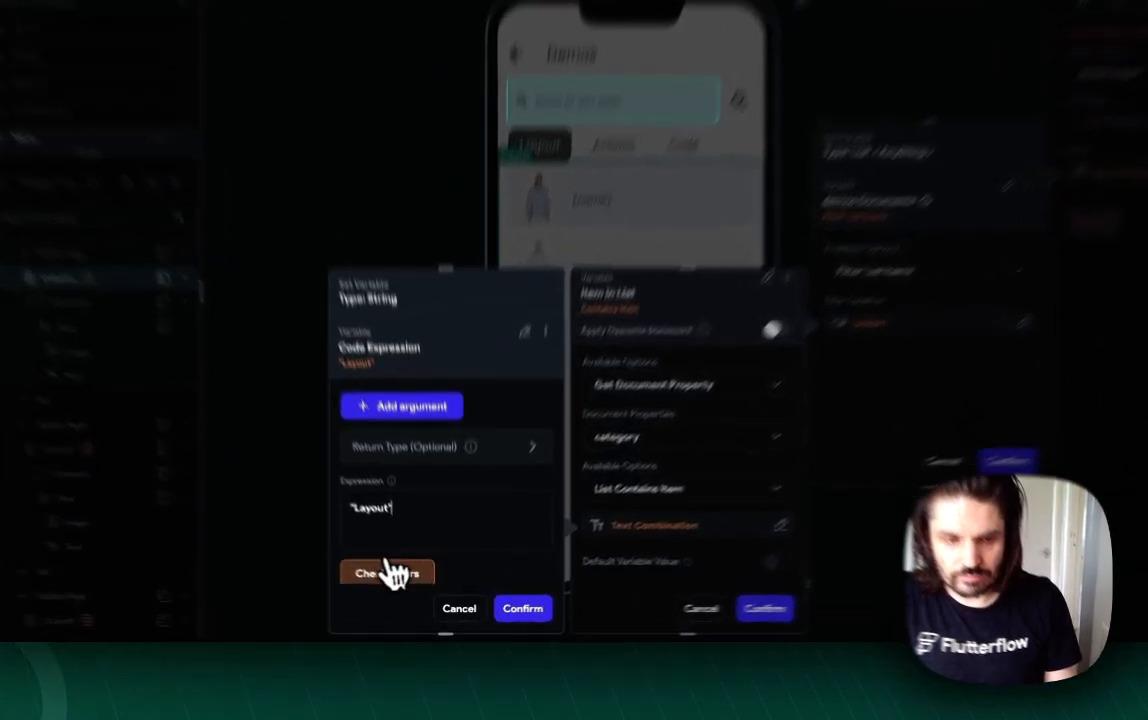
{"action": "left_click", "coordinate": [401, 592]}
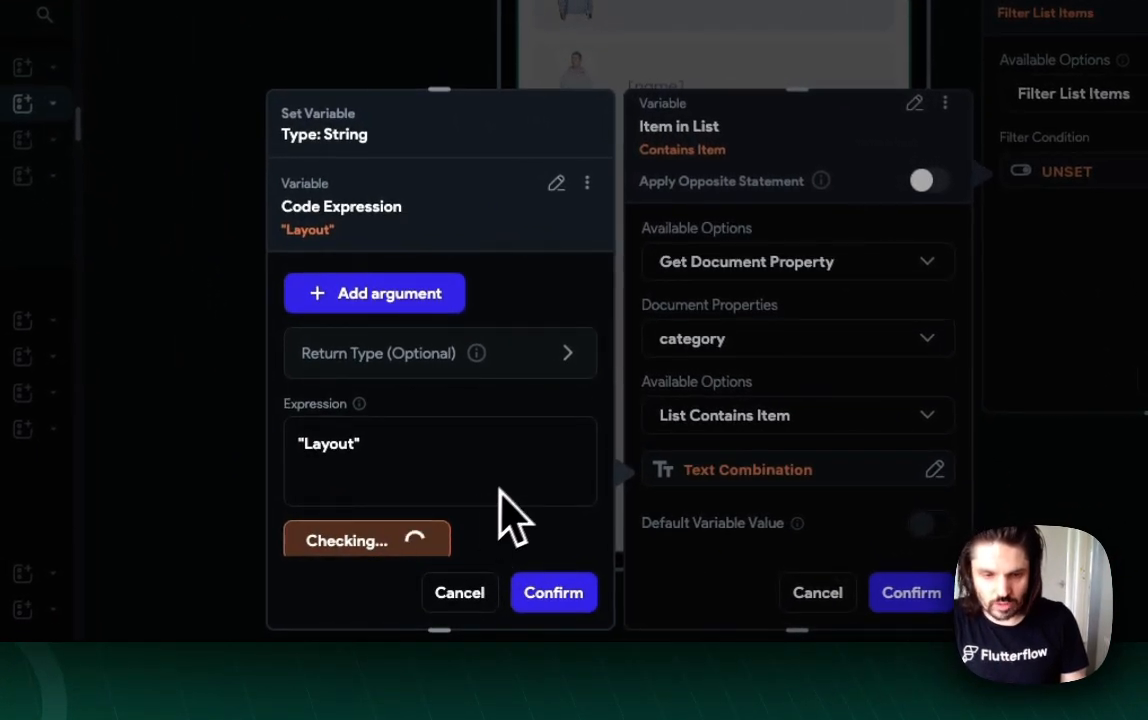
{"action": "left_click", "coordinate": [588, 592]}
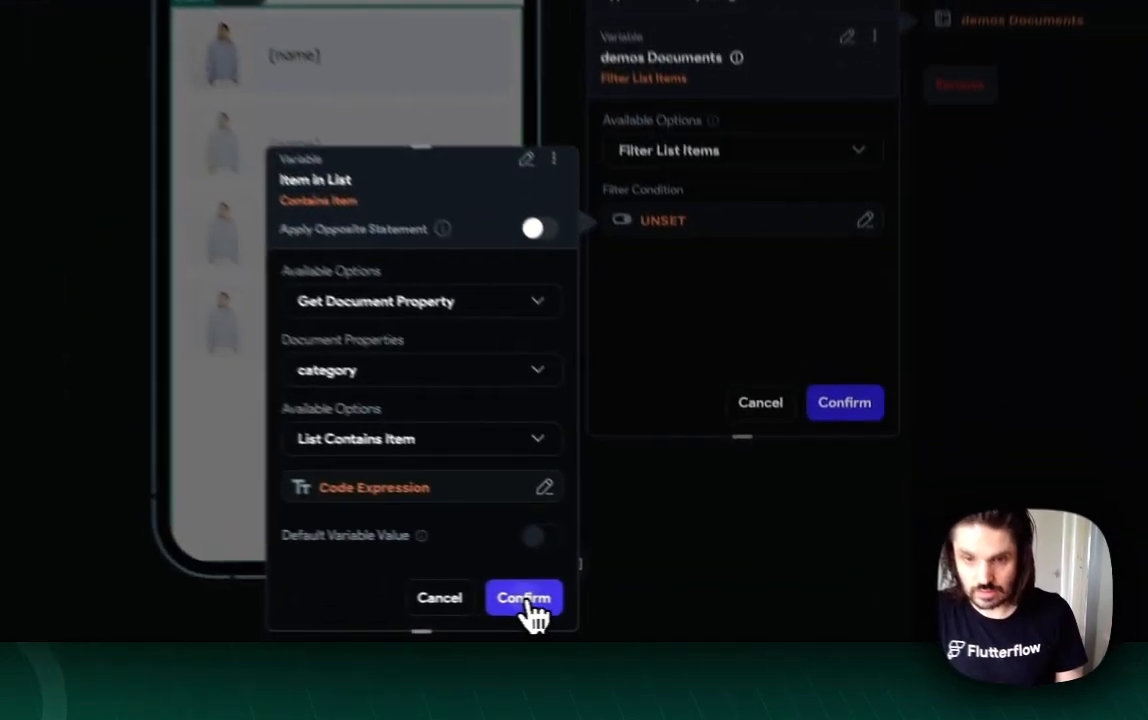
Apply the category filter to the Layout column's generated children and copy the filtered demos Documents variable.
{"action": "left_click", "coordinate": [685, 618]}
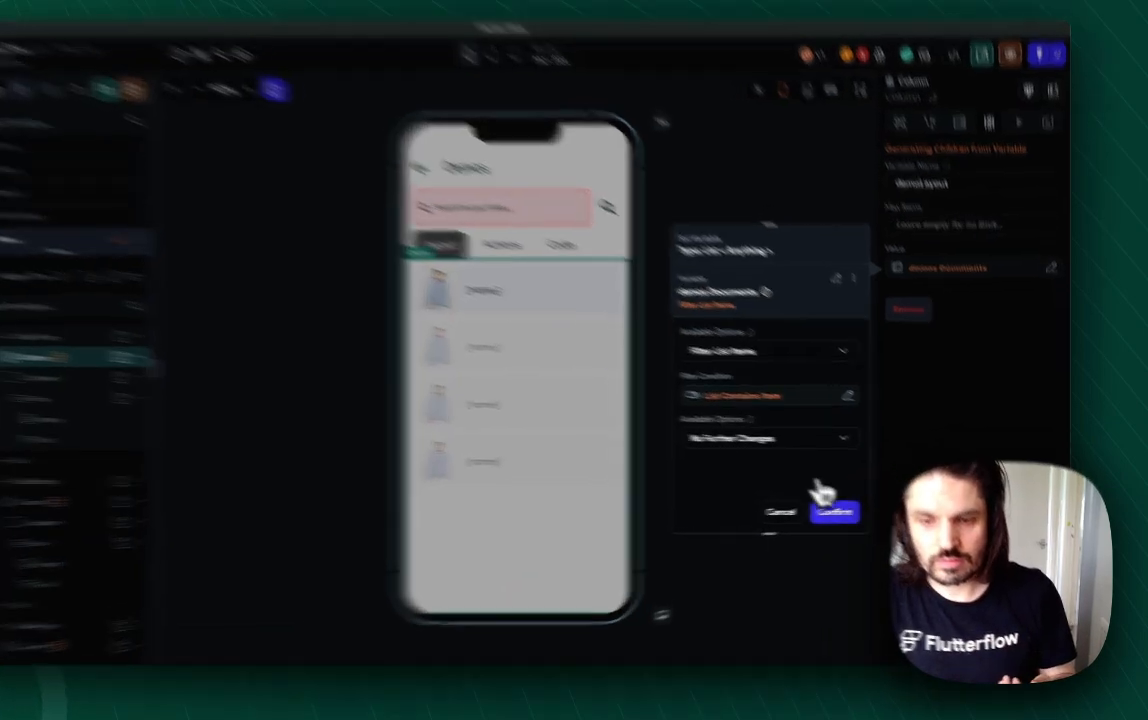
{"action": "left_click", "coordinate": [864, 508]}
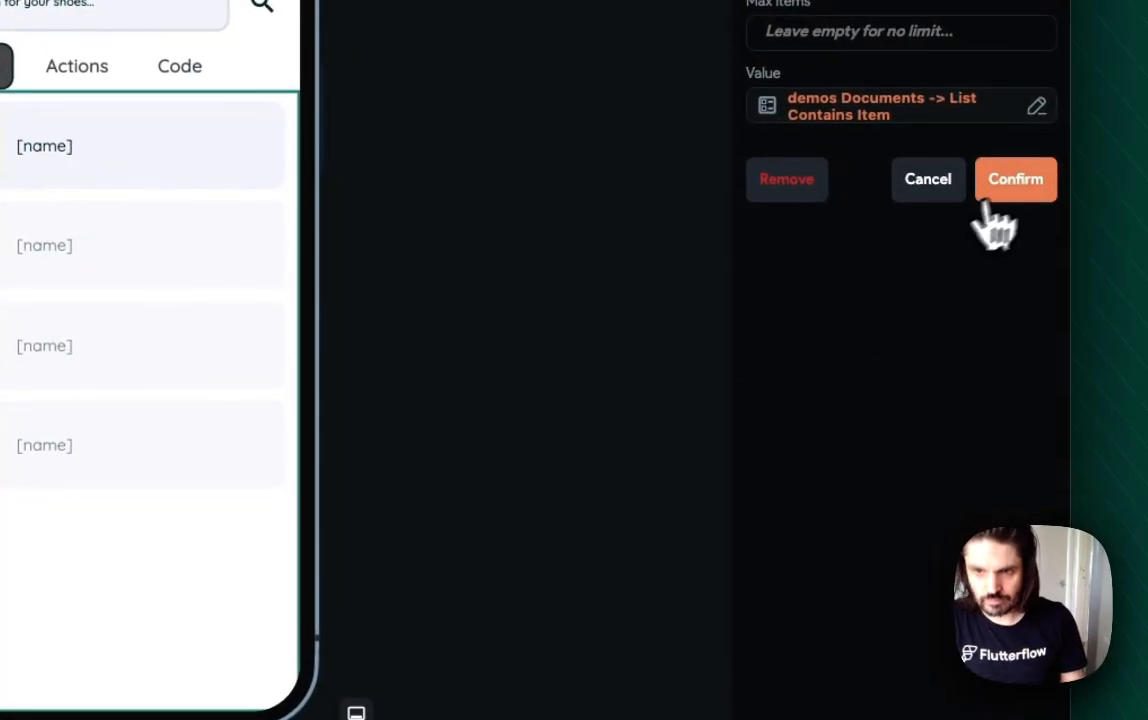
{"action": "left_click", "coordinate": [1015, 184]}
{"action": "left_click", "coordinate": [760, 108]}
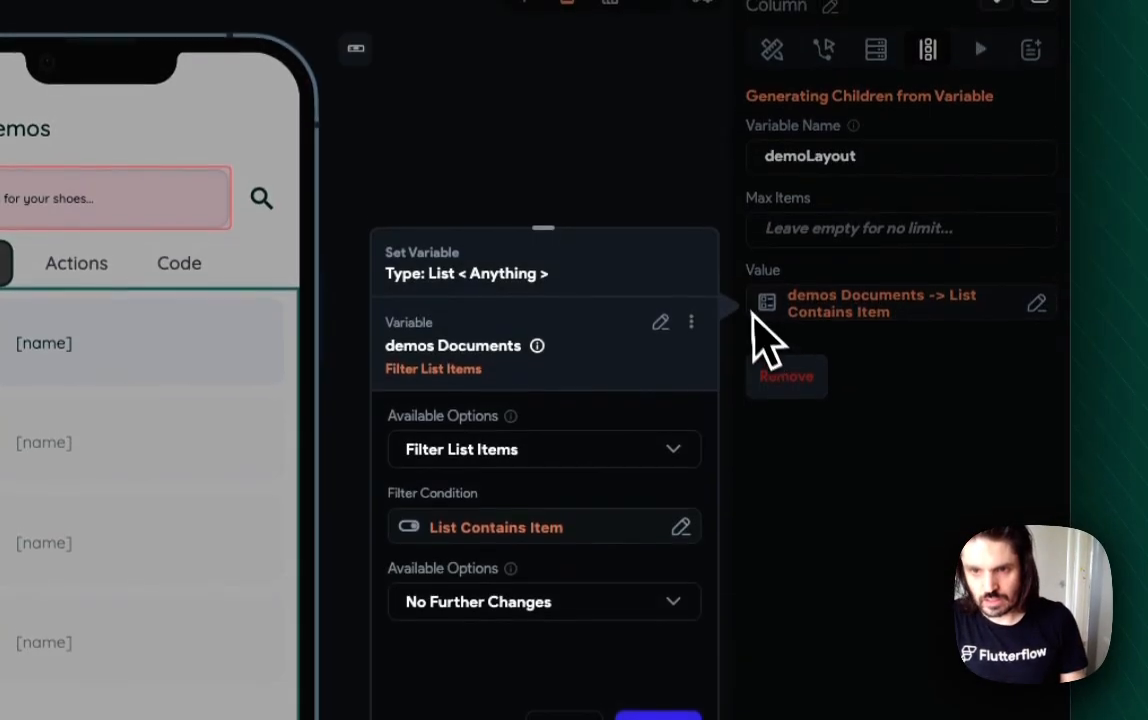
{"action": "left_click", "coordinate": [691, 322]}
{"action": "left_click", "coordinate": [606, 378]}
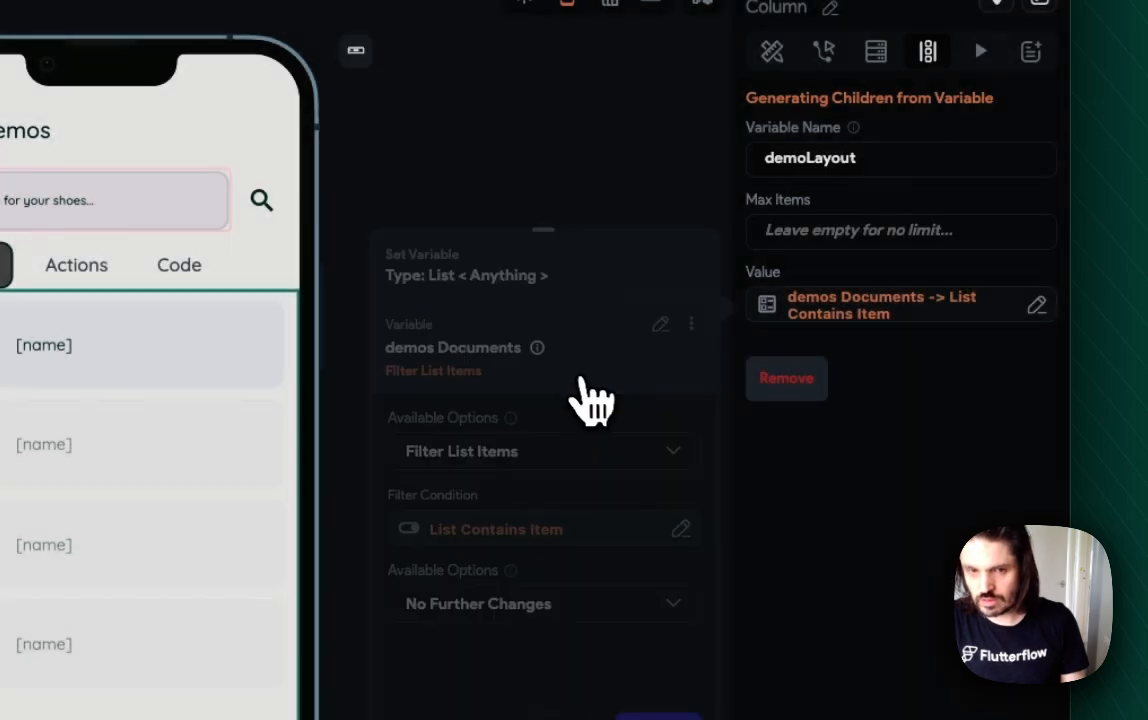
Set the Actions column's generated children value, demos Documents, to use Filter List Items.
{"action": "left_click", "coordinate": [68, 268]}
{"action": "left_click", "coordinate": [437, 475]}
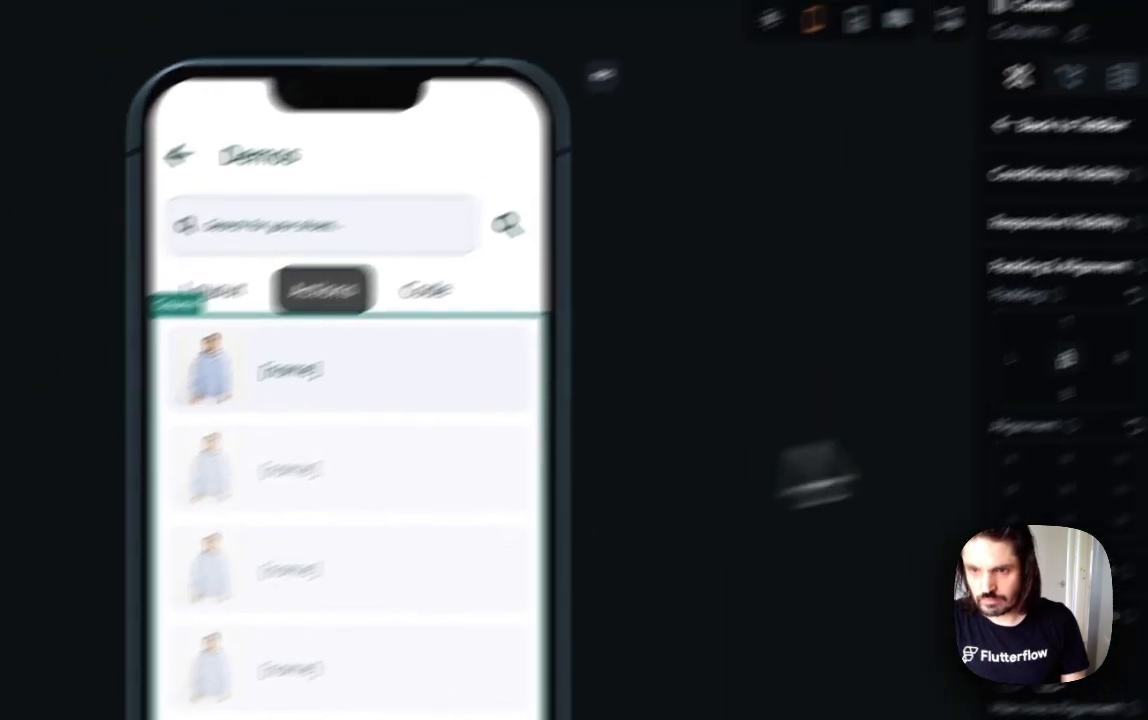
{"action": "left_click", "coordinate": [930, 184]}
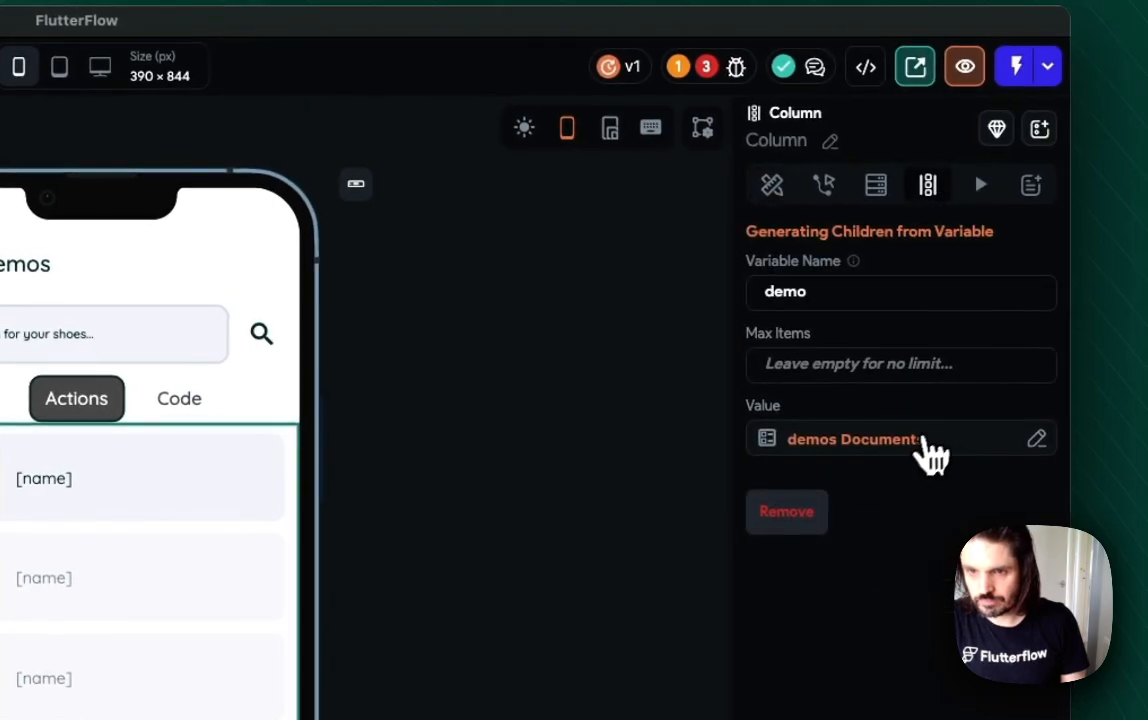
{"action": "left_click", "coordinate": [928, 449]}
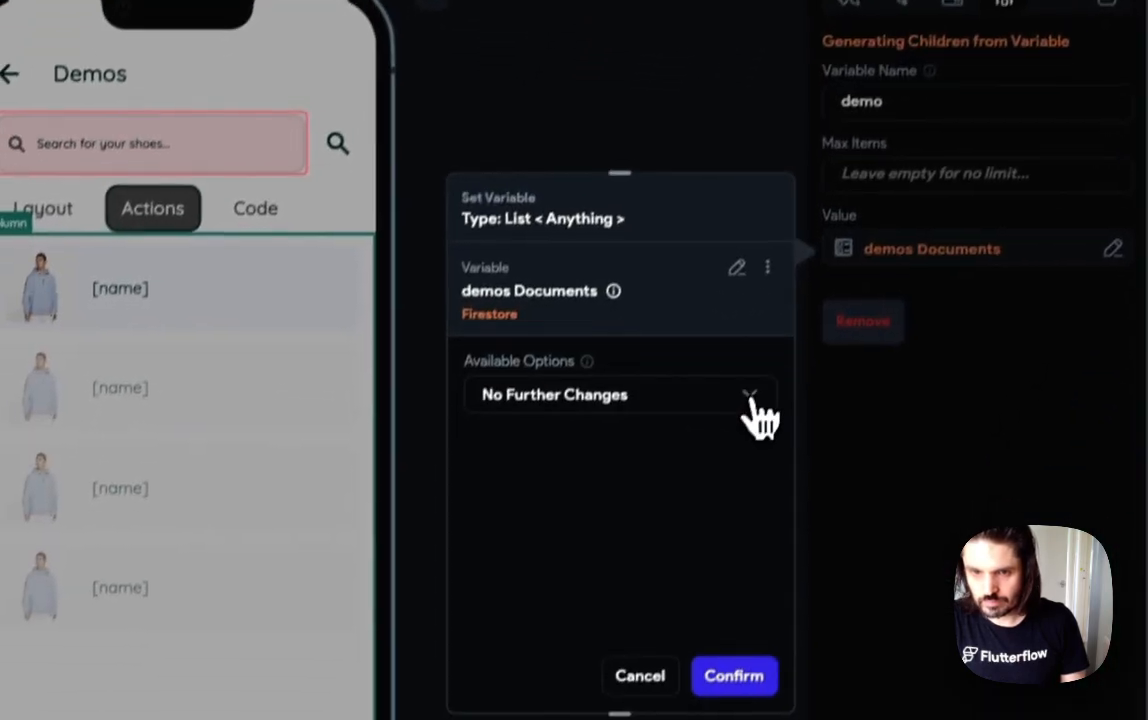
{"action": "left_click", "coordinate": [752, 400]}
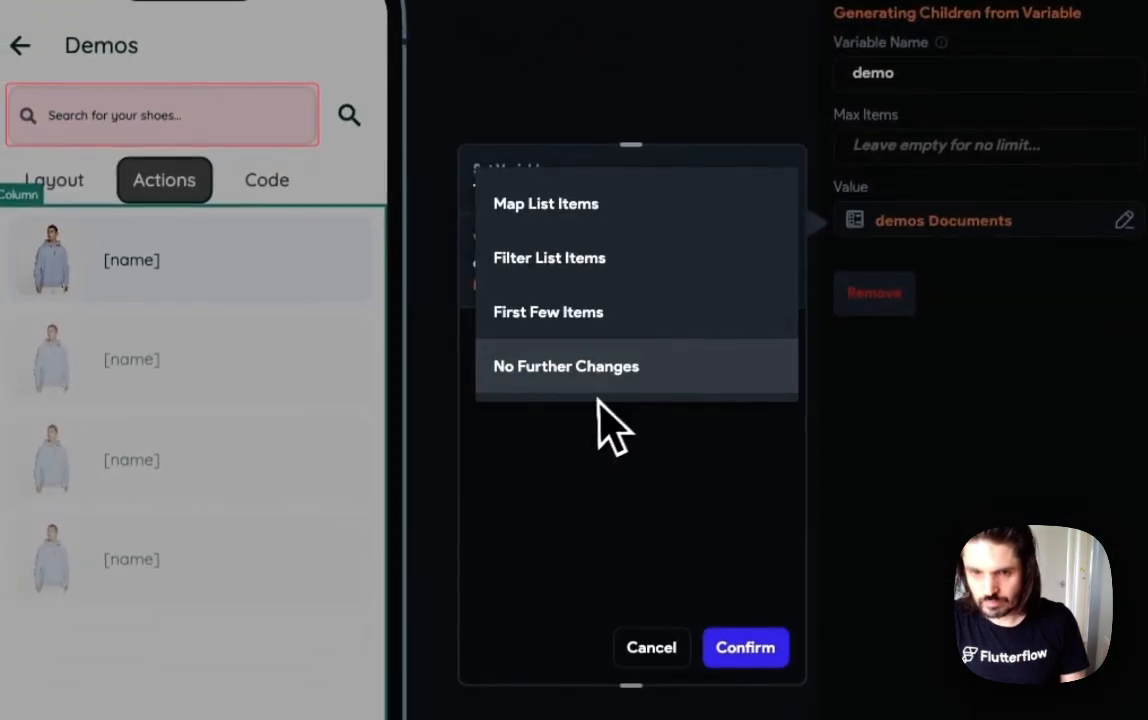
{"action": "left_click", "coordinate": [578, 262]}
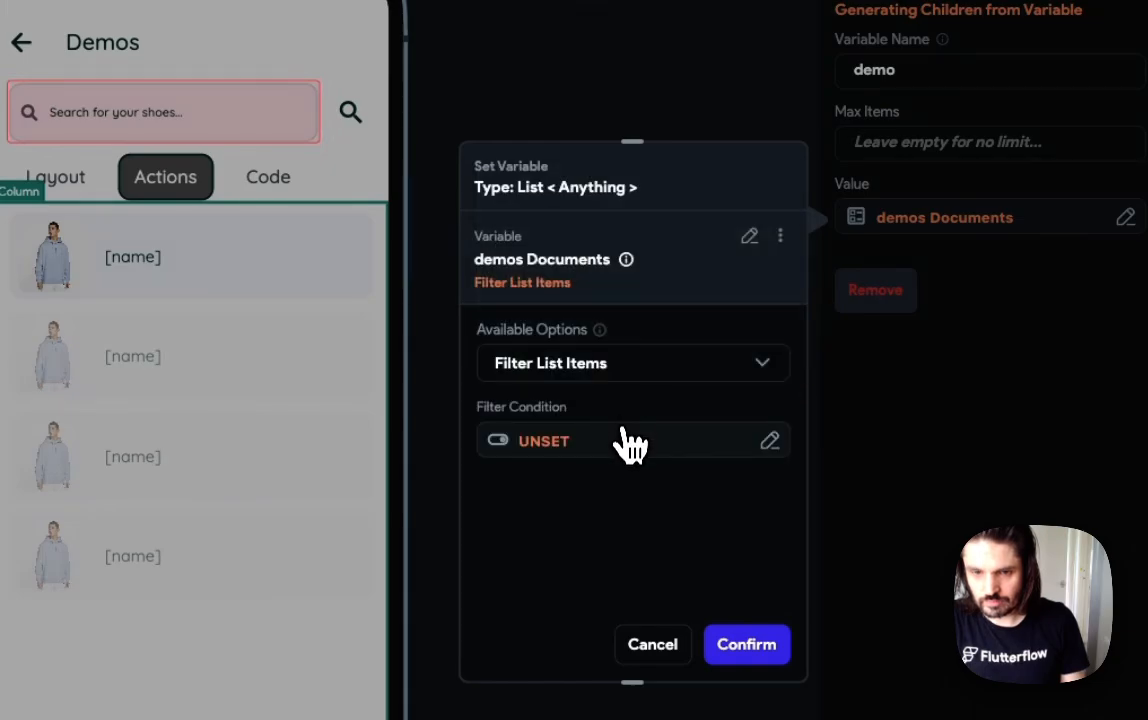
Paste the copied filtered demos Documents variable into the Actions list's filter condition and open its nested List Contains Item condition.
{"action": "left_click", "coordinate": [617, 436]}
{"action": "left_click", "coordinate": [391, 394]}
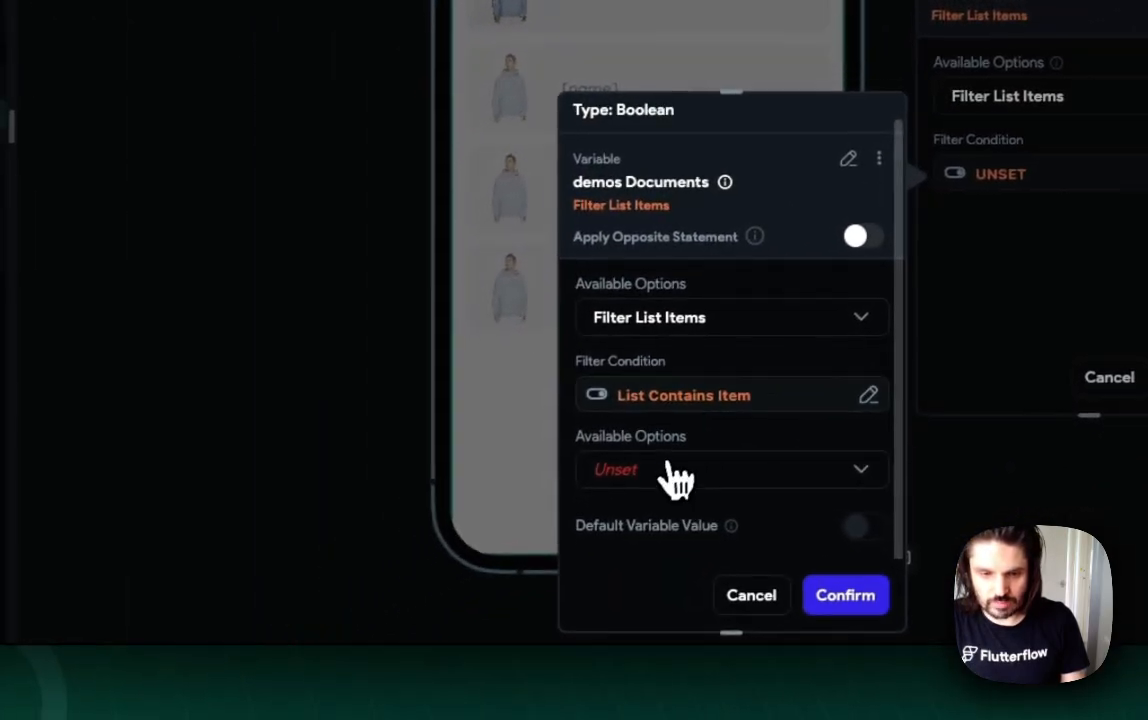
{"action": "left_click", "coordinate": [676, 472]}
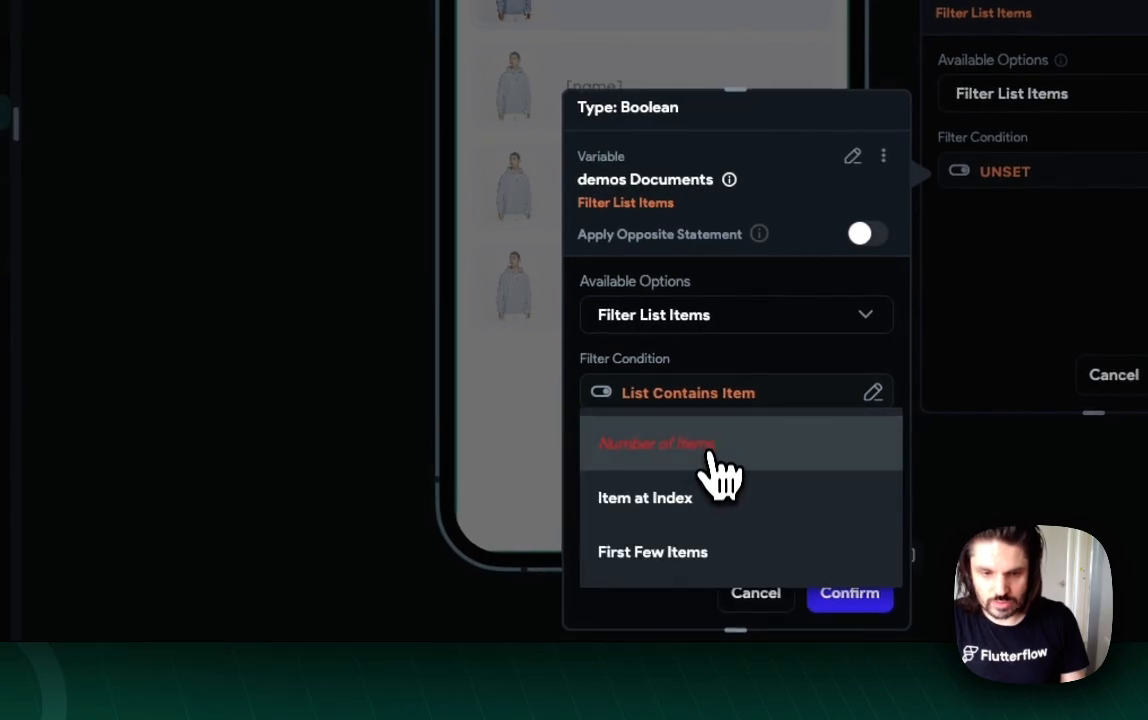
{"action": "left_click", "coordinate": [755, 408]}
{"action": "left_click", "coordinate": [757, 408]}
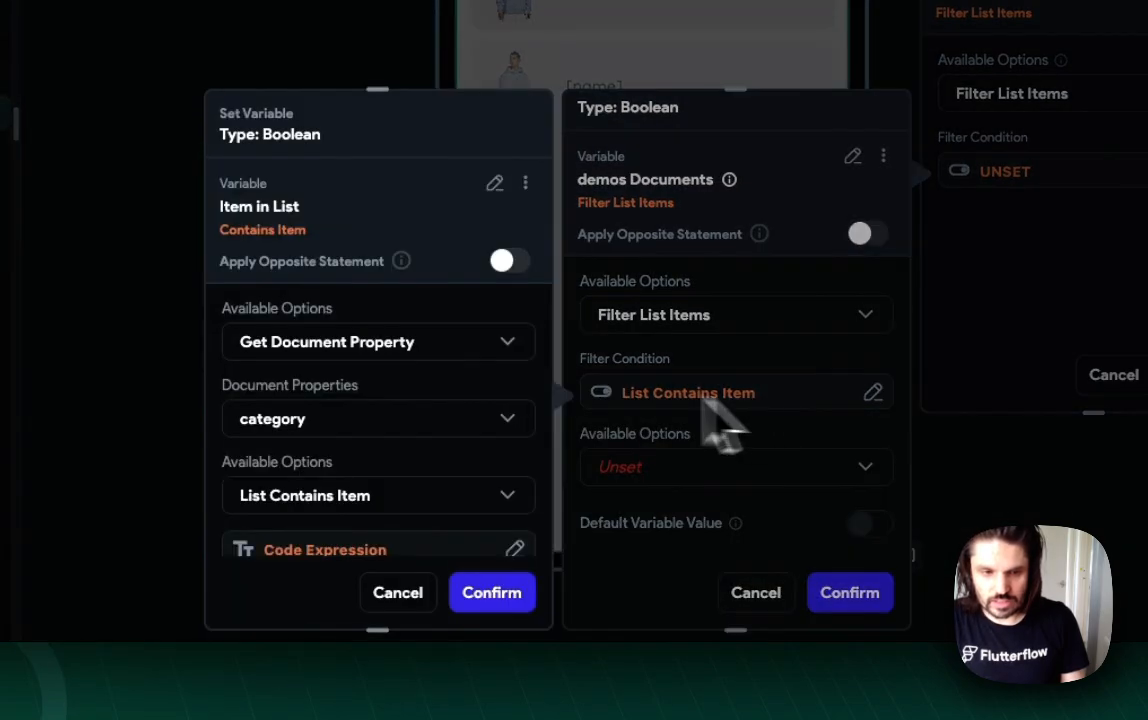
Change the contained item's Code Expression to "Actions", check it for errors and confirm the nested category condition.
{"action": "scroll", "coordinate": [355, 540], "scroll_direction": "down", "scroll_amount": 1}
{"action": "left_click", "coordinate": [348, 478]}
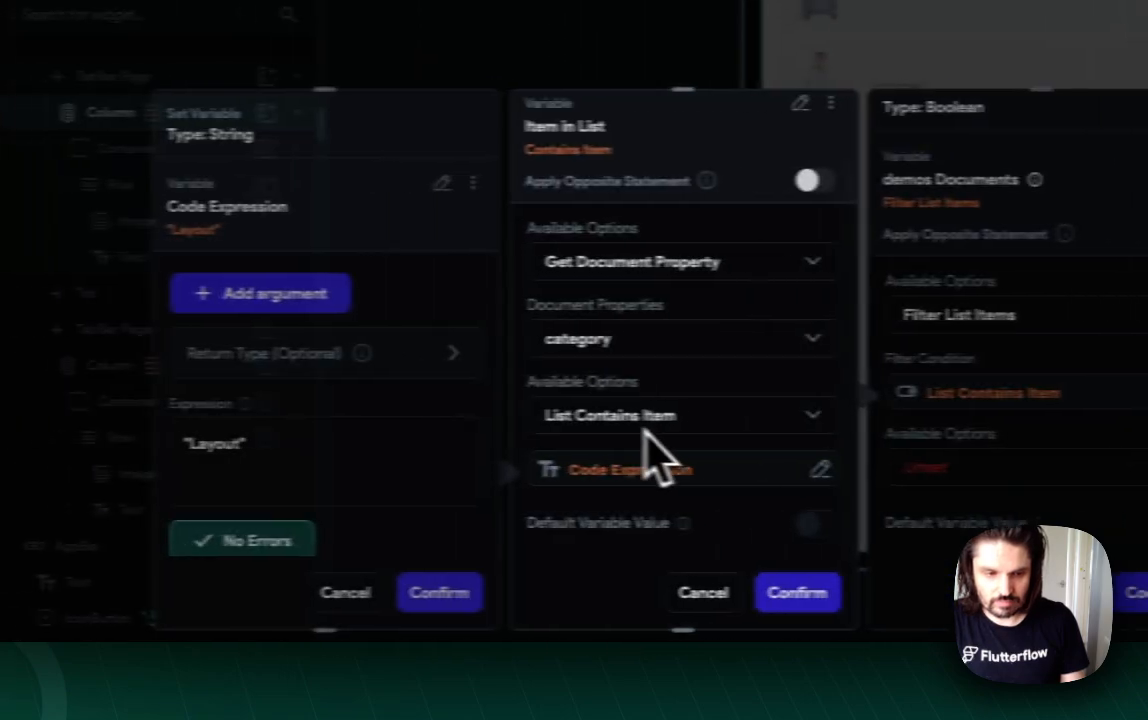
{"action": "double_click", "coordinate": [335, 444]}
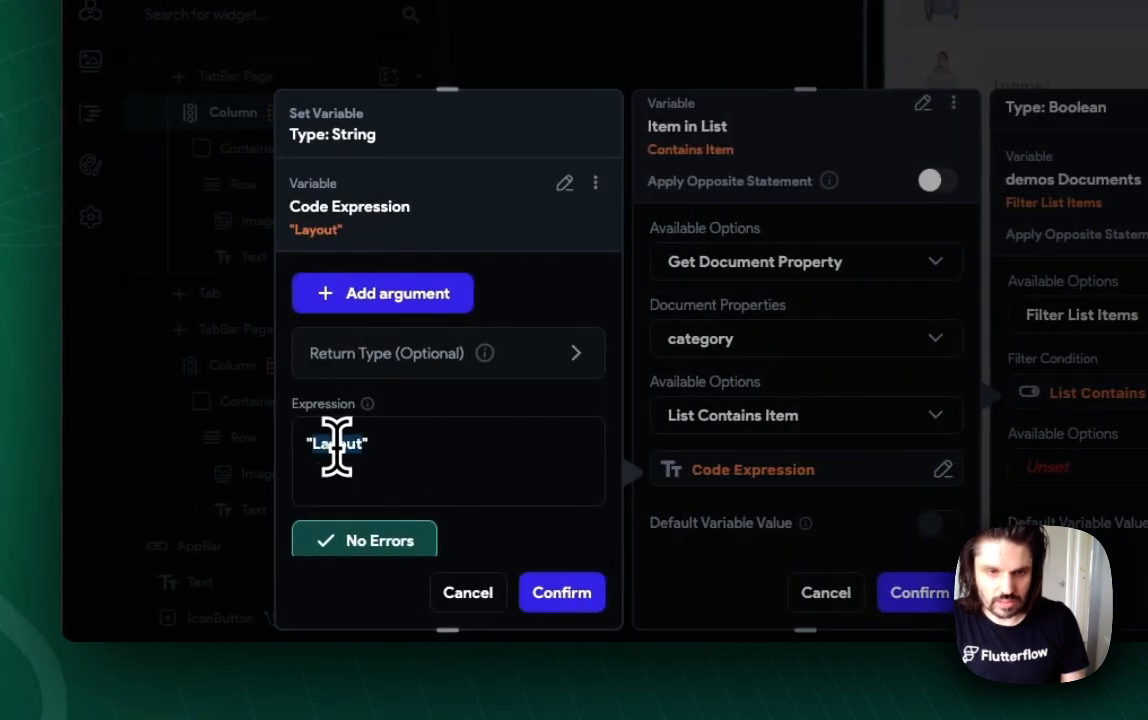
{"action": "type", "text": "Actions"}
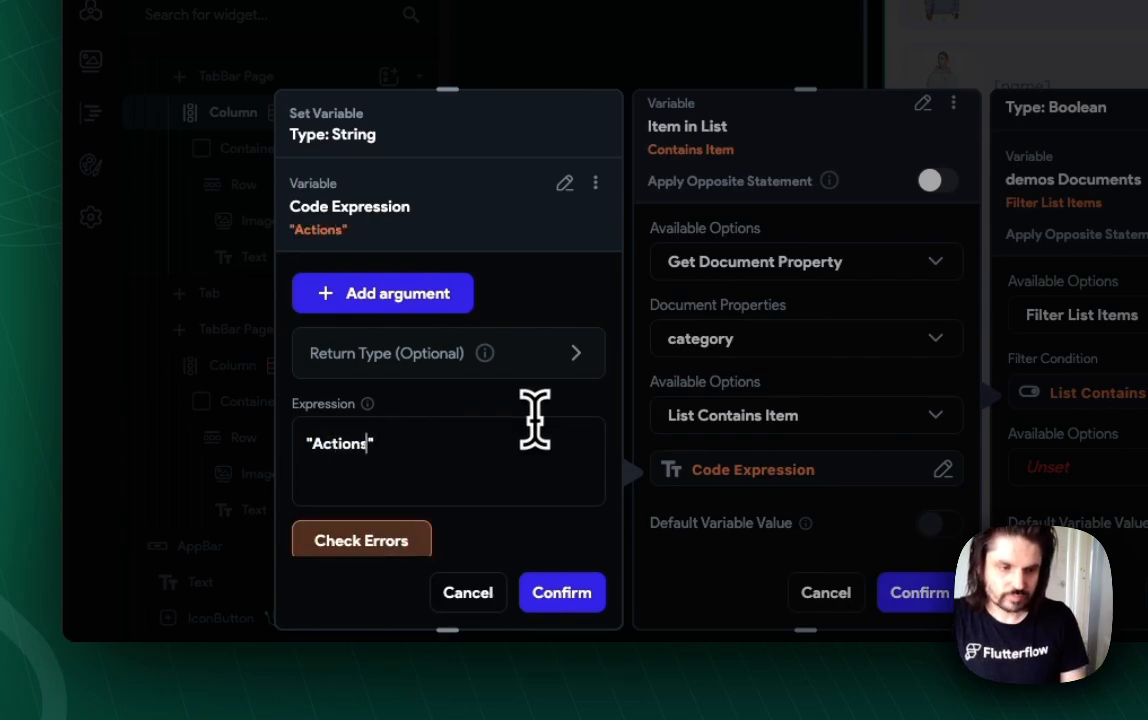
{"action": "left_click", "coordinate": [374, 546]}
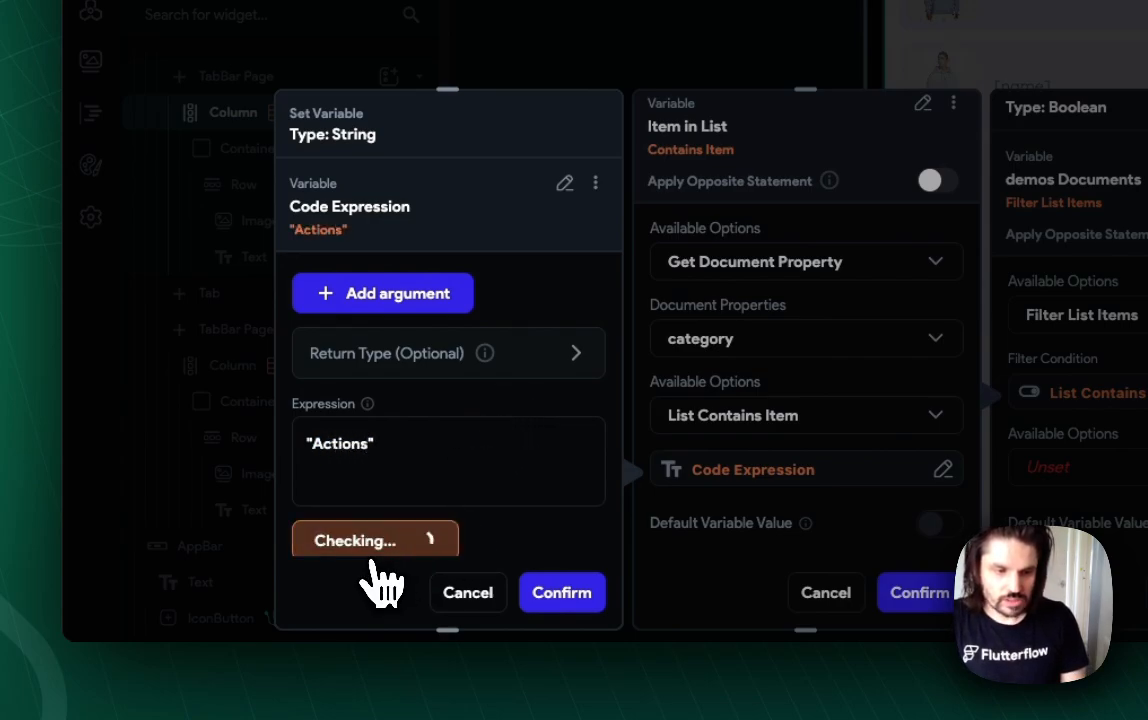
{"action": "left_click", "coordinate": [562, 593]}
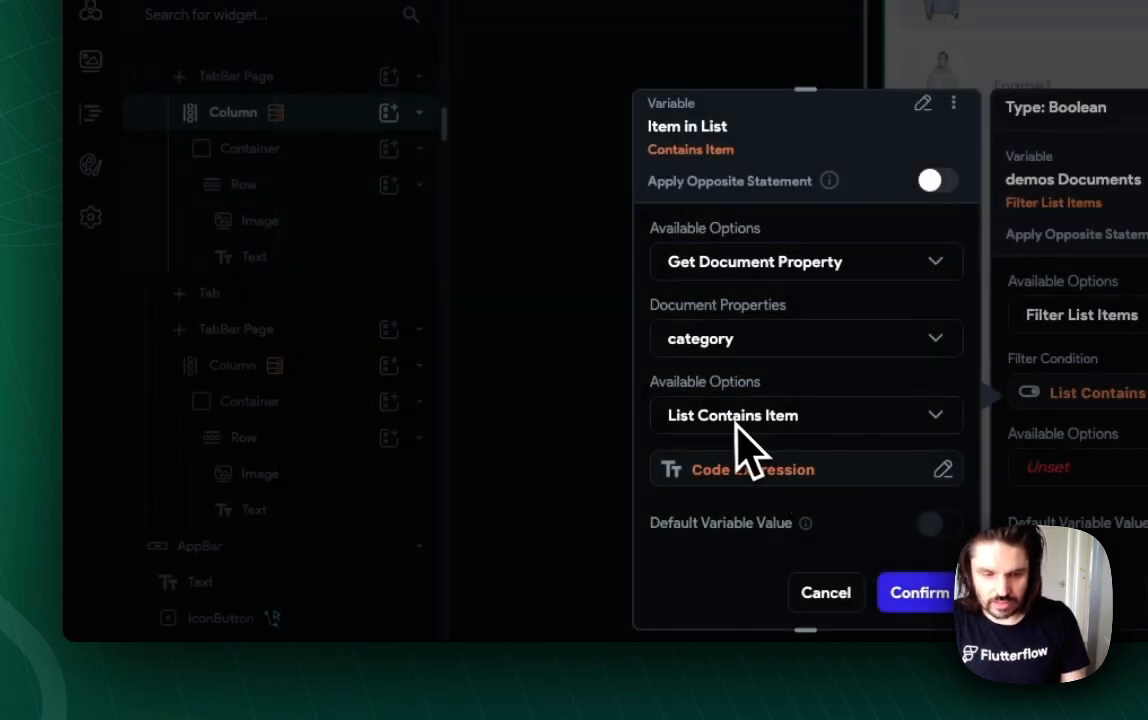
{"action": "left_click", "coordinate": [916, 598]}
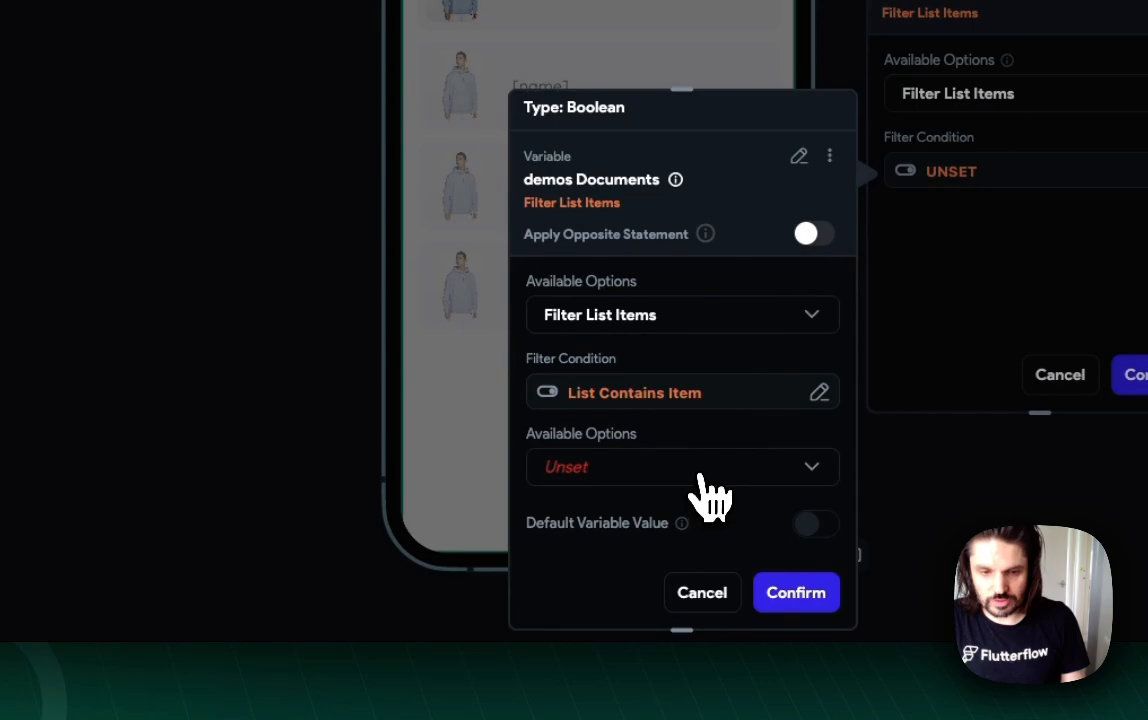
{"action": "left_click", "coordinate": [713, 495]}
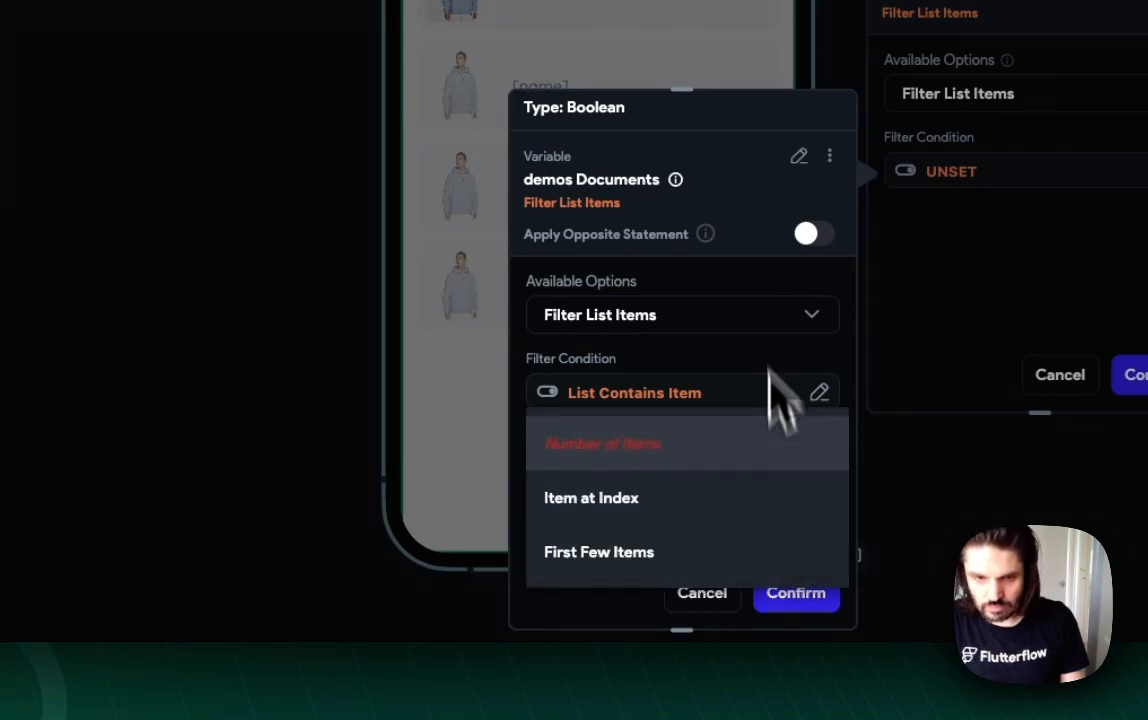
{"action": "left_click", "coordinate": [736, 125]}
{"action": "left_click_drag", "start_coordinate": [682, 89], "coordinate": [560, 192]}
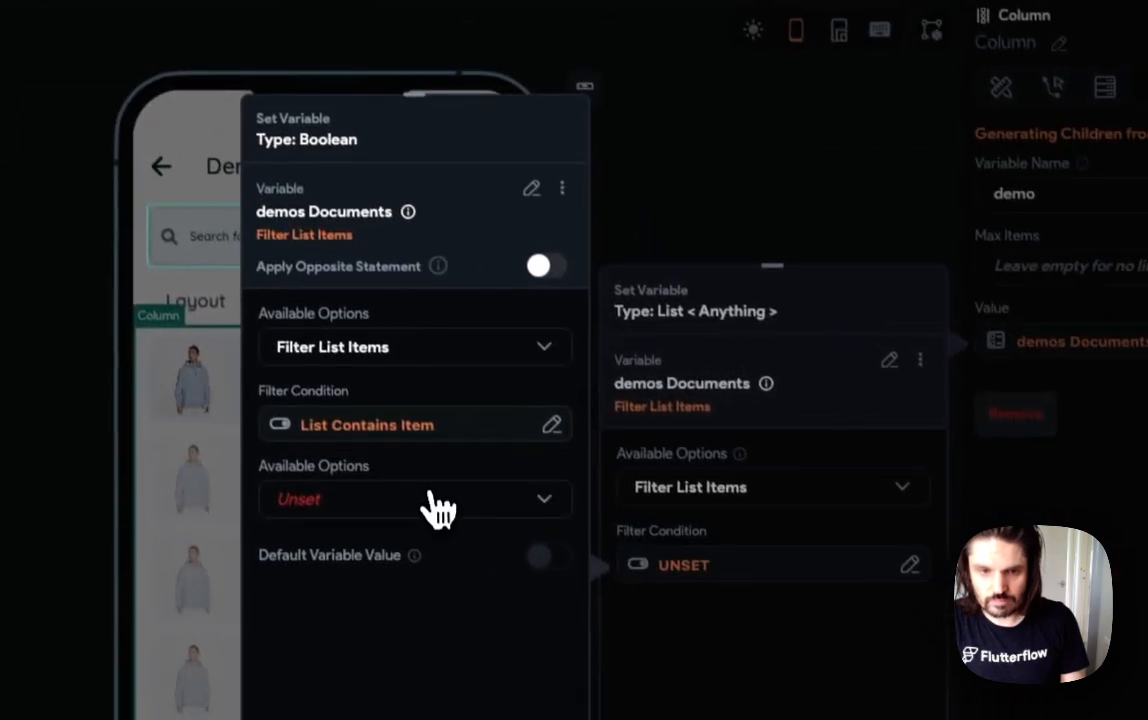
{"action": "left_click", "coordinate": [528, 640]}
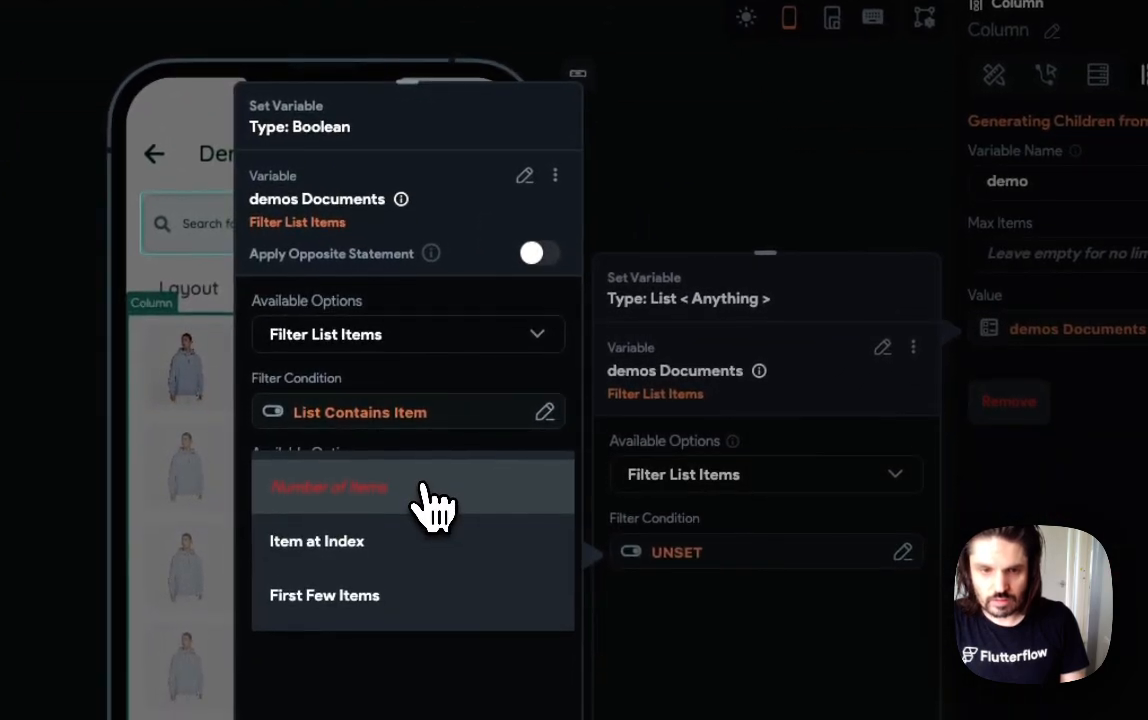
{"action": "left_click", "coordinate": [467, 430]}
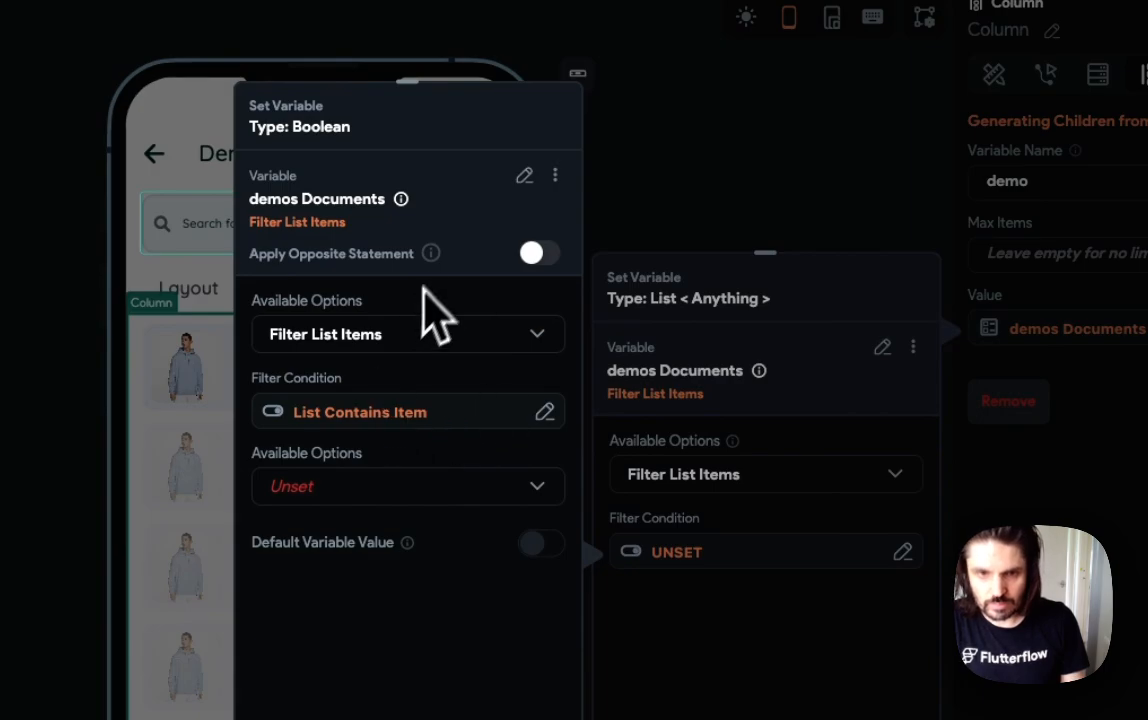
{"action": "left_click", "coordinate": [524, 176]}
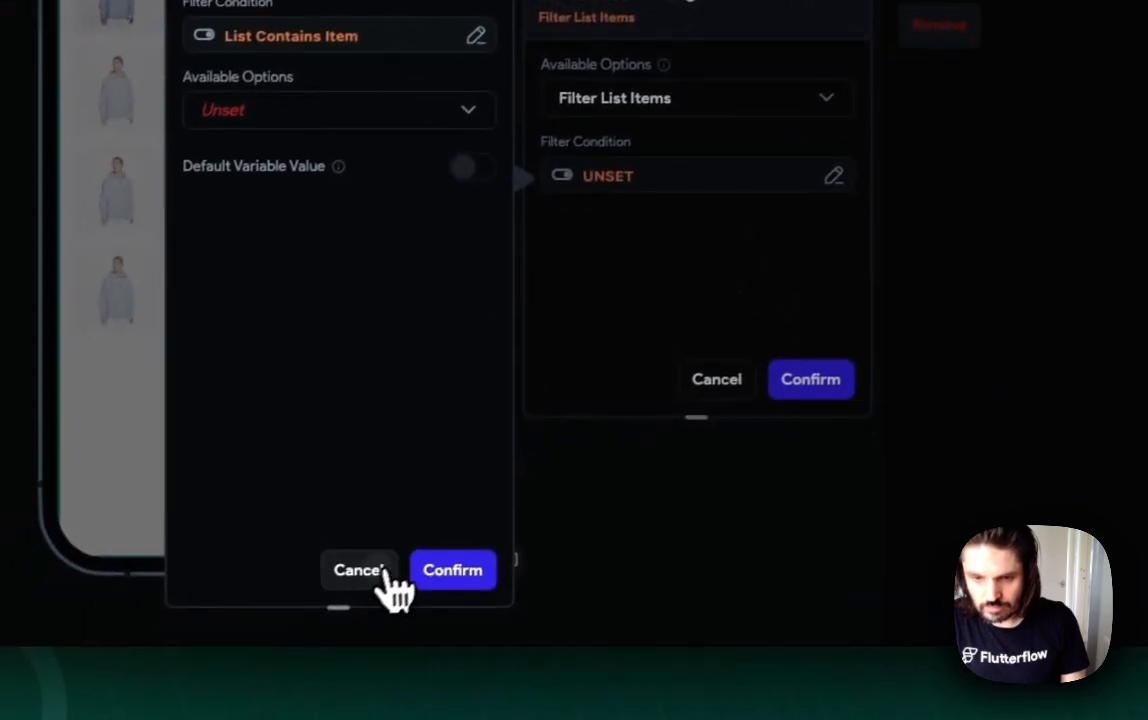
{"action": "left_click", "coordinate": [386, 578]}
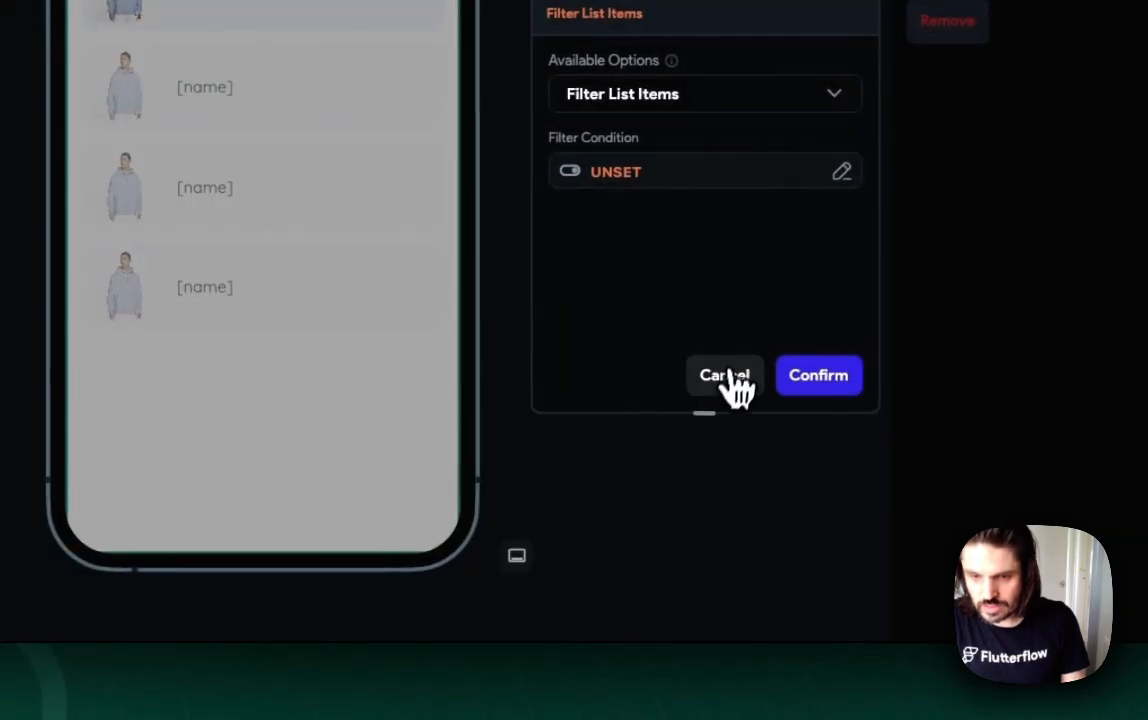
{"action": "left_click", "coordinate": [730, 382]}
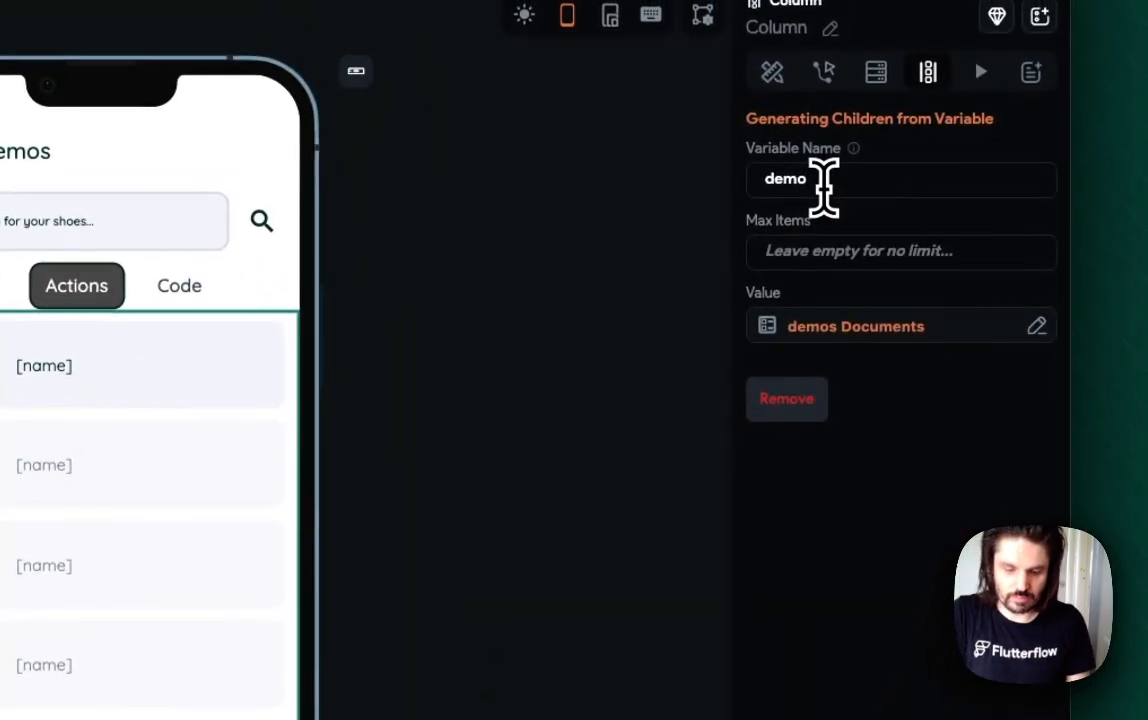
Rename the Actions tab column's variable to demoAction and apply Filter List Items to its demos Documents value.
{"action": "type", "text": "Action"}
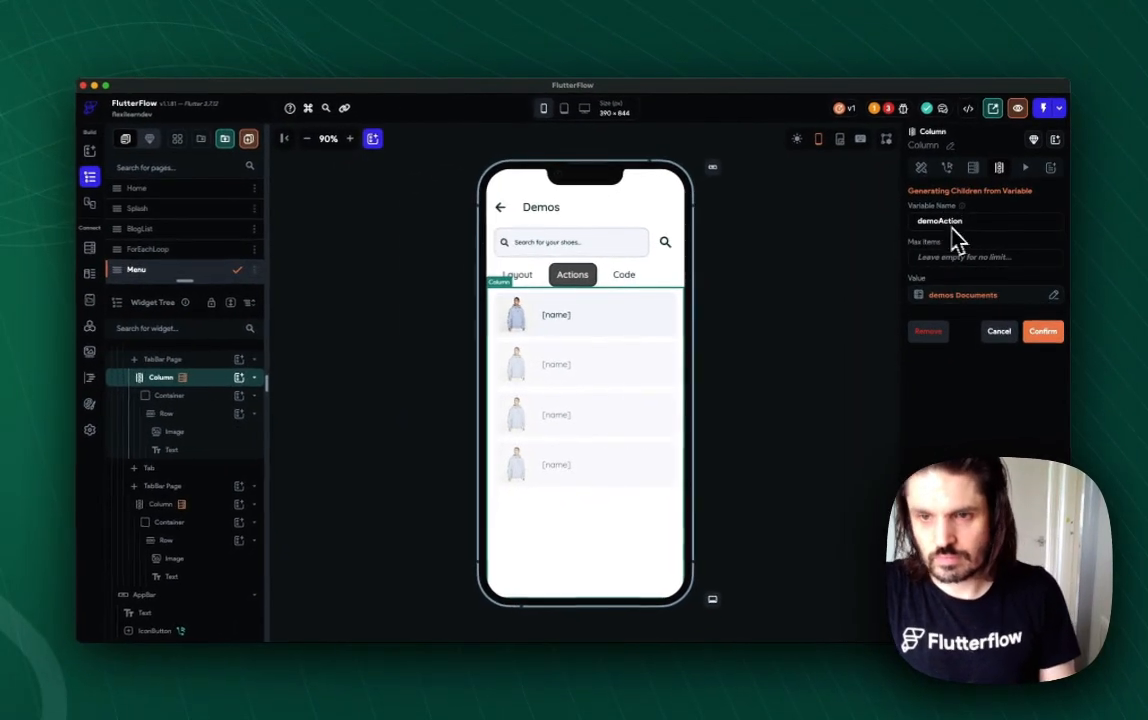
{"action": "left_click", "coordinate": [960, 296]}
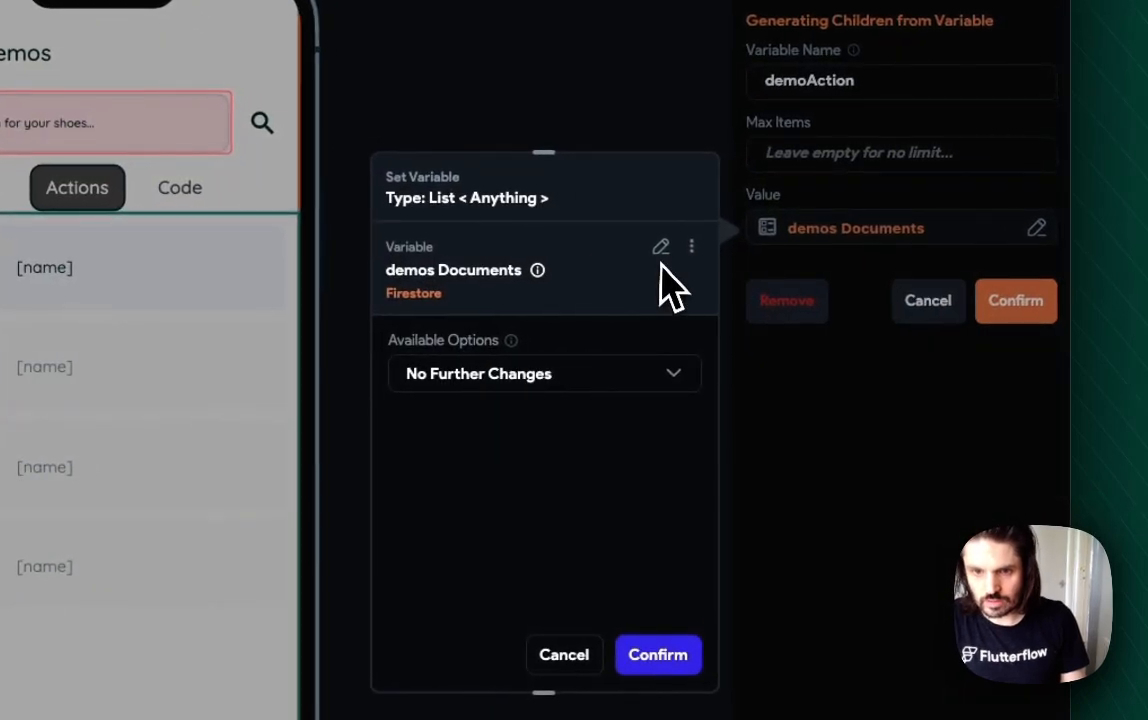
{"action": "left_click", "coordinate": [692, 262]}
{"action": "left_click", "coordinate": [494, 380]}
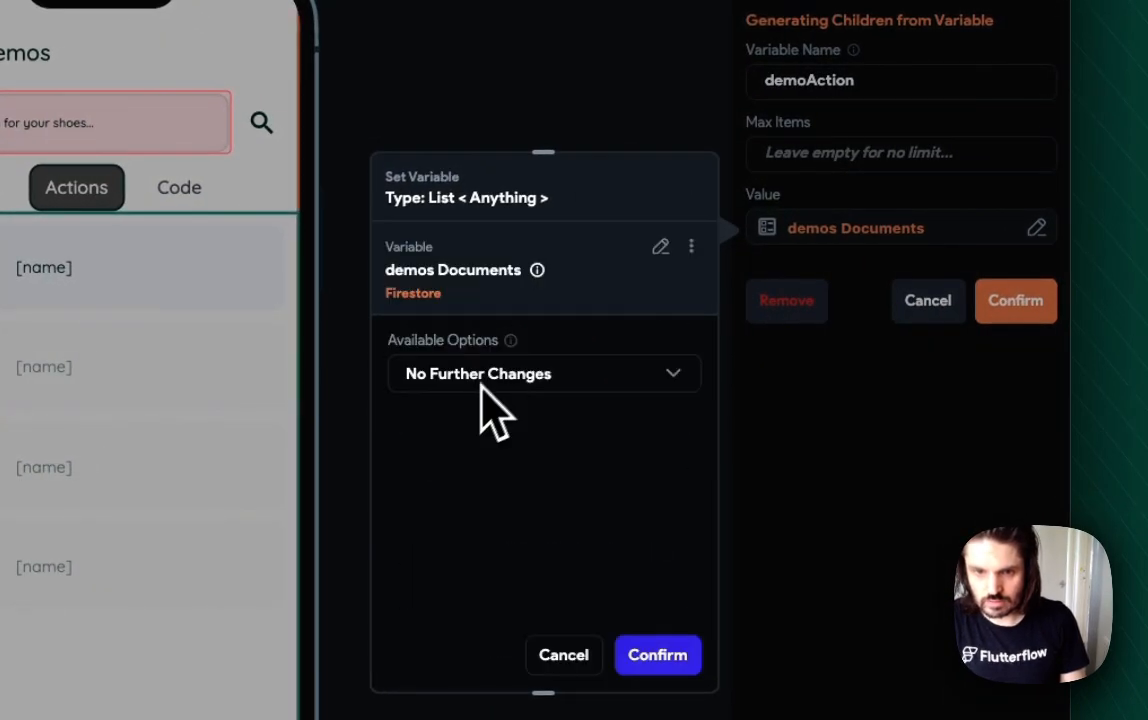
{"action": "left_click", "coordinate": [479, 384]}
{"action": "left_click", "coordinate": [497, 267]}
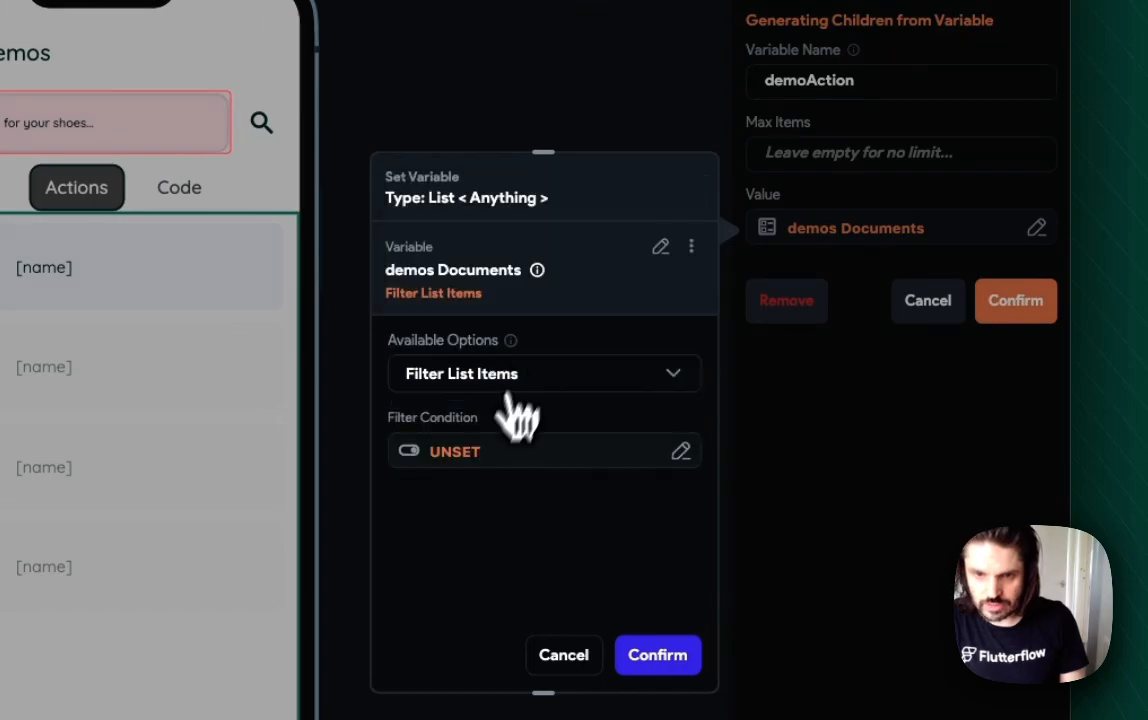
Build the Actions filter condition from Item in List, using the category document property with List Contains Item.
{"action": "left_click", "coordinate": [462, 452]}
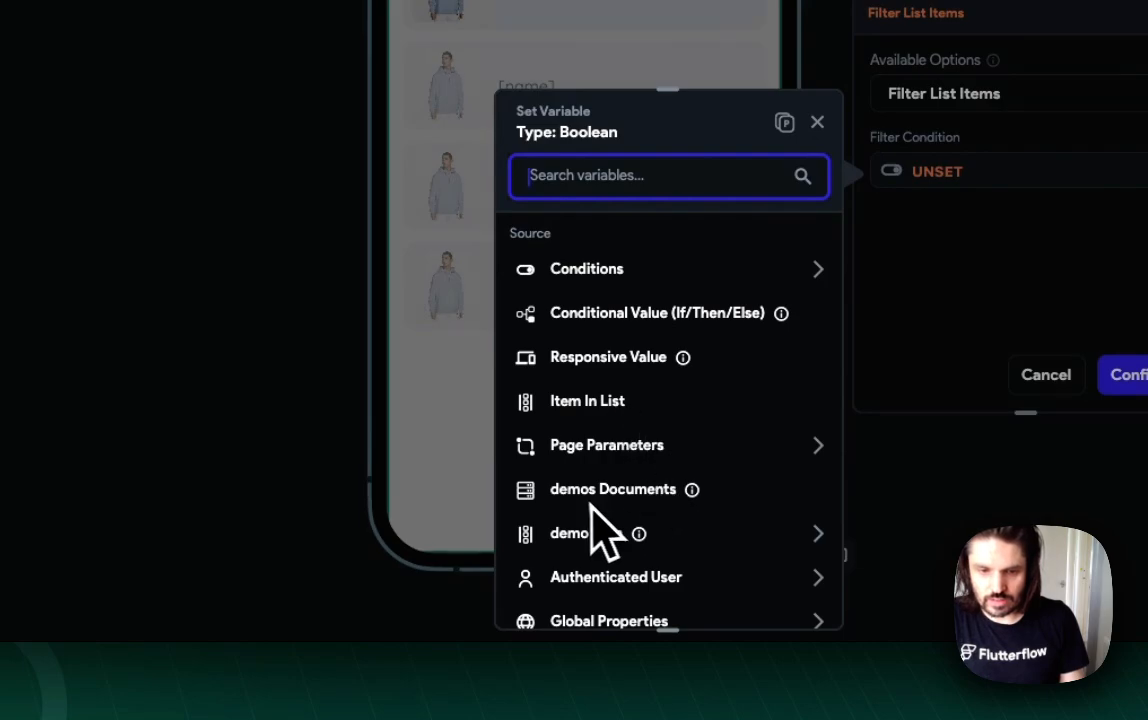
{"action": "left_click", "coordinate": [566, 410]}
{"action": "left_click", "coordinate": [588, 322]}
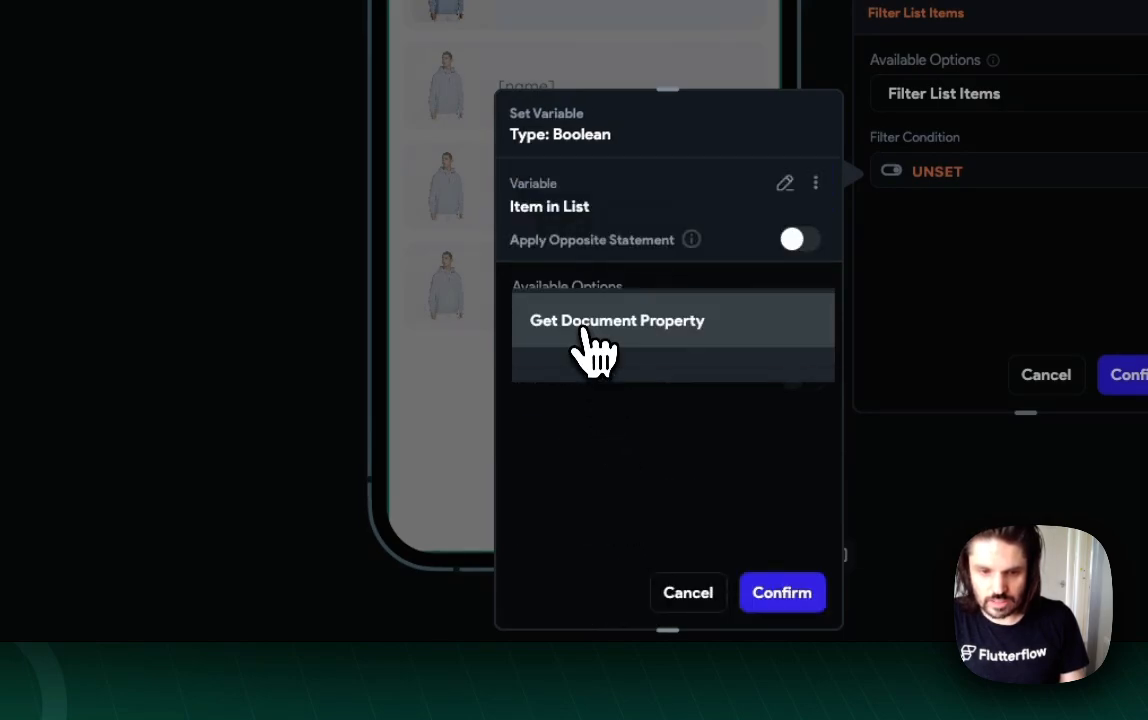
{"action": "left_click", "coordinate": [597, 322]}
{"action": "left_click", "coordinate": [588, 400]}
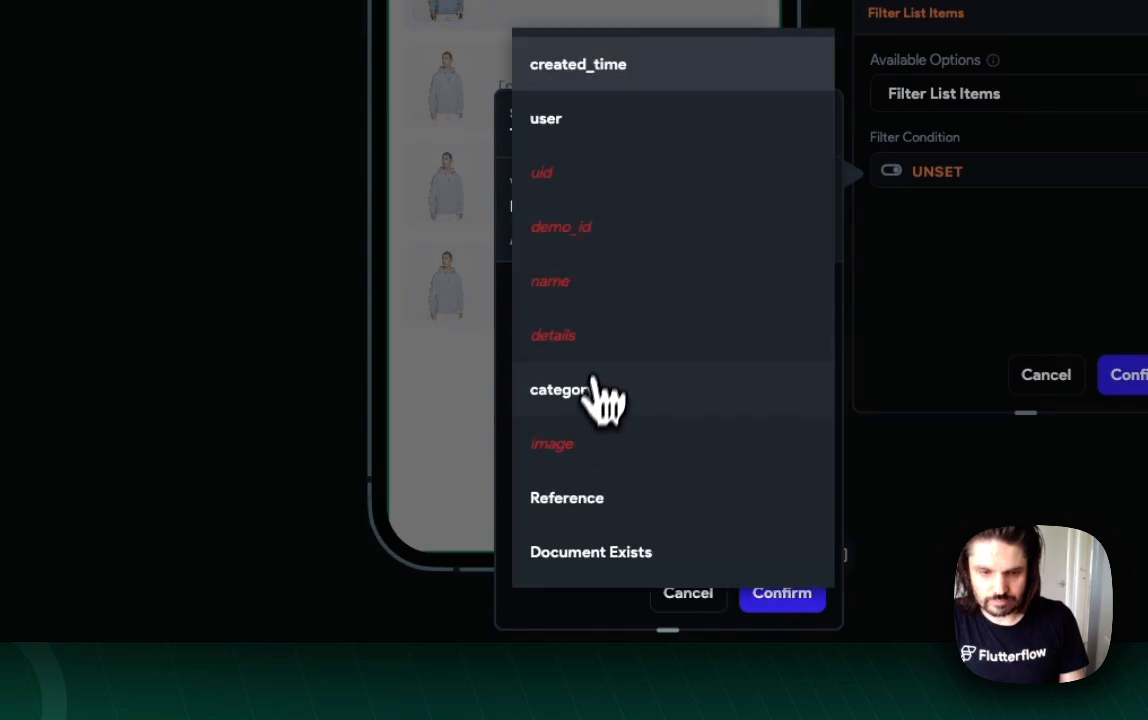
{"action": "left_click", "coordinate": [625, 403]}
{"action": "left_click", "coordinate": [600, 468]}
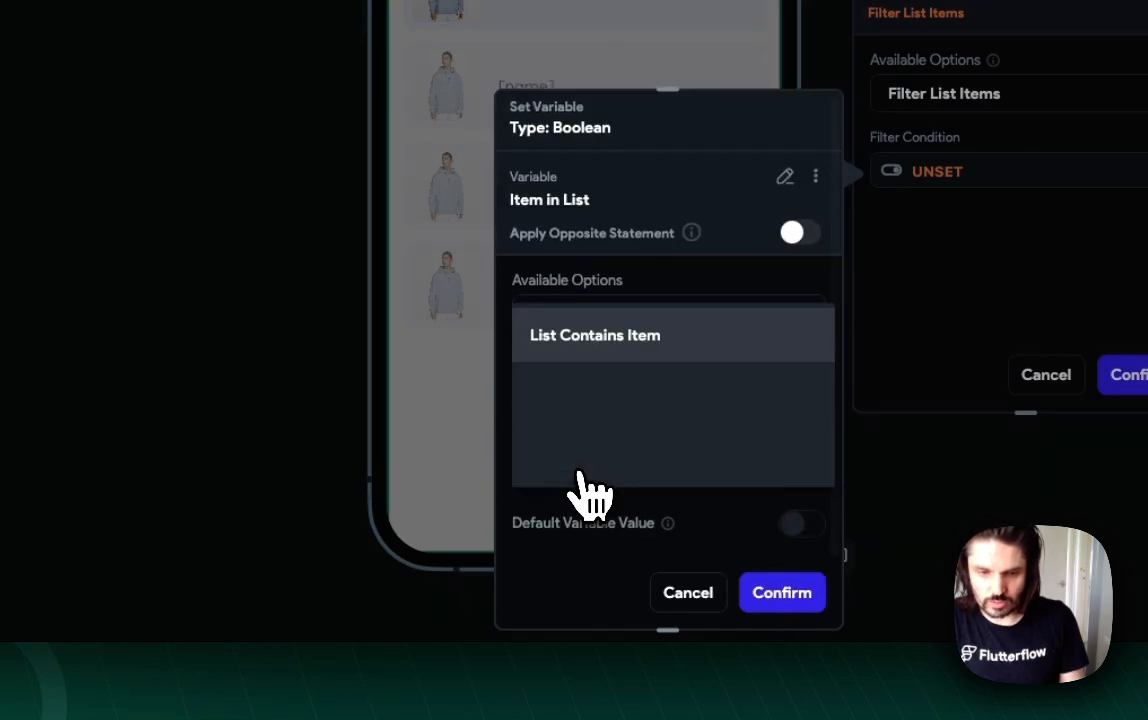
{"action": "left_click", "coordinate": [612, 338]}
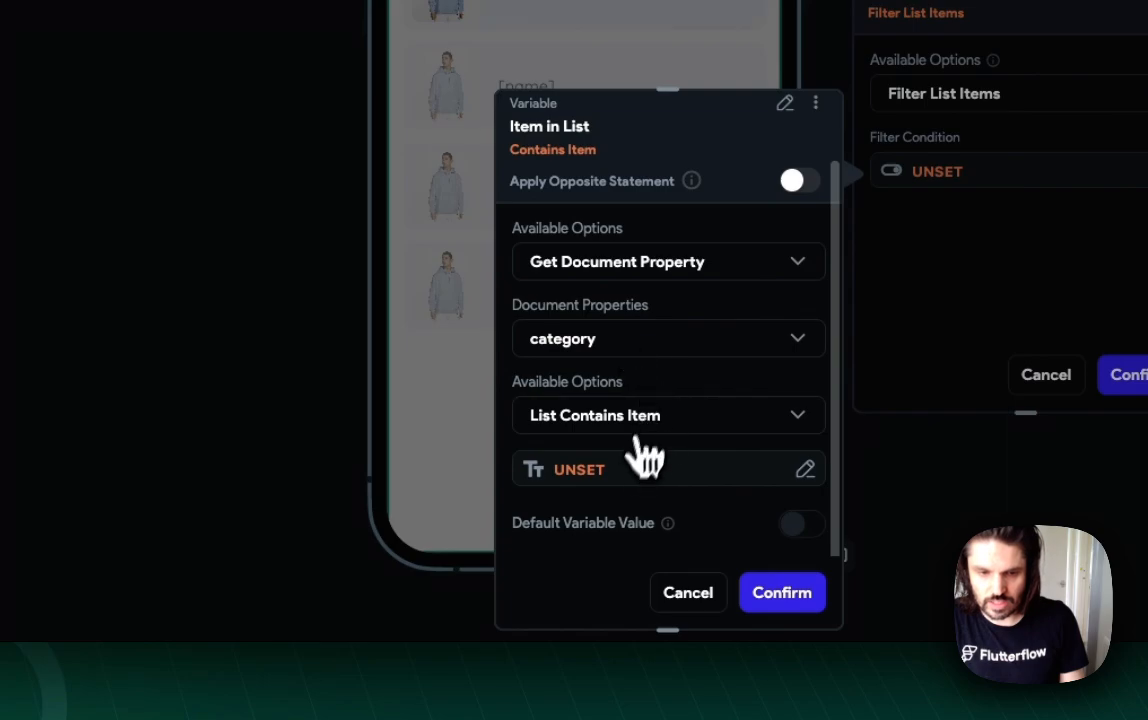
Set the item the category list must contain to a Combine Text reading "Action" and confirm the column's filtered value.
{"action": "left_click", "coordinate": [600, 470]}
{"action": "type", "text": "com"}
{"action": "type", "text": "bin"}
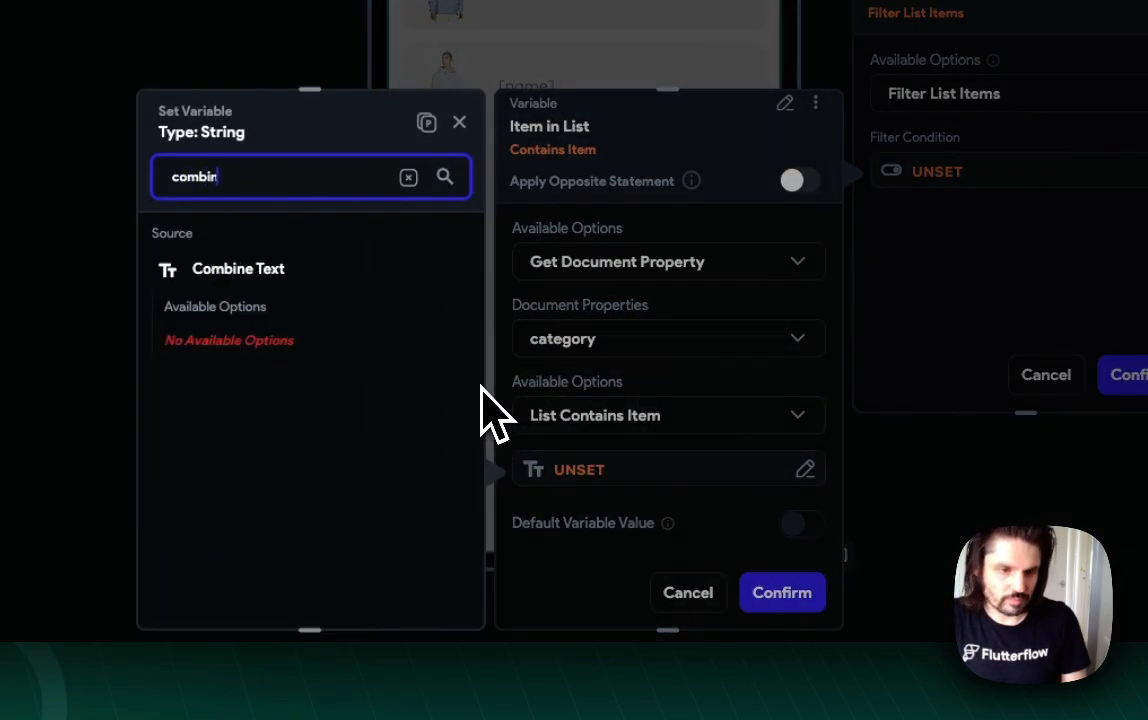
{"action": "left_click", "coordinate": [330, 272]}
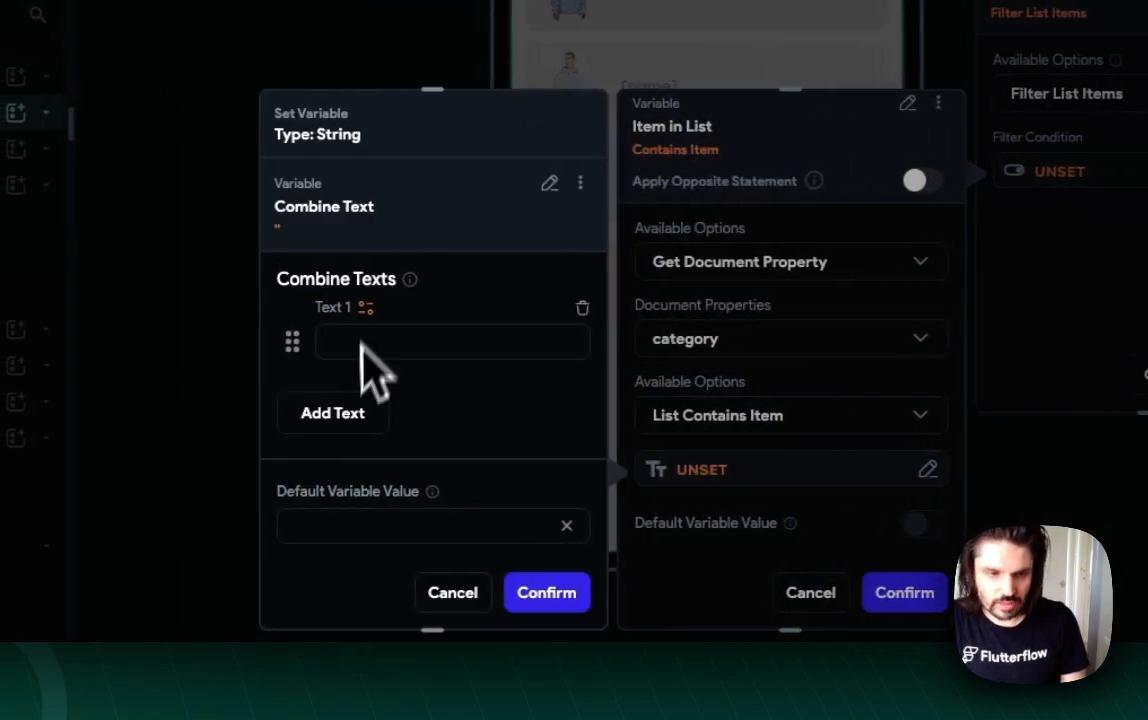
{"action": "left_click", "coordinate": [353, 342]}
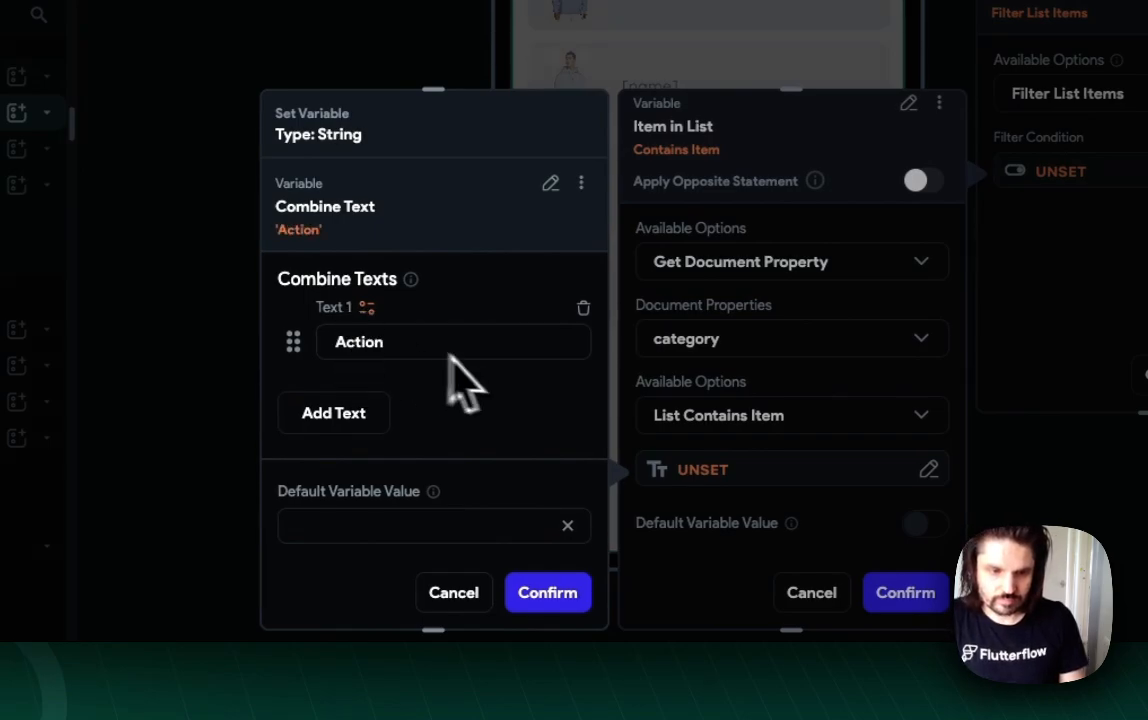
{"action": "left_click", "coordinate": [548, 592]}
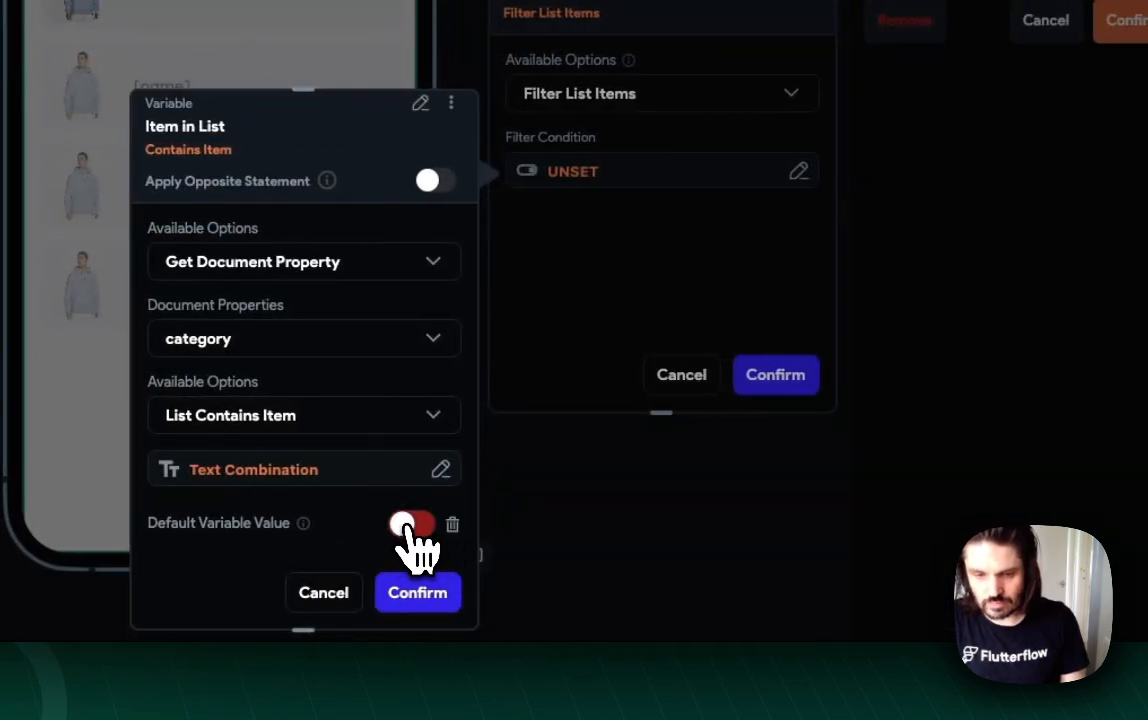
{"action": "left_click", "coordinate": [414, 594]}
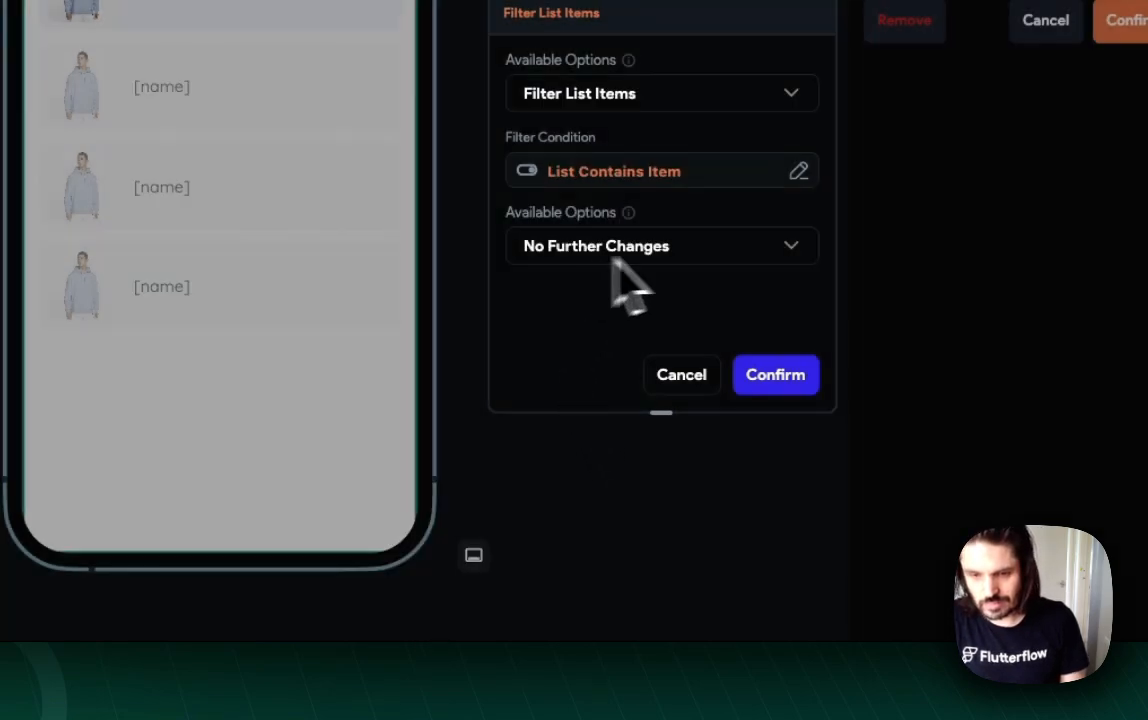
{"action": "left_click", "coordinate": [780, 378]}
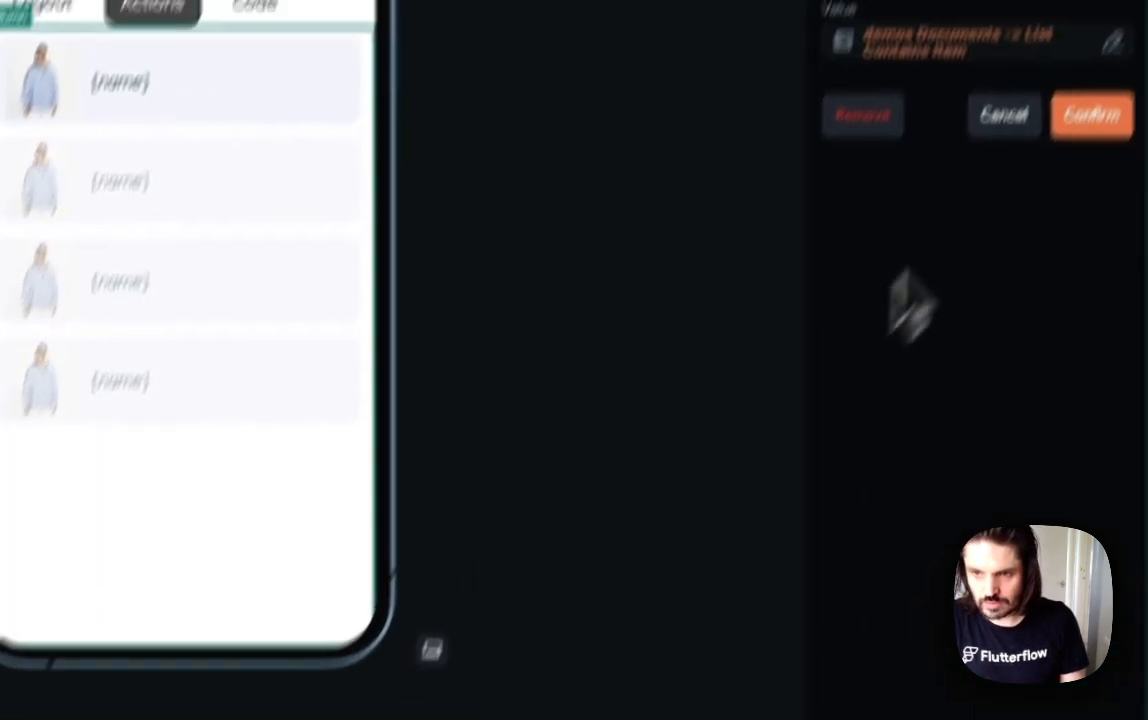
{"action": "left_click", "coordinate": [1124, 20]}
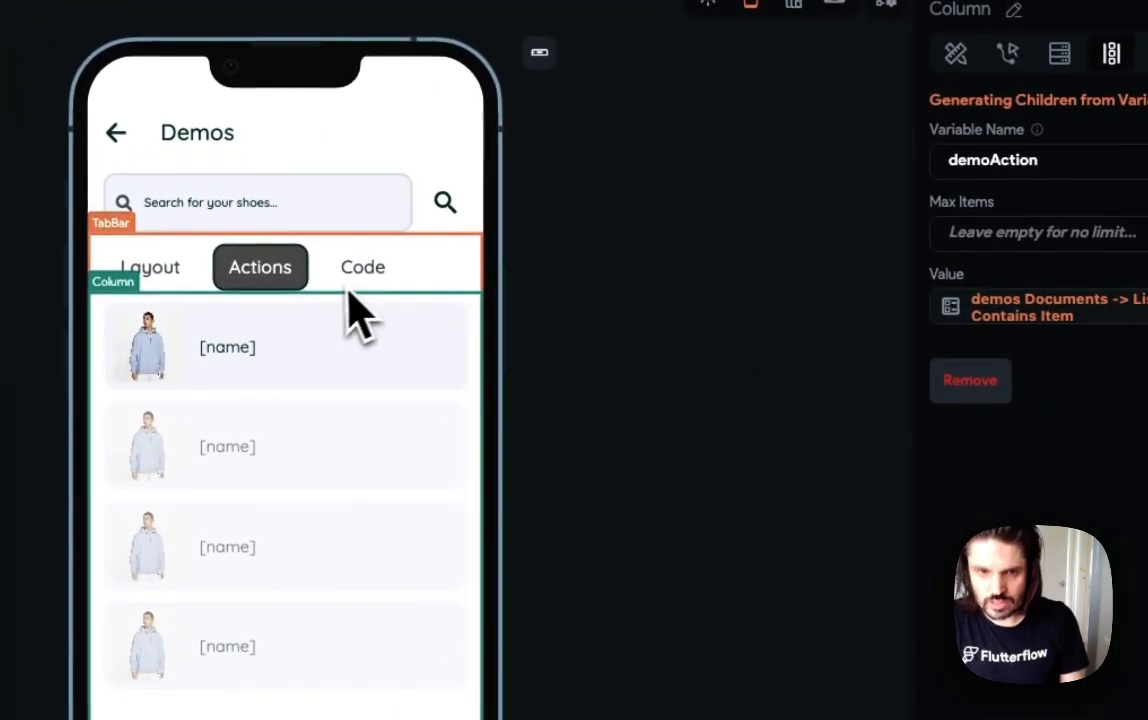
Rename the generating variable of the Code tab's column to demoCode and confirm it.
{"action": "left_click", "coordinate": [365, 268]}
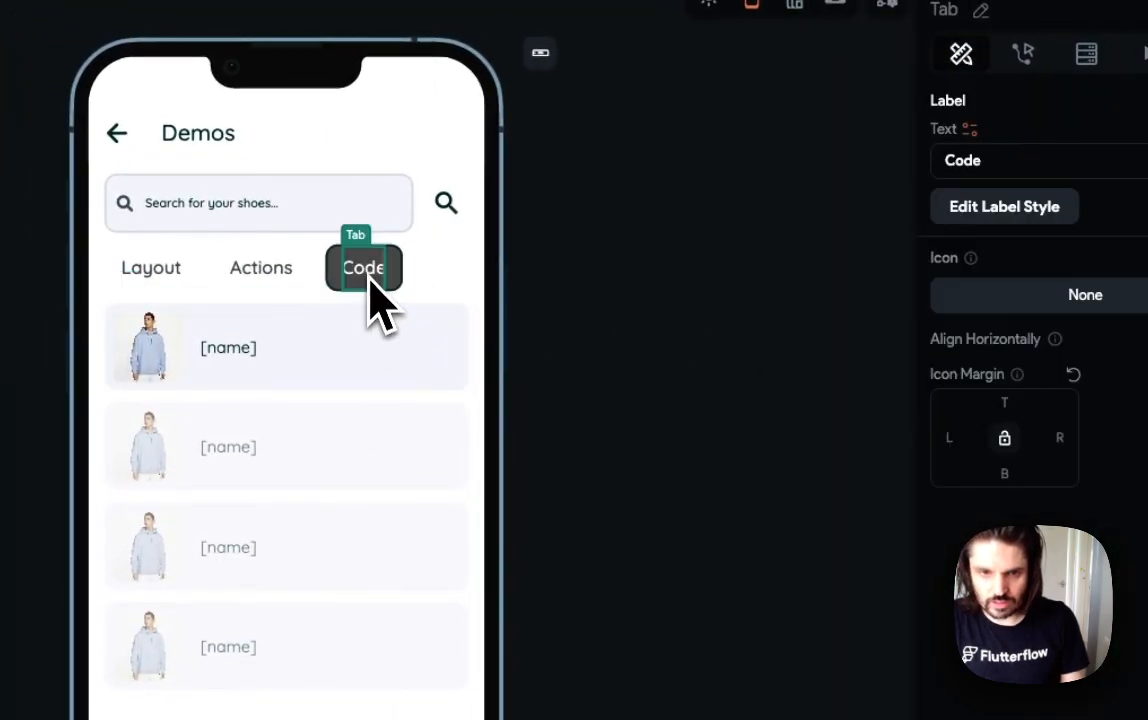
{"action": "left_click", "coordinate": [354, 487]}
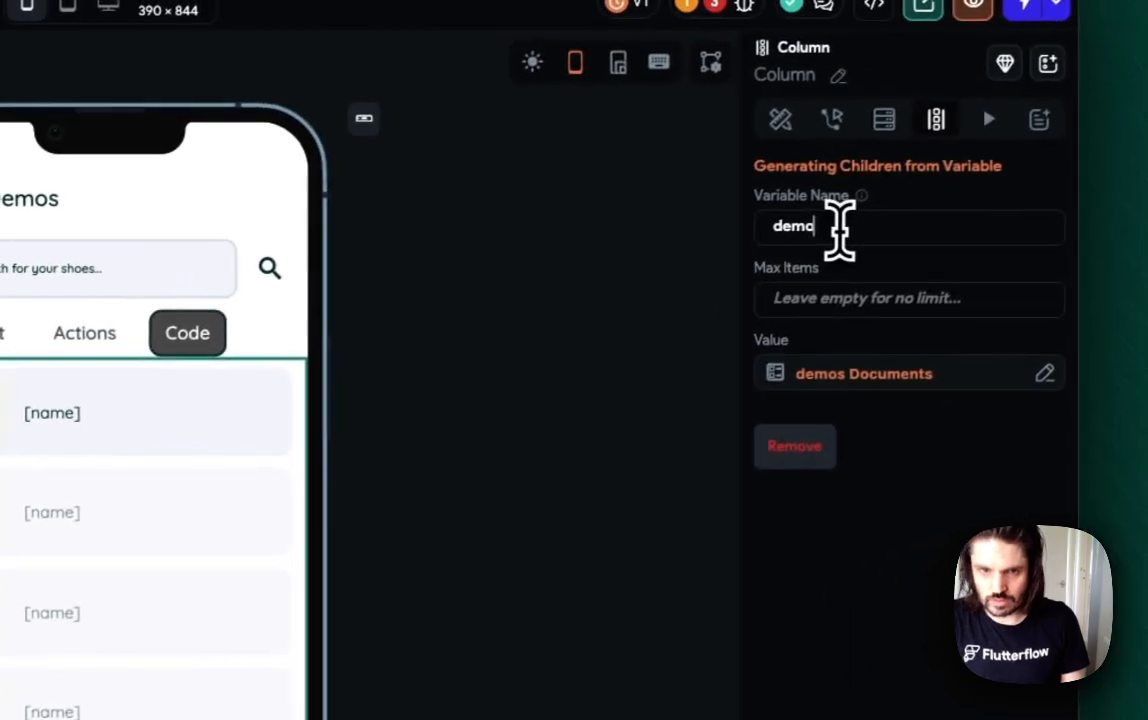
{"action": "type", "text": "Code"}
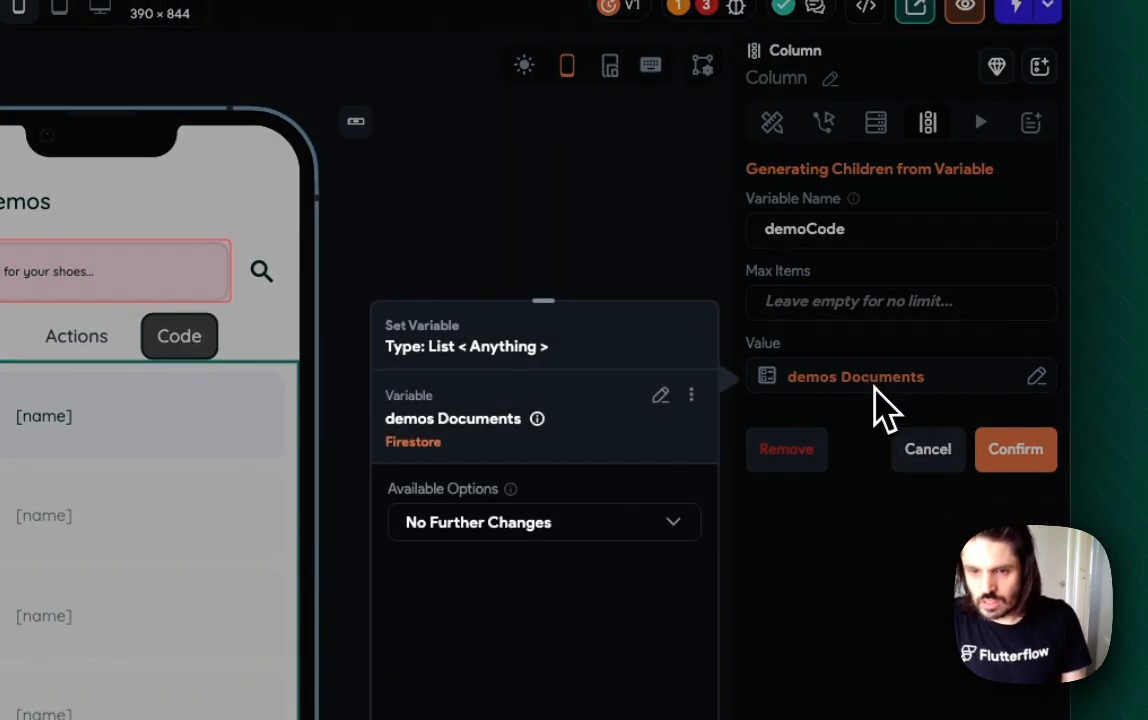
{"action": "left_click", "coordinate": [1015, 452]}
Select demos Documents again as the Code column's value and apply Filter List Items to it.
{"action": "left_click", "coordinate": [880, 382]}
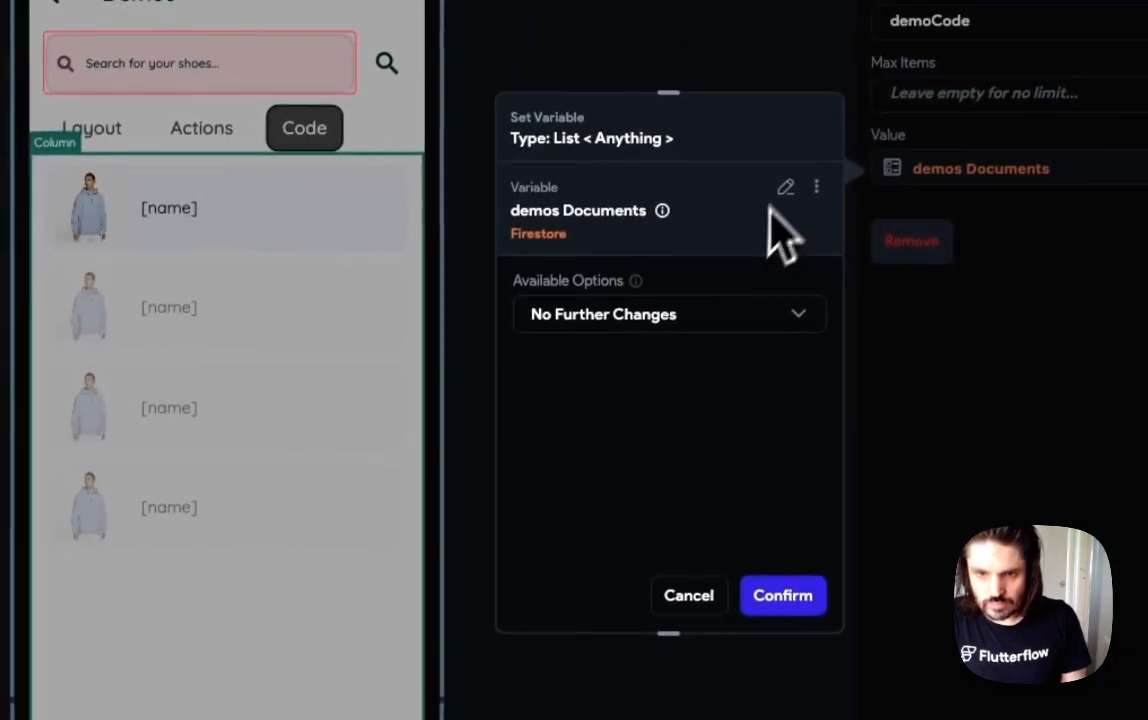
{"action": "left_click", "coordinate": [628, 318]}
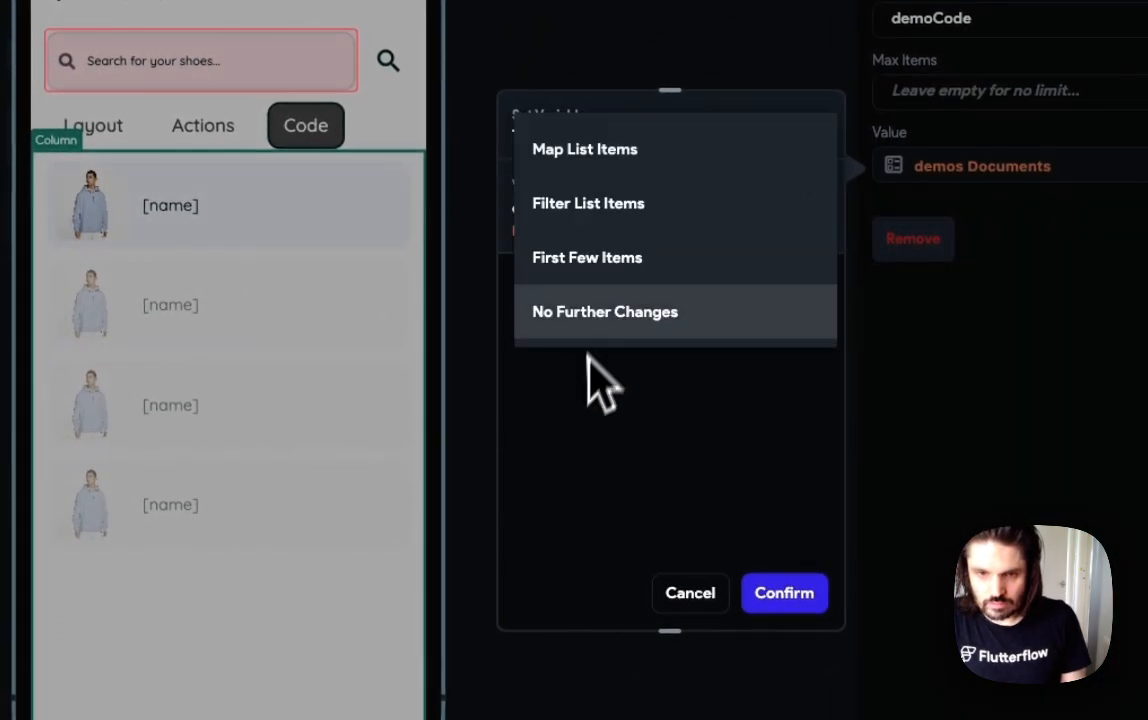
{"action": "left_click", "coordinate": [622, 314]}
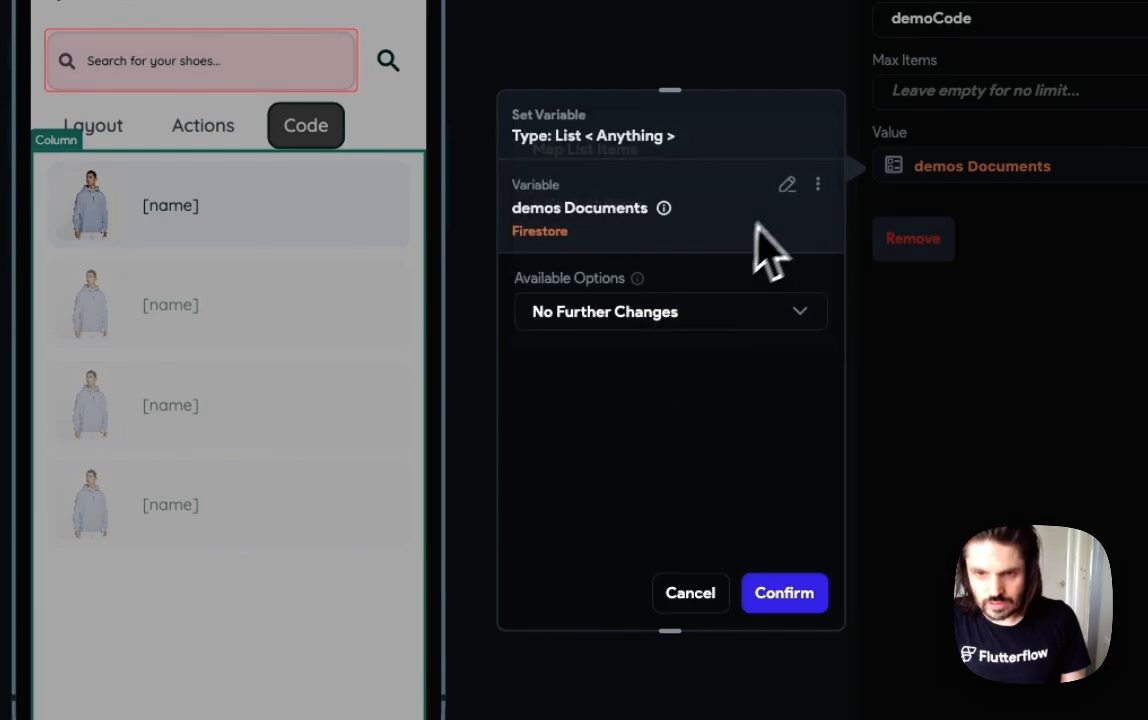
{"action": "left_click", "coordinate": [788, 186]}
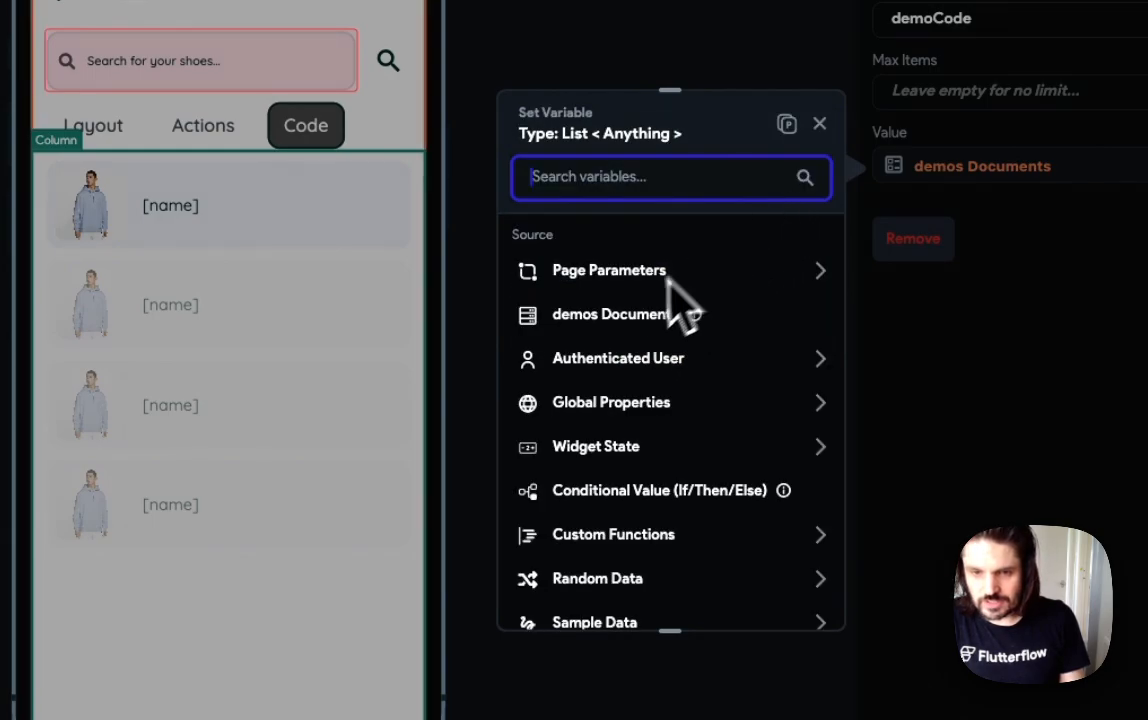
{"action": "left_click", "coordinate": [615, 314]}
{"action": "left_click", "coordinate": [640, 340]}
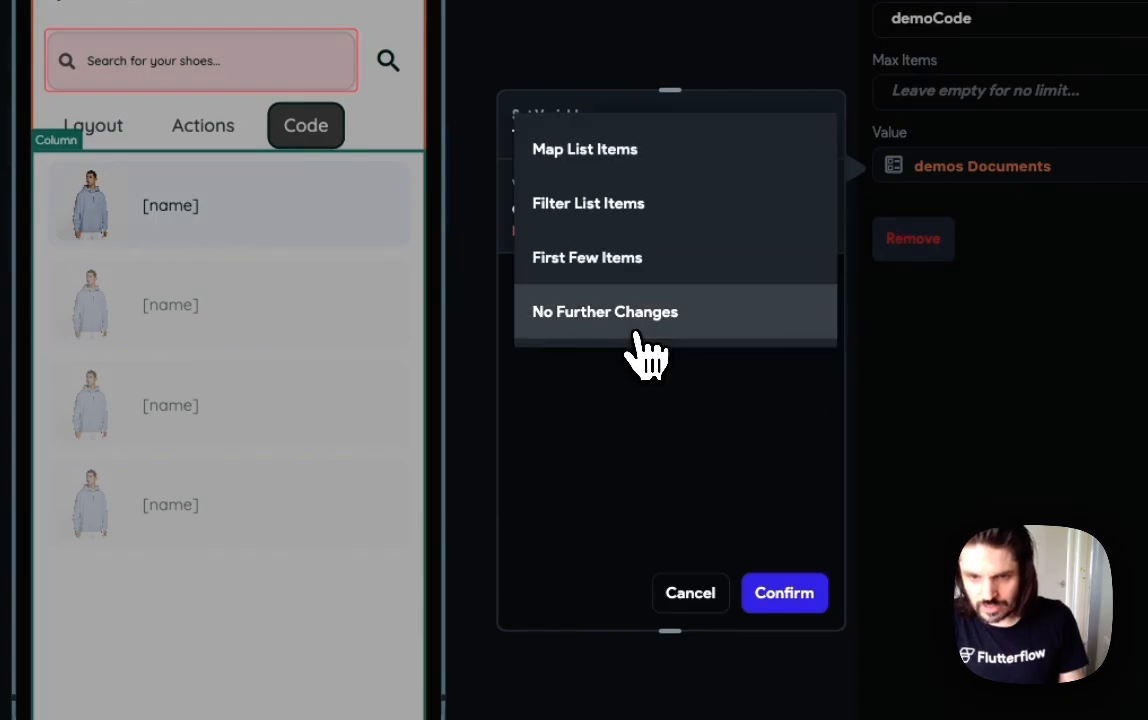
{"action": "left_click", "coordinate": [636, 212]}
Build the Code filter condition from Item in List, using the category document property with List Contains Item.
{"action": "left_click", "coordinate": [580, 390]}
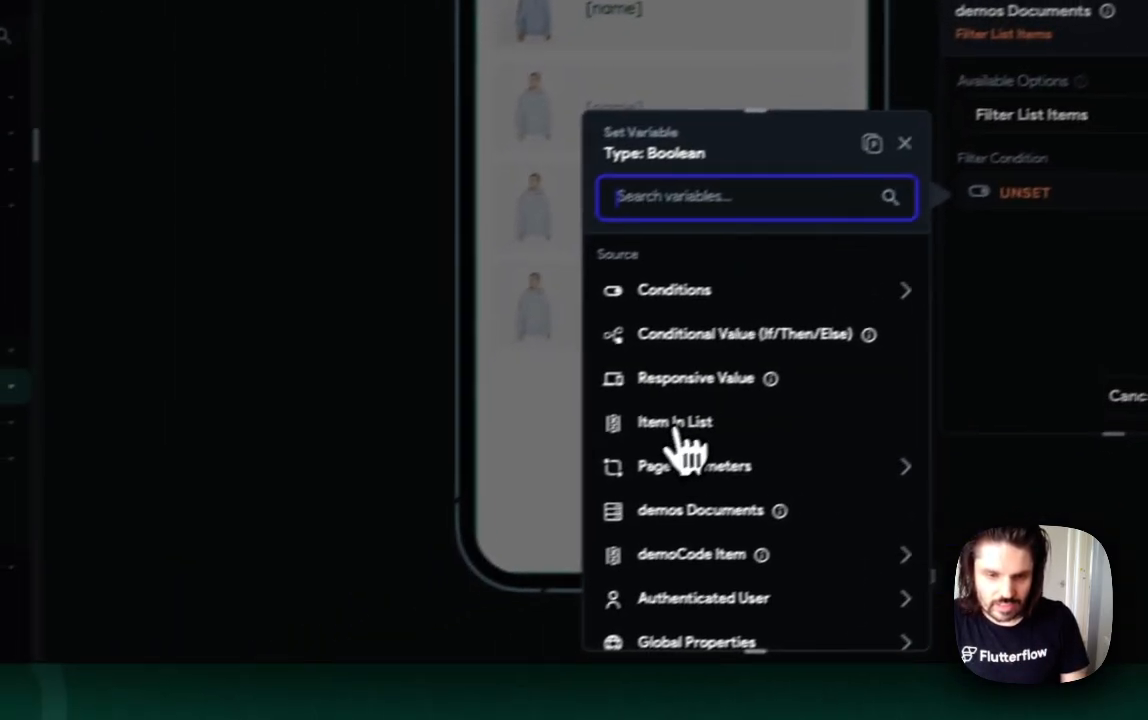
{"action": "left_click", "coordinate": [678, 425]}
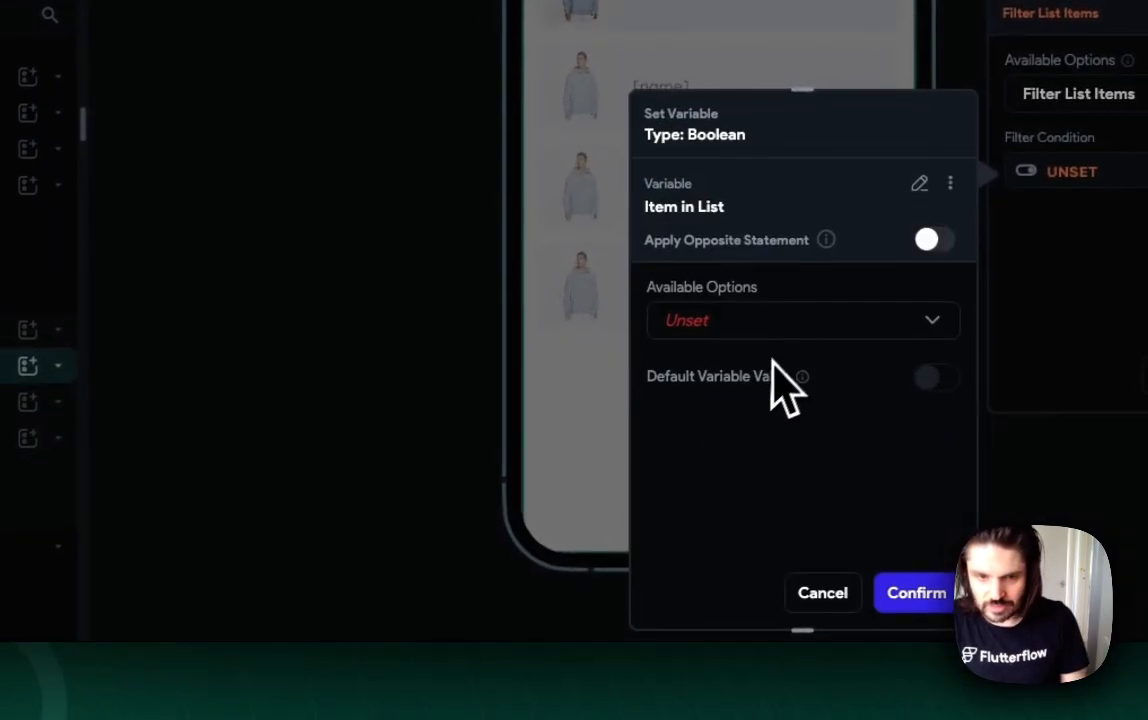
{"action": "left_click", "coordinate": [712, 340]}
{"action": "left_click", "coordinate": [764, 340]}
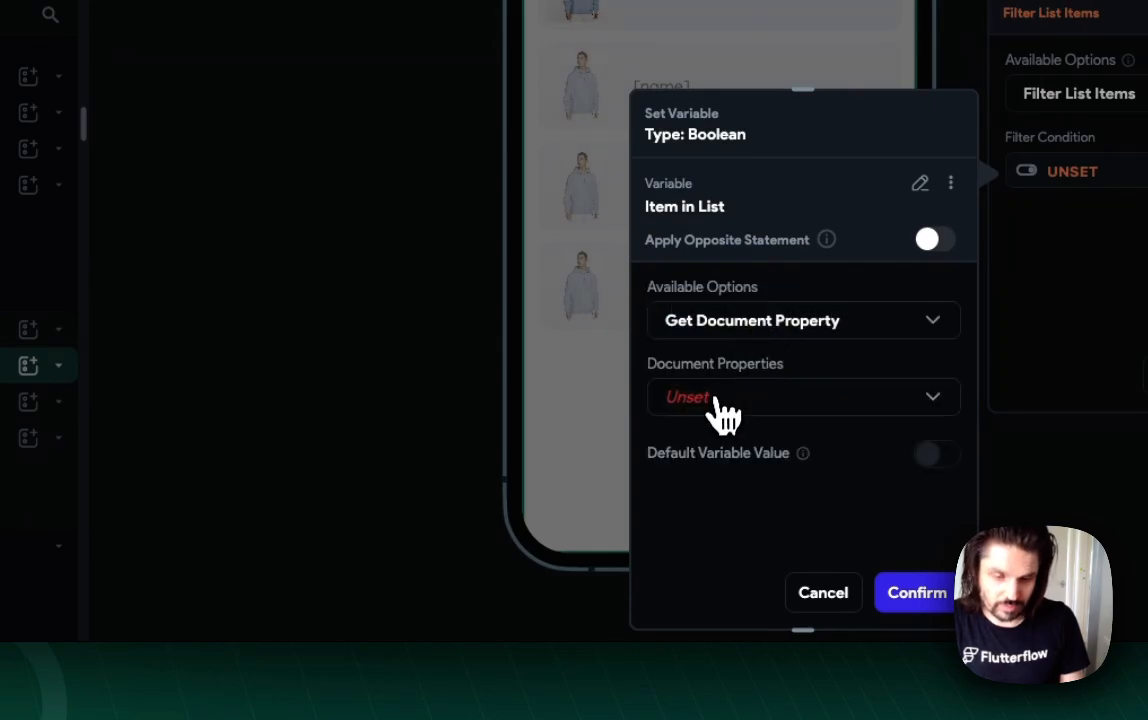
{"action": "left_click", "coordinate": [722, 410]}
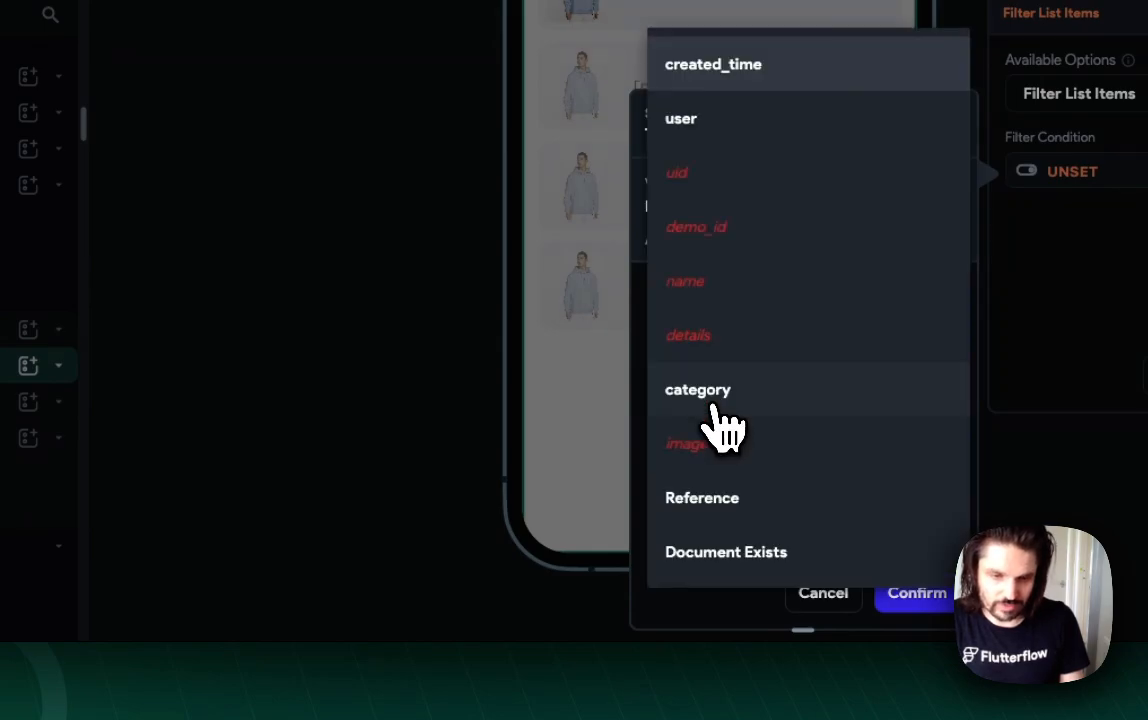
{"action": "left_click", "coordinate": [776, 392]}
{"action": "left_click", "coordinate": [740, 468]}
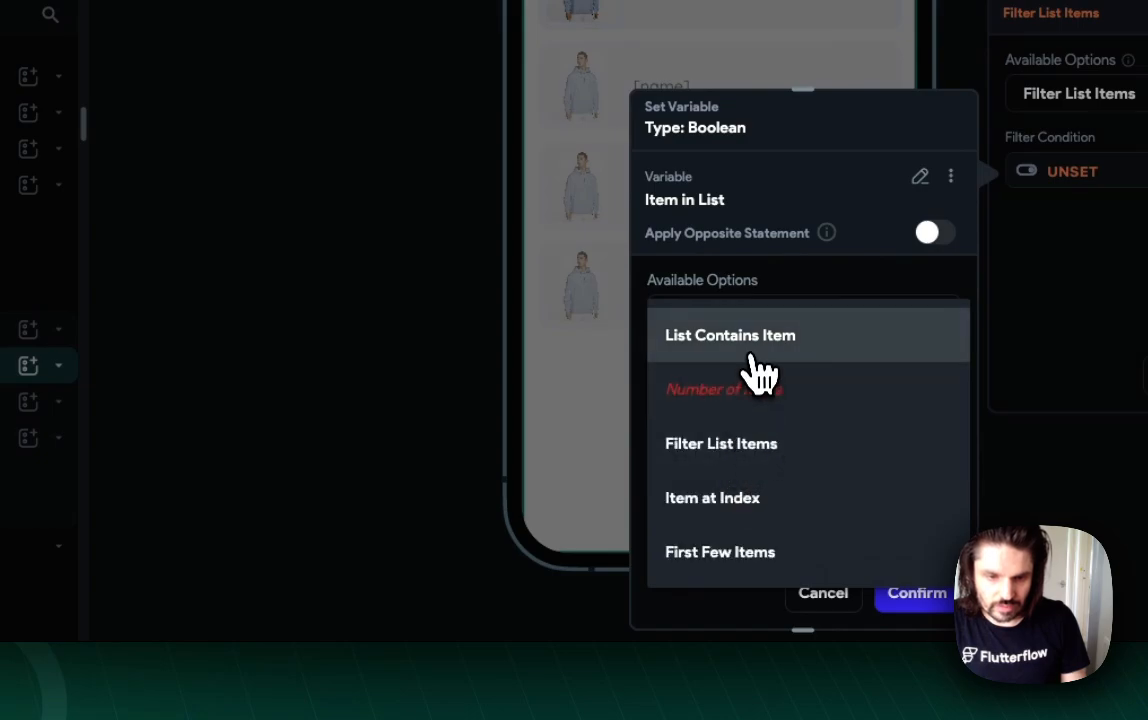
{"action": "left_click", "coordinate": [765, 333]}
Set the item the category list must contain to a Code Expression reading "Code", check it for errors and confirm it.
{"action": "left_click", "coordinate": [745, 472]}
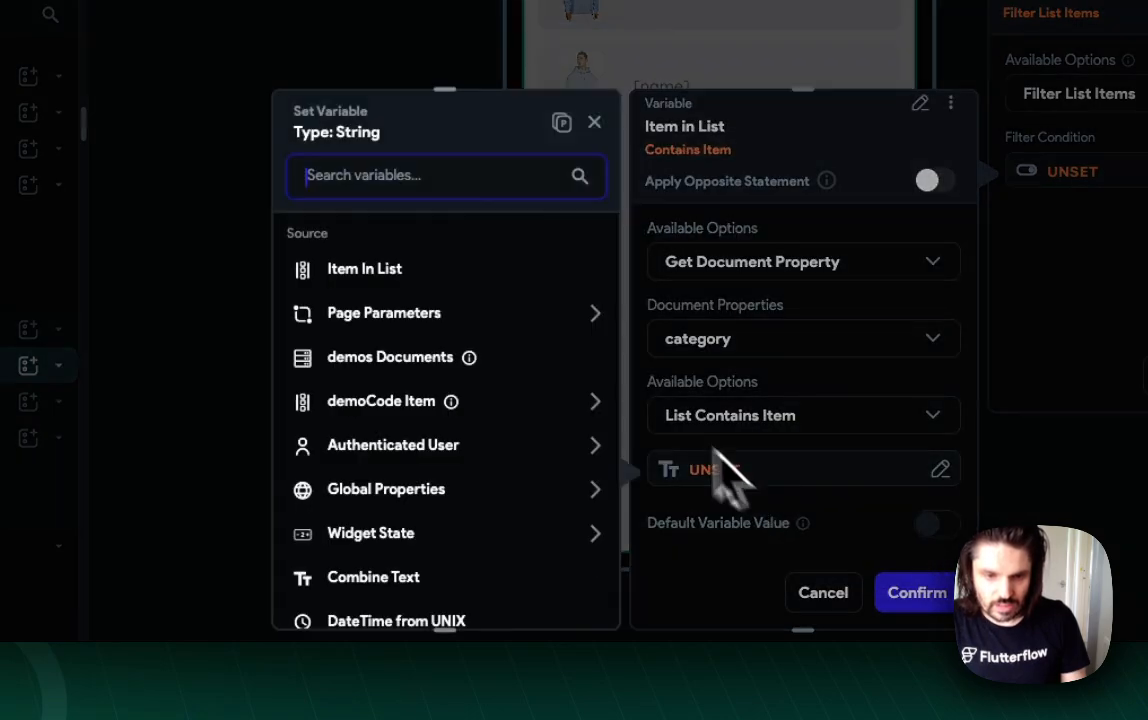
{"action": "type", "text": "code"}
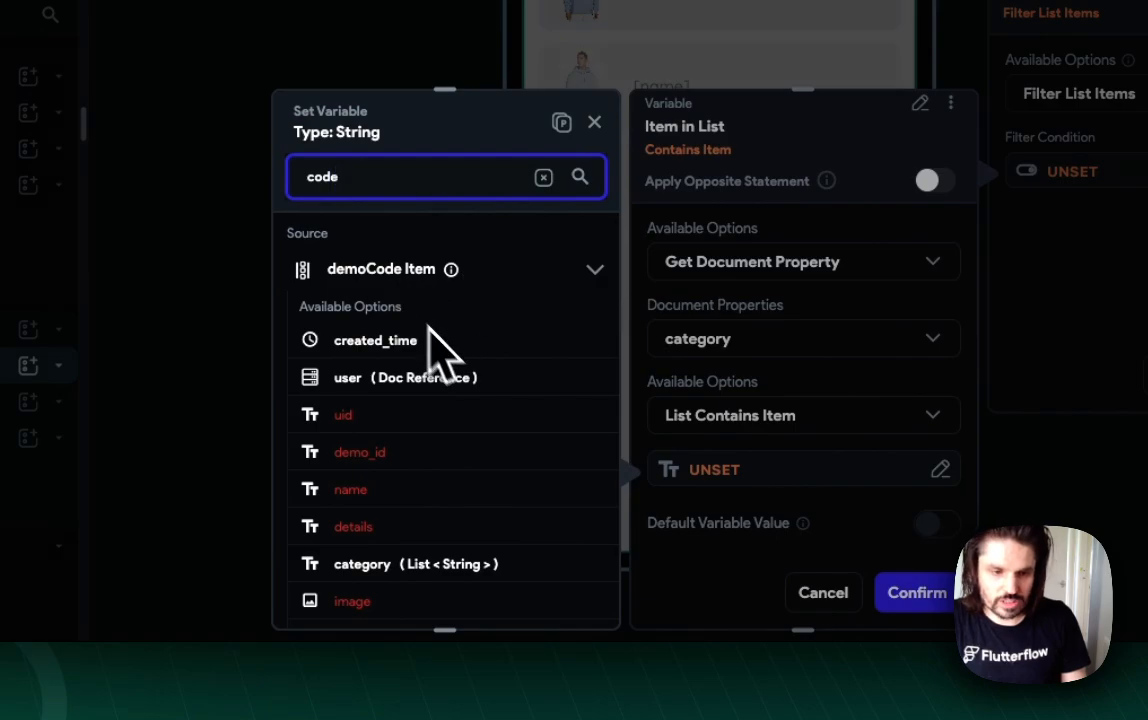
{"action": "scroll", "coordinate": [440, 360], "scroll_direction": "down", "scroll_amount": 3}
{"action": "left_click", "coordinate": [452, 540]}
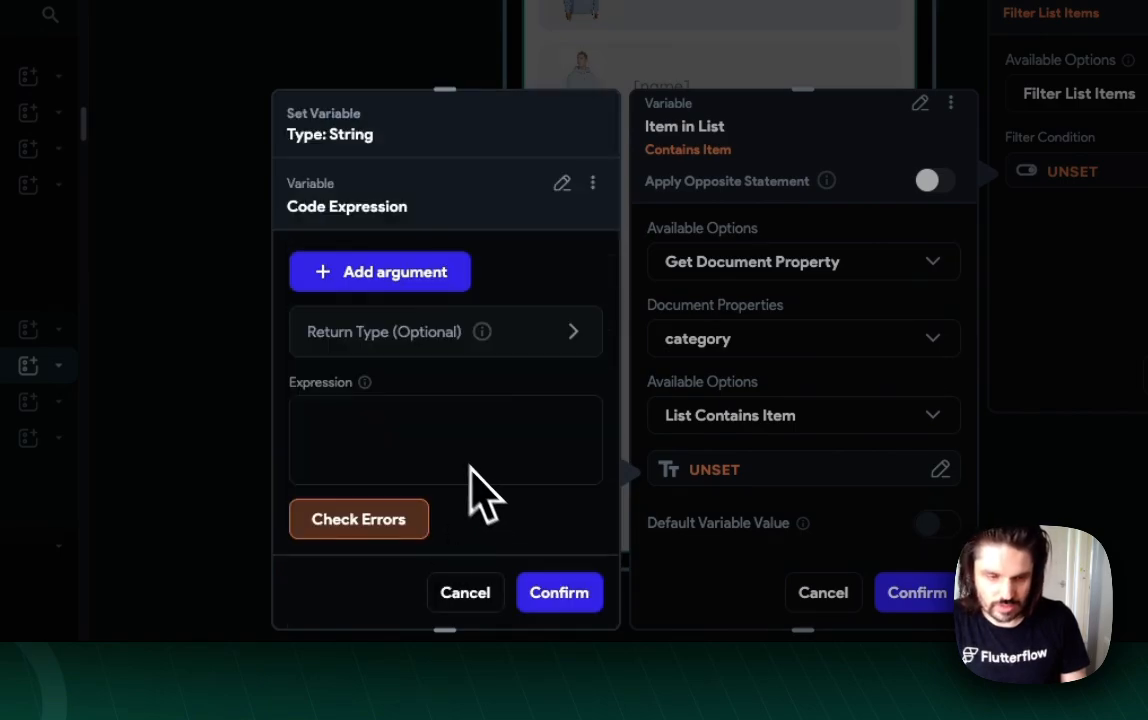
{"action": "left_click", "coordinate": [368, 453]}
{"action": "type", "text": "'"}
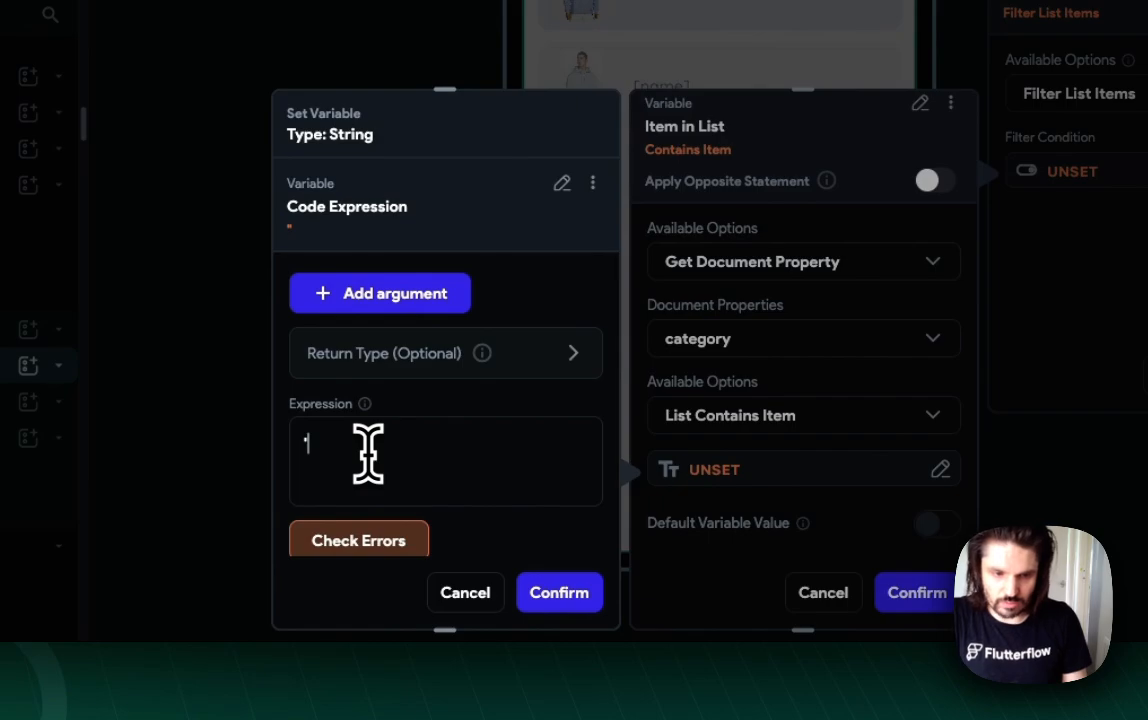
{"action": "type", "text": "Cod"}
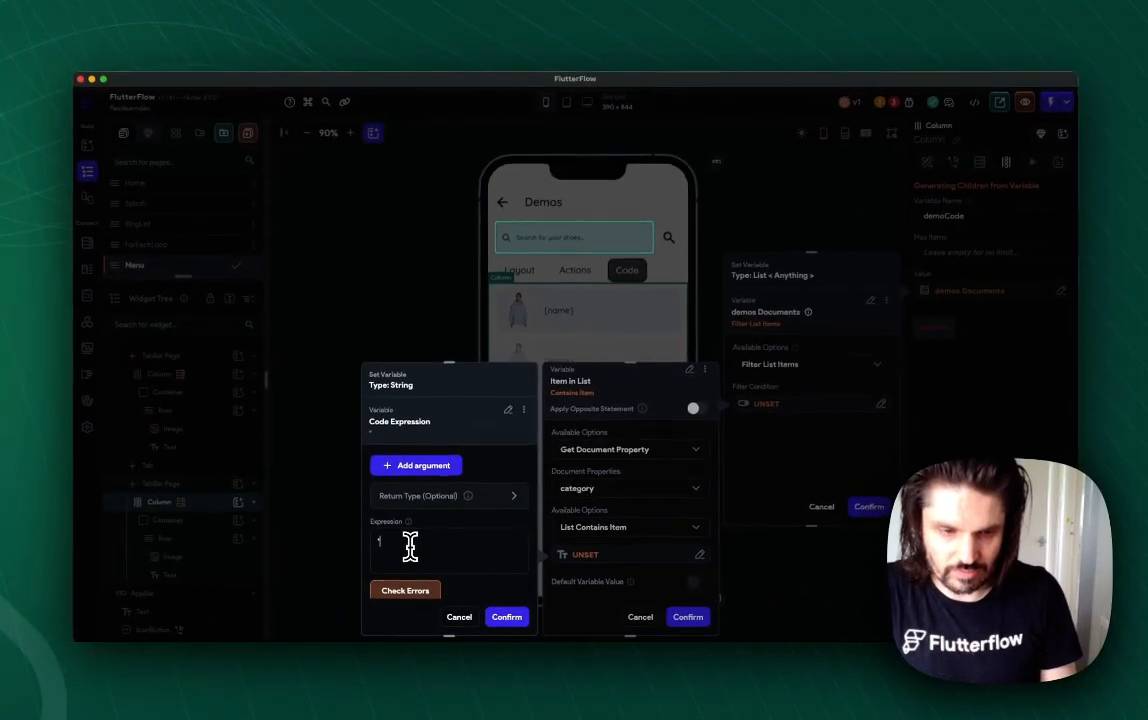
{"action": "type", "text": "e\""}
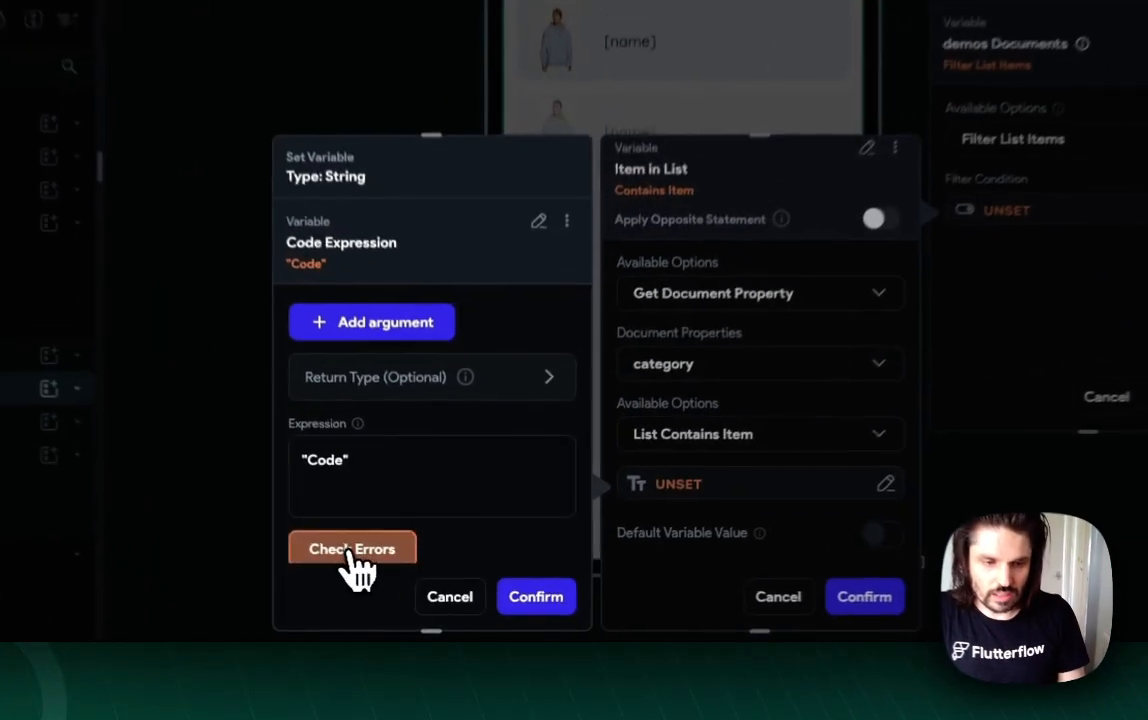
{"action": "left_click", "coordinate": [352, 552]}
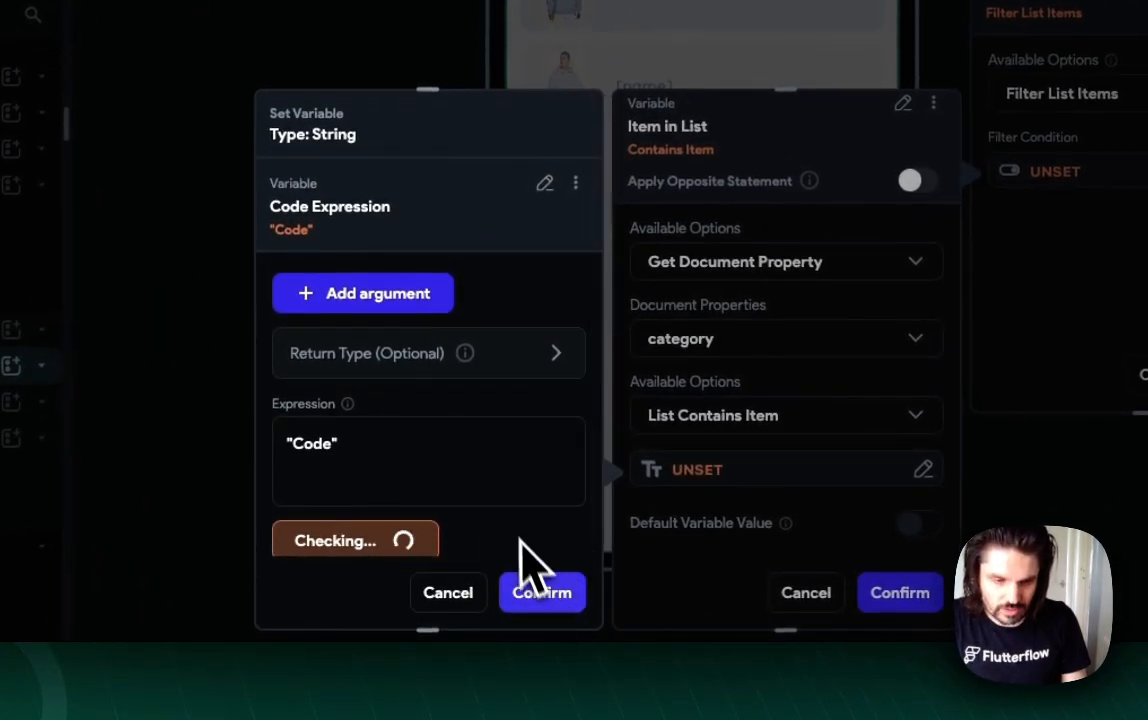
{"action": "scroll", "coordinate": [524, 555], "scroll_direction": "down", "scroll_amount": 2}
{"action": "left_click", "coordinate": [541, 593]}
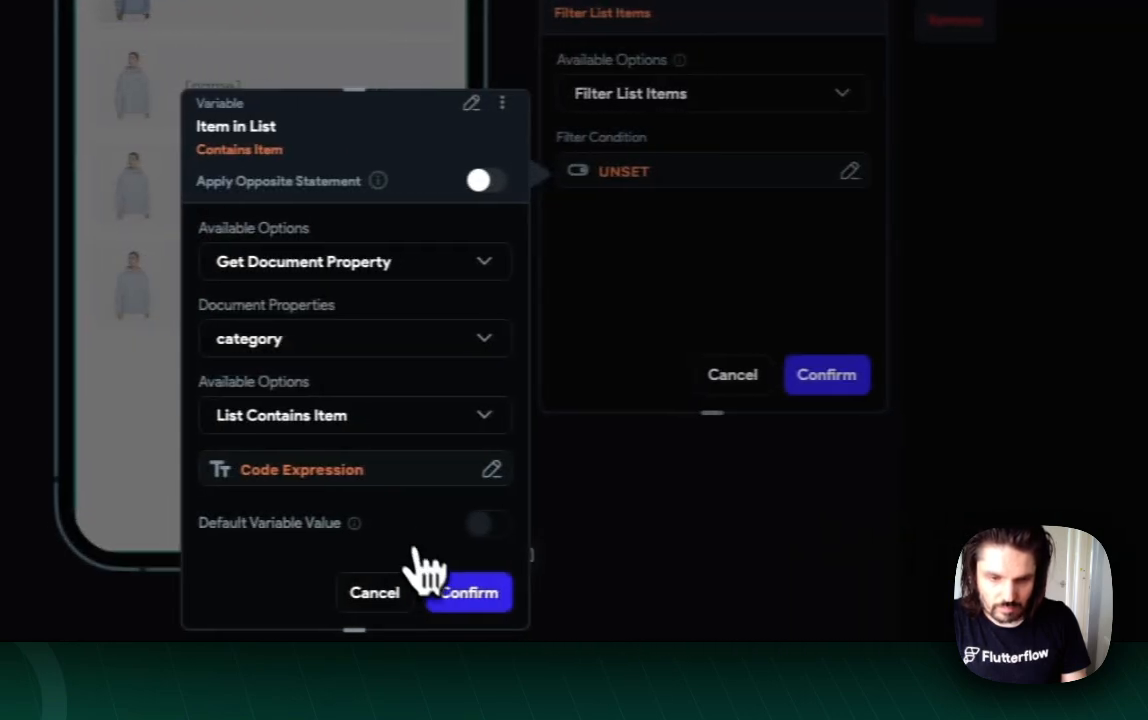
Confirm the filter condition and apply the filtered demos Documents list as the Code column's generating variable.
{"action": "left_click", "coordinate": [462, 590]}
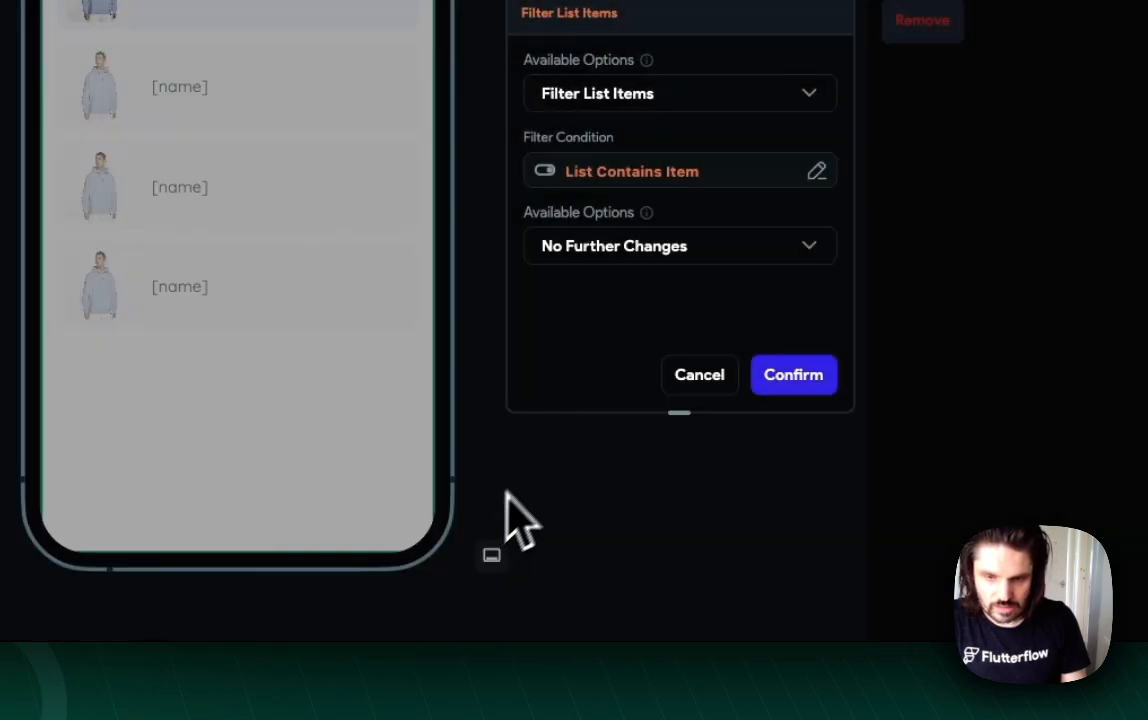
{"action": "left_click", "coordinate": [757, 380]}
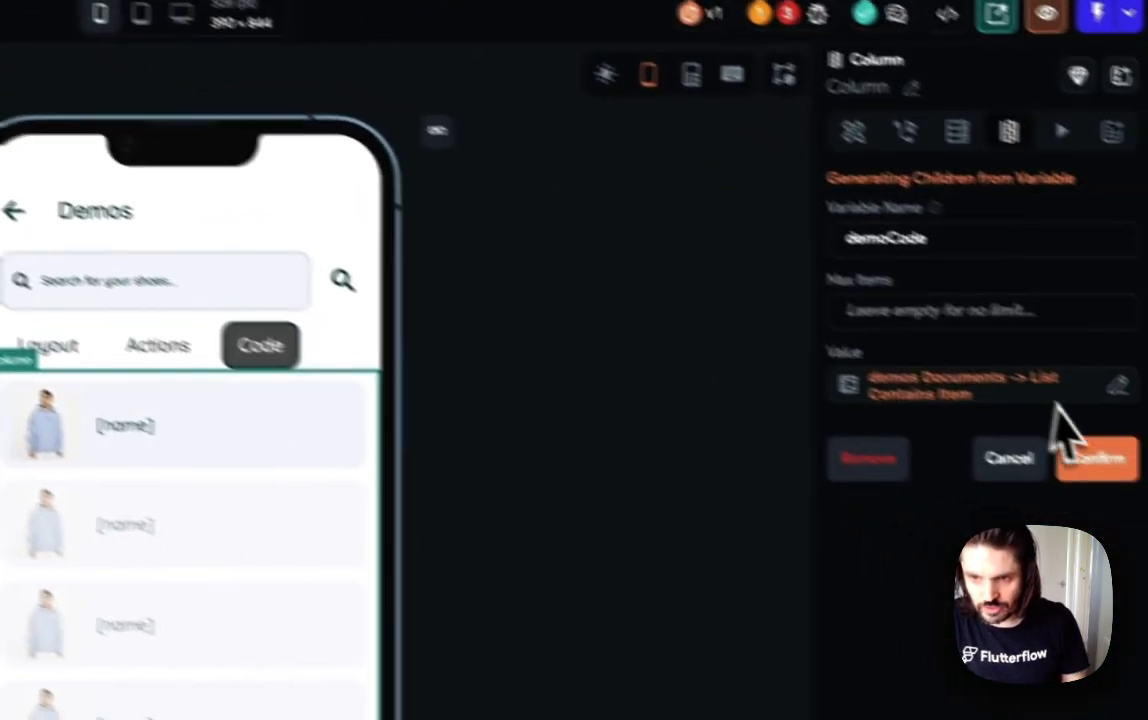
{"action": "left_click", "coordinate": [1008, 420]}
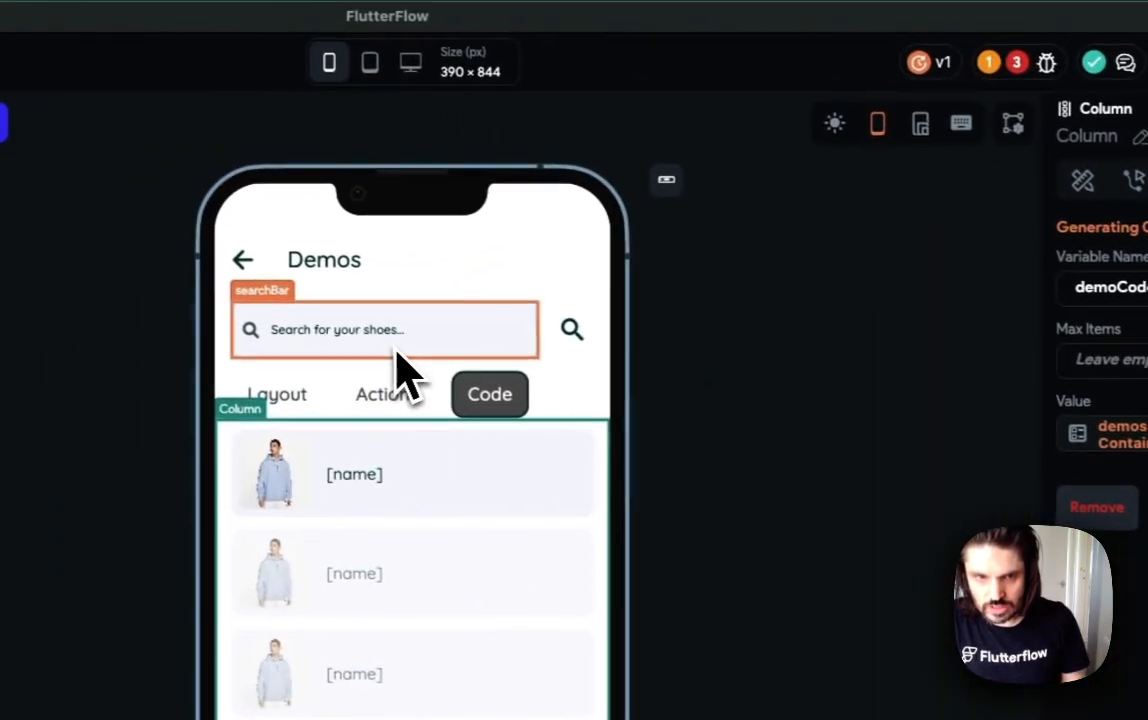
Delete the search icon button beside the search bar on the Demos page.
{"action": "left_click", "coordinate": [85, 255]}
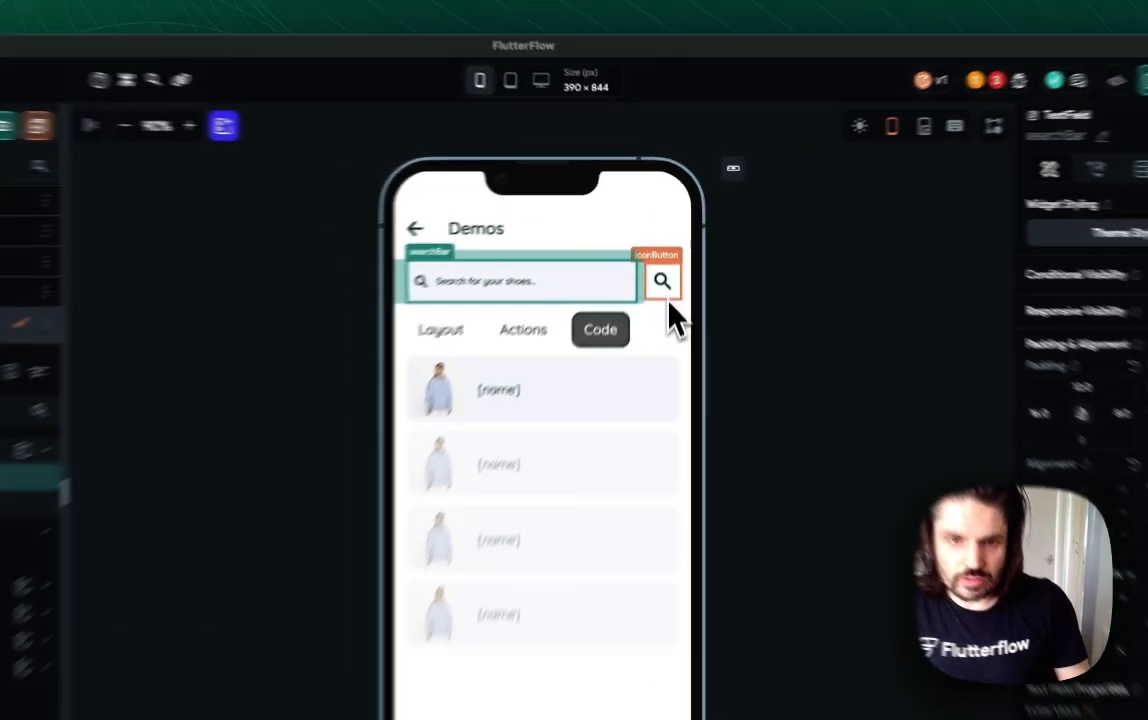
{"action": "left_click", "coordinate": [668, 250]}
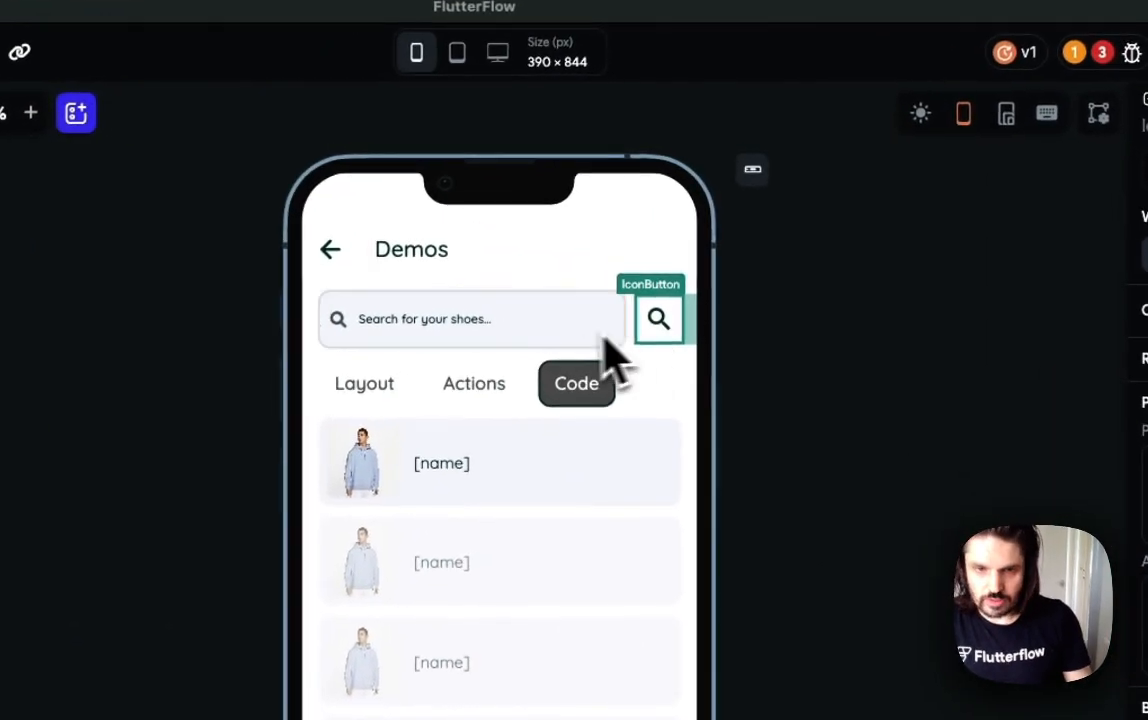
{"action": "left_click", "coordinate": [354, 334]}
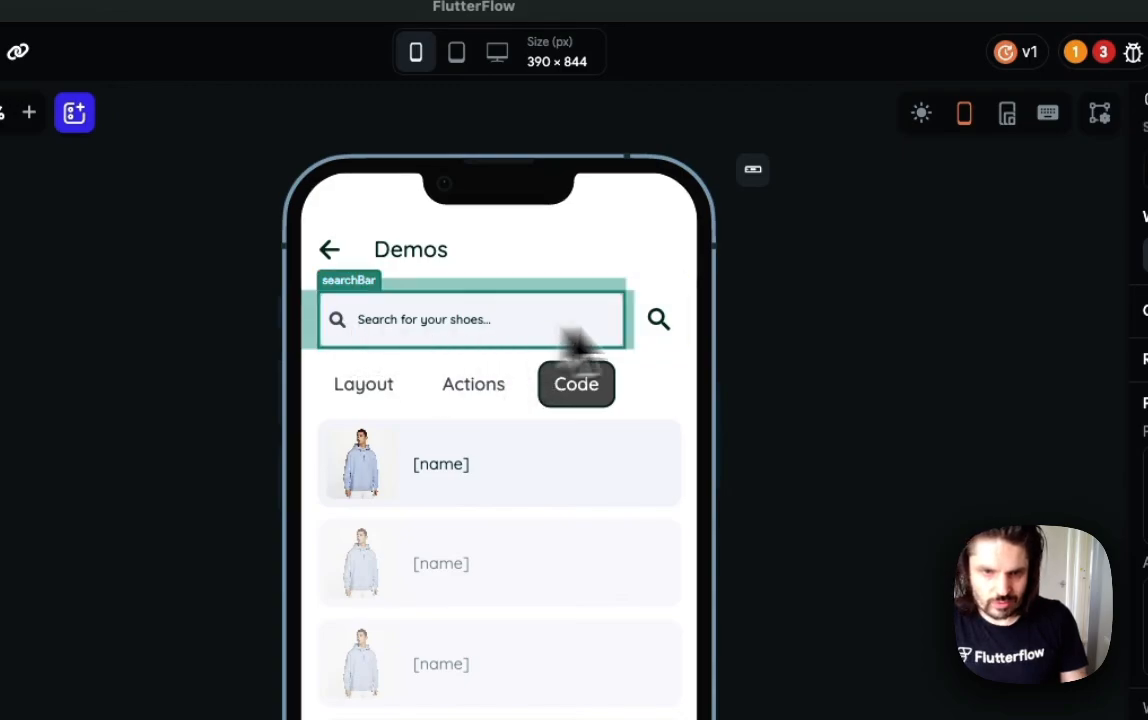
{"action": "left_click", "coordinate": [656, 336]}
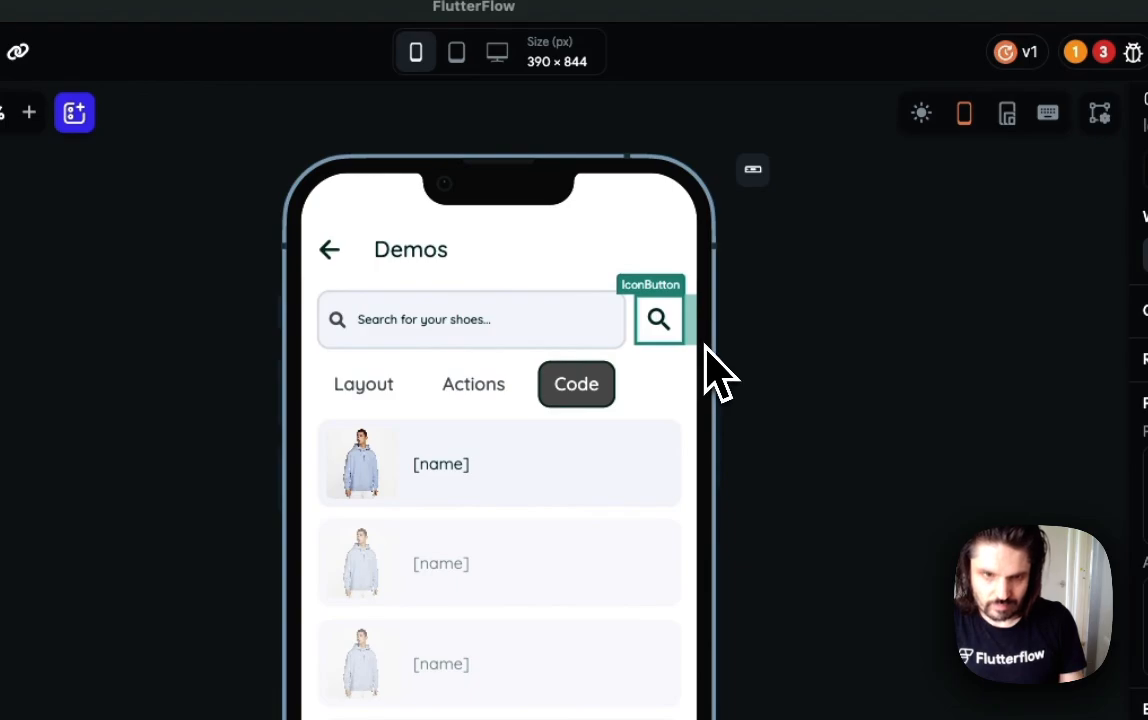
{"action": "key", "text": "Delete"}
Set the search bar's right padding to 16.
{"action": "left_click", "coordinate": [509, 315]}
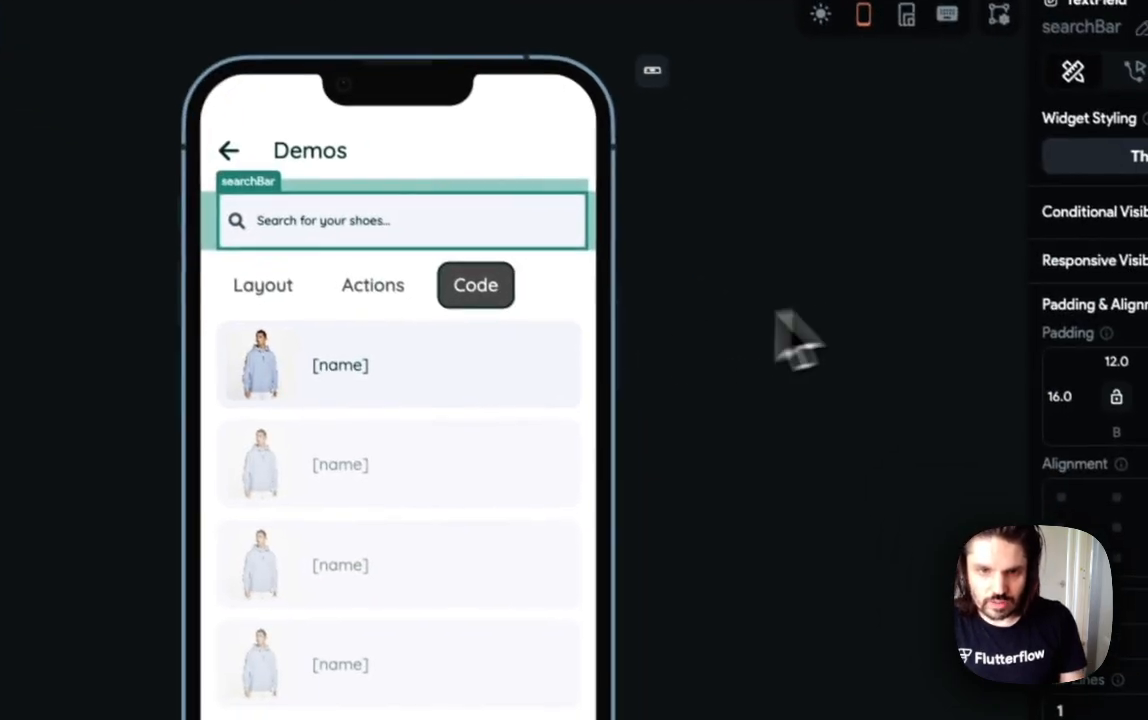
{"action": "left_click", "coordinate": [715, 470]}
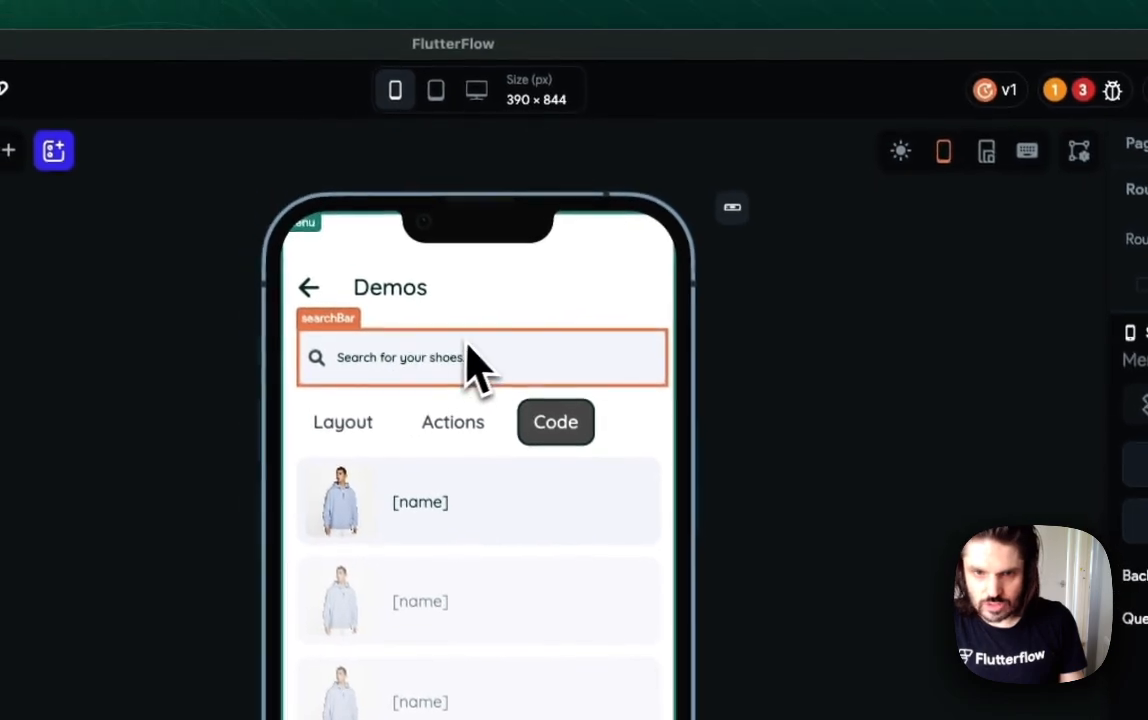
{"action": "left_click", "coordinate": [468, 352]}
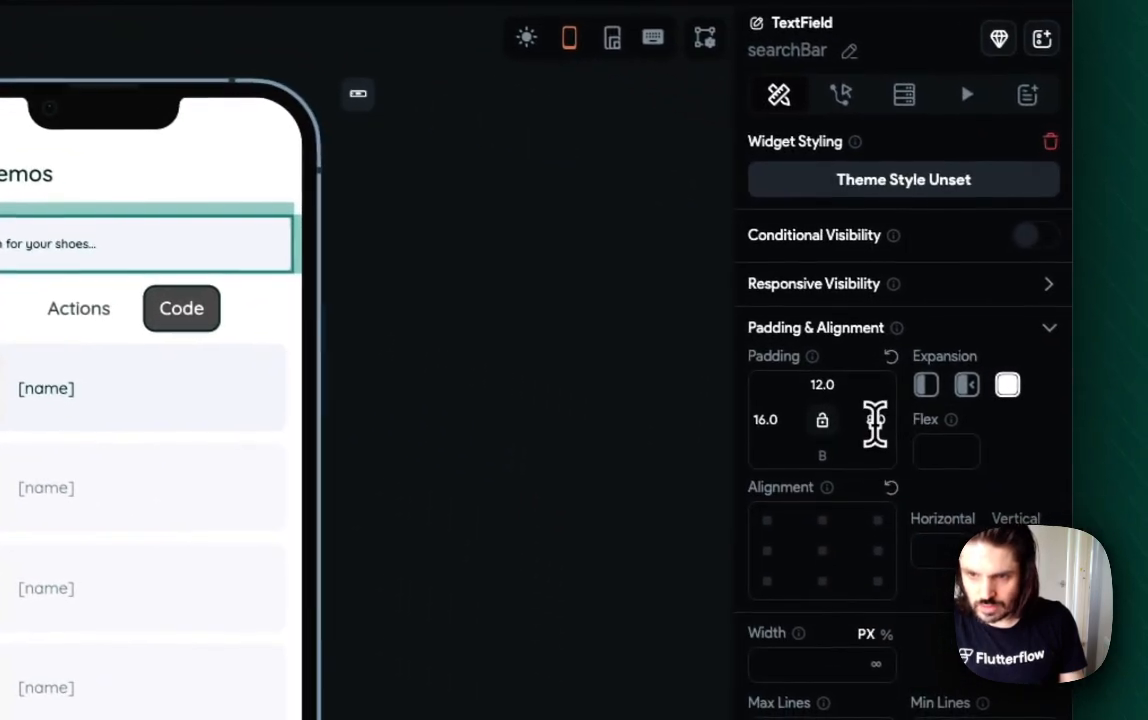
{"action": "left_click", "coordinate": [875, 424]}
{"action": "type", "text": "16.0"}
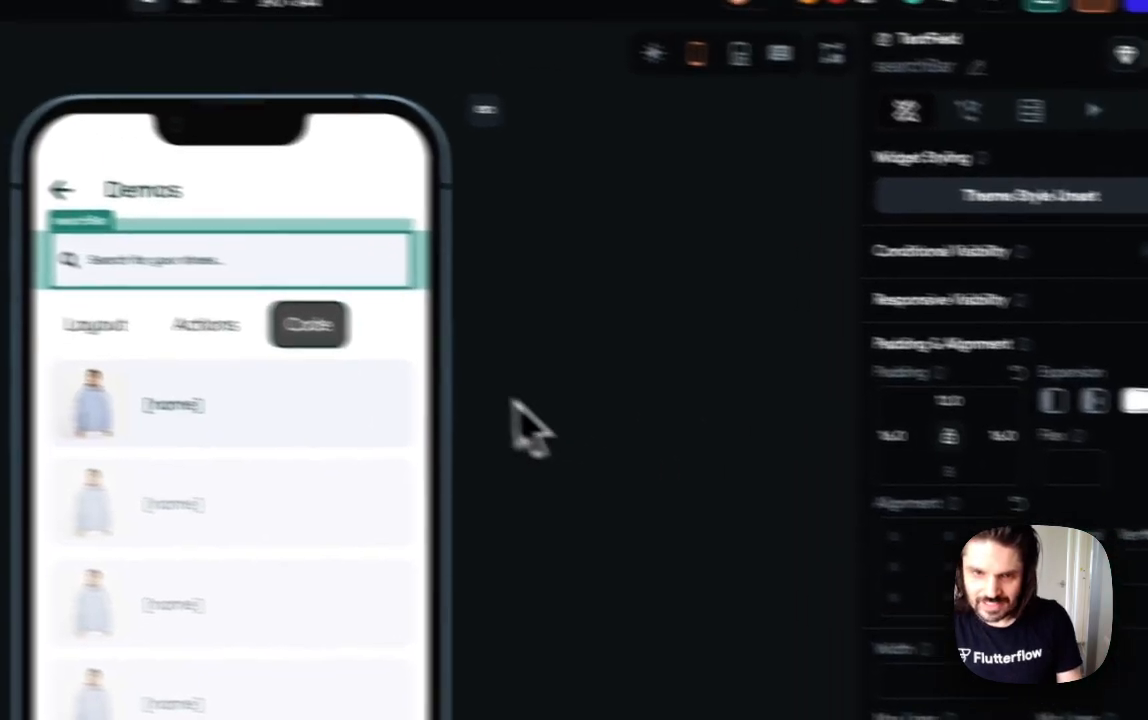
{"action": "left_click", "coordinate": [393, 381]}
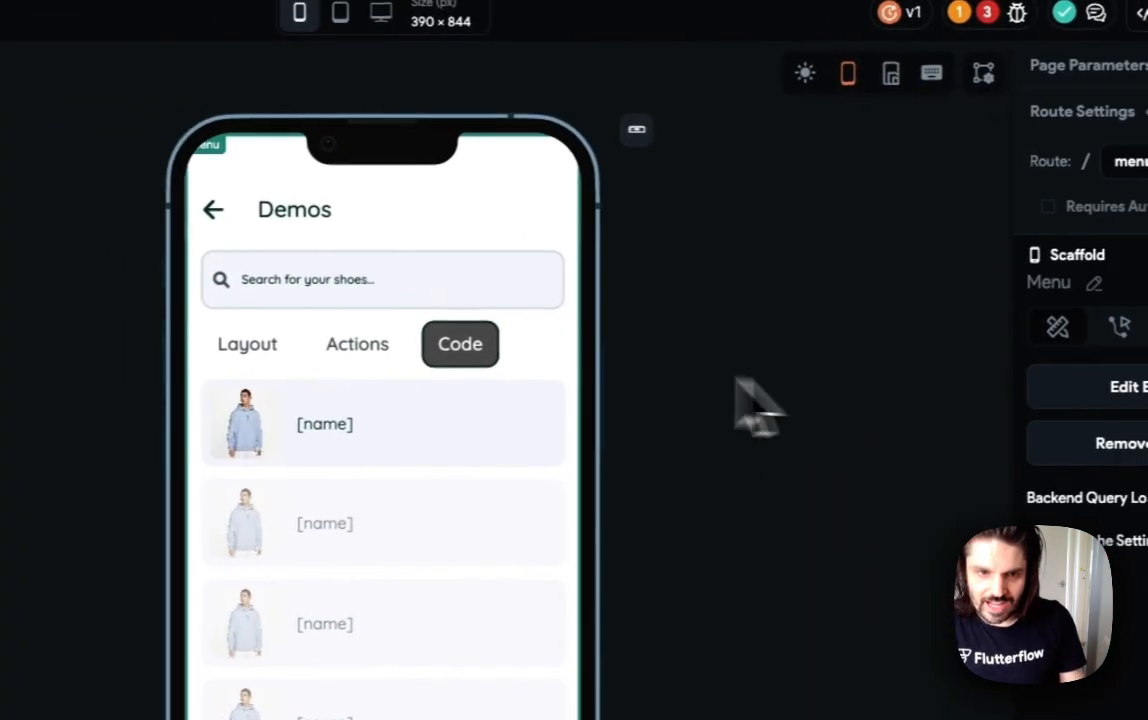
Switch the Demos page's tab bar to Layout and select the search bar.
{"action": "left_click", "coordinate": [420, 298]}
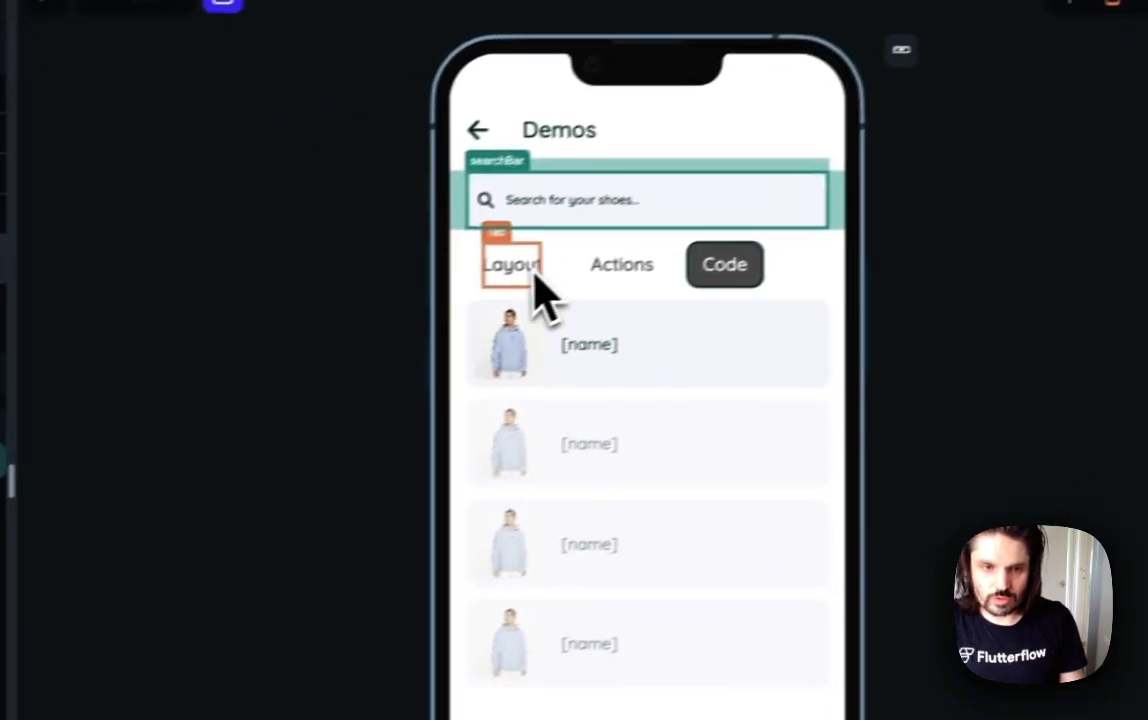
{"action": "left_click", "coordinate": [268, 350]}
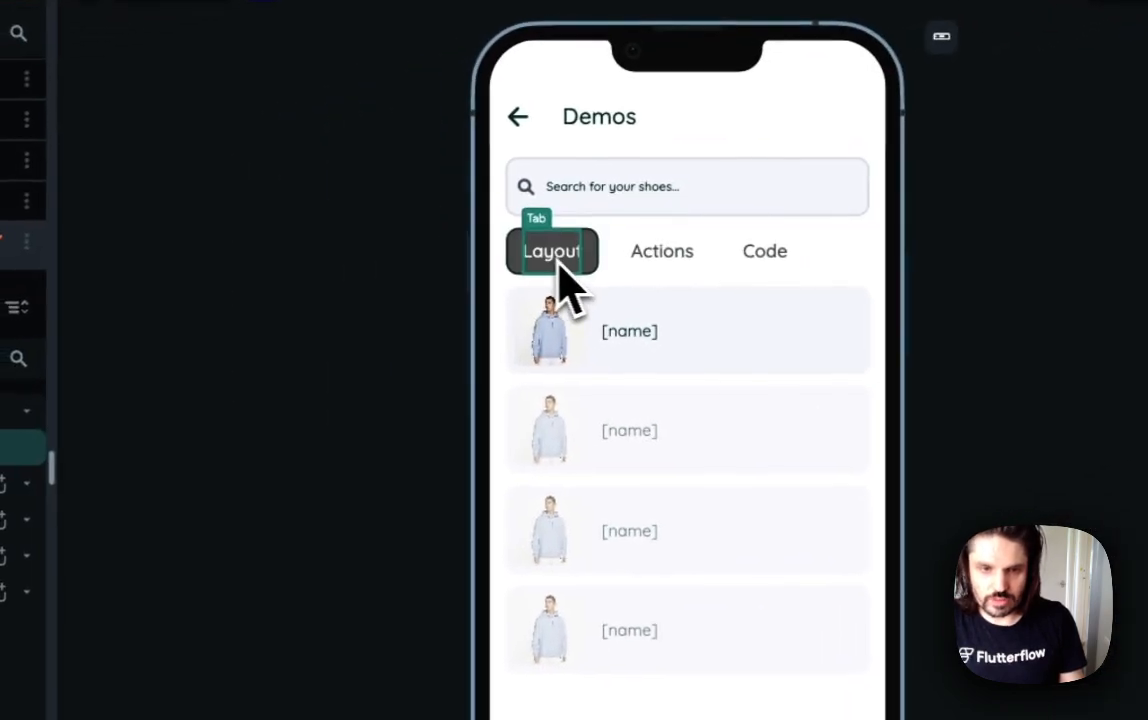
{"action": "left_click", "coordinate": [601, 205]}
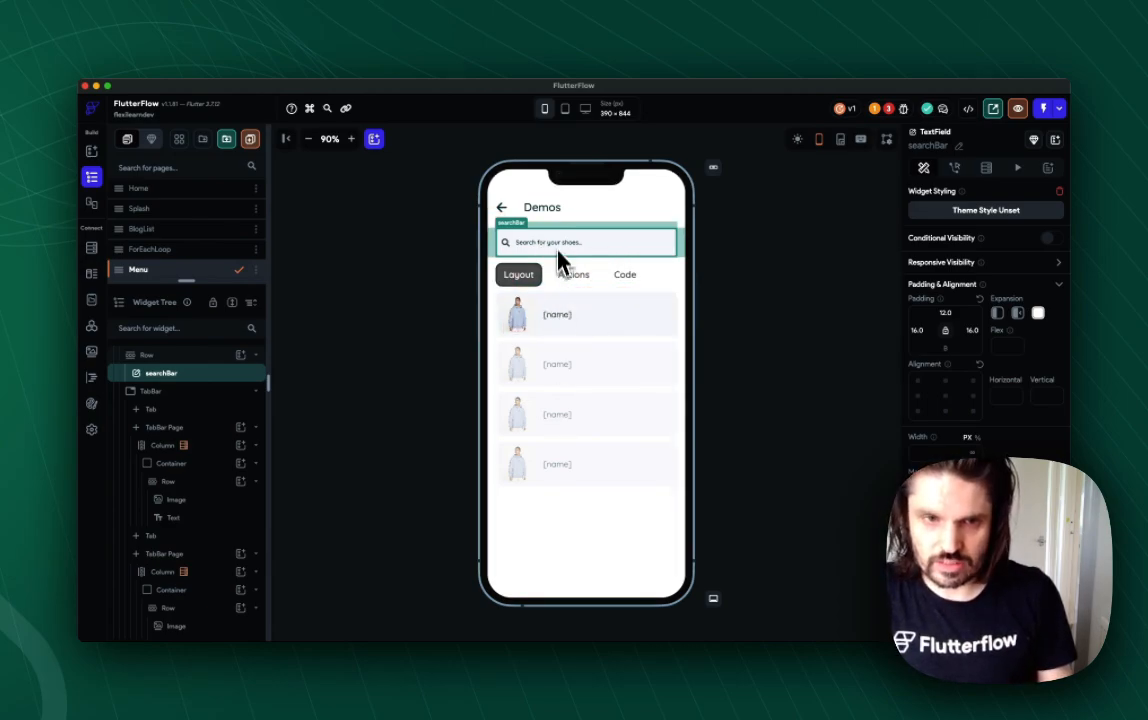
{"action": "scroll", "coordinate": [205, 375], "scroll_direction": "up", "scroll_amount": 2}
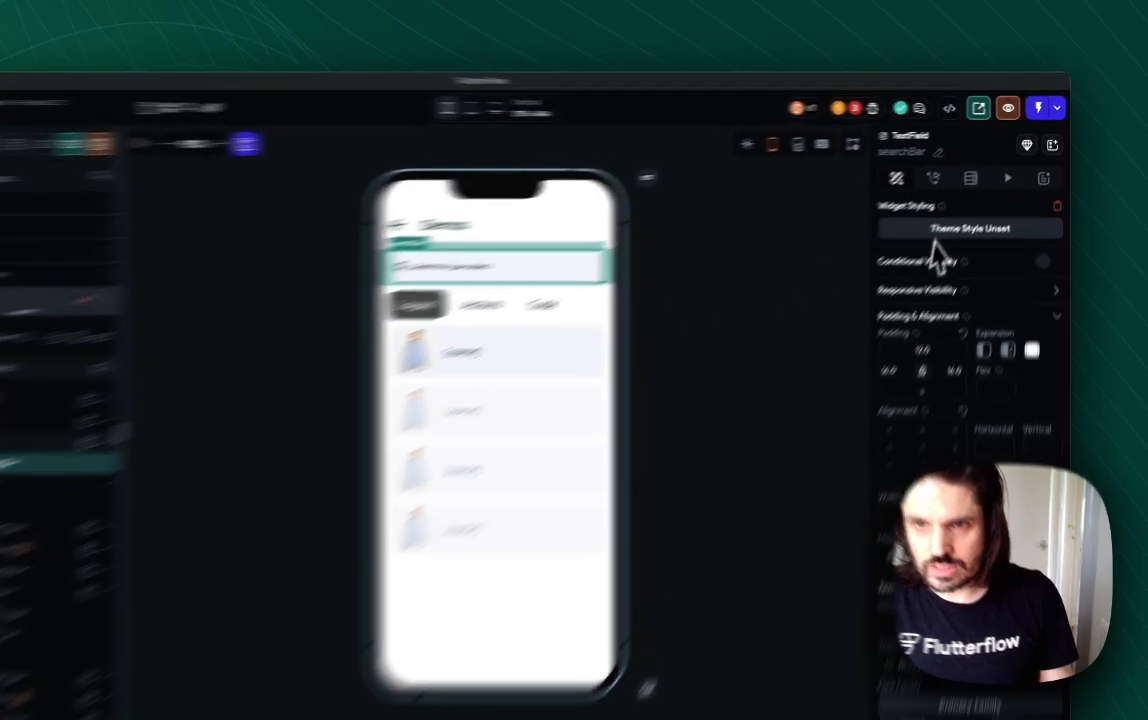
{"action": "left_click", "coordinate": [955, 167]}
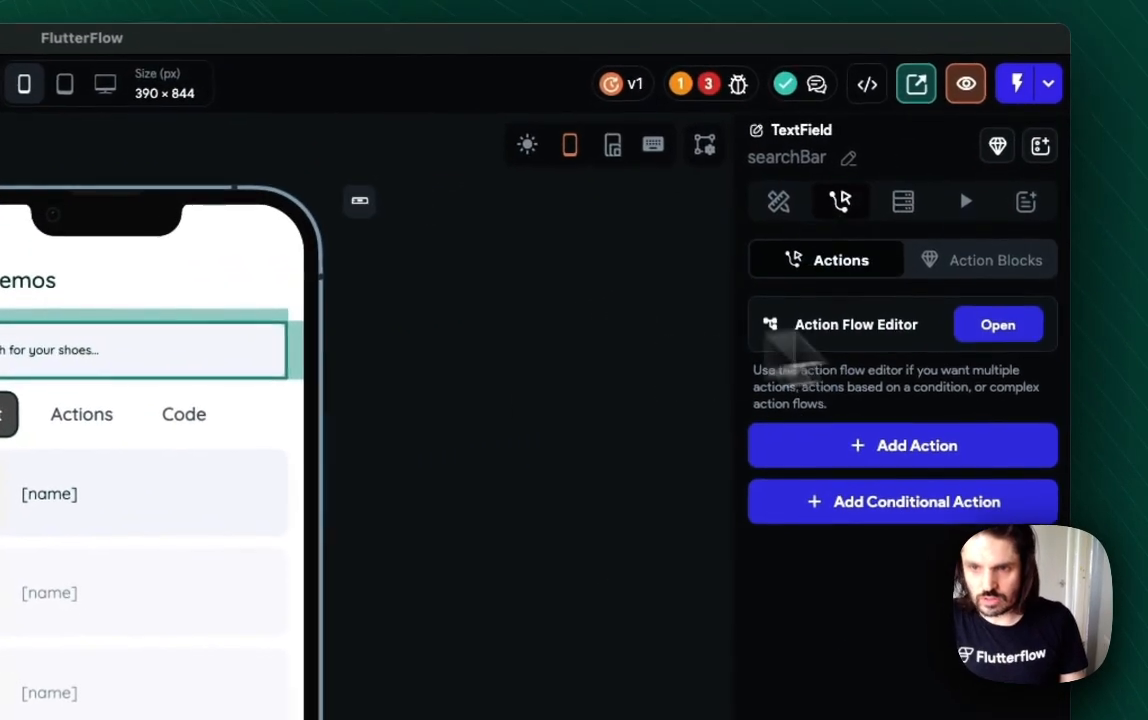
{"action": "left_click", "coordinate": [990, 345]}
{"action": "left_click", "coordinate": [548, 218]}
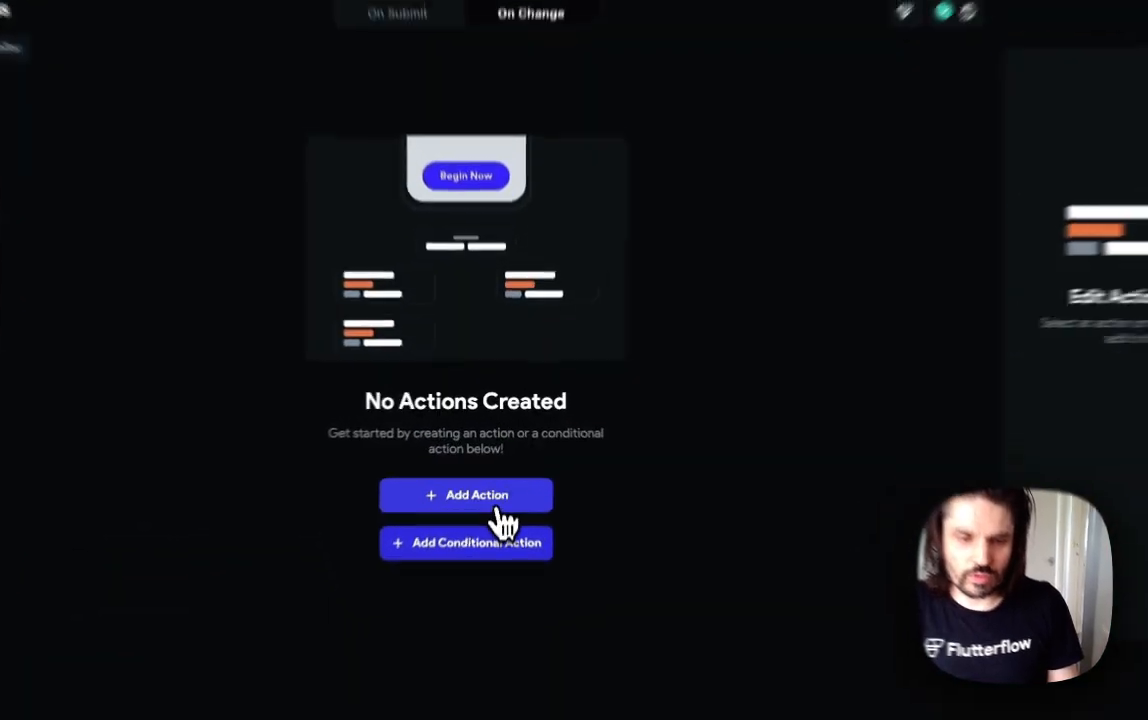
{"action": "left_click", "coordinate": [486, 465]}
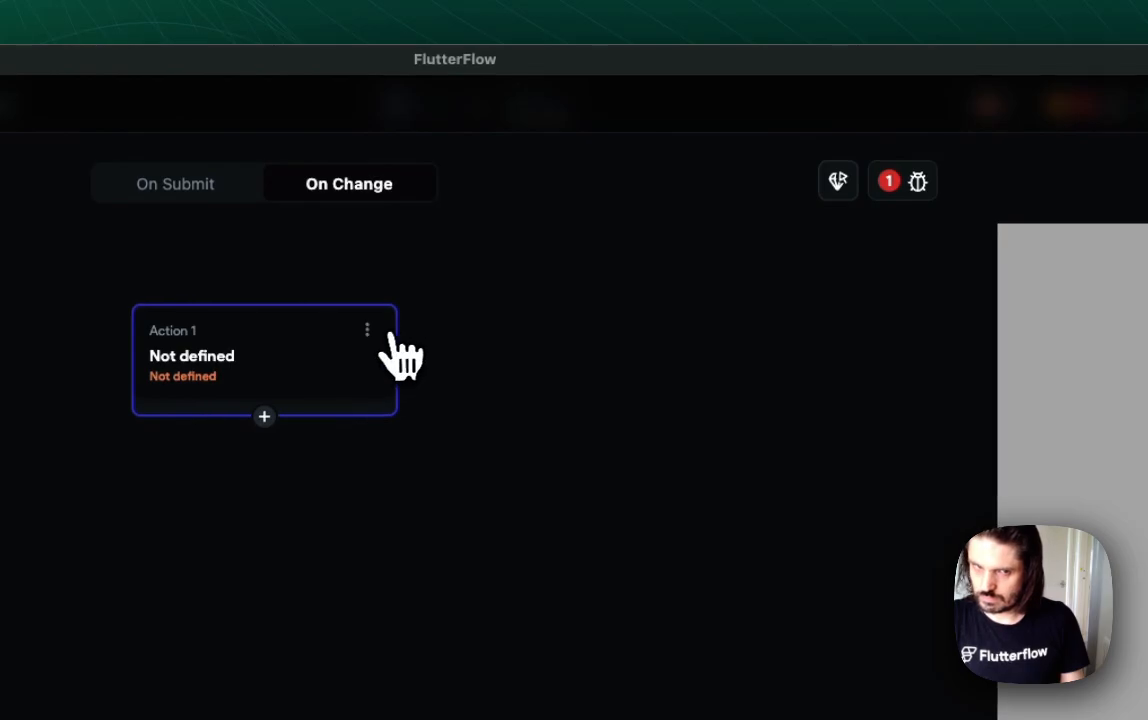
{"action": "left_click", "coordinate": [367, 330]}
{"action": "left_click", "coordinate": [255, 415]}
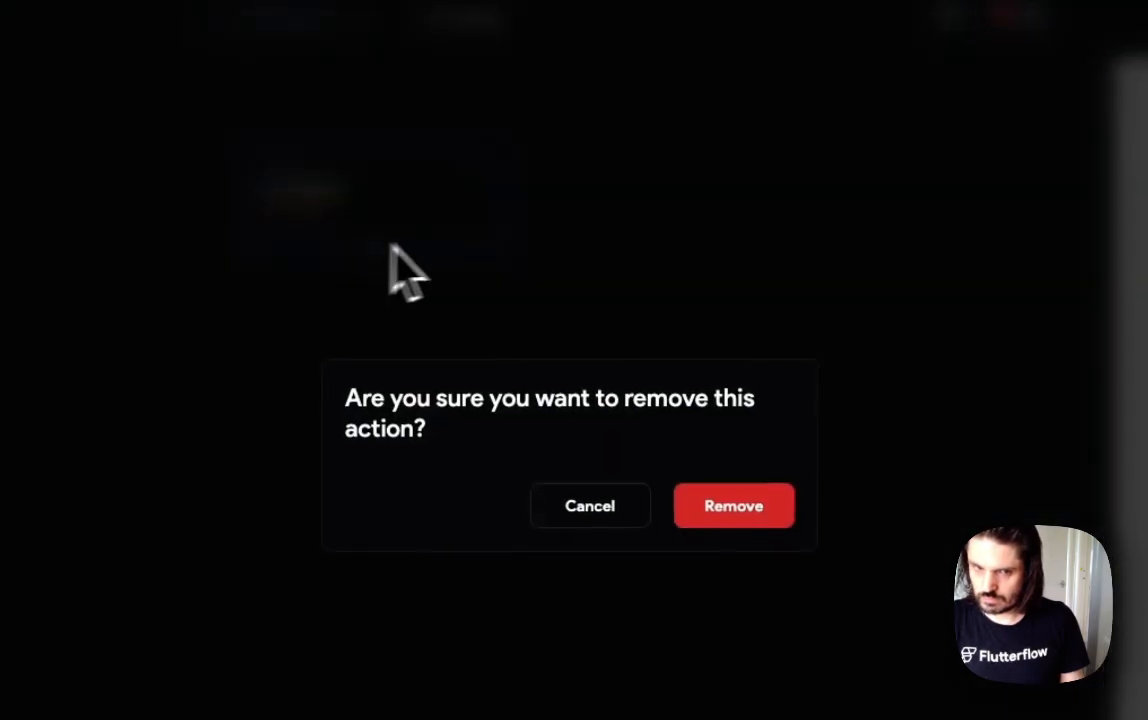
{"action": "left_click", "coordinate": [736, 503]}
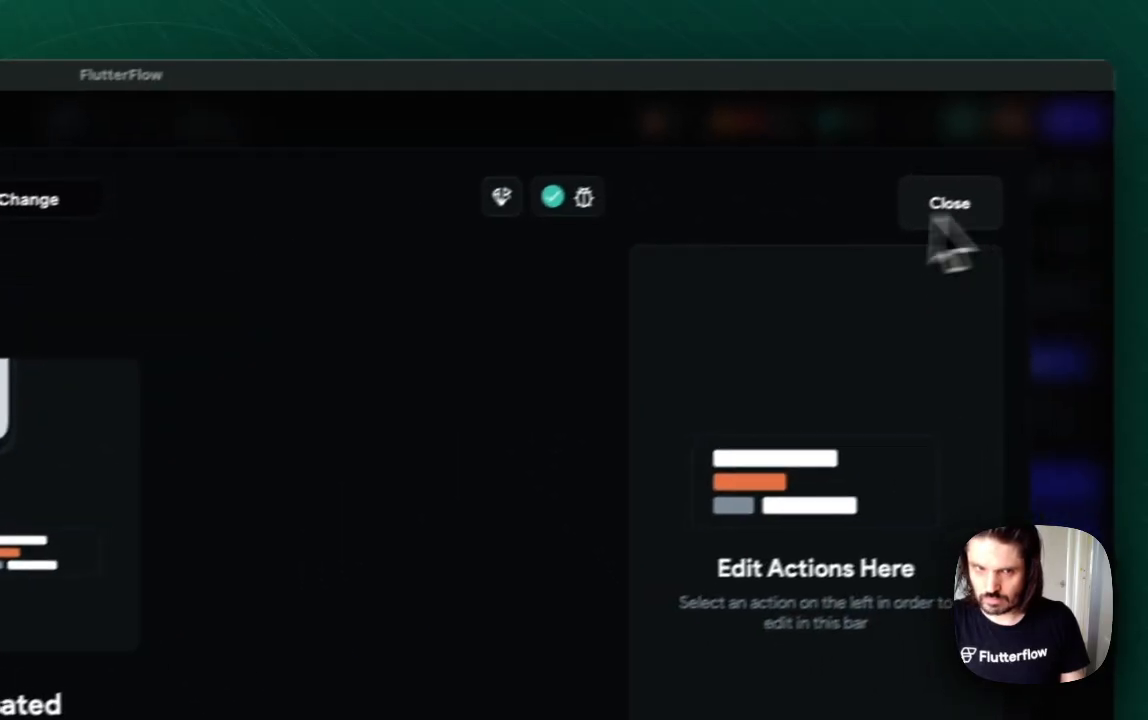
{"action": "left_click", "coordinate": [949, 203]}
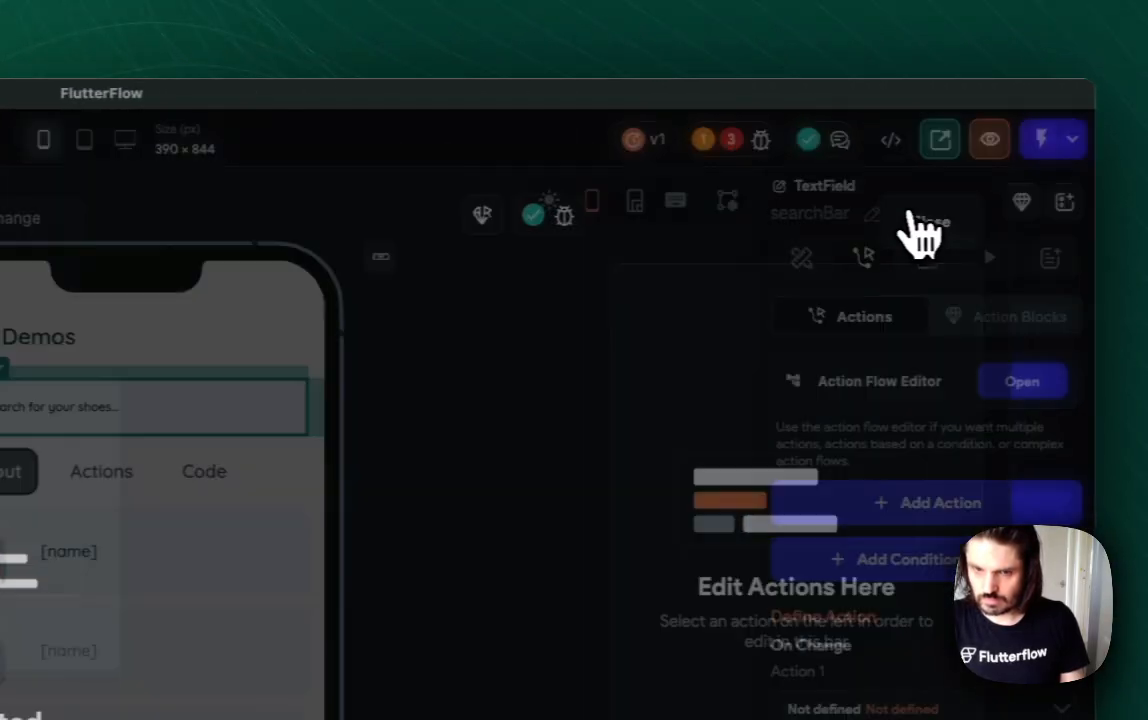
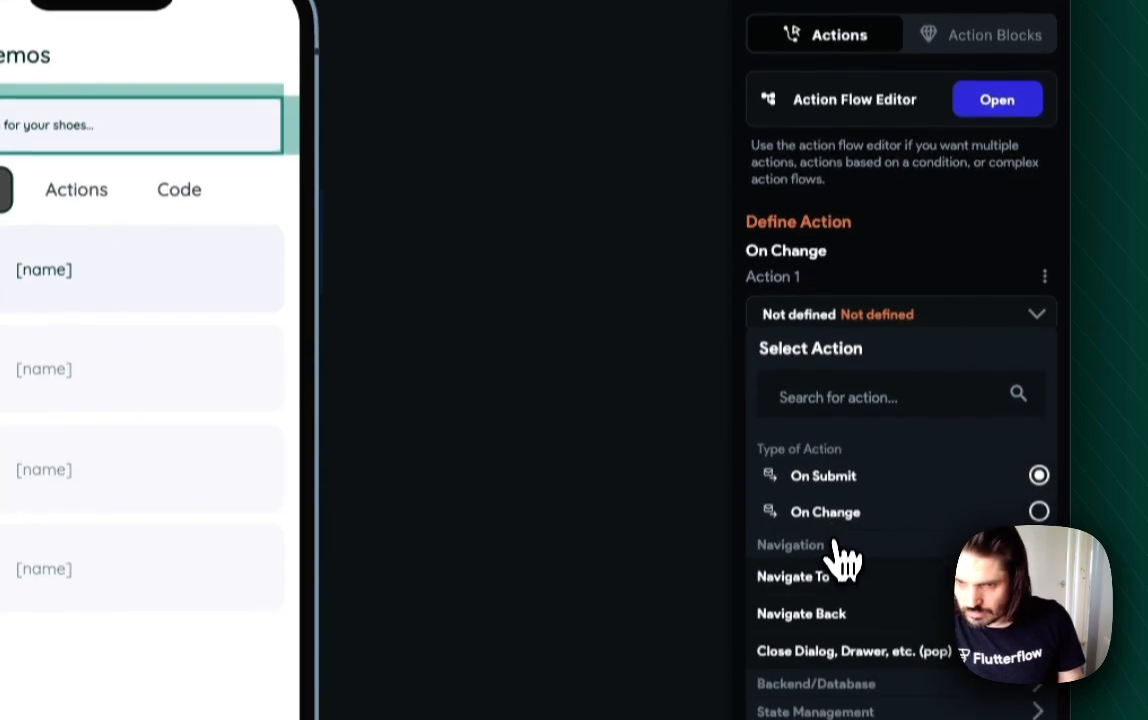
{"action": "left_click", "coordinate": [830, 596]}
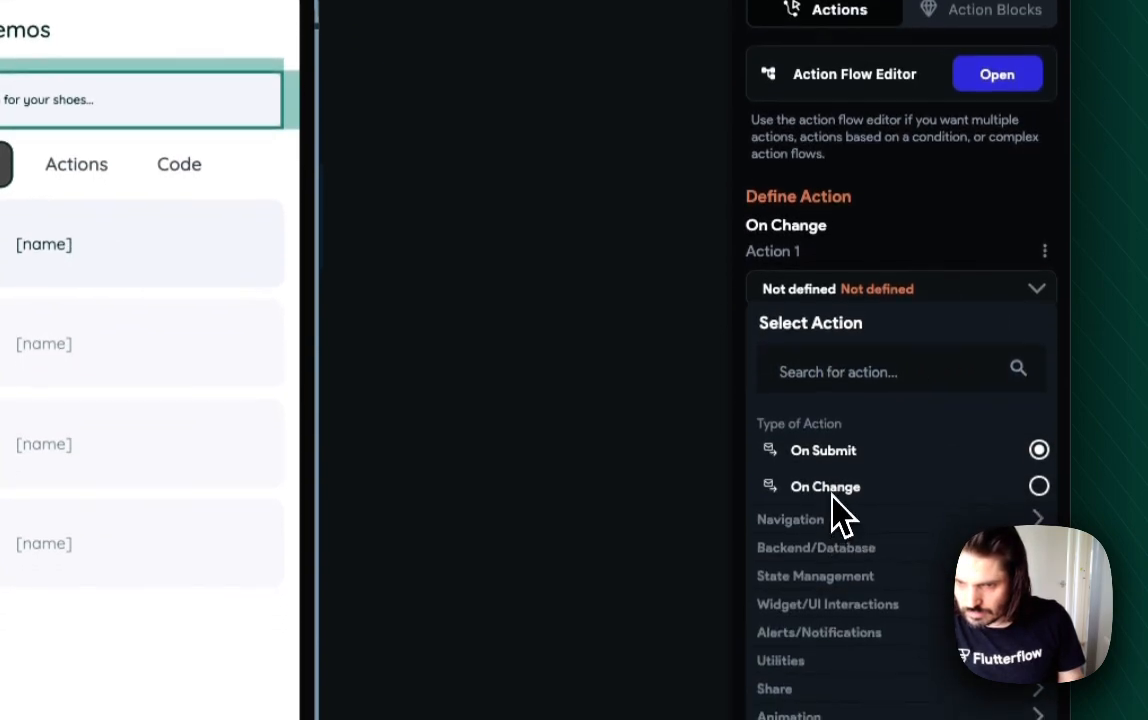
{"action": "left_click", "coordinate": [1039, 484]}
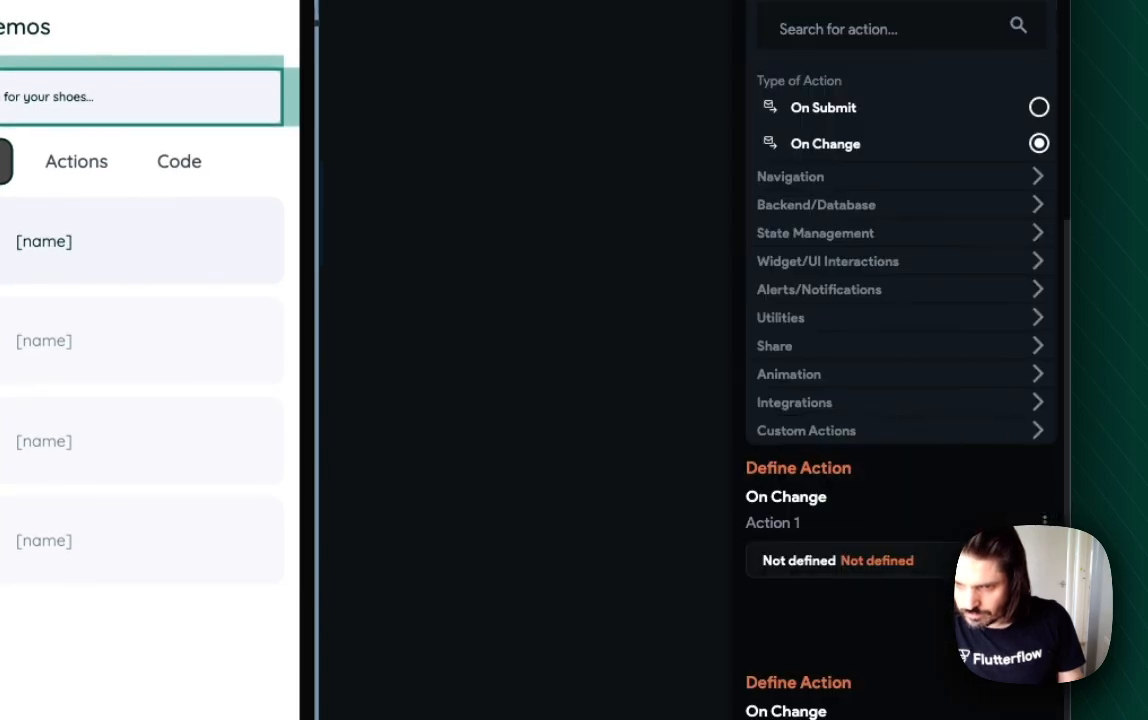
{"action": "scroll", "coordinate": [1020, 495], "scroll_direction": "up", "scroll_amount": 4}
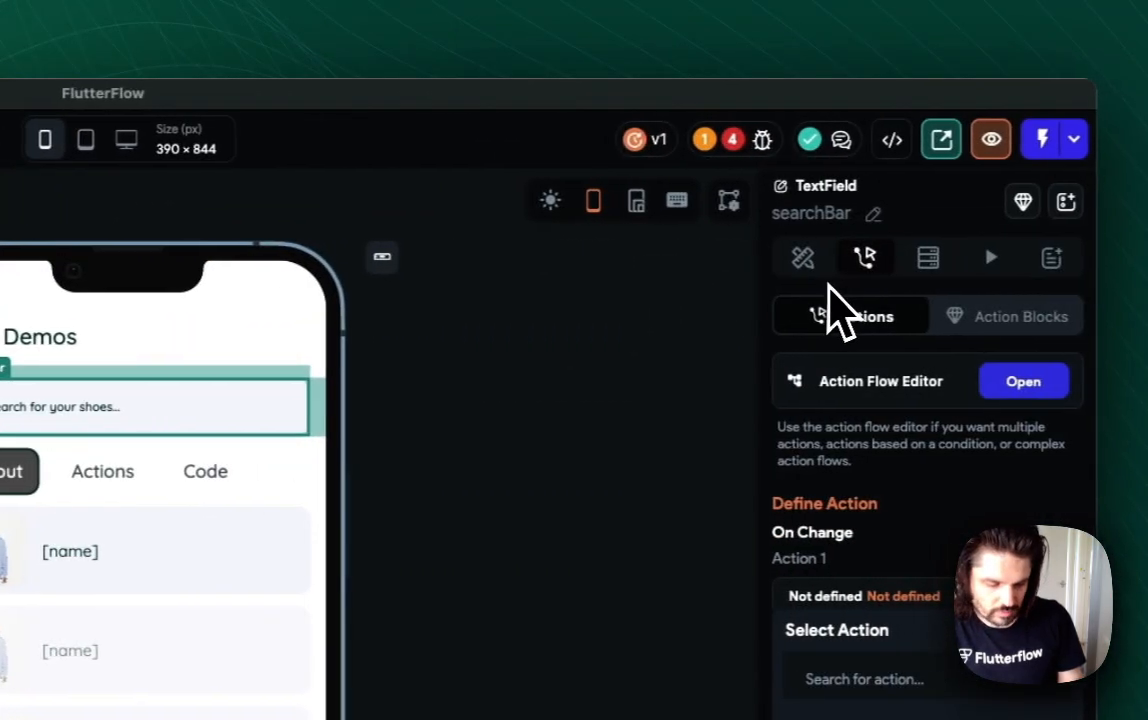
{"action": "key", "text": "Delete"}
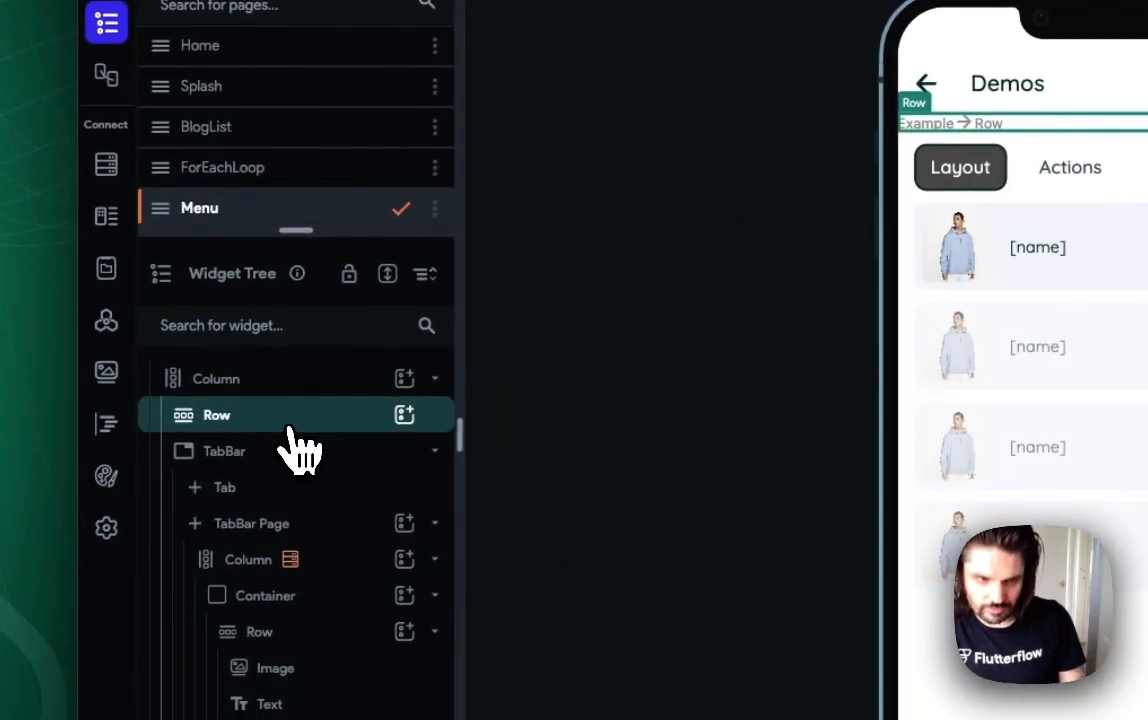
{"action": "key", "text": "ctrl+z"}
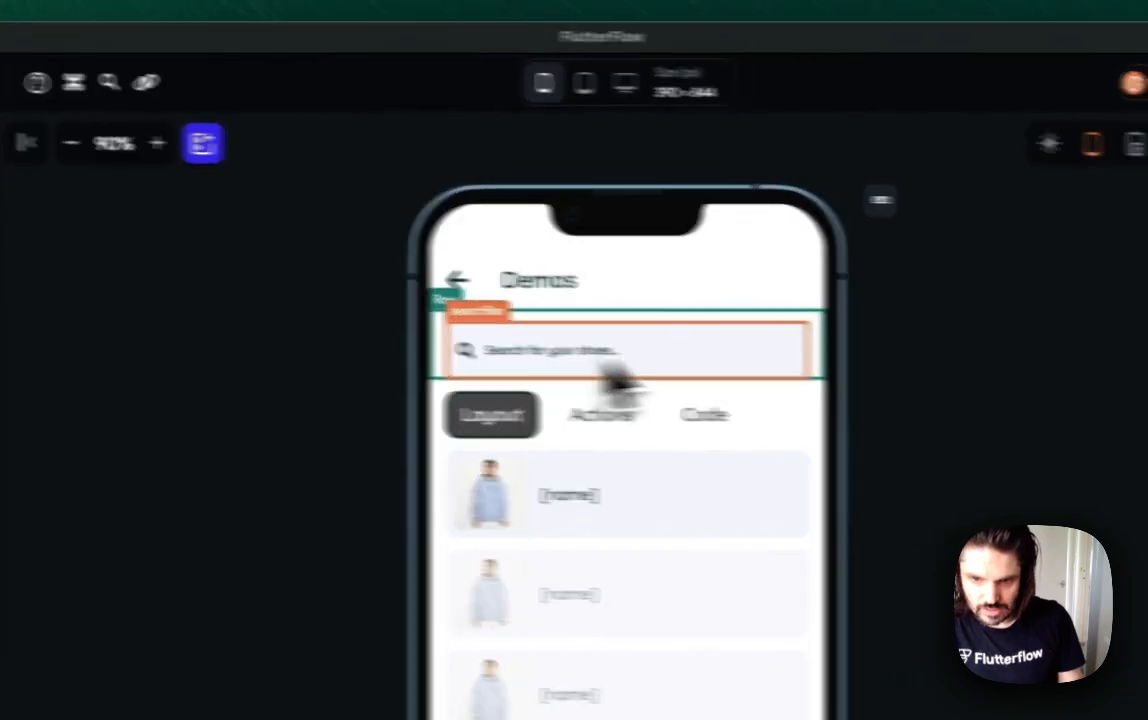
Give the search bar an On Change action that runs Simple Search (On Device).
{"action": "left_click", "coordinate": [603, 364]}
{"action": "scroll", "coordinate": [917, 490], "scroll_direction": "down", "scroll_amount": 20}
{"action": "scroll", "coordinate": [919, 497], "scroll_direction": "up", "scroll_amount": 20}
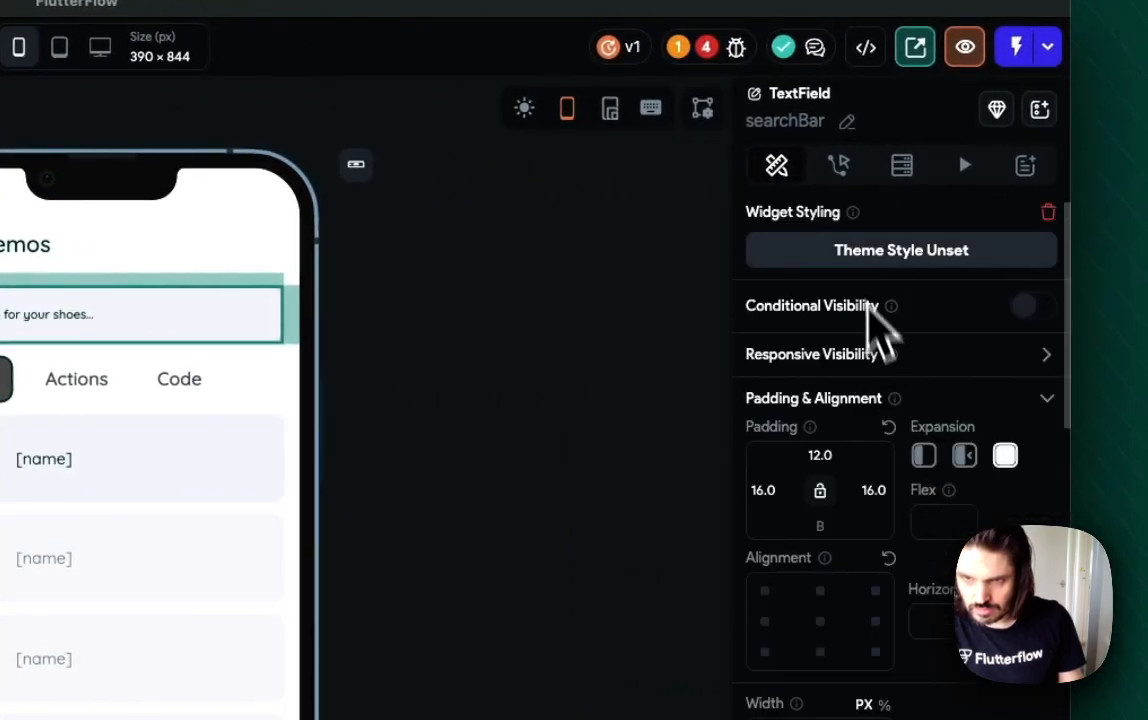
{"action": "left_click", "coordinate": [838, 166]}
{"action": "scroll", "coordinate": [900, 400], "scroll_direction": "down", "scroll_amount": 1}
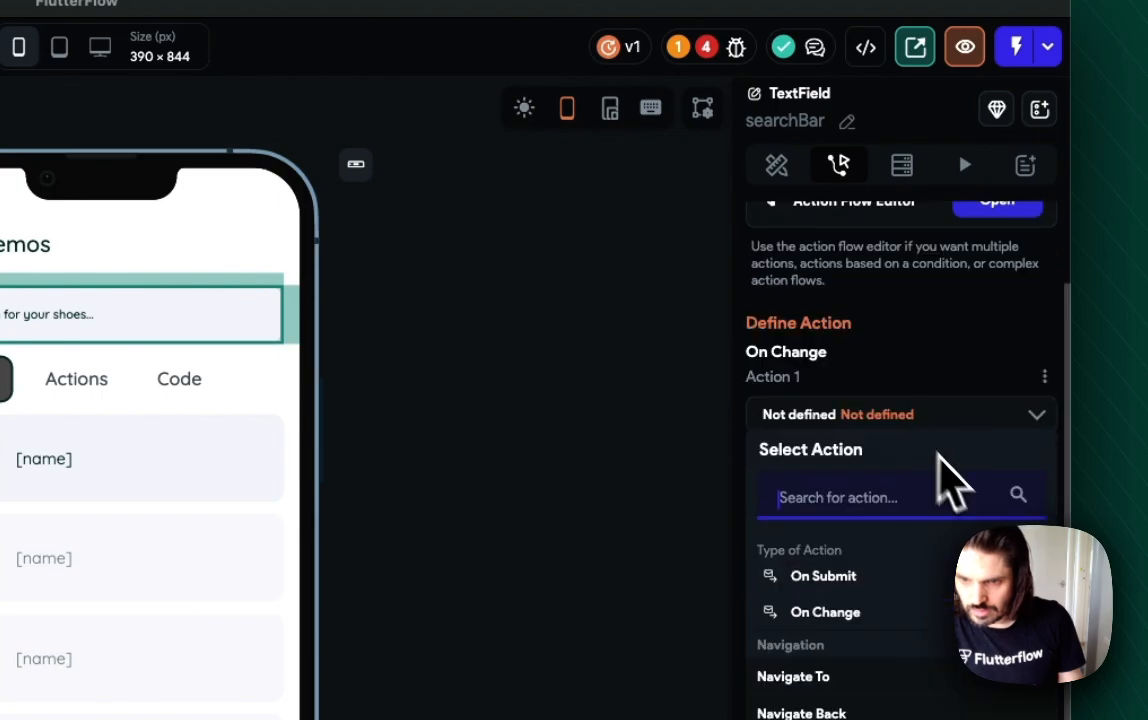
{"action": "left_click", "coordinate": [1039, 612]}
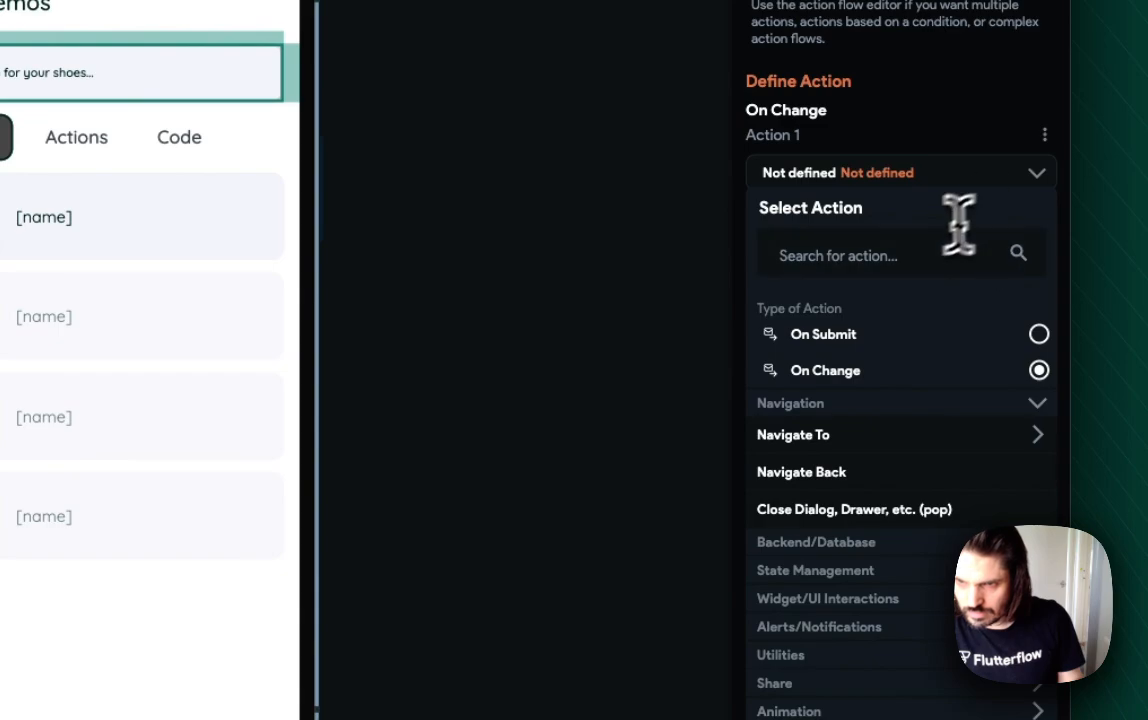
{"action": "type", "text": "simpl"}
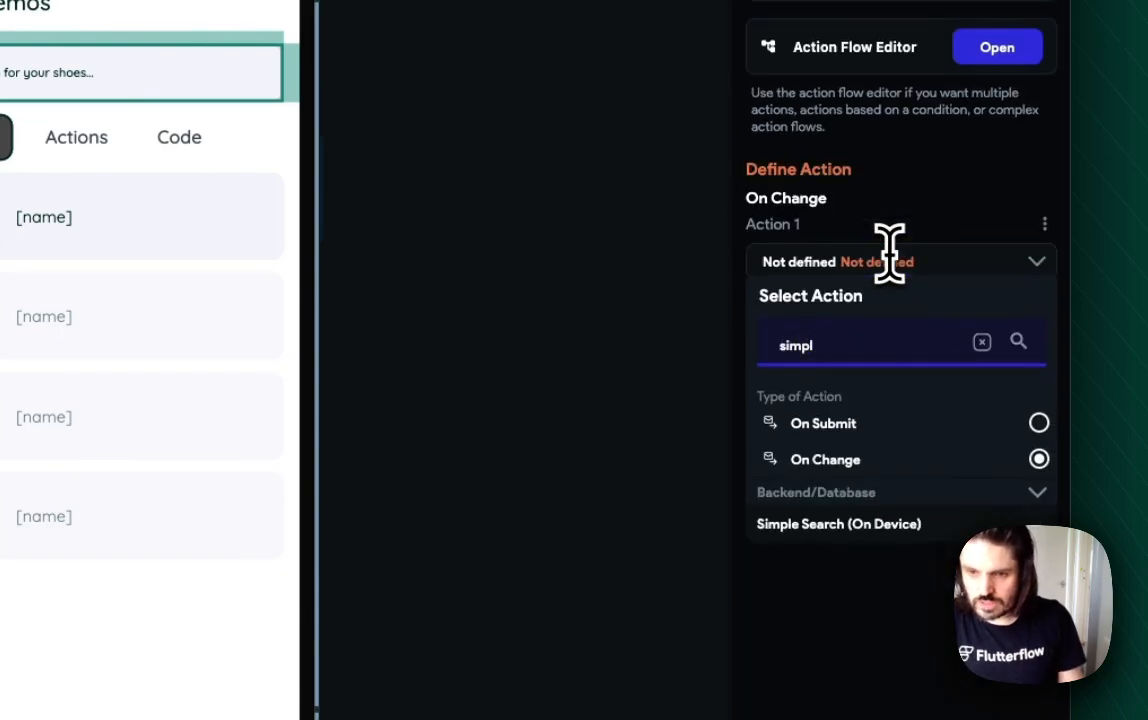
{"action": "left_click", "coordinate": [900, 528]}
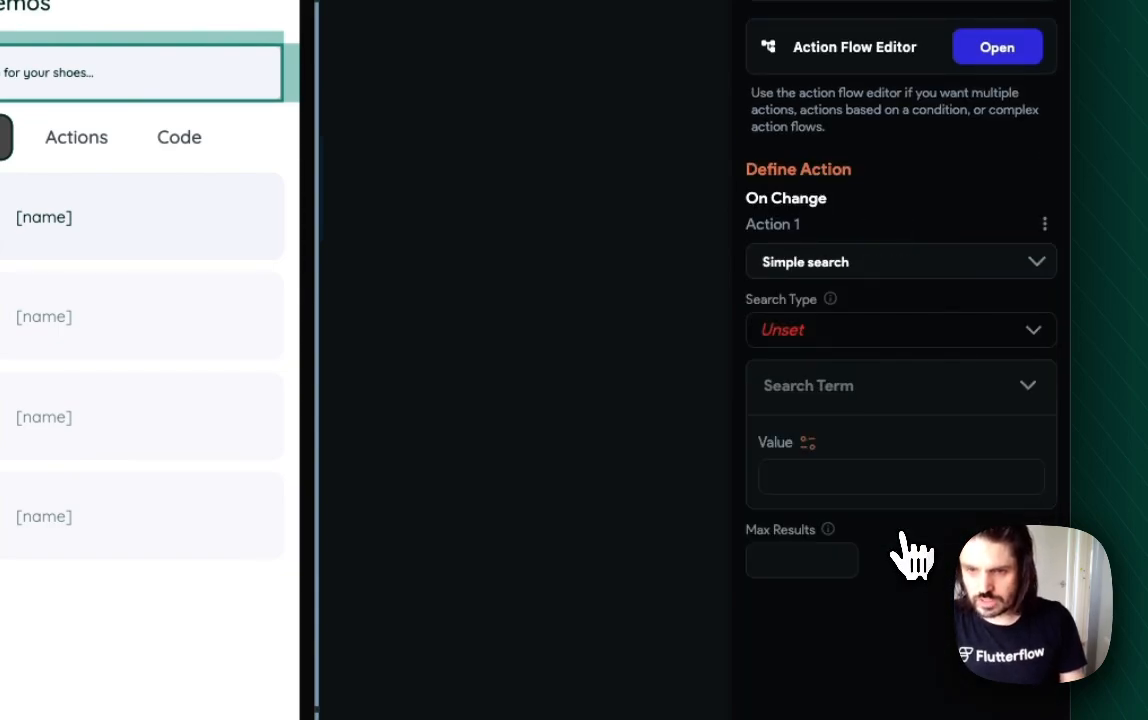
Set the simple search's type to Documents and use the unfiltered demos Documents list as its source.
{"action": "left_click", "coordinate": [838, 345]}
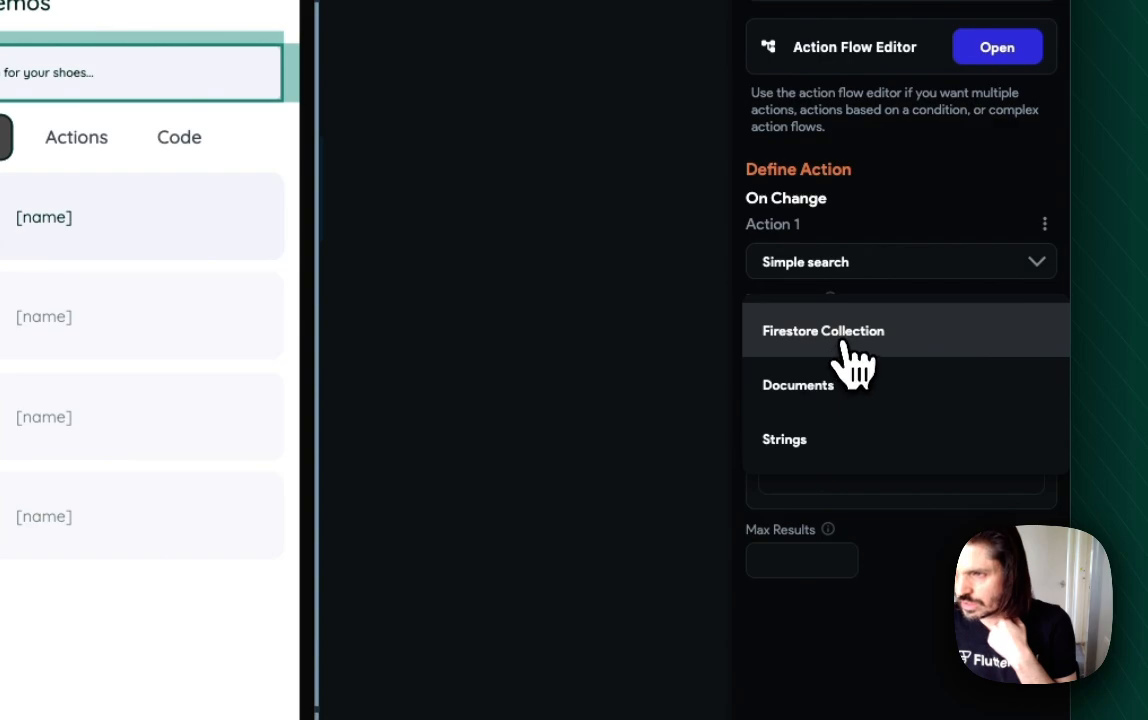
{"action": "left_click", "coordinate": [852, 385]}
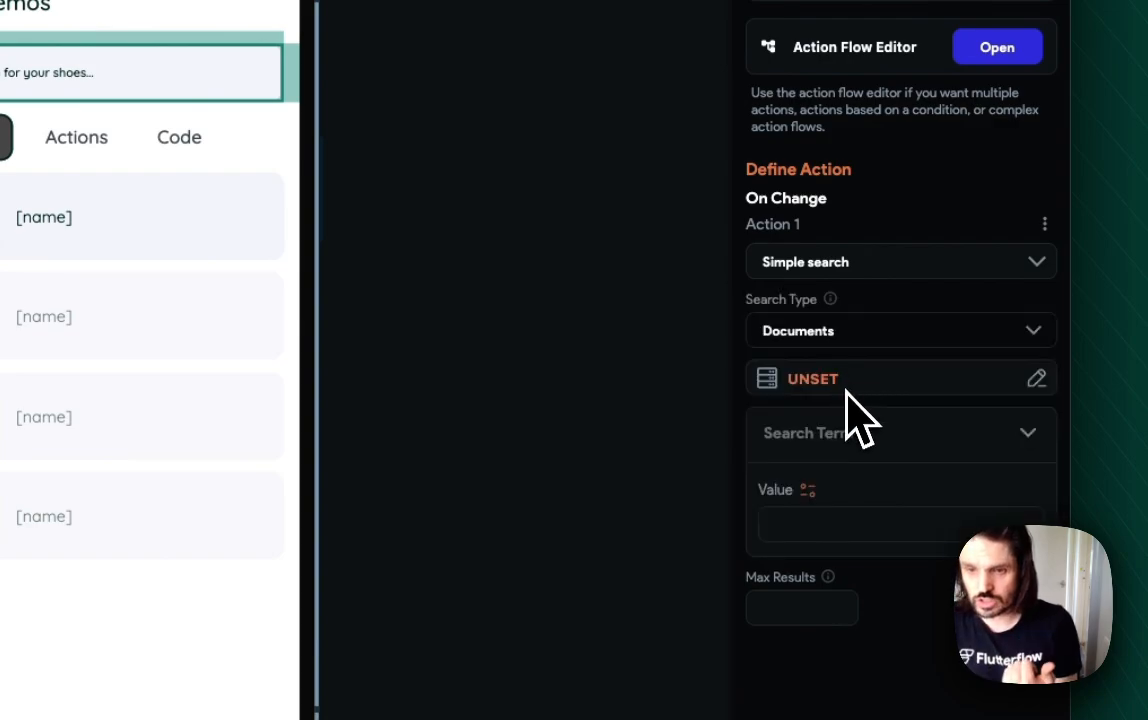
{"action": "left_click", "coordinate": [830, 396]}
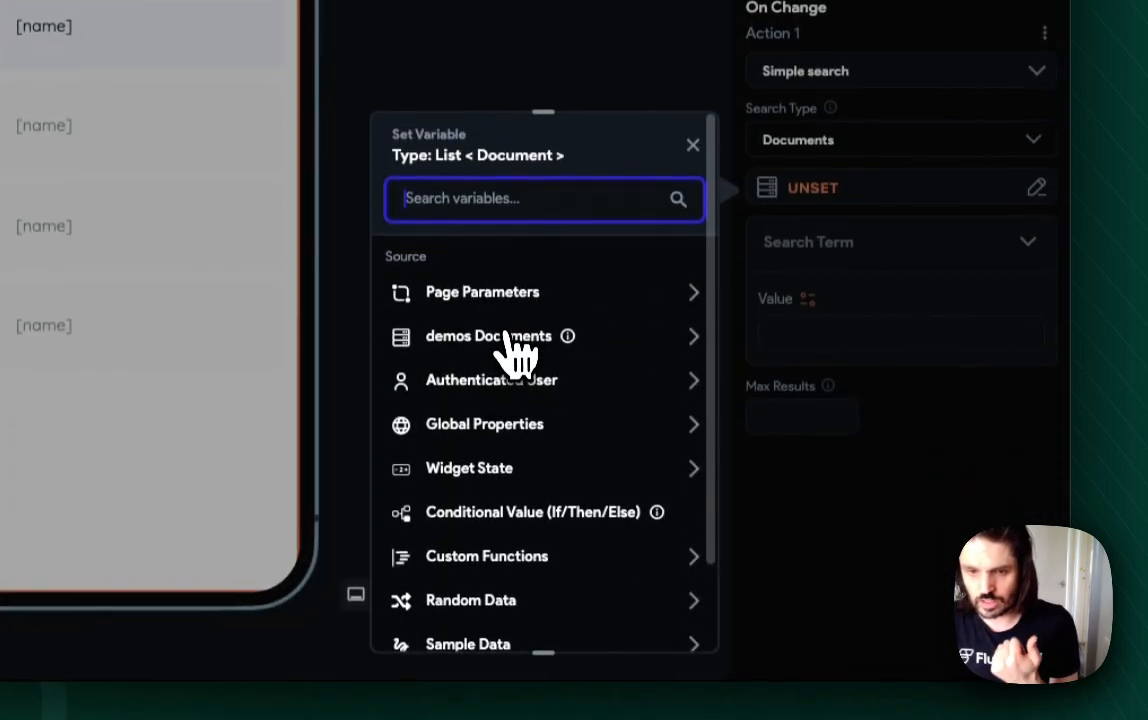
{"action": "left_click", "coordinate": [510, 334]}
{"action": "scroll", "coordinate": [520, 340], "scroll_direction": "down", "scroll_amount": 4}
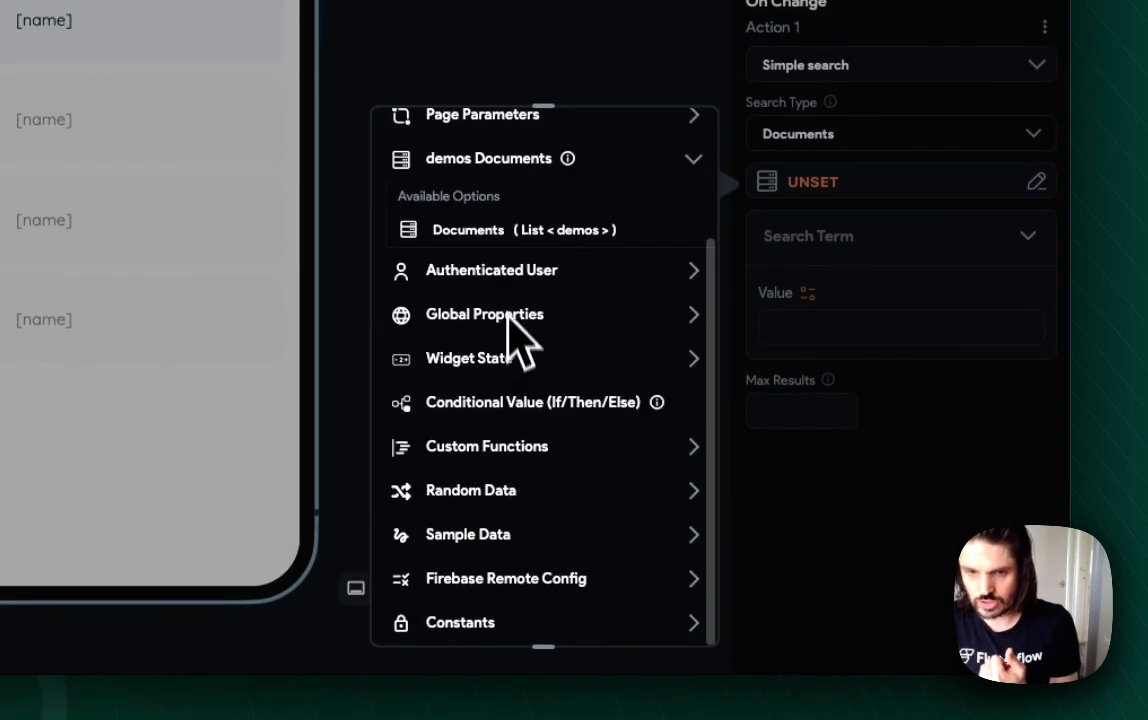
{"action": "scroll", "coordinate": [535, 335], "scroll_direction": "up", "scroll_amount": 1}
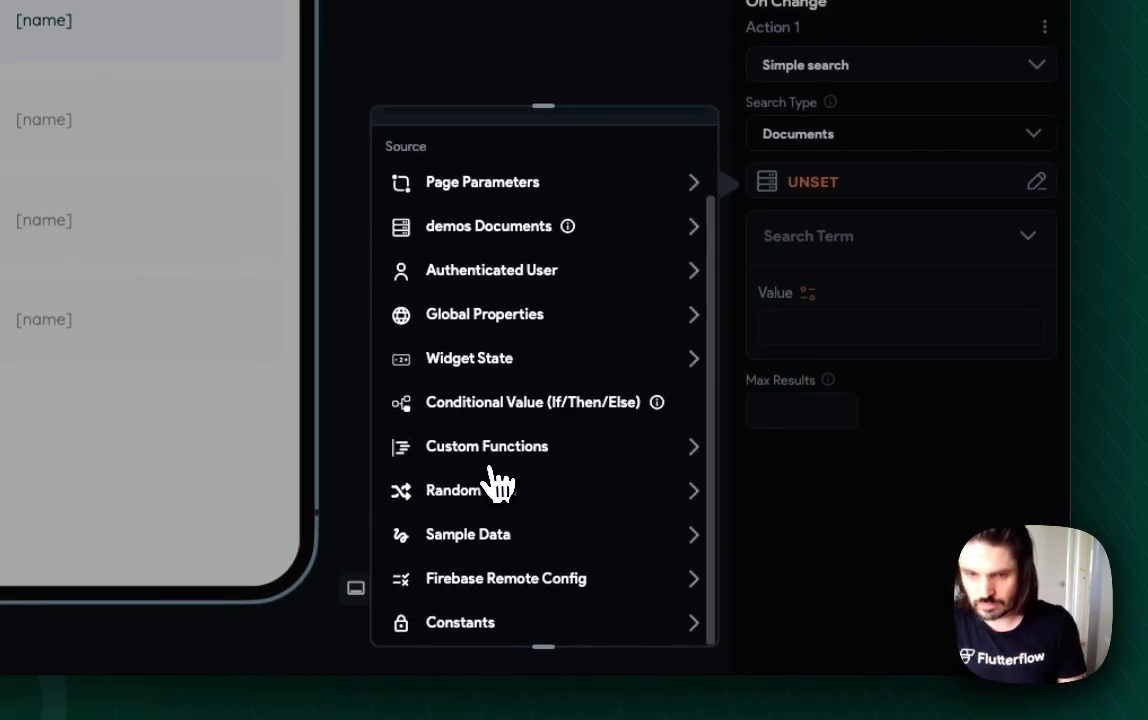
{"action": "left_click", "coordinate": [477, 232]}
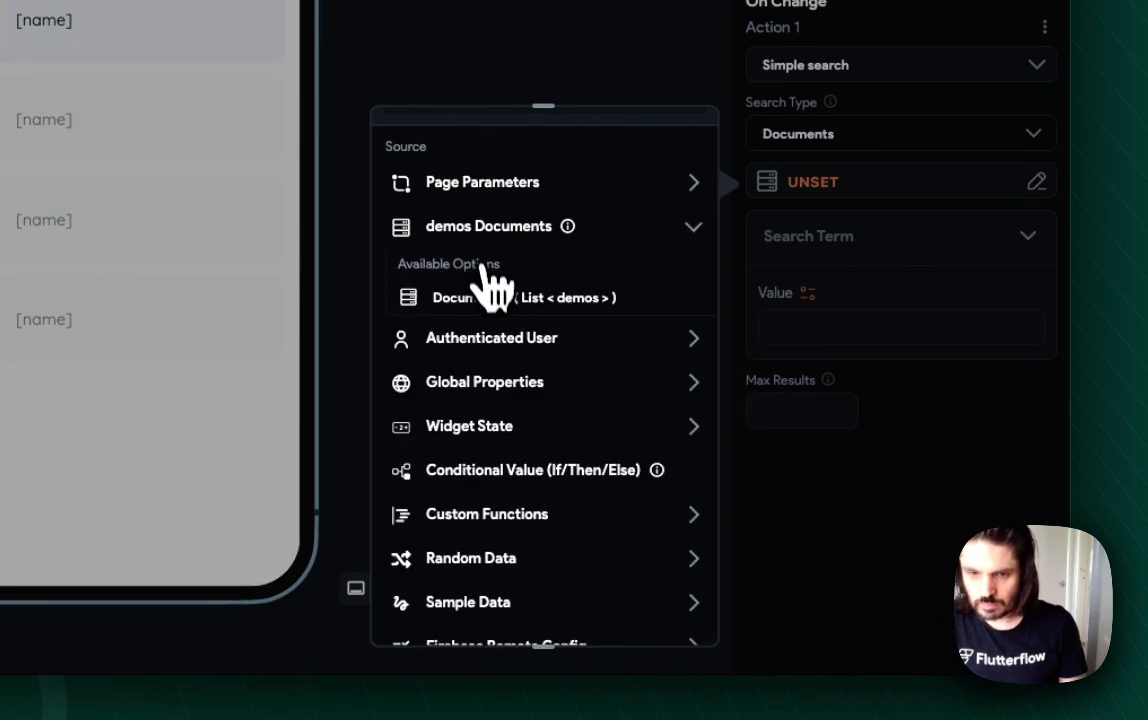
{"action": "left_click", "coordinate": [488, 297]}
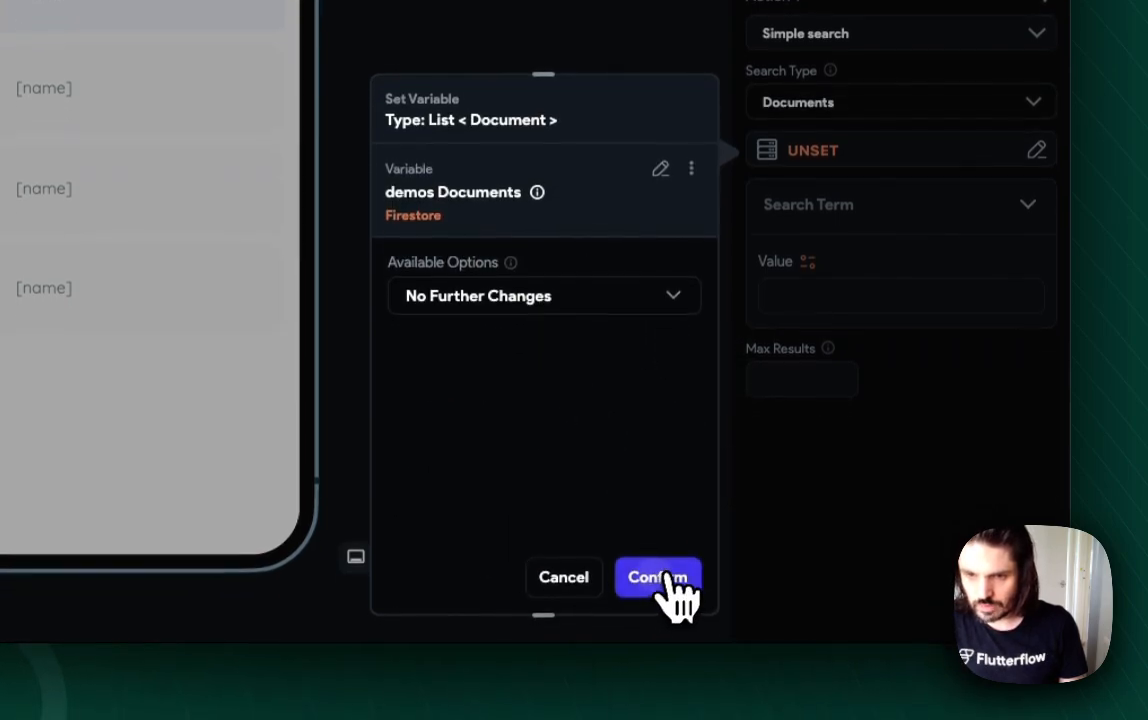
{"action": "left_click", "coordinate": [660, 606]}
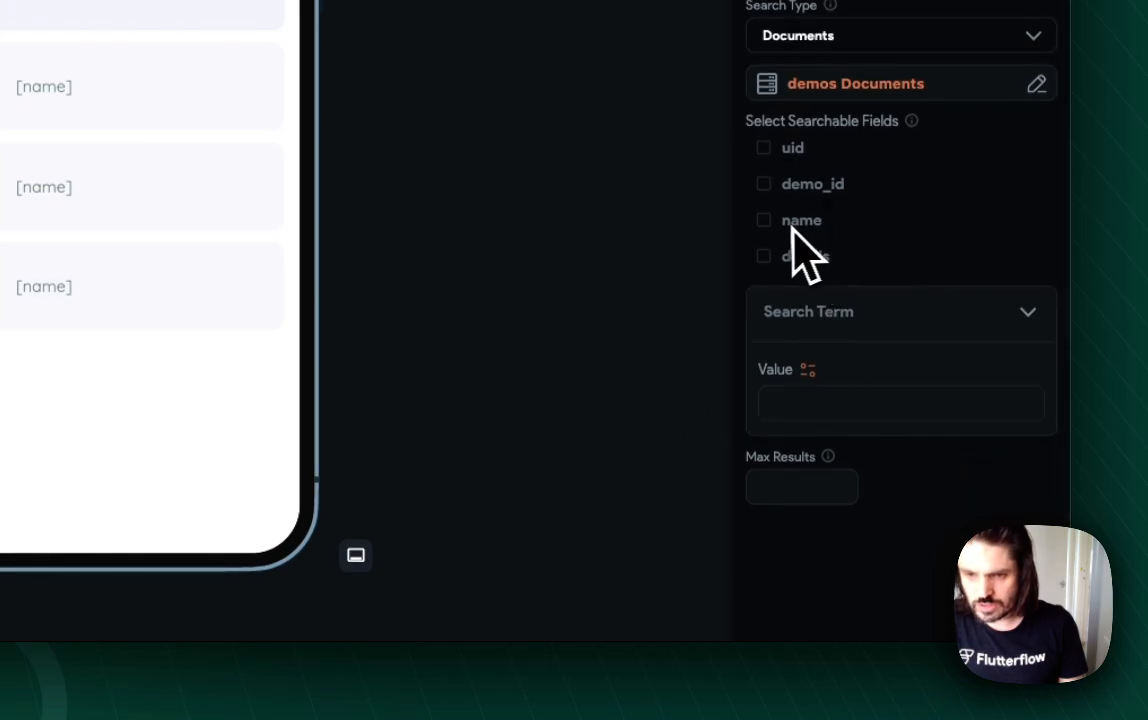
Make the name field searchable and use the searchBar widget state as the search term.
{"action": "left_click", "coordinate": [808, 370]}
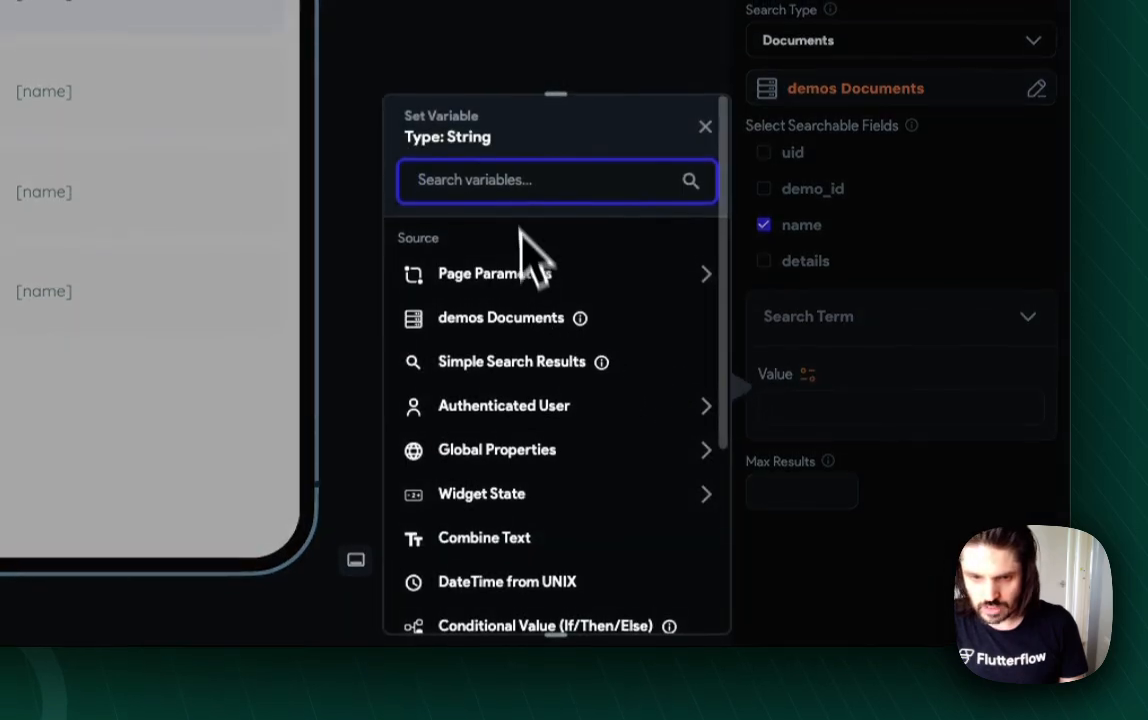
{"action": "left_click", "coordinate": [505, 512]}
{"action": "scroll", "coordinate": [515, 545], "scroll_direction": "down", "scroll_amount": 1}
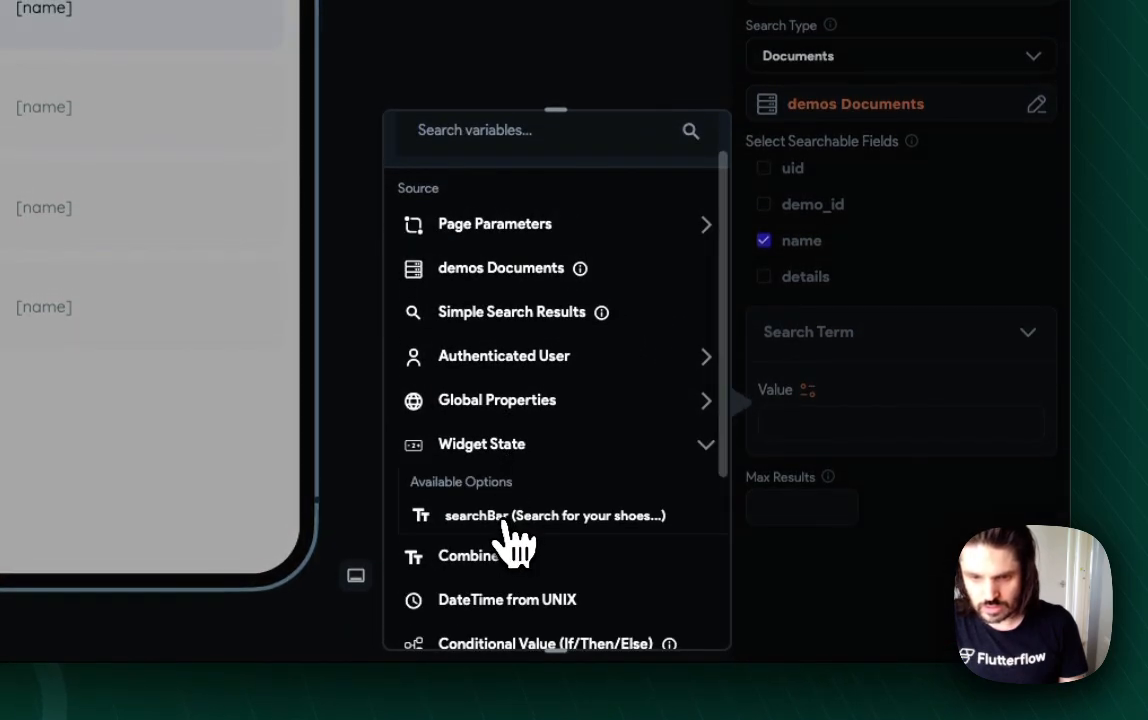
{"action": "left_click", "coordinate": [505, 515]}
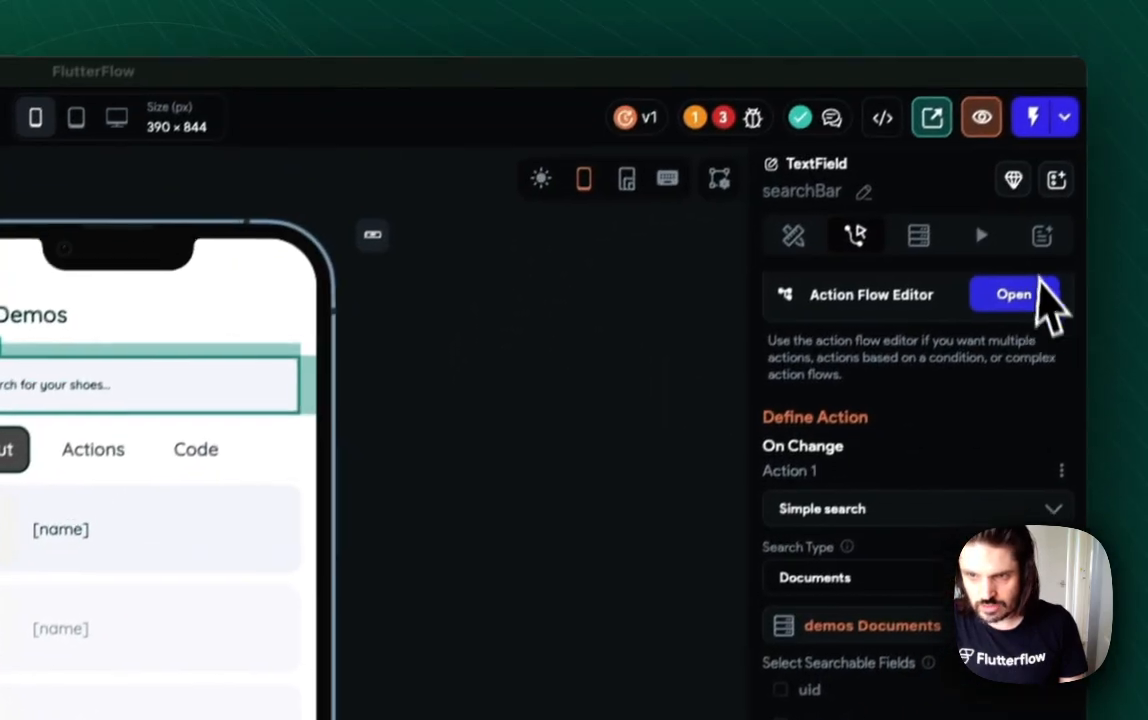
Review the search bar's On Change flow and its Simple search action in the Action Flow Editor.
{"action": "left_click", "coordinate": [1110, 116]}
{"action": "left_click", "coordinate": [340, 218]}
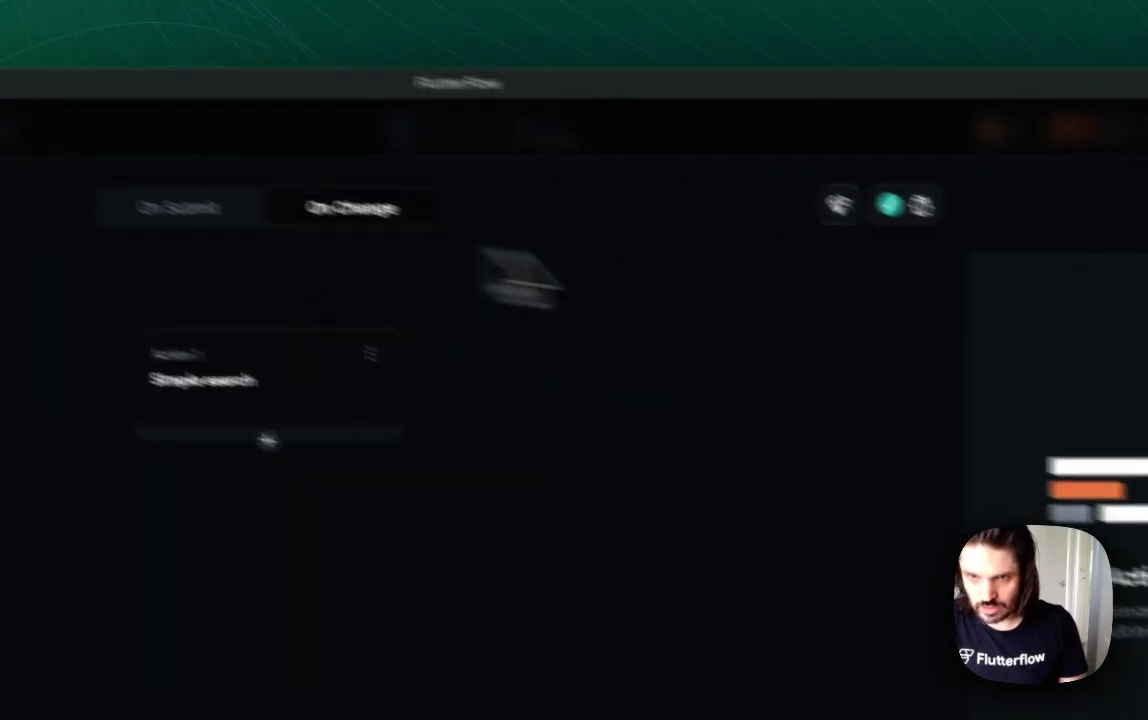
{"action": "left_click", "coordinate": [260, 371]}
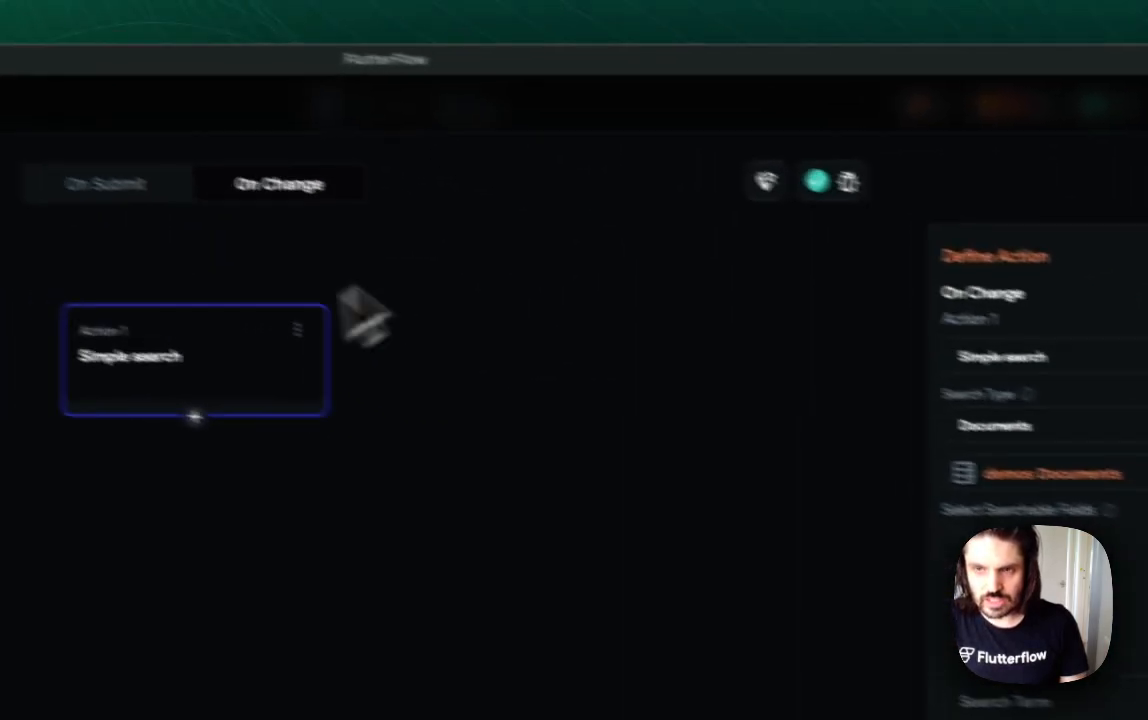
{"action": "left_click", "coordinate": [960, 225]}
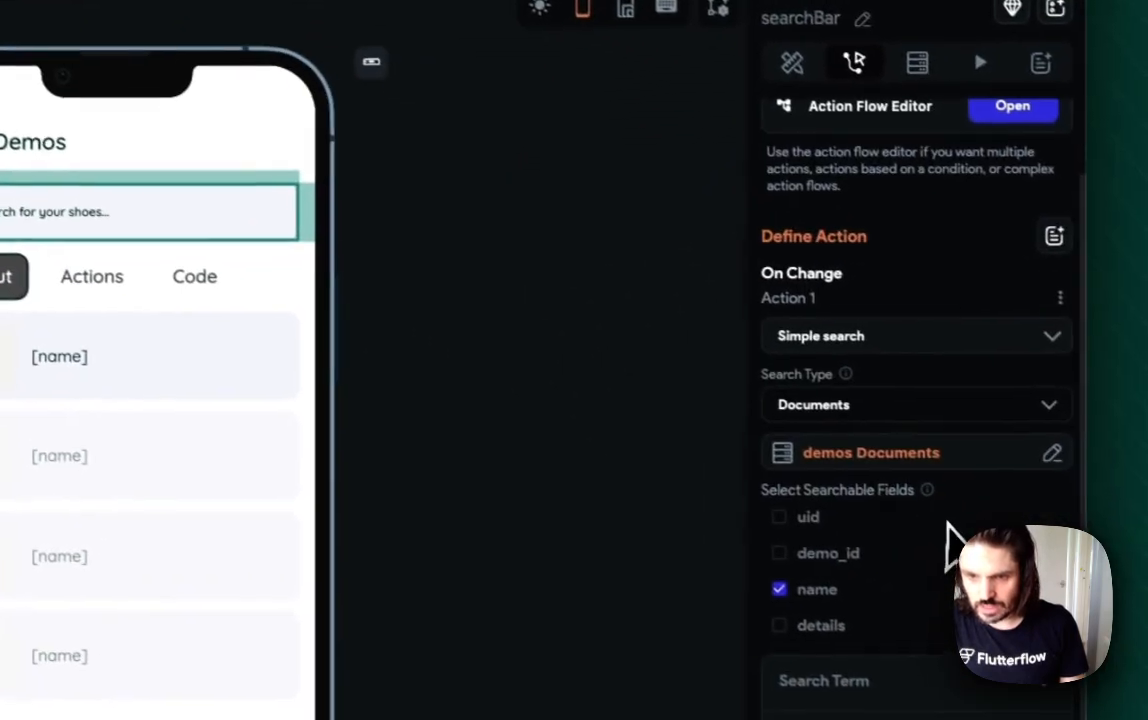
Set the search bar's Update Page On Change delay to 0 ms.
{"action": "left_click", "coordinate": [777, 167]}
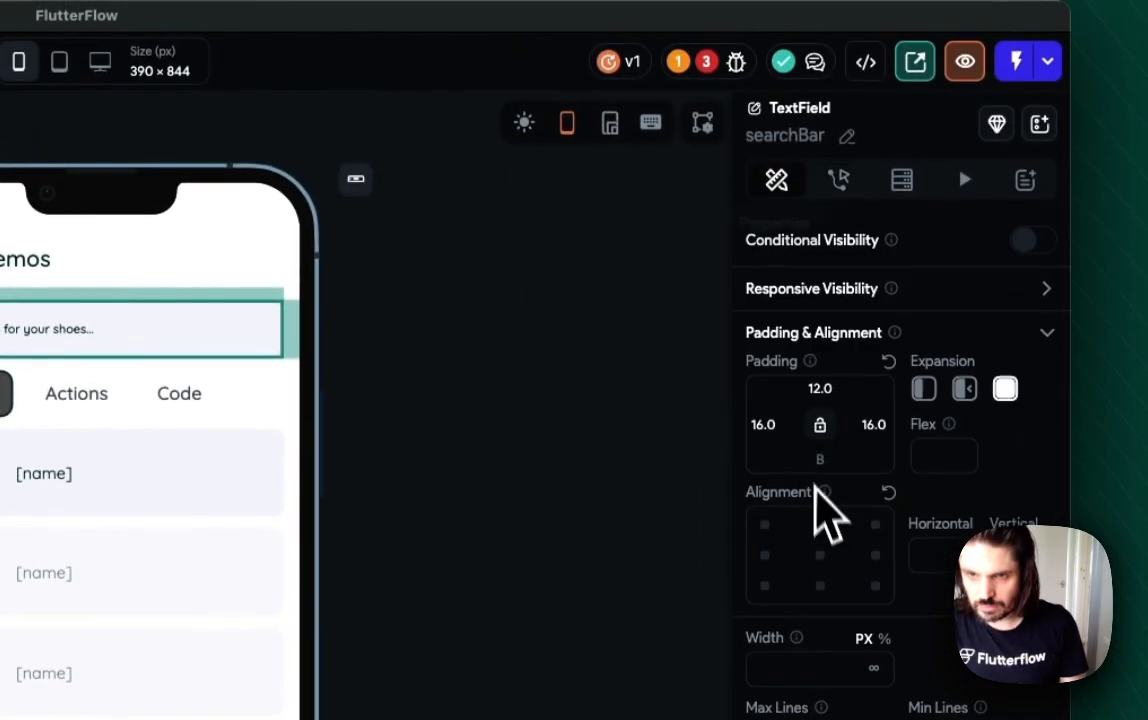
{"action": "scroll", "coordinate": [835, 455], "scroll_direction": "down", "scroll_amount": 10}
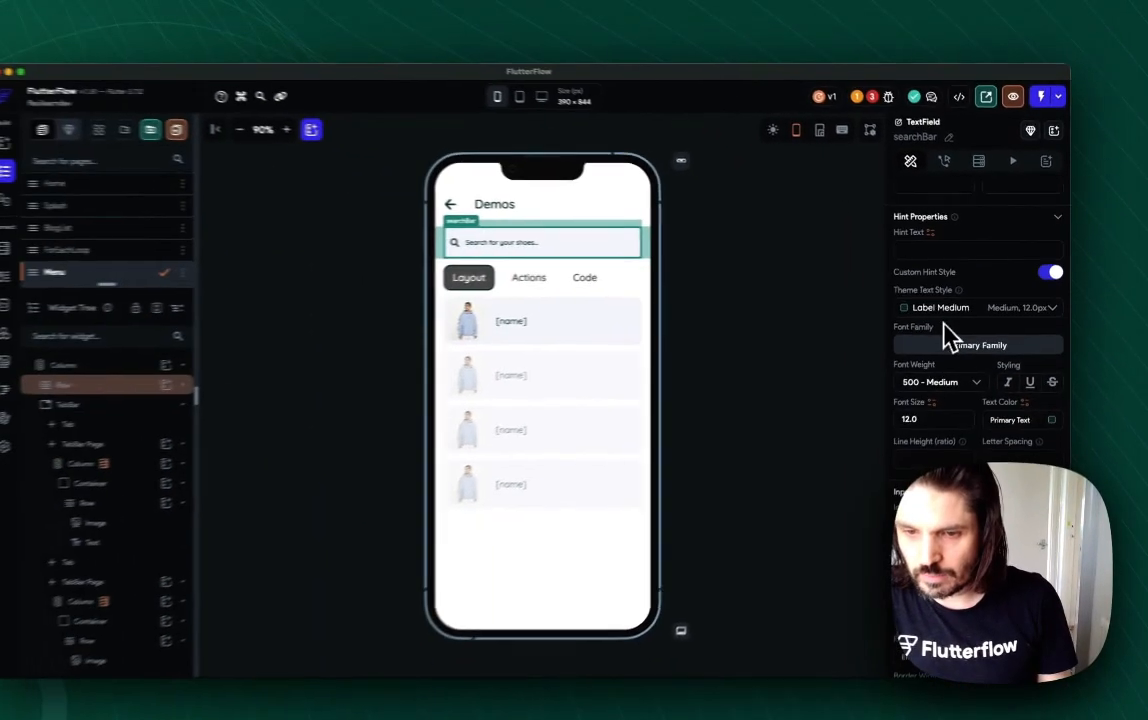
{"action": "scroll", "coordinate": [846, 505], "scroll_direction": "down", "scroll_amount": 5}
{"action": "scroll", "coordinate": [957, 330], "scroll_direction": "up", "scroll_amount": 4}
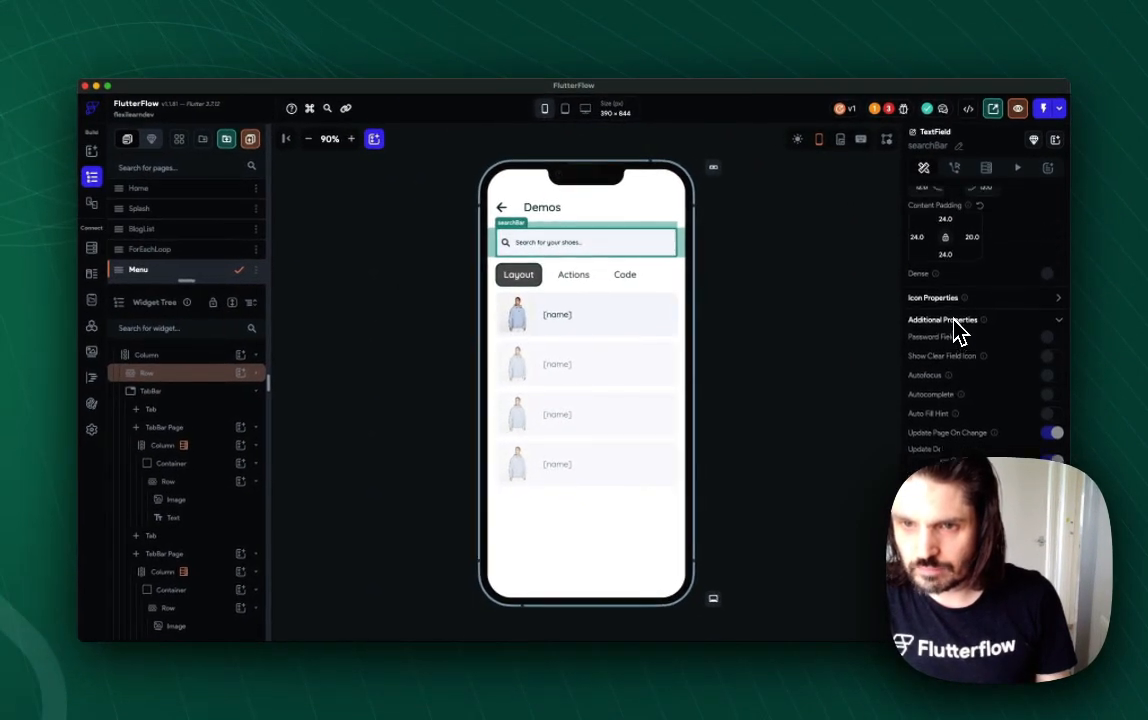
{"action": "scroll", "coordinate": [957, 330], "scroll_direction": "down", "scroll_amount": 4}
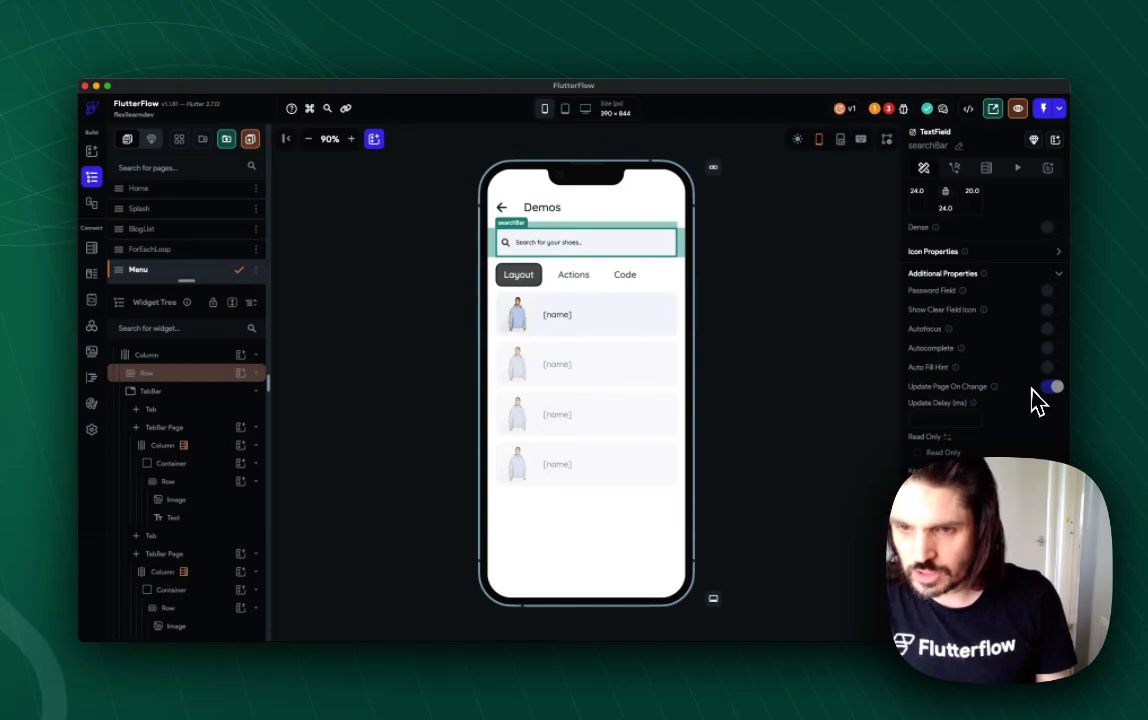
{"action": "left_click", "coordinate": [941, 419]}
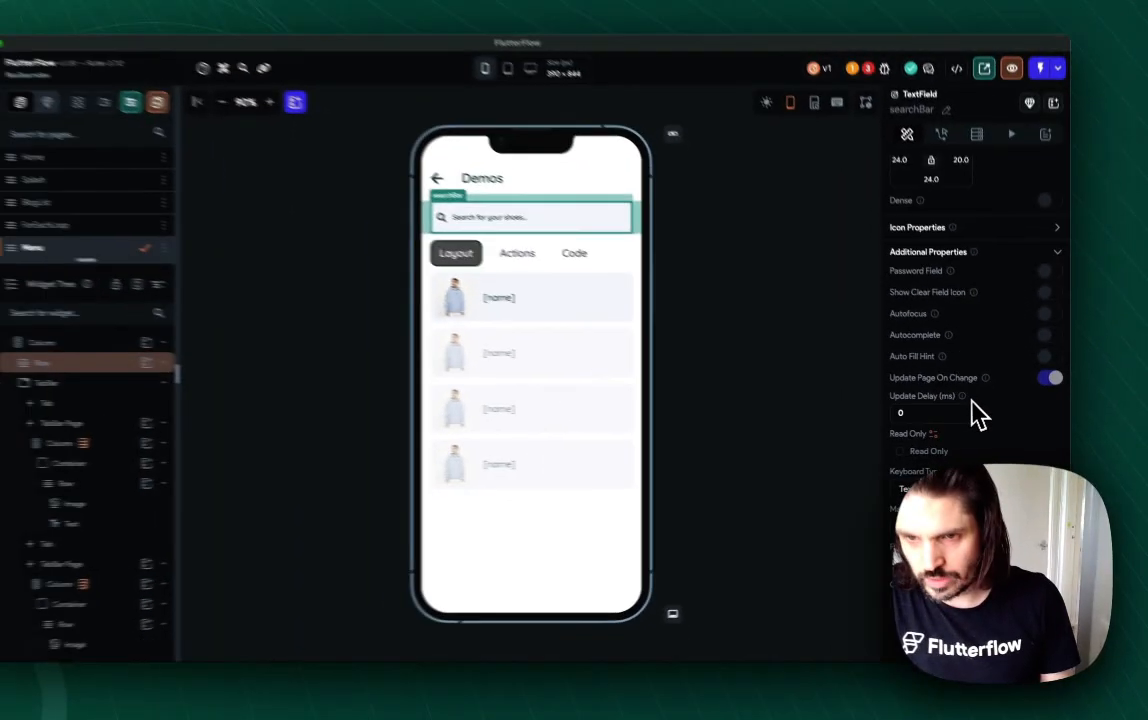
Check the search bar's Update Page On Change option and its update delay once more.
{"action": "mouse_move", "coordinate": [877, 344]}
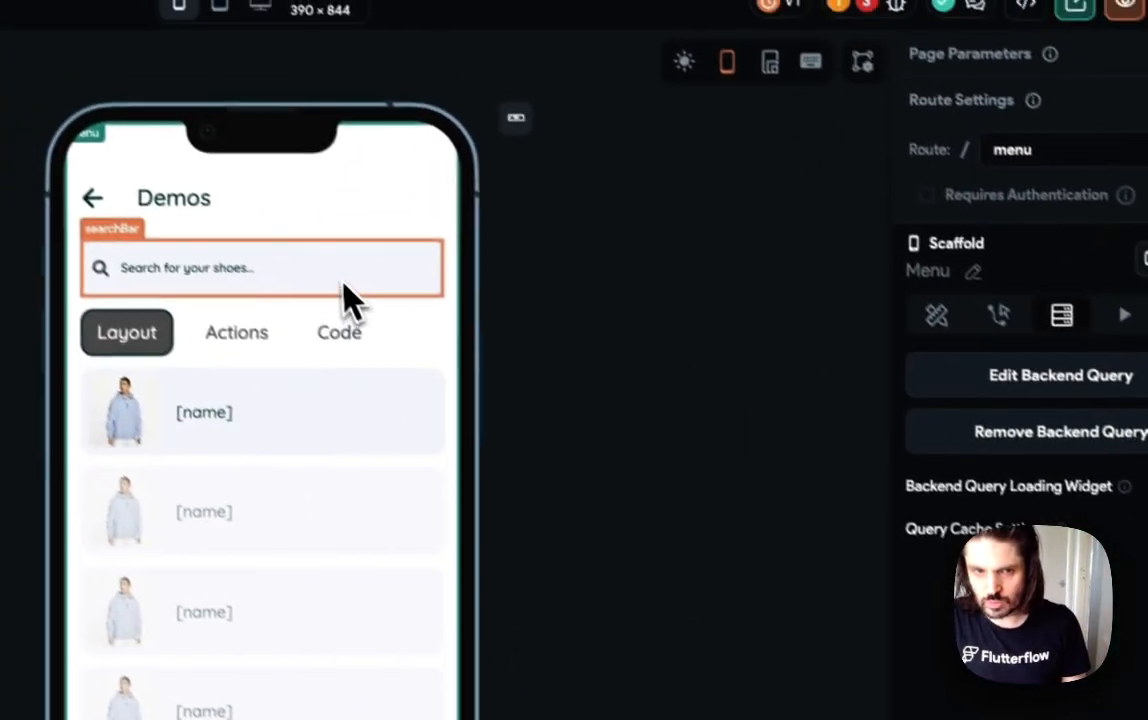
{"action": "left_click", "coordinate": [216, 143]}
{"action": "scroll", "coordinate": [830, 560], "scroll_direction": "down", "scroll_amount": 8}
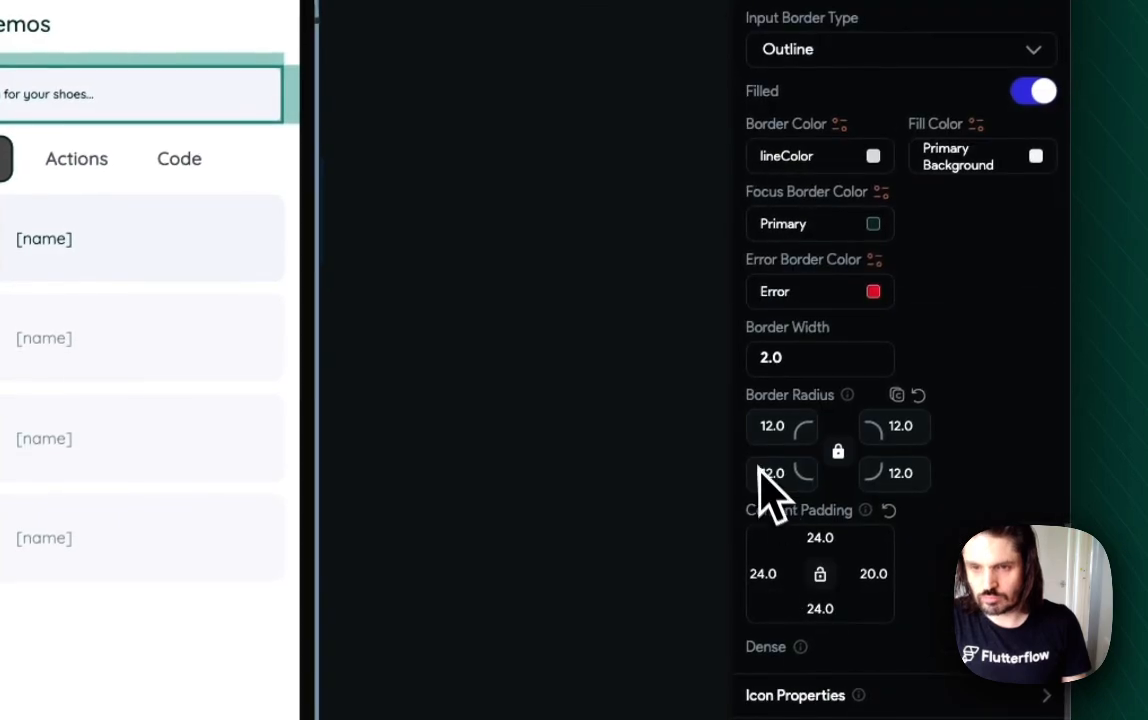
{"action": "scroll", "coordinate": [835, 300], "scroll_direction": "down", "scroll_amount": 4}
{"action": "scroll", "coordinate": [826, 400], "scroll_direction": "down", "scroll_amount": 3}
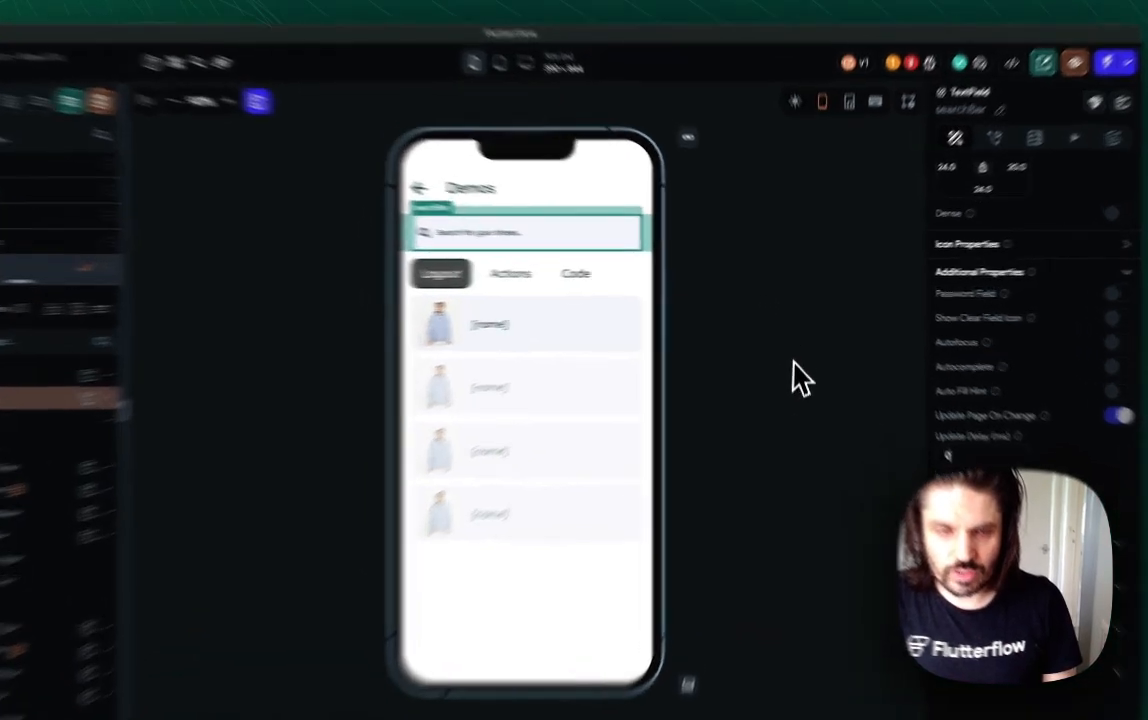
{"action": "left_click", "coordinate": [779, 339]}
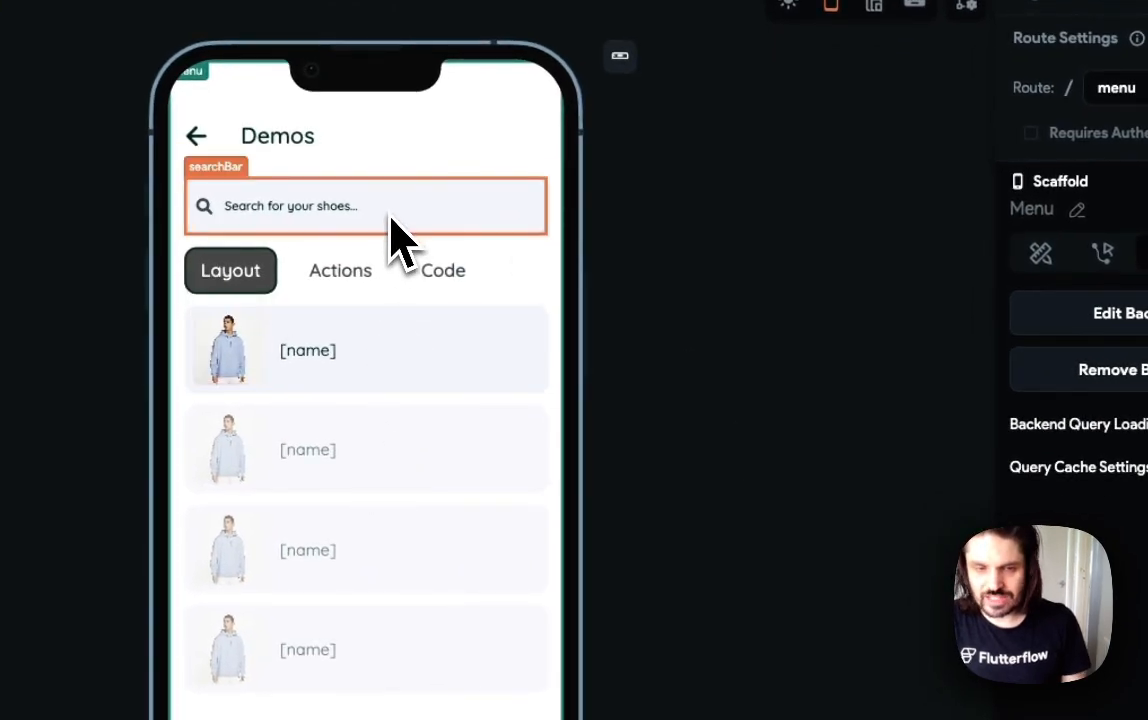
Review the List Contains Item filter condition on the category property in the Layout tab Column's generating variable.
{"action": "left_click", "coordinate": [390, 215]}
{"action": "left_click", "coordinate": [392, 572]}
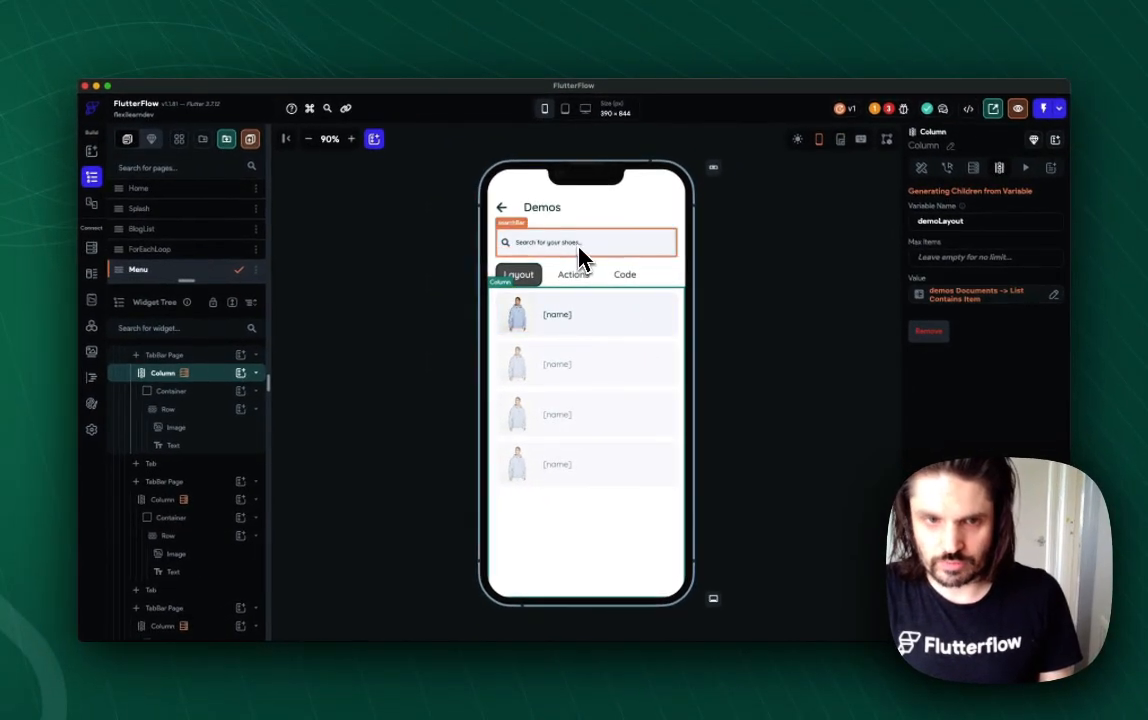
{"action": "scroll", "coordinate": [200, 366], "scroll_direction": "up", "scroll_amount": 3}
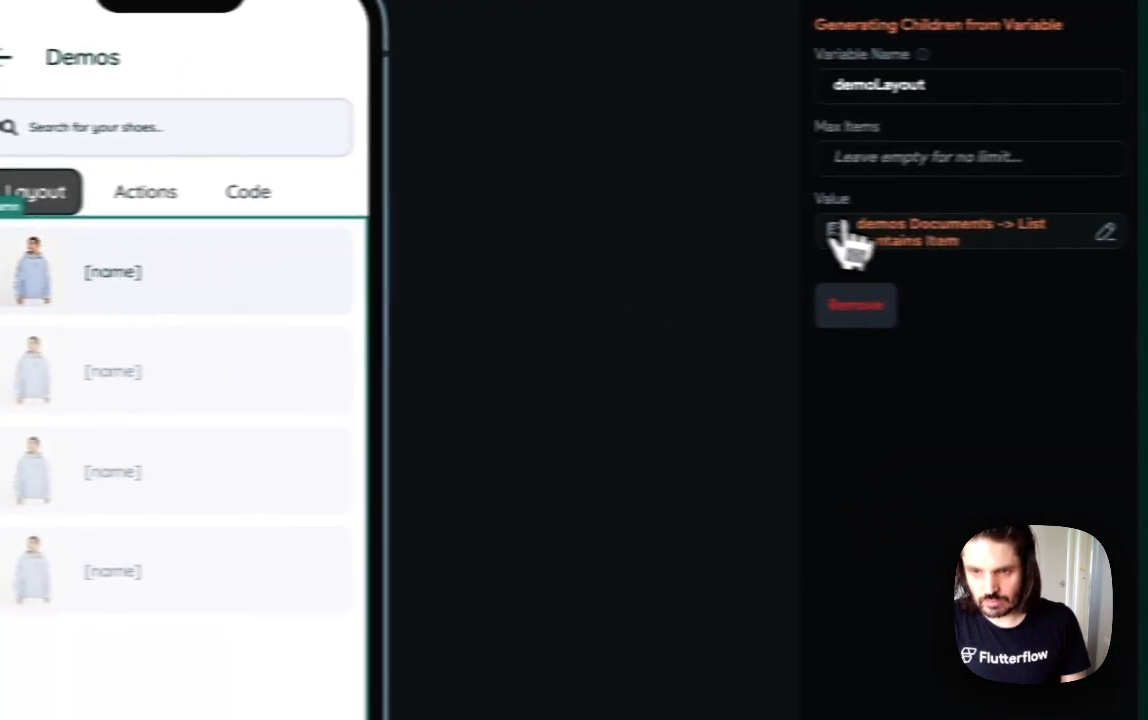
{"action": "left_click", "coordinate": [910, 320]}
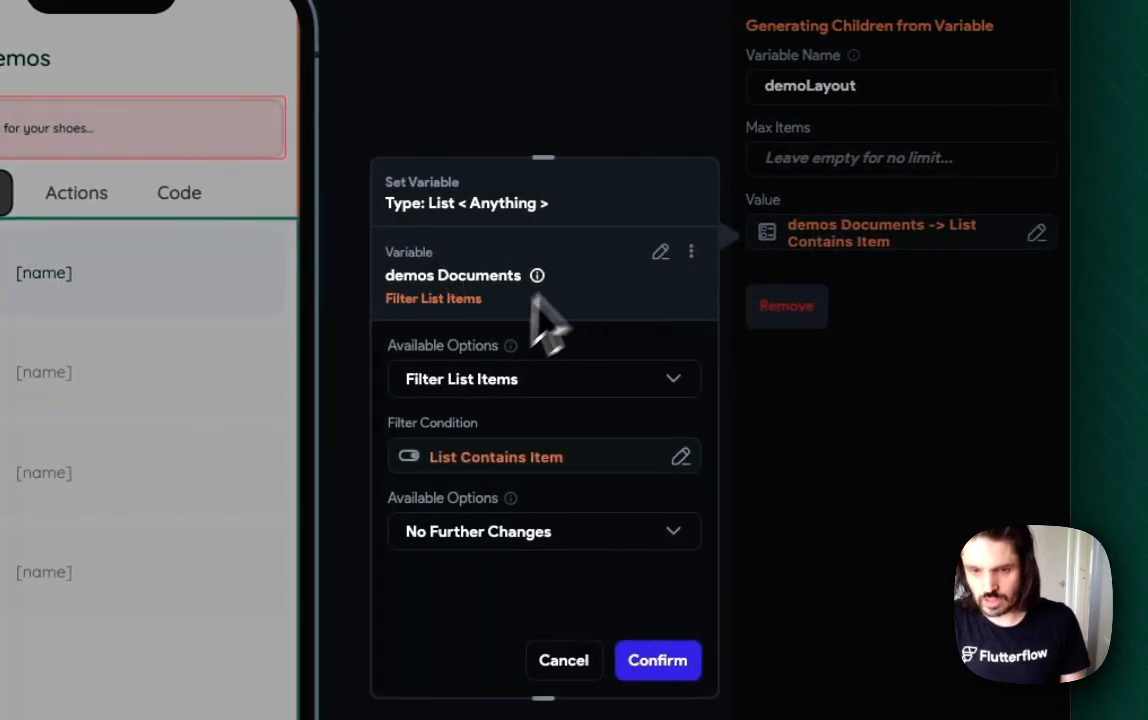
{"action": "left_click", "coordinate": [545, 472]}
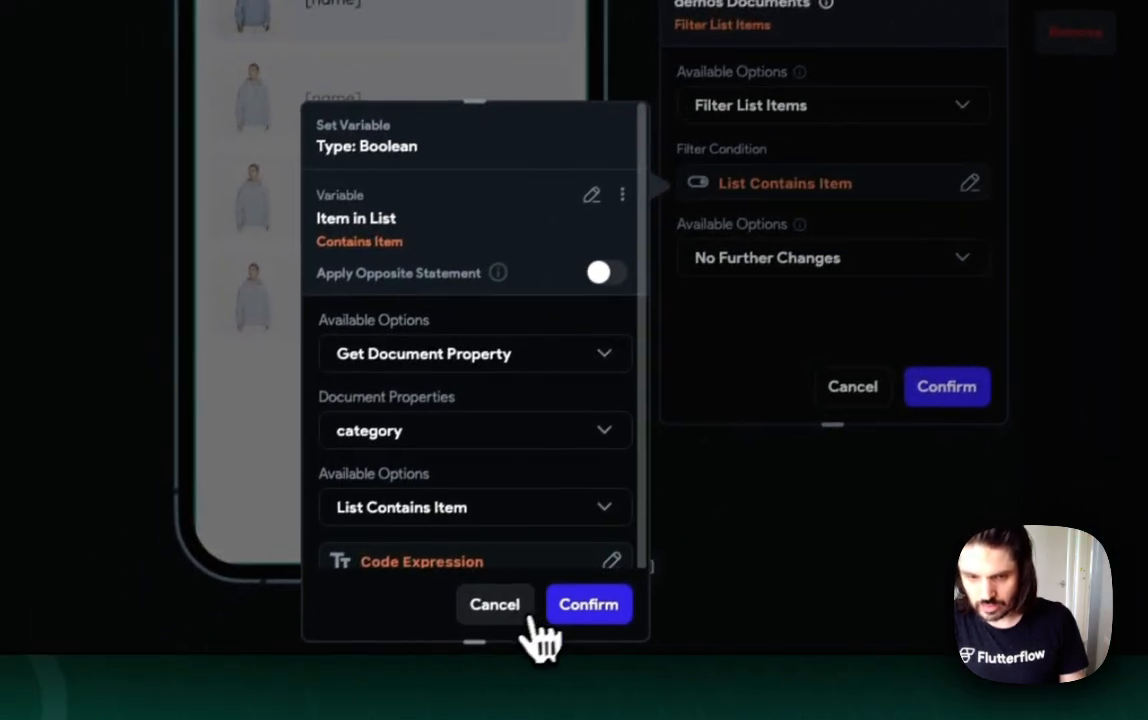
{"action": "left_click", "coordinate": [511, 597]}
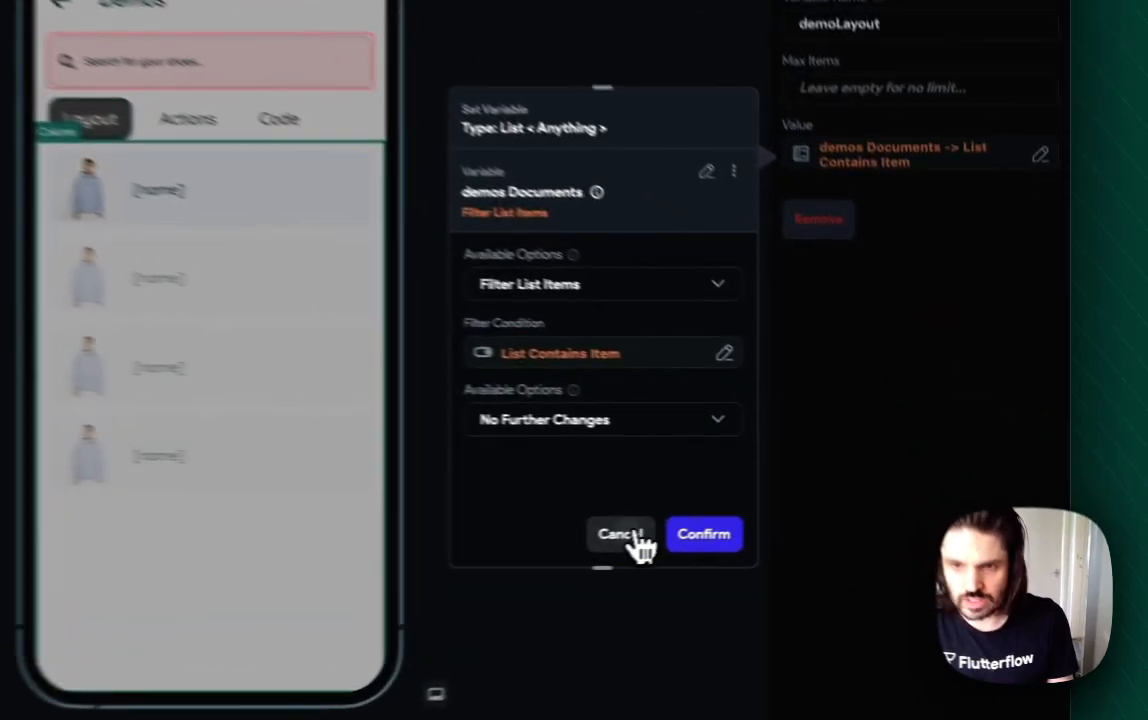
{"action": "left_click", "coordinate": [818, 509]}
Copy the filtered demos Documents variable from the Layout tab Column's value.
{"action": "left_click", "coordinate": [961, 298]}
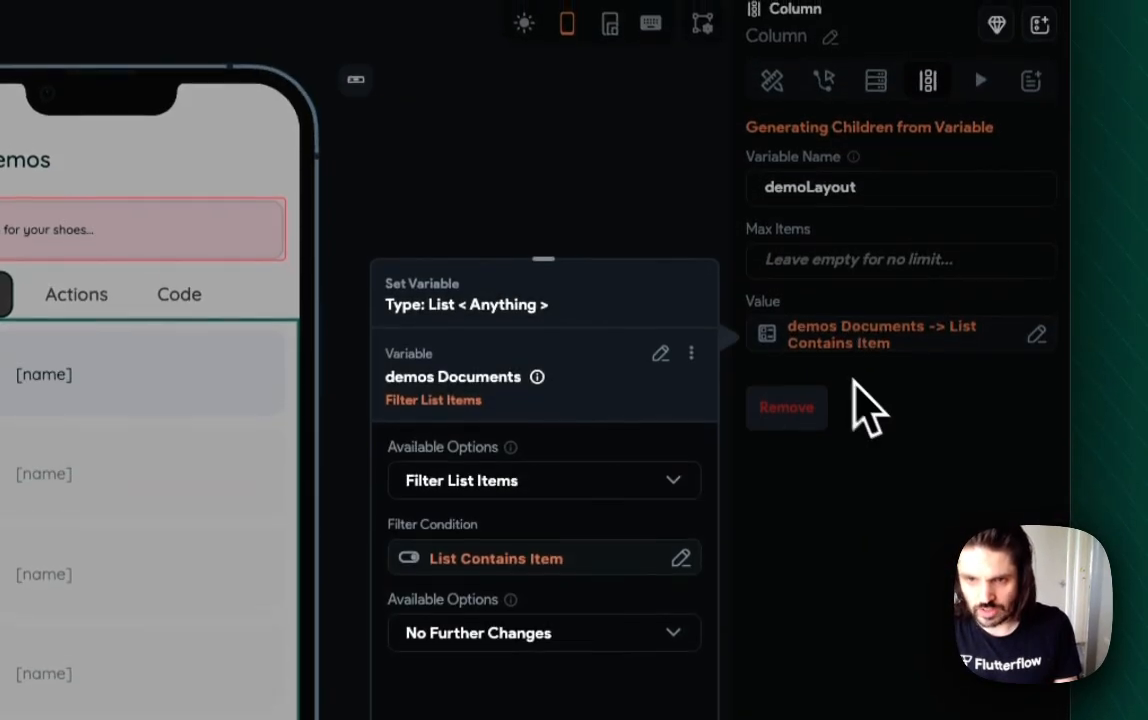
{"action": "left_click", "coordinate": [691, 353]}
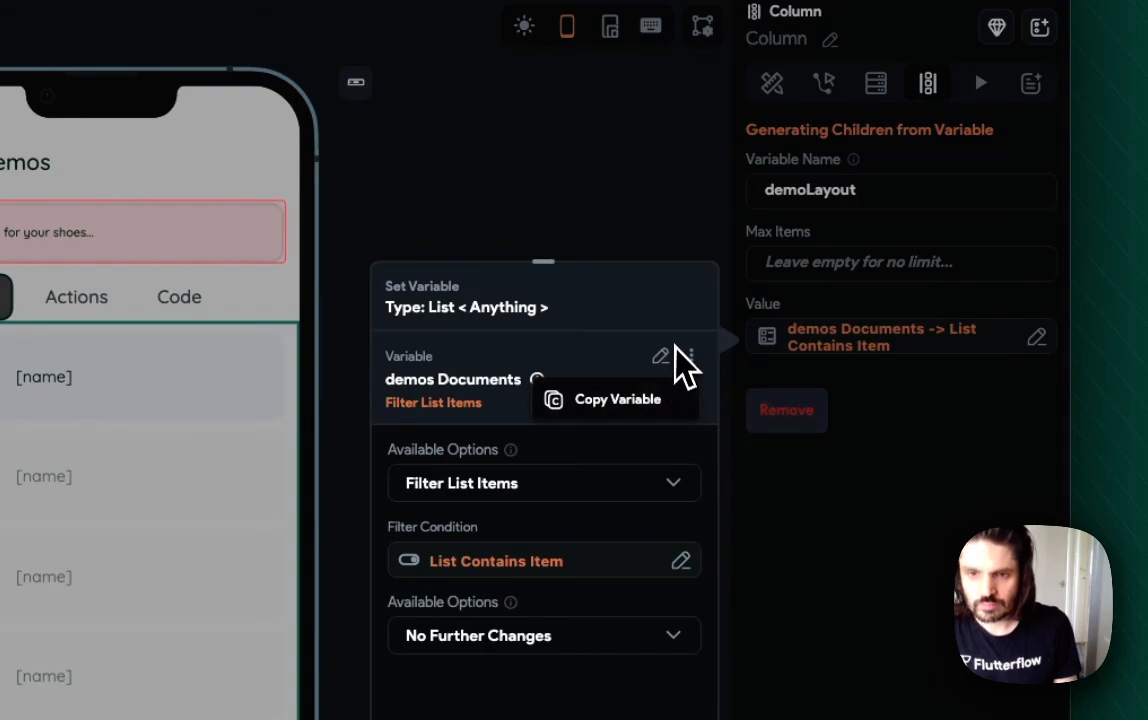
{"action": "left_click", "coordinate": [670, 348]}
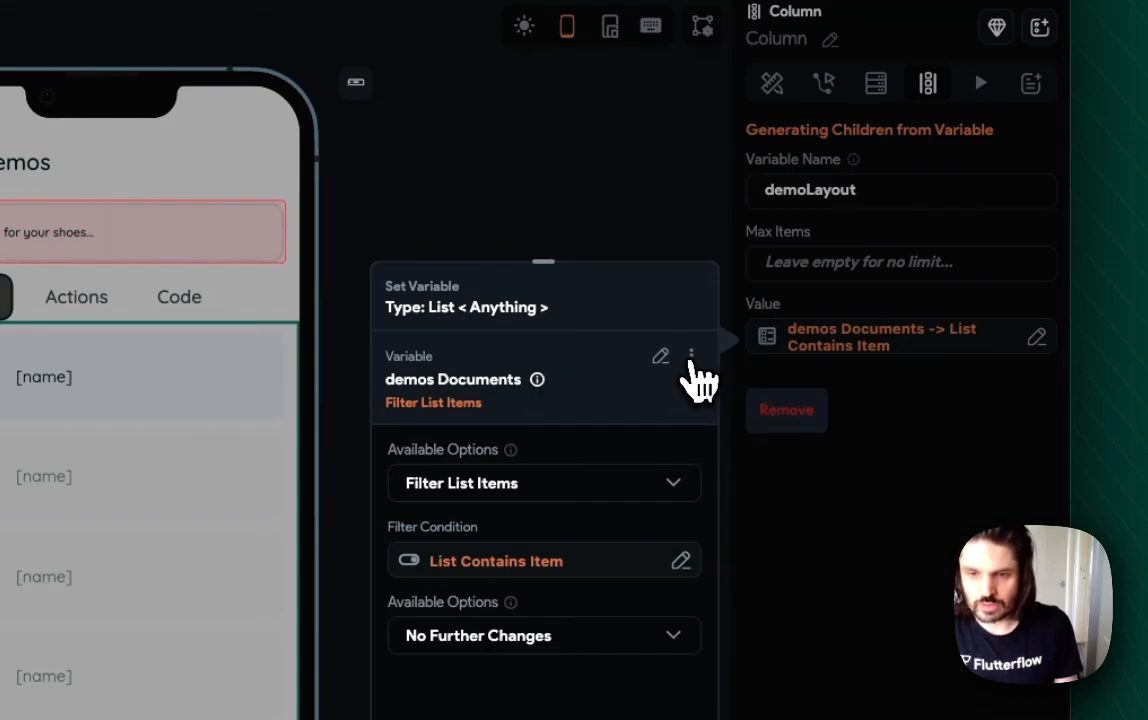
{"action": "left_click", "coordinate": [691, 358]}
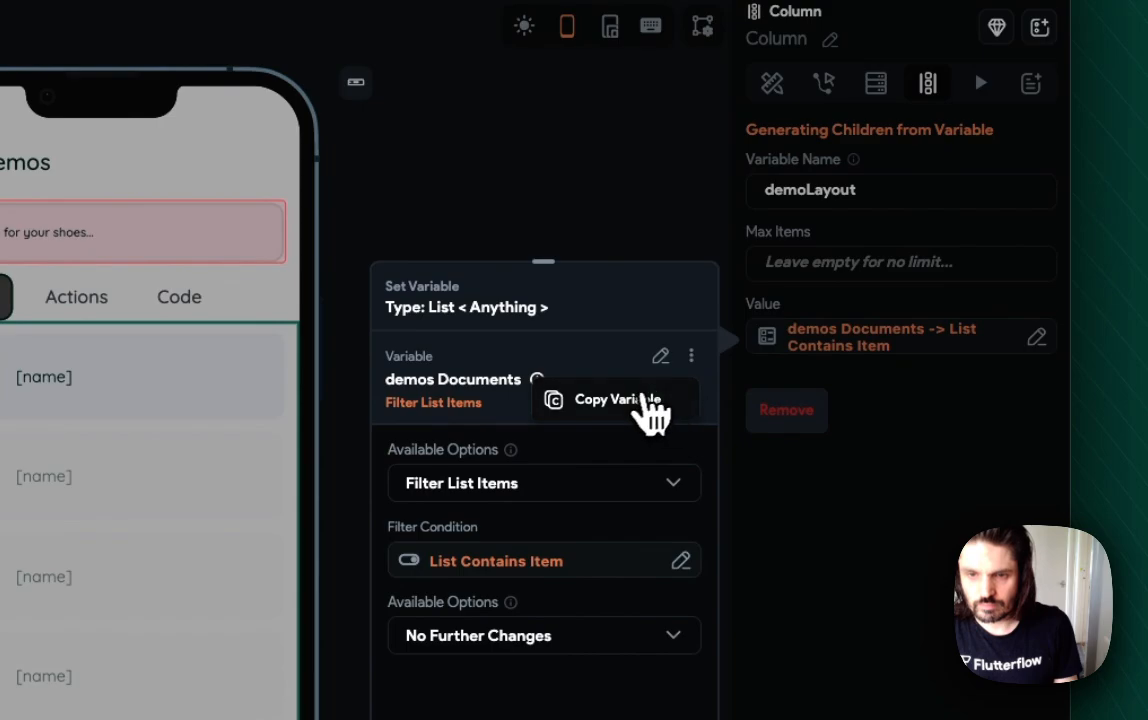
{"action": "left_click", "coordinate": [615, 399]}
Replace the Column's generating variable with a new one named demoLayout that uses a Conditional Value (If/Then/Else).
{"action": "left_click", "coordinate": [787, 411]}
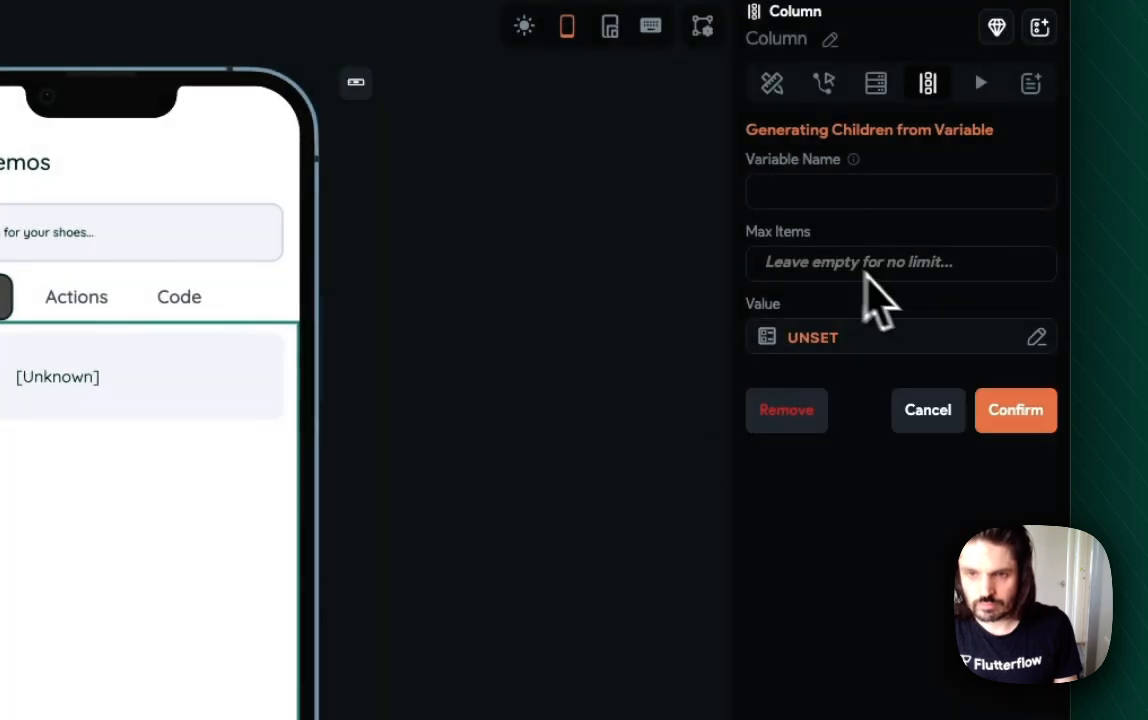
{"action": "left_click", "coordinate": [868, 196]}
{"action": "type", "text": "demo"}
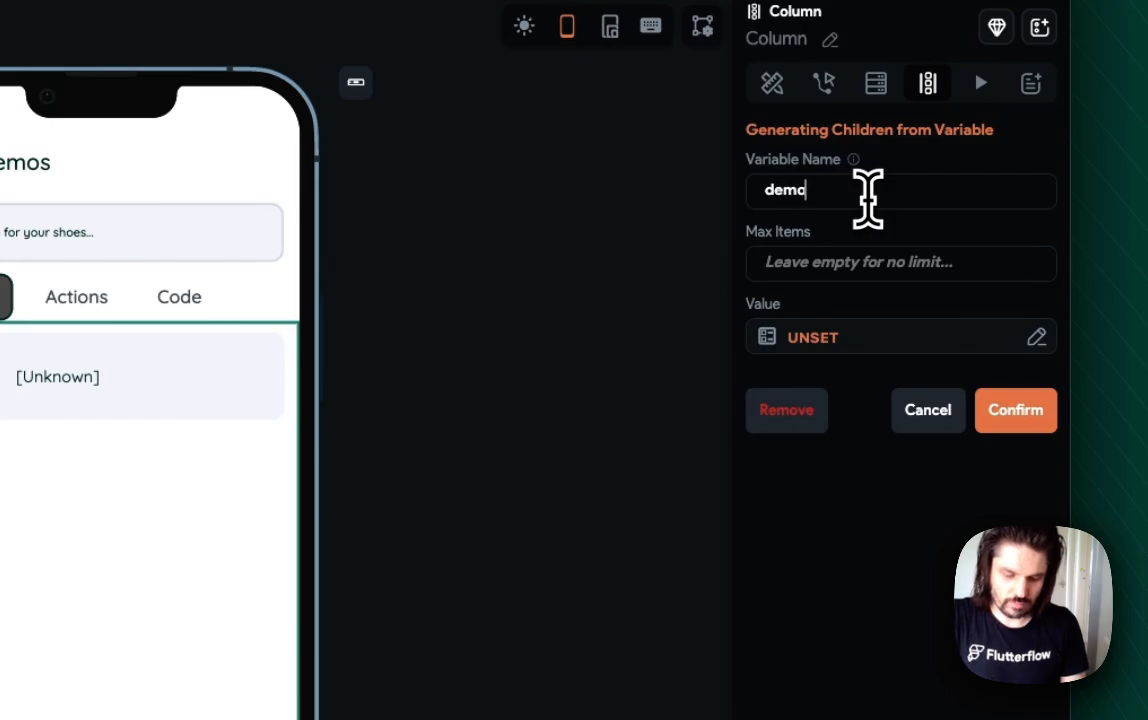
{"action": "type", "text": "Layout"}
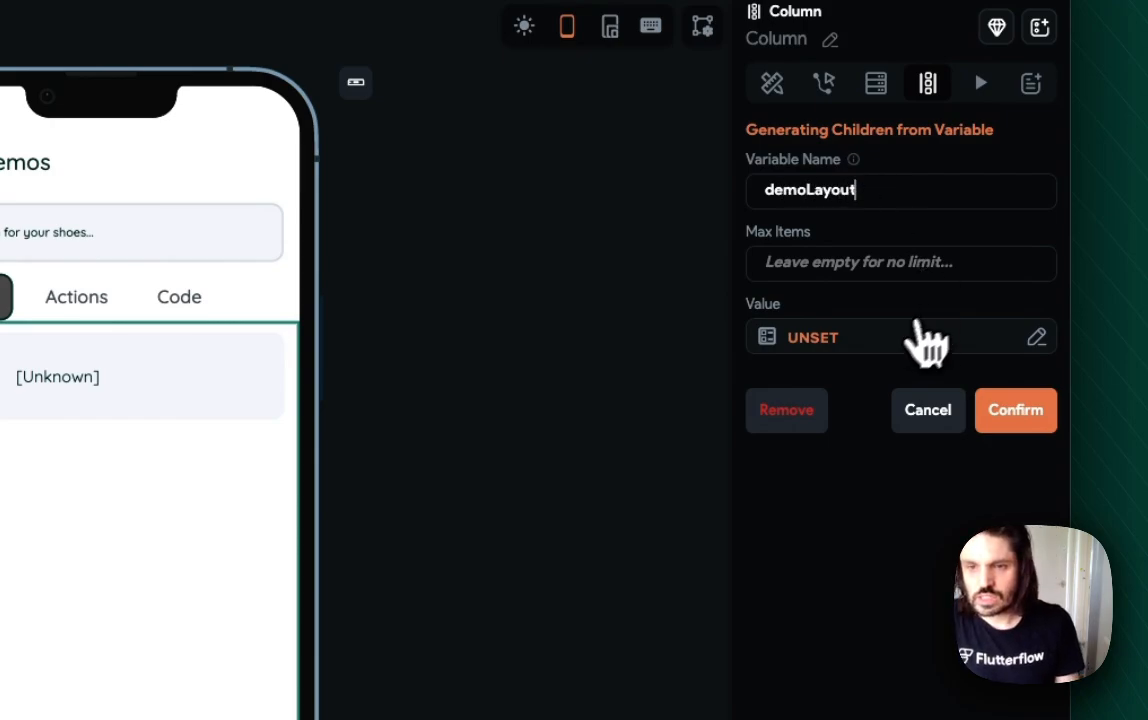
{"action": "left_click", "coordinate": [853, 340]}
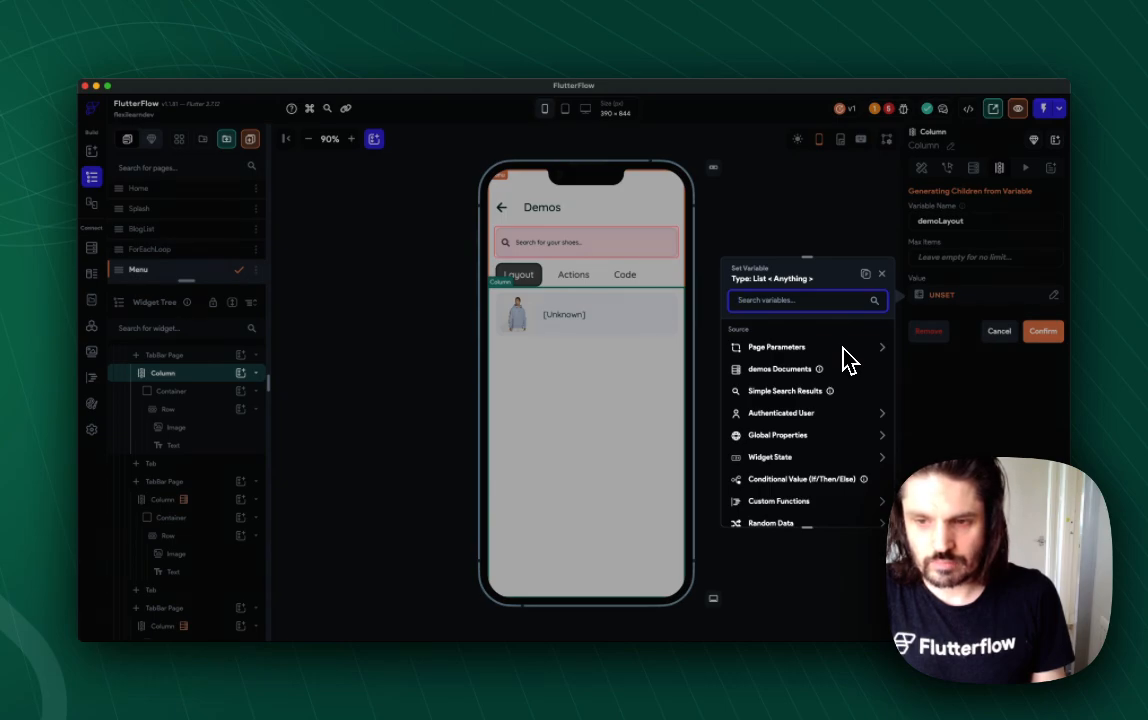
{"action": "left_click", "coordinate": [812, 480]}
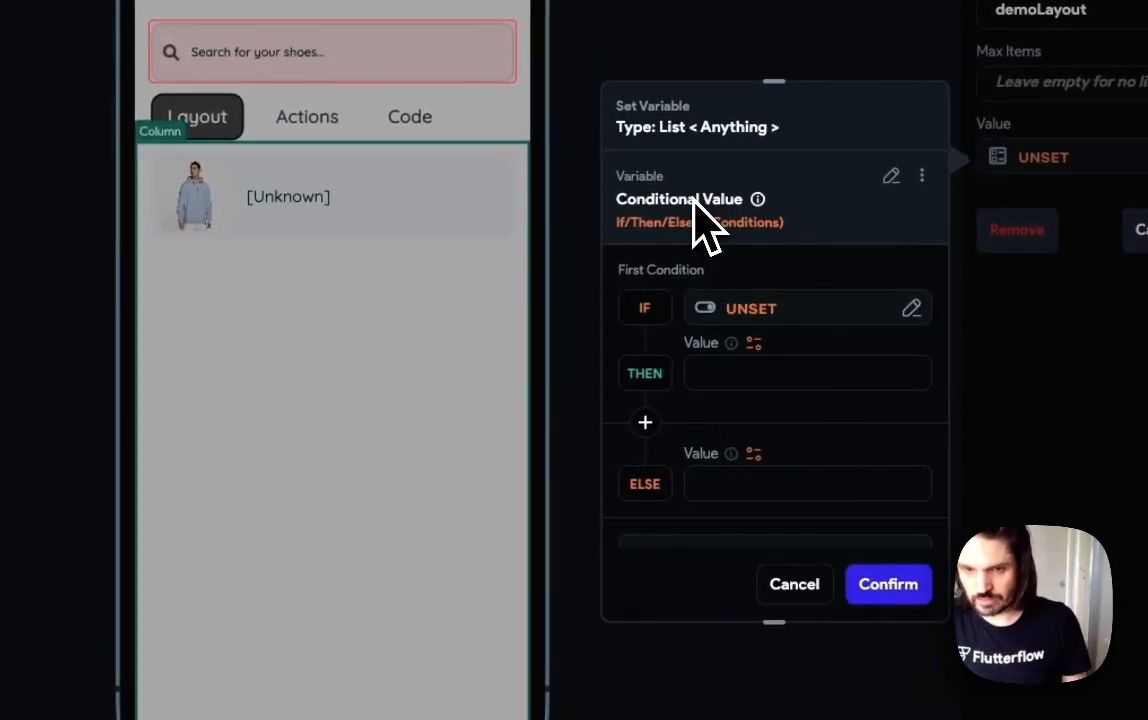
Set the IF condition to the searchBar widget state with the operator Is Set and Not Empty.
{"action": "left_click", "coordinate": [768, 312]}
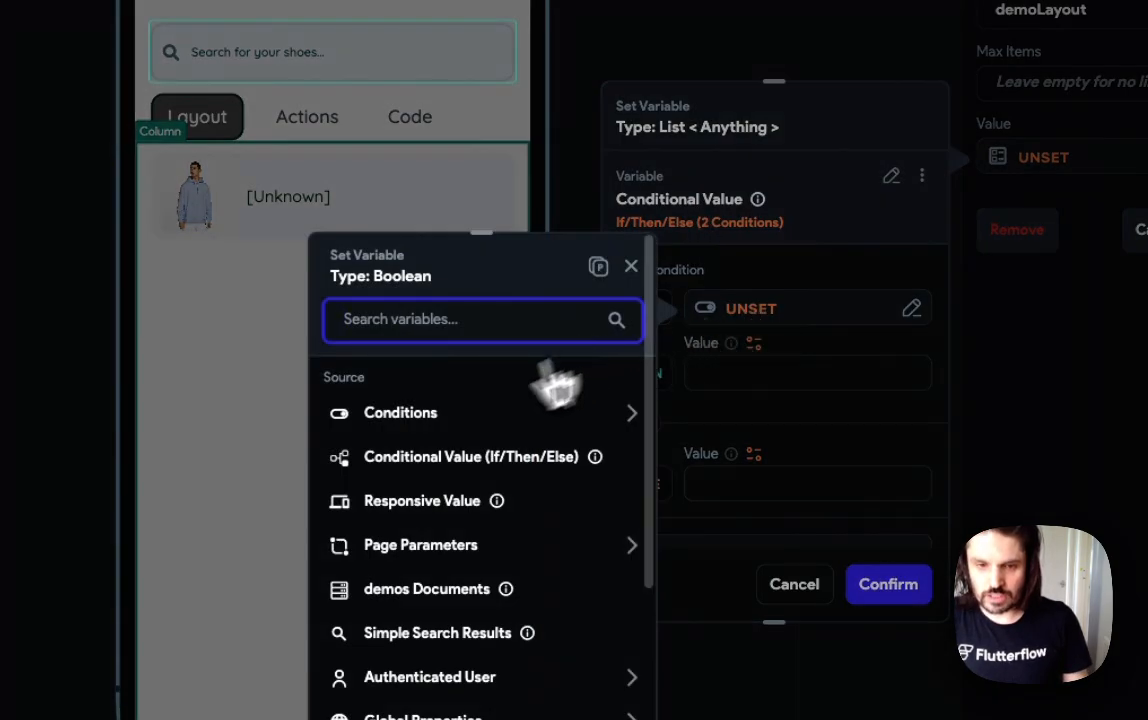
{"action": "left_click", "coordinate": [440, 418]}
{"action": "left_click", "coordinate": [425, 487]}
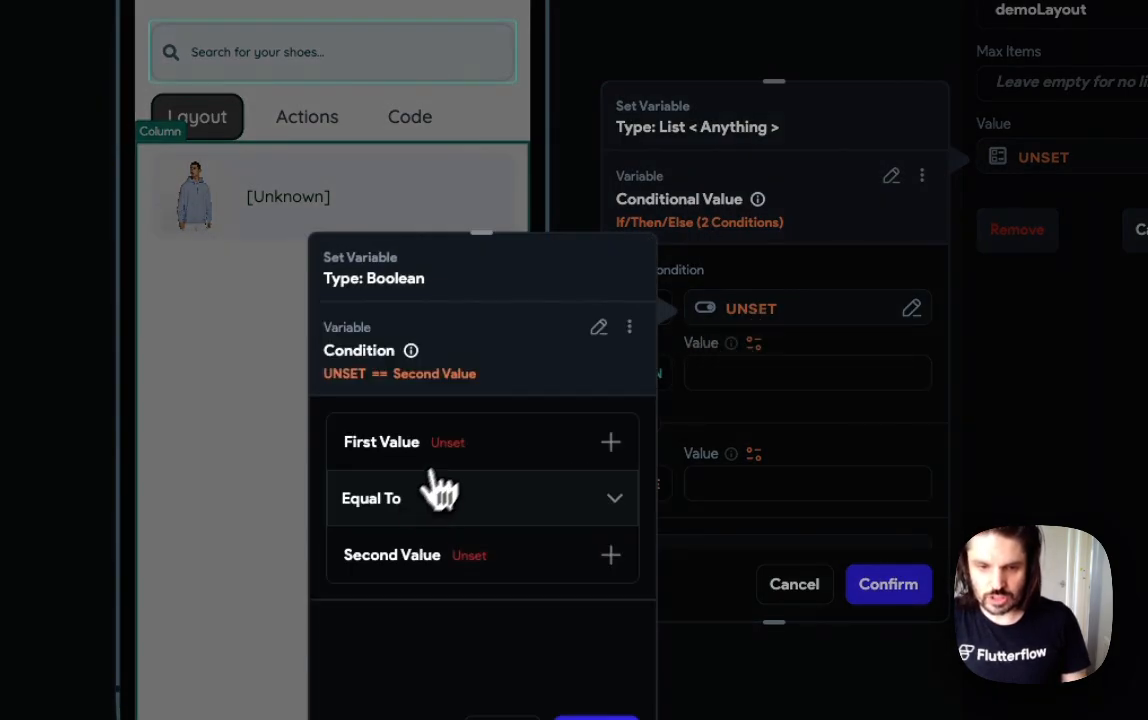
{"action": "left_click", "coordinate": [462, 443]}
{"action": "left_click", "coordinate": [420, 513]}
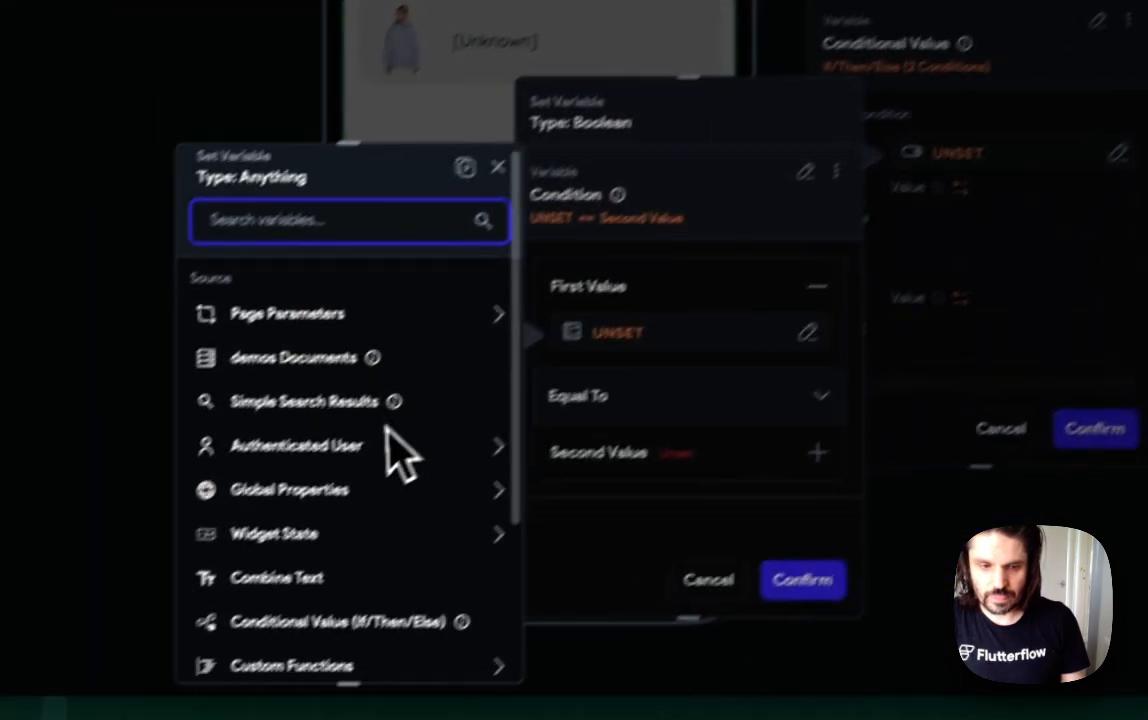
{"action": "scroll", "coordinate": [430, 430], "scroll_direction": "down", "scroll_amount": 3}
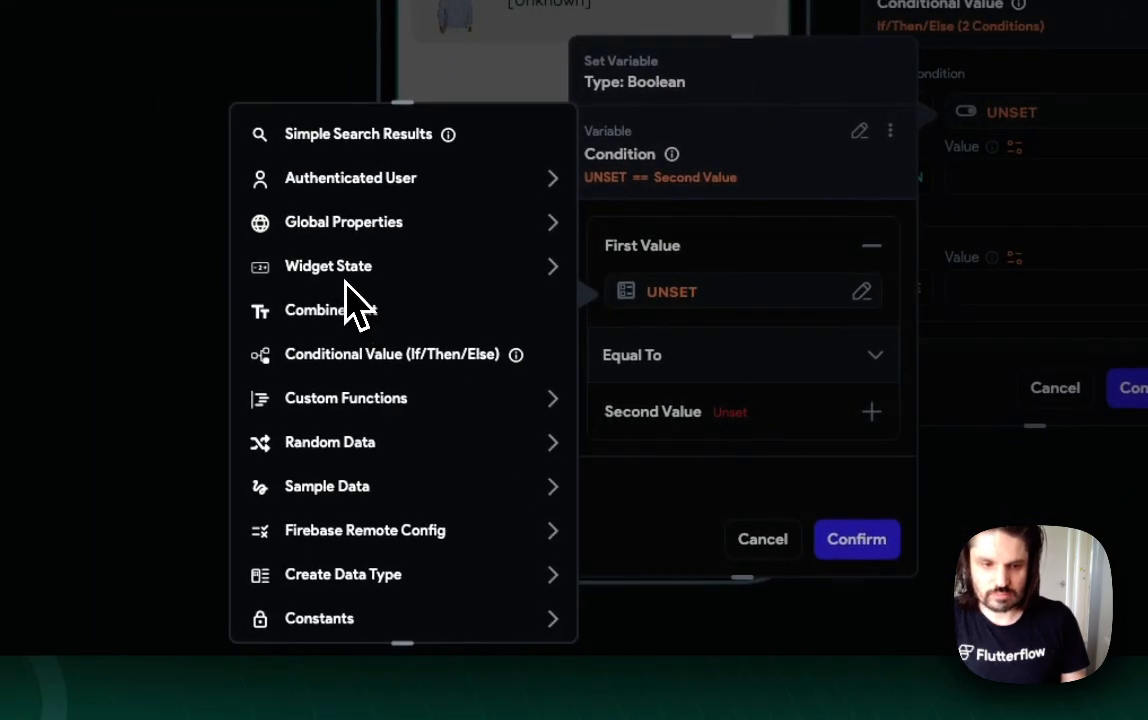
{"action": "left_click", "coordinate": [346, 278]}
{"action": "left_click", "coordinate": [360, 340]}
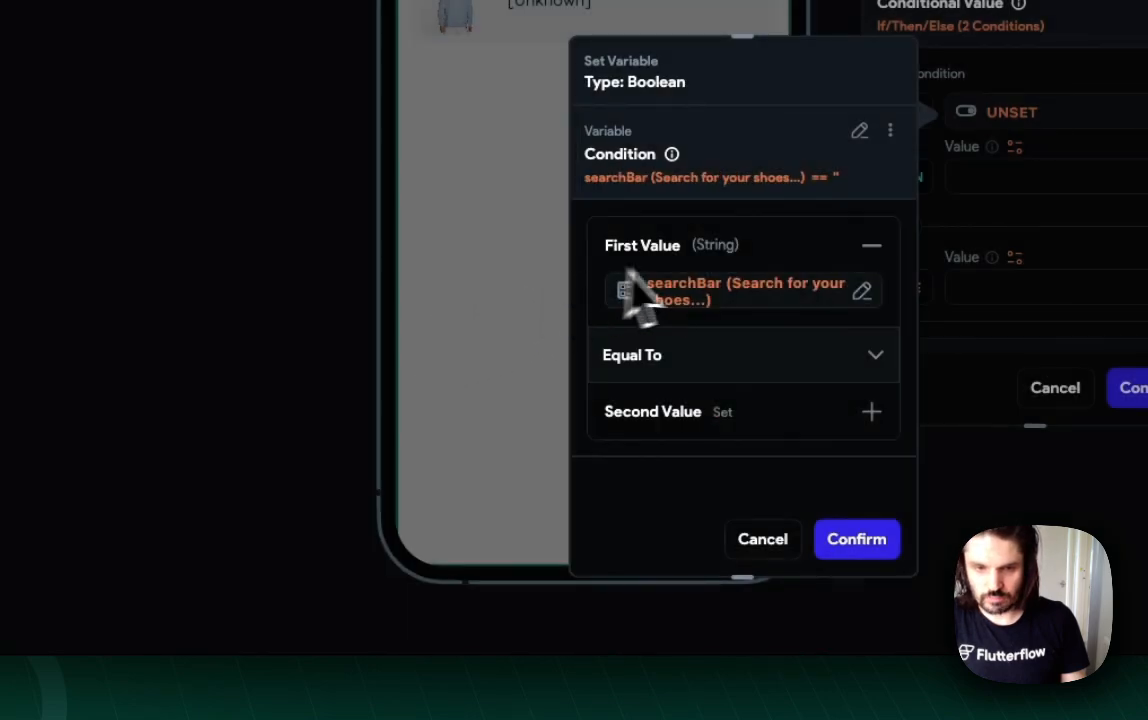
{"action": "left_click", "coordinate": [657, 372]}
{"action": "left_click", "coordinate": [720, 463]}
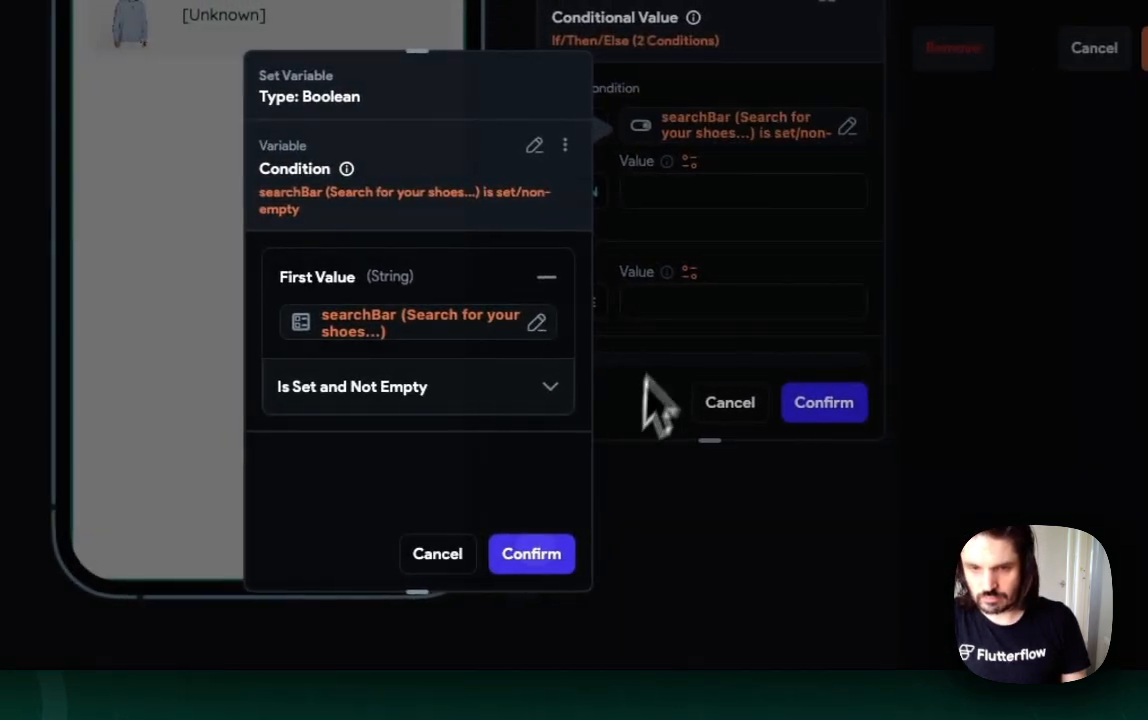
{"action": "left_click", "coordinate": [655, 405]}
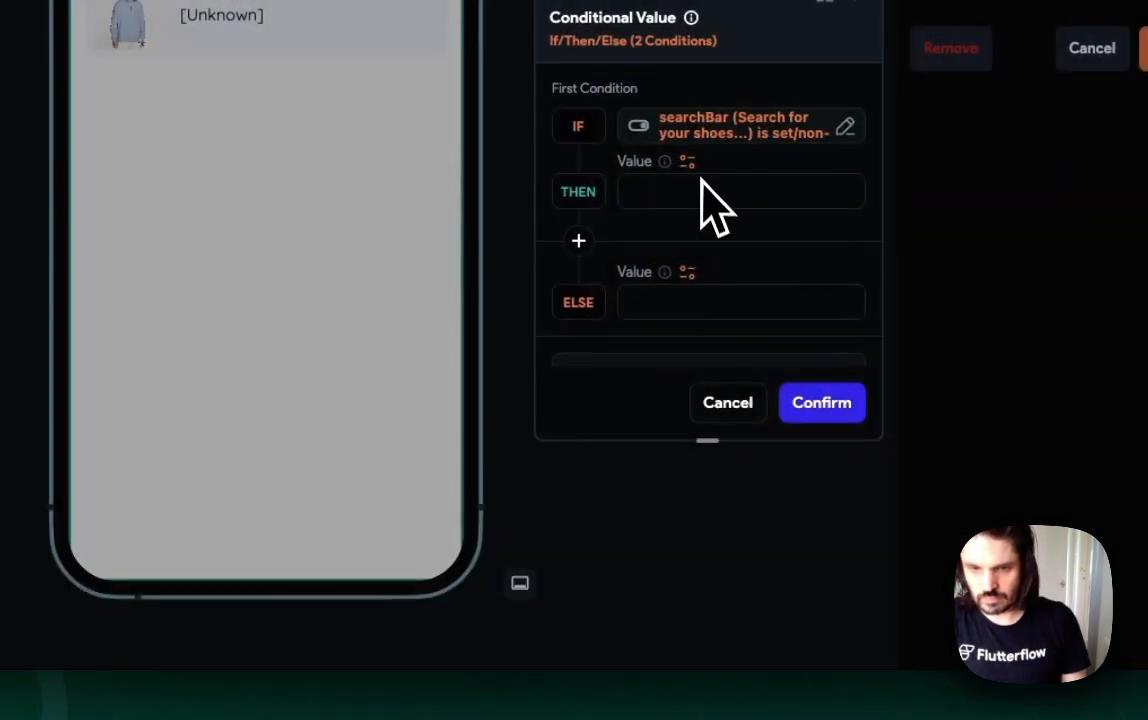
Set the conditional value's THEN result to Simple Search Results without further changes.
{"action": "left_click", "coordinate": [687, 163]}
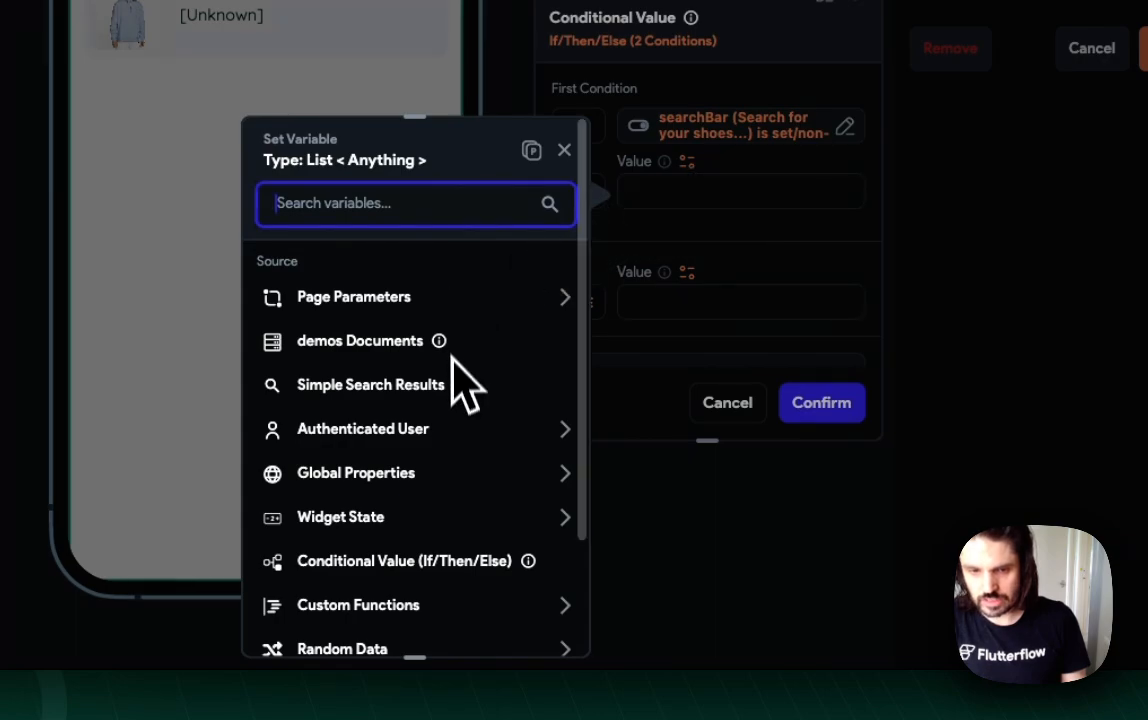
{"action": "left_click", "coordinate": [497, 400]}
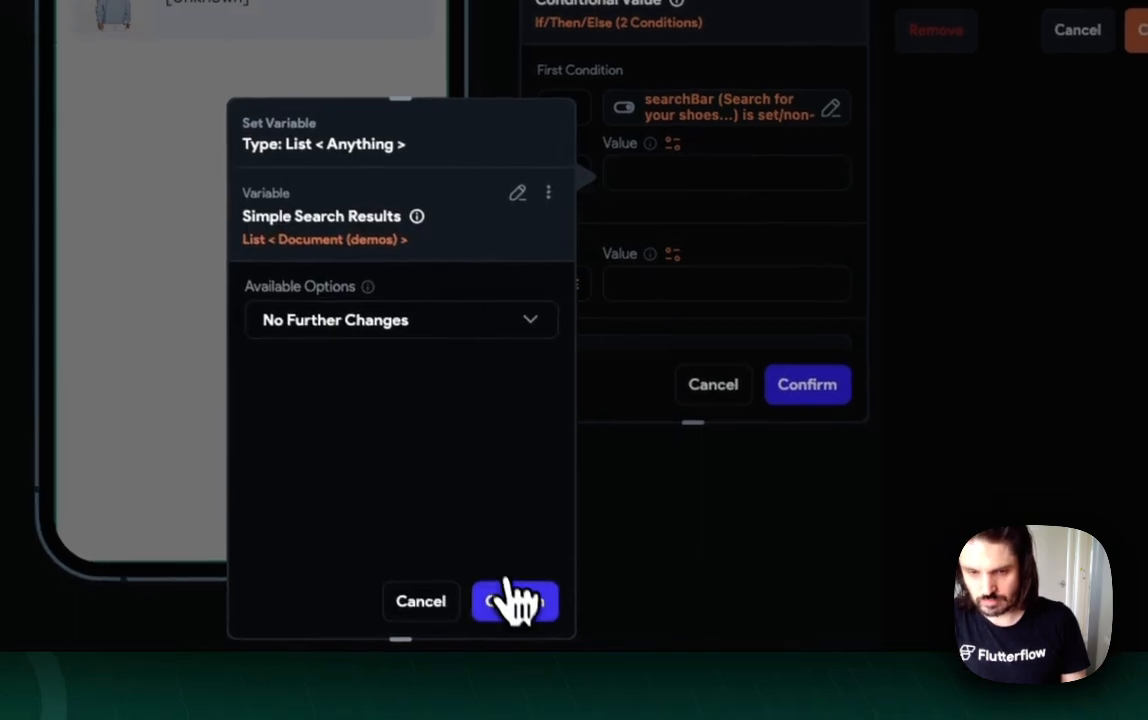
{"action": "left_click", "coordinate": [529, 619]}
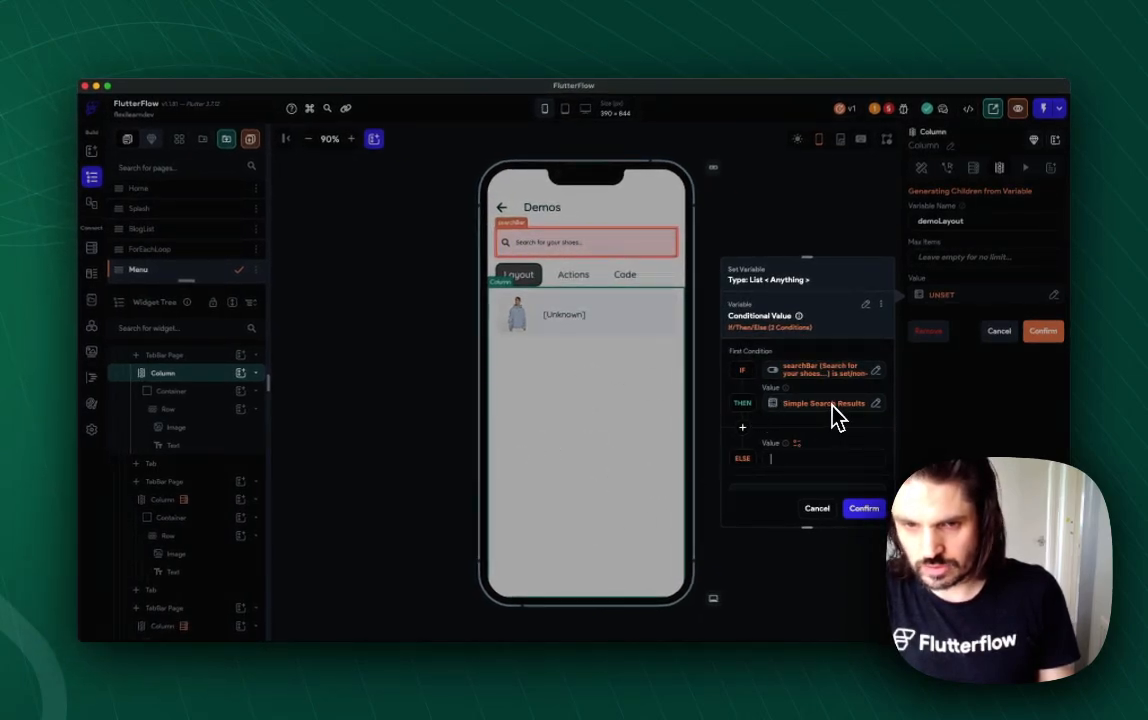
Paste the copied variable as the ELSE value and reselect demos Documents as its source.
{"action": "left_click", "coordinate": [798, 460]}
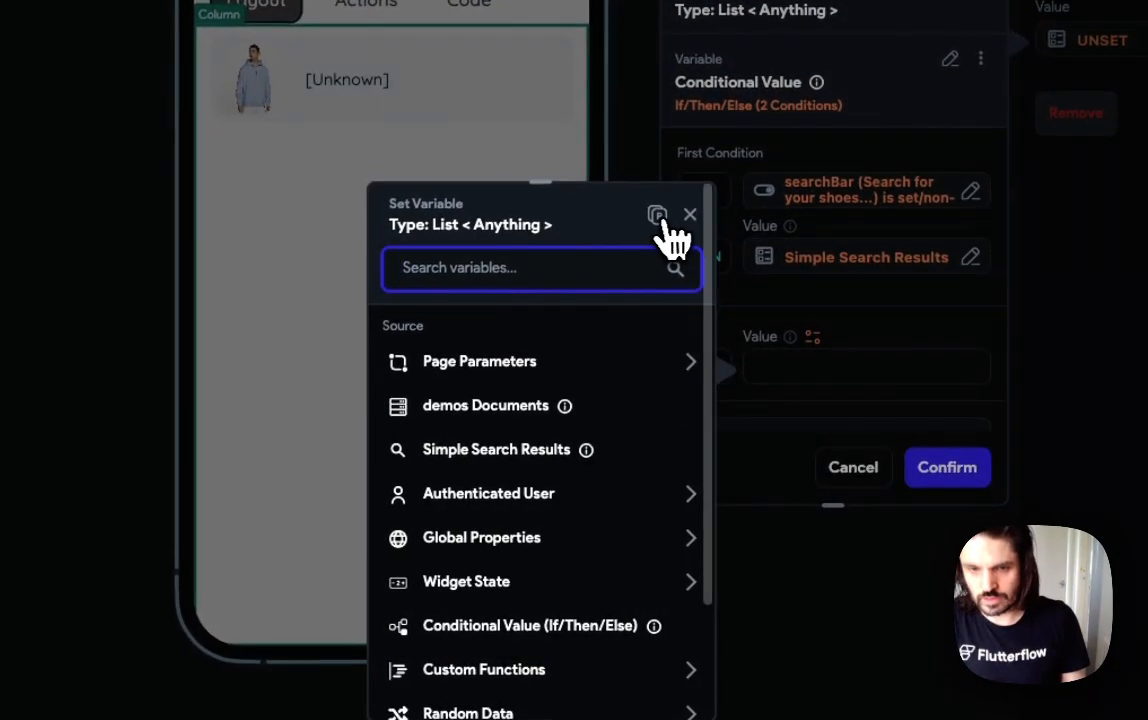
{"action": "left_click", "coordinate": [657, 216]}
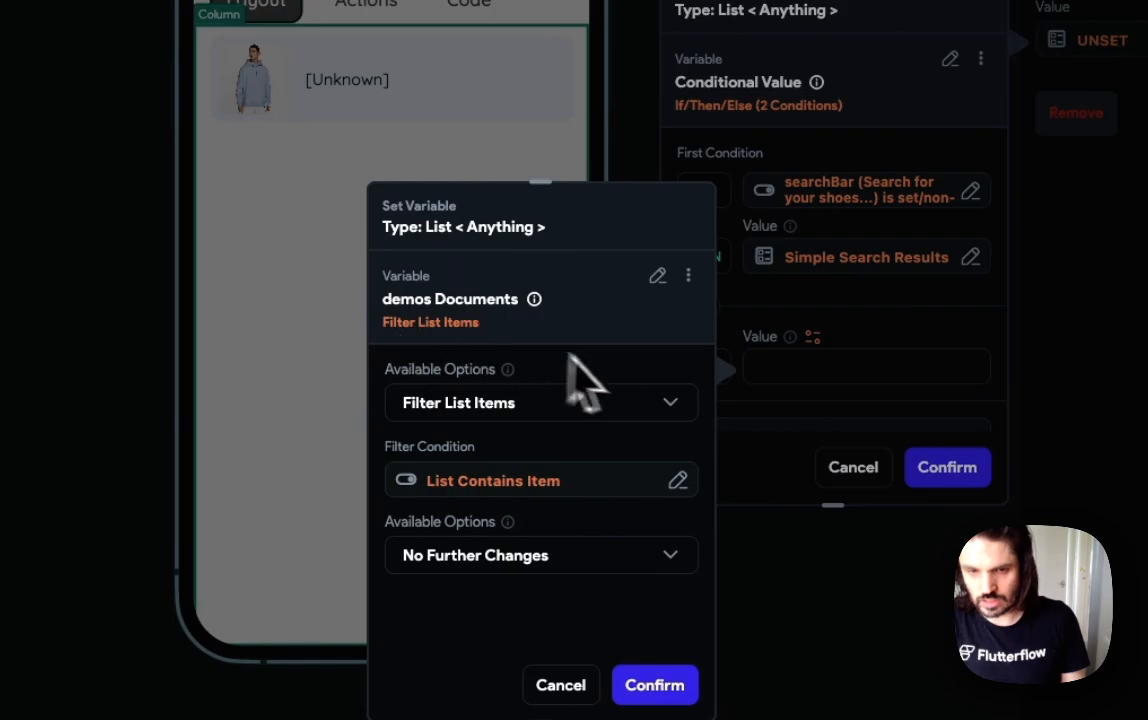
{"action": "left_click", "coordinate": [659, 278]}
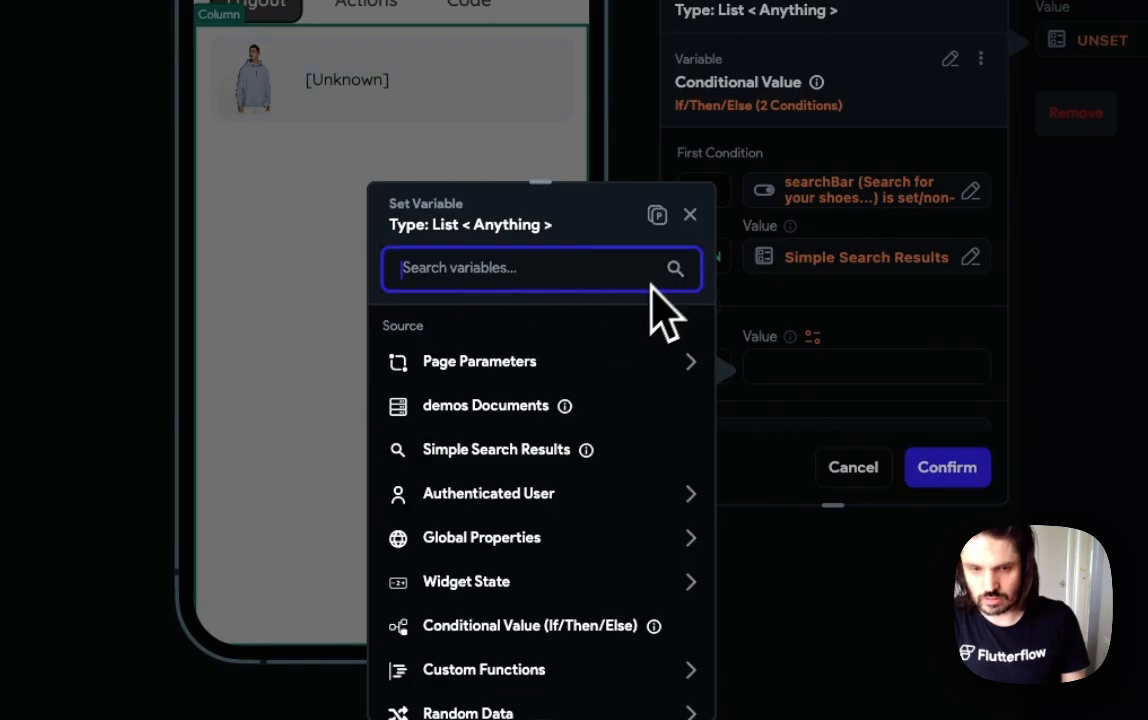
{"action": "left_click", "coordinate": [486, 406]}
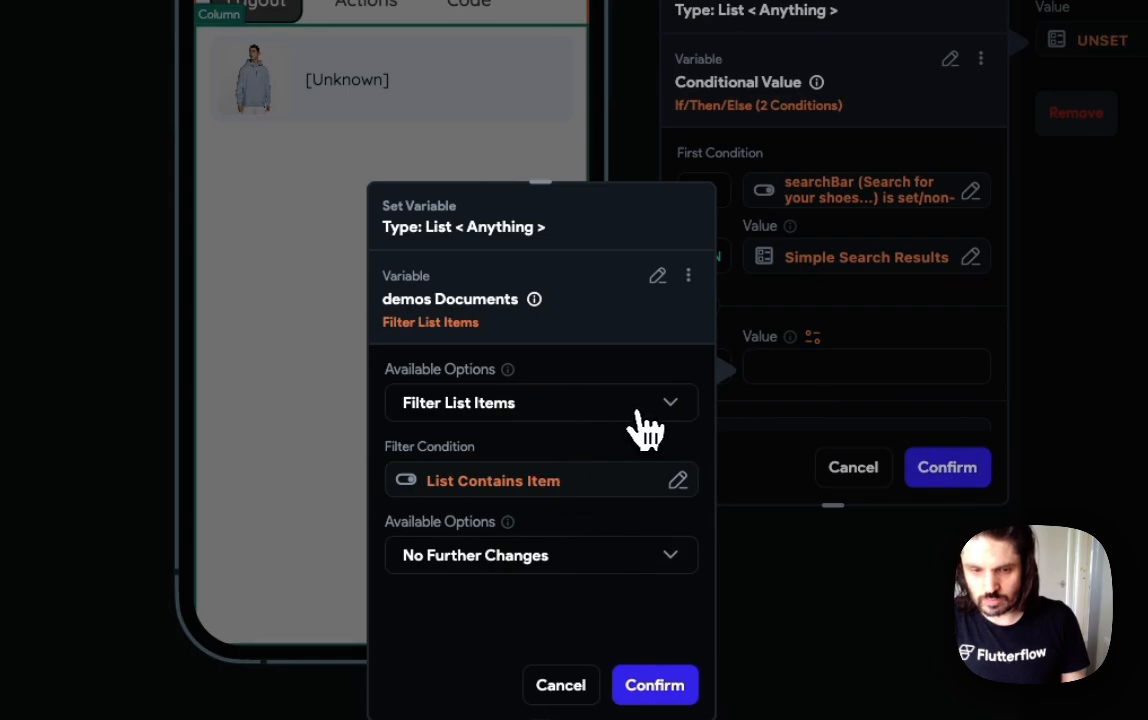
{"action": "left_click", "coordinate": [640, 410]}
{"action": "left_click", "coordinate": [612, 314]}
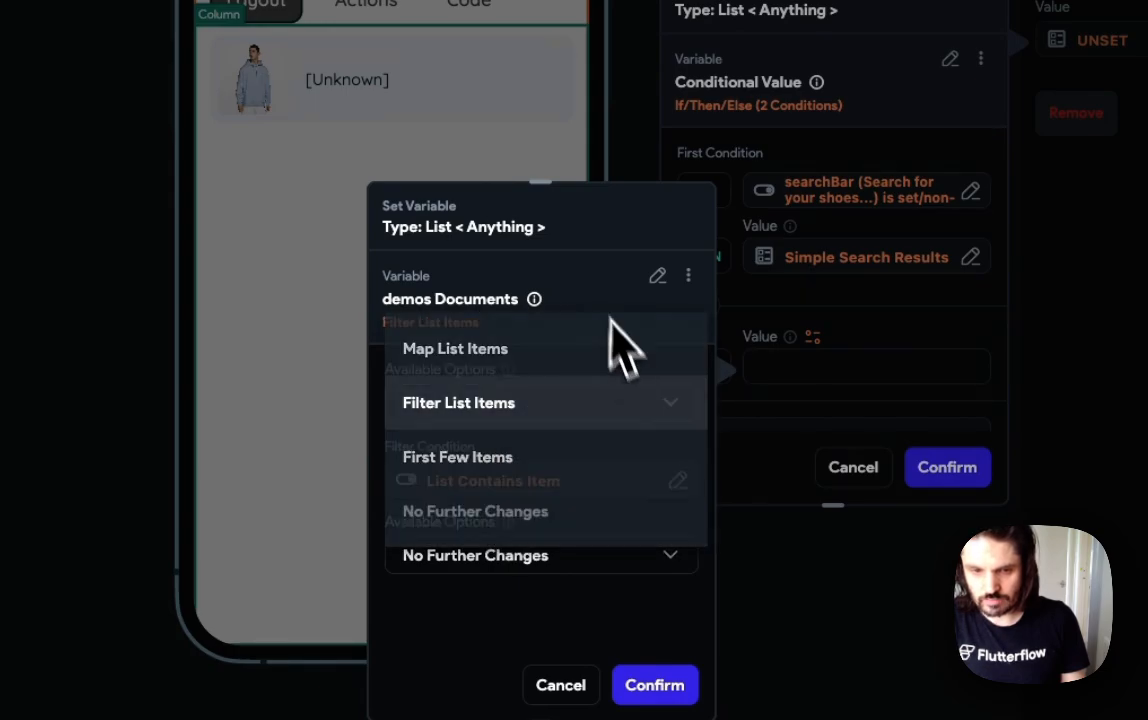
Copy the Item in List condition from the ELSE value's filter and close it.
{"action": "left_click", "coordinate": [674, 483]}
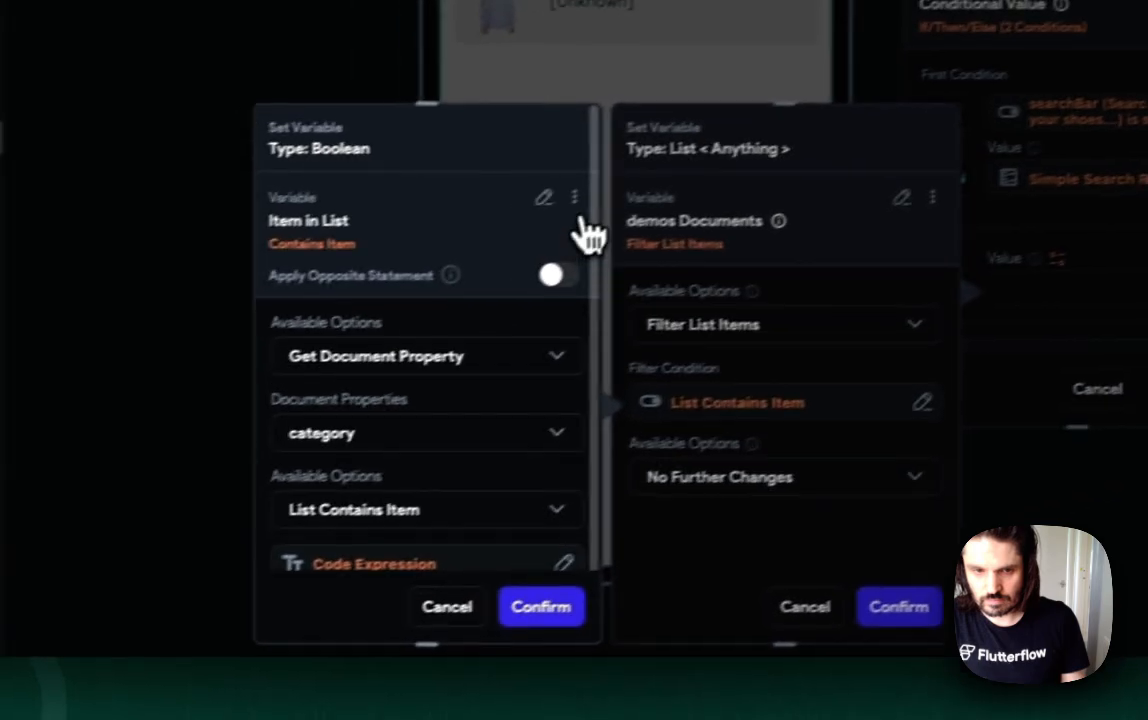
{"action": "left_click", "coordinate": [331, 276]}
{"action": "left_click", "coordinate": [303, 319]}
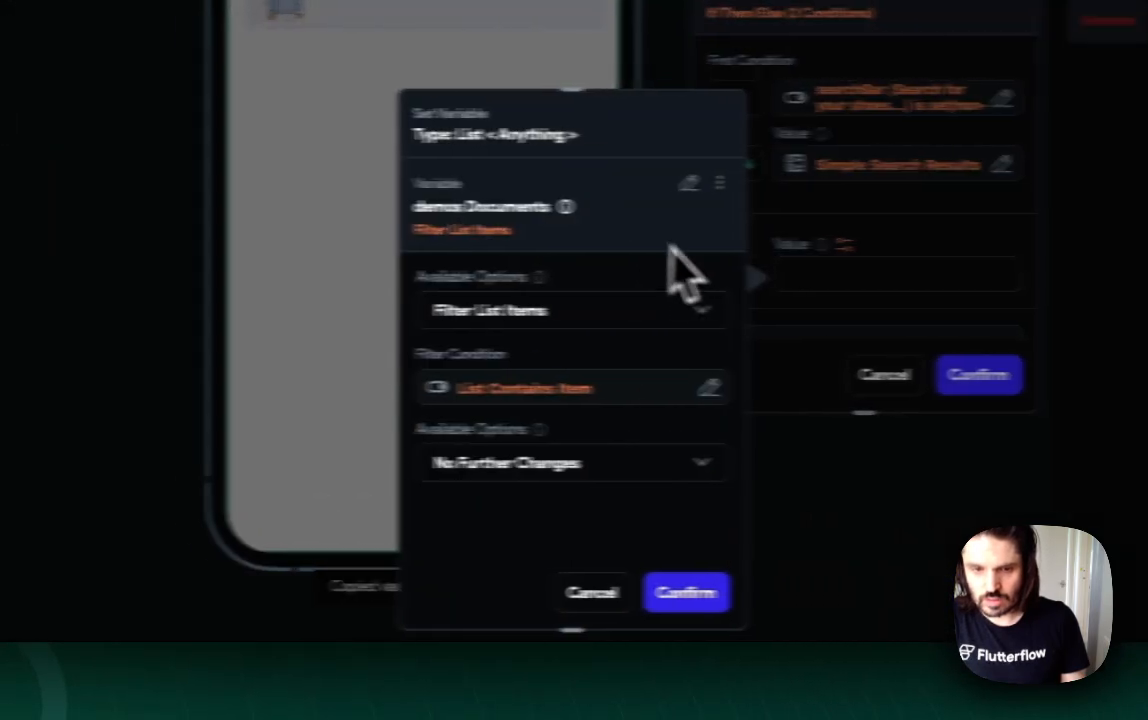
Set the ELSE value's demos Documents to No Further Changes and apply the conditional value to the Column.
{"action": "left_click", "coordinate": [880, 312]}
{"action": "left_click", "coordinate": [456, 420]}
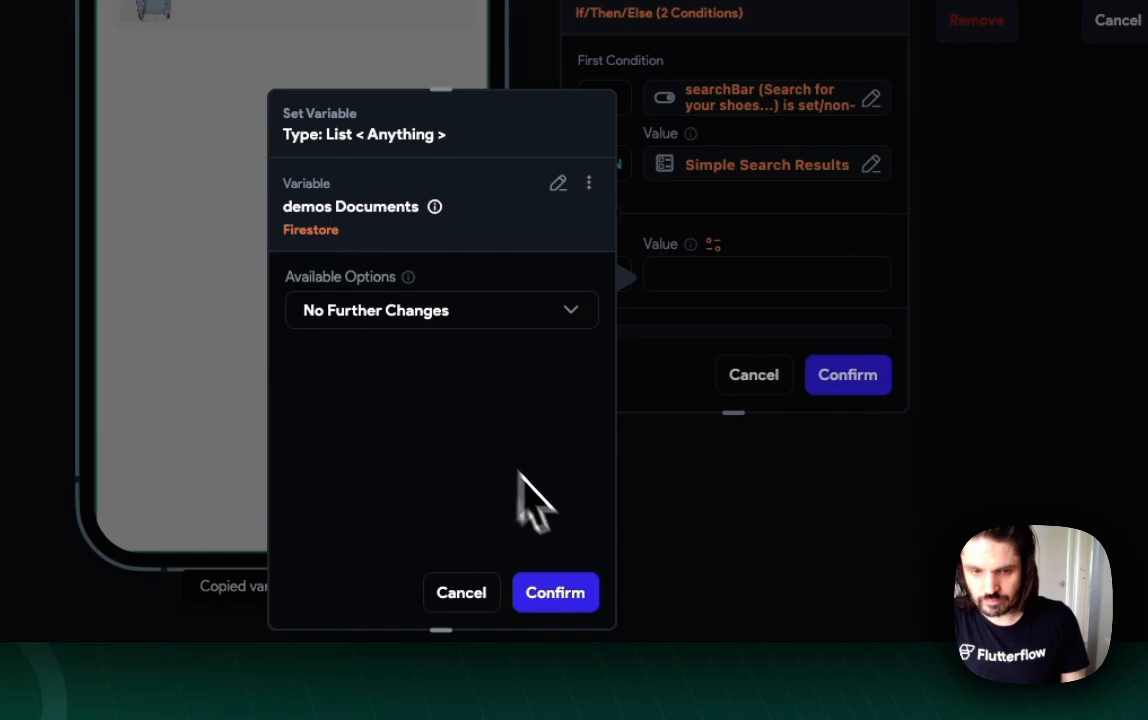
{"action": "left_click", "coordinate": [558, 593]}
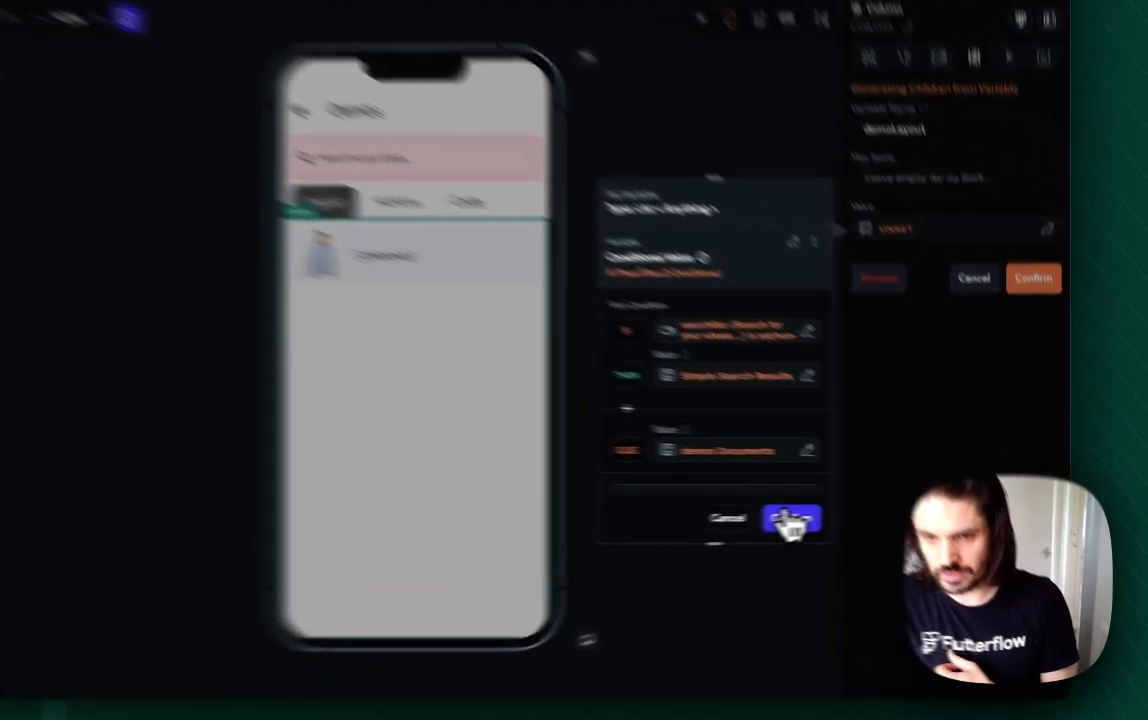
{"action": "left_click", "coordinate": [864, 508]}
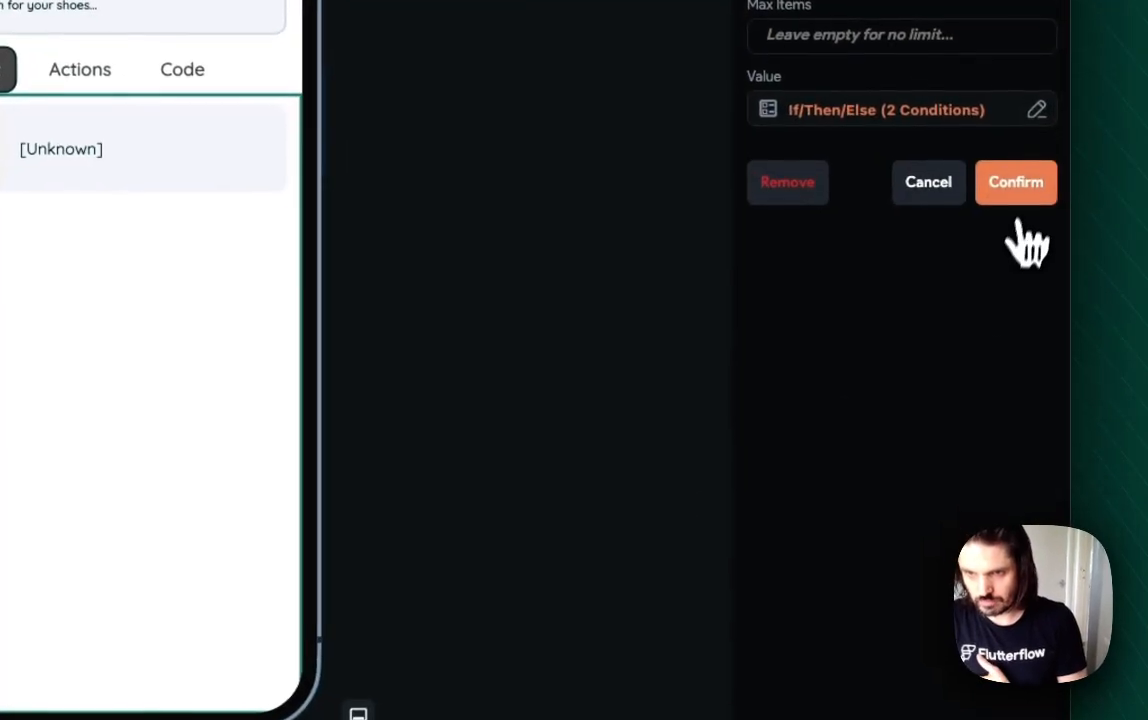
{"action": "left_click", "coordinate": [1043, 331]}
{"action": "left_click", "coordinate": [246, 370]}
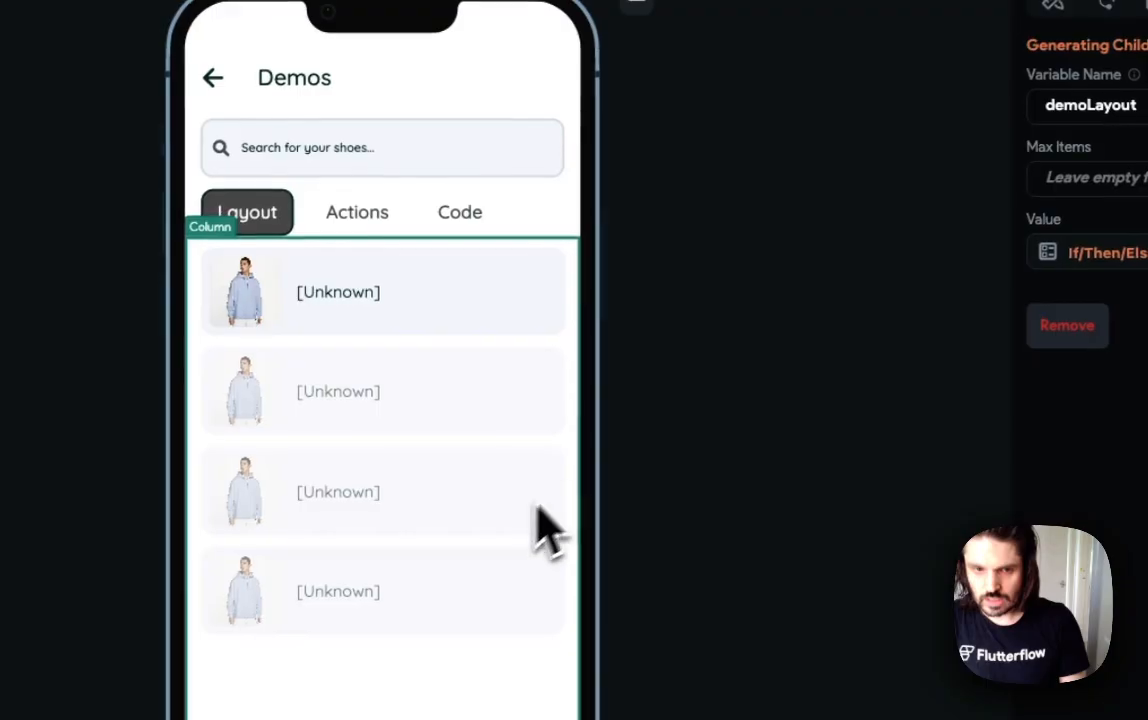
Inspect the variable bound to the first list item's Text and leave it unchanged.
{"action": "left_click", "coordinate": [388, 293]}
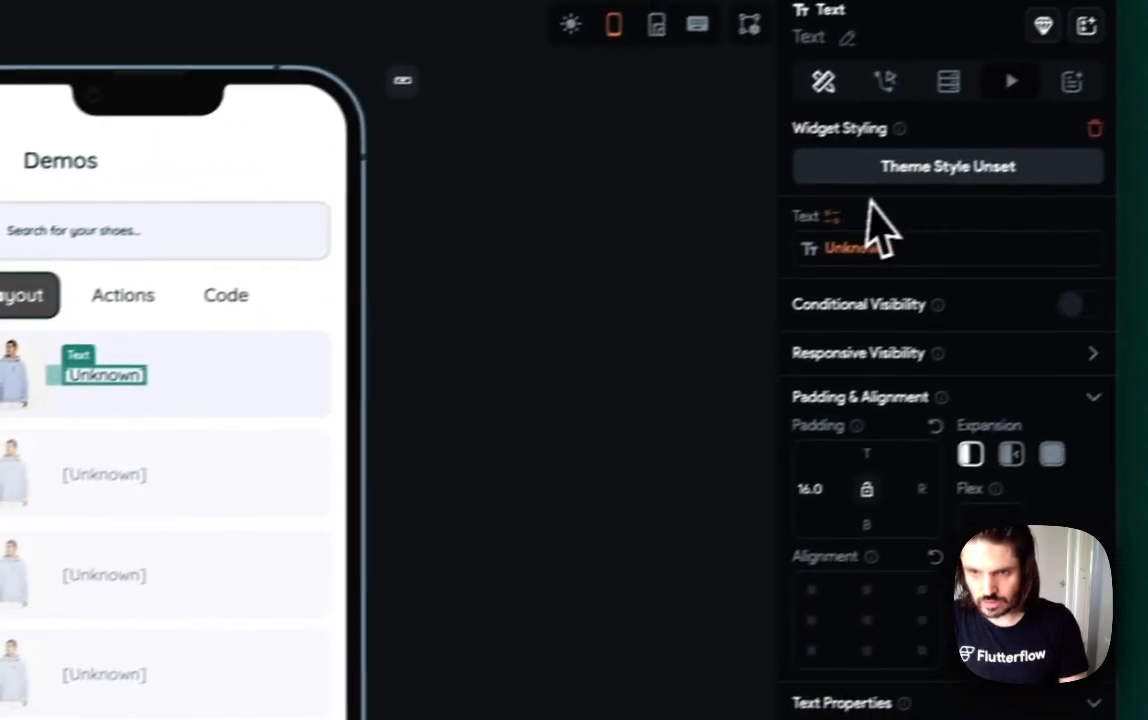
{"action": "left_click", "coordinate": [800, 280]}
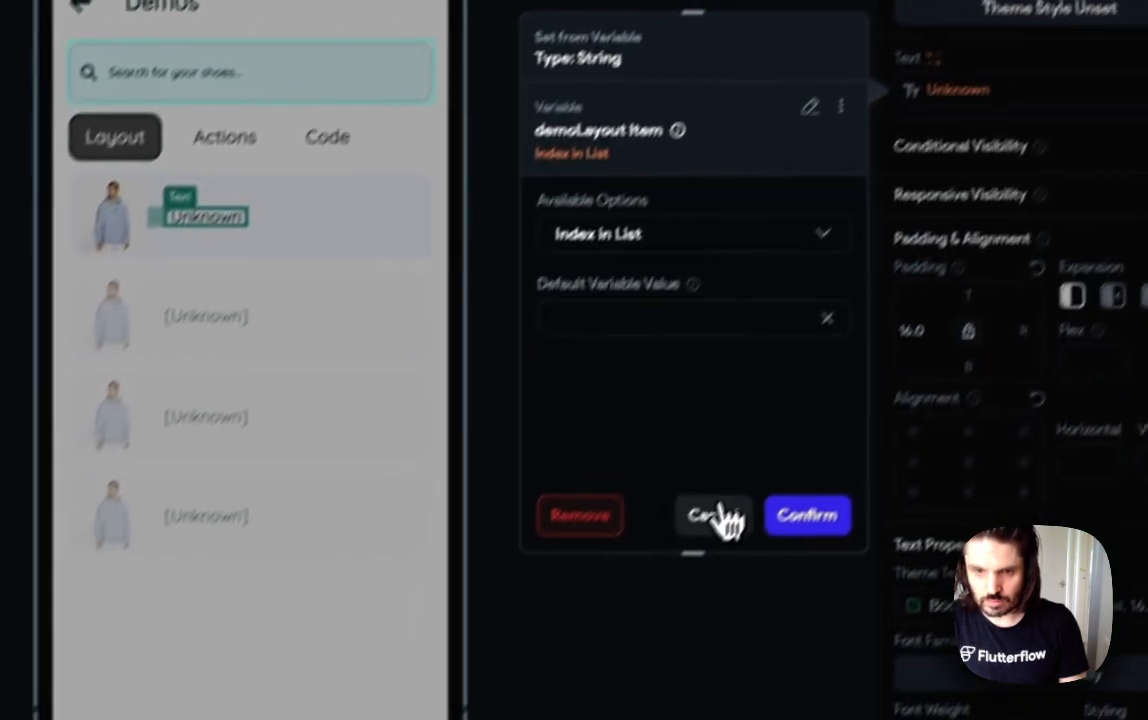
{"action": "left_click", "coordinate": [570, 690]}
Set the return type of the Layout Column's conditional value to Document with document type demos.
{"action": "left_click", "coordinate": [371, 476]}
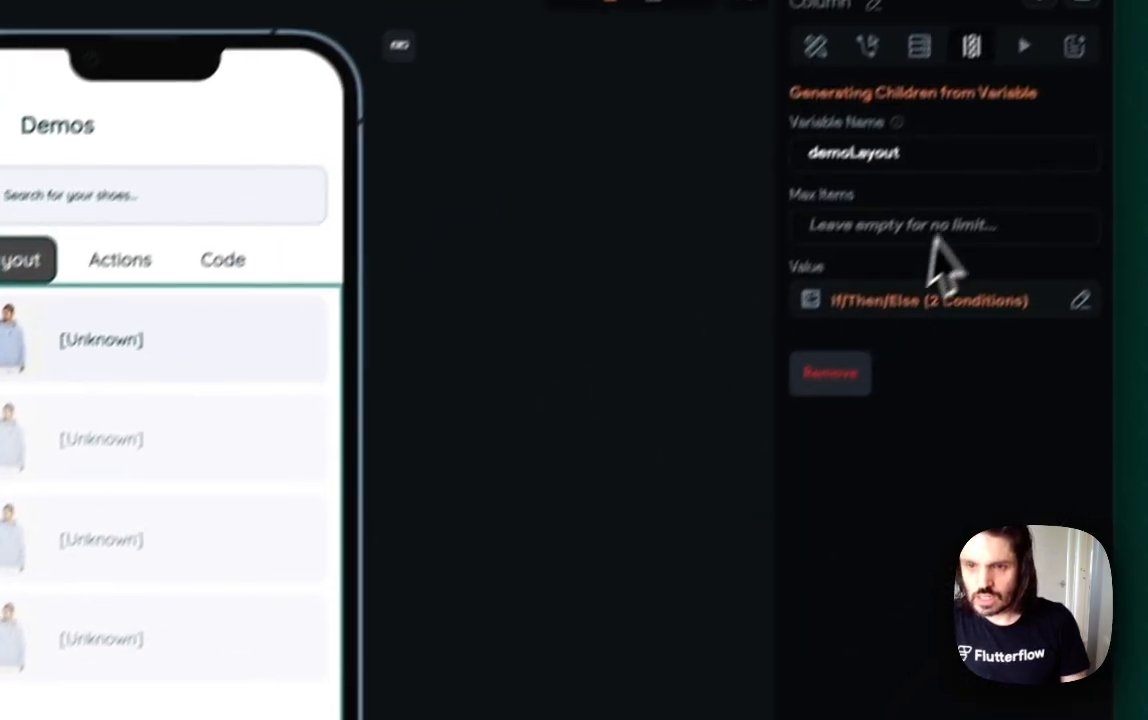
{"action": "left_click", "coordinate": [916, 350]}
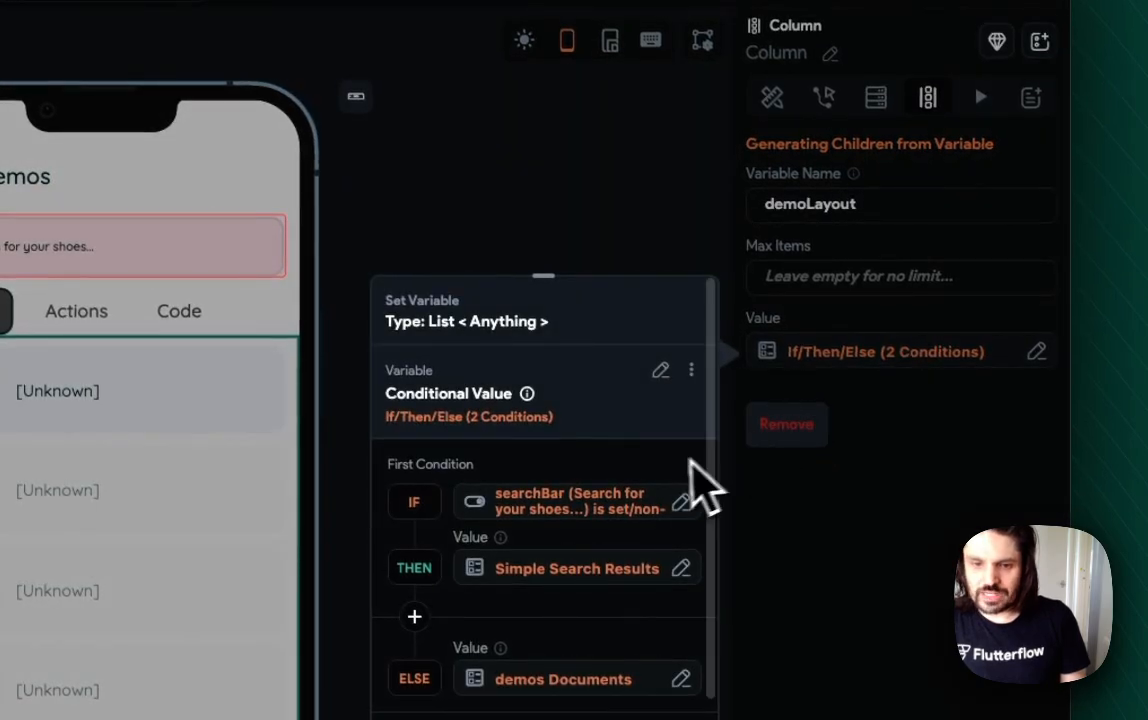
{"action": "scroll", "coordinate": [700, 490], "scroll_direction": "down", "scroll_amount": 3}
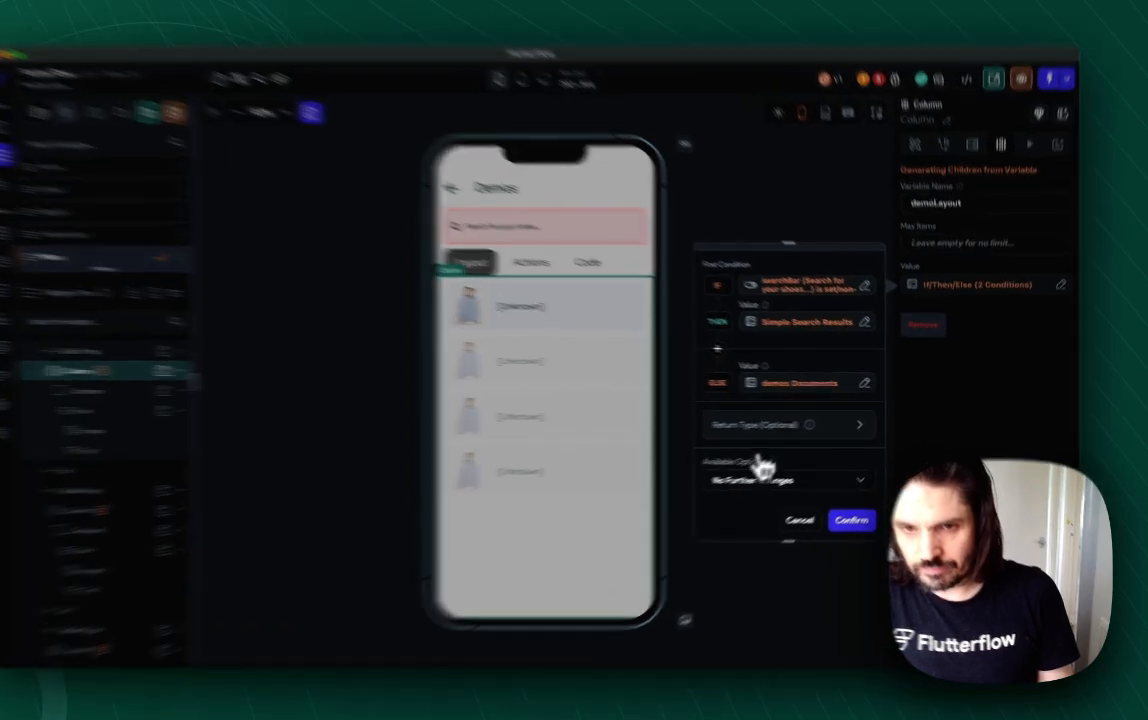
{"action": "left_click", "coordinate": [793, 425]}
{"action": "scroll", "coordinate": [612, 470], "scroll_direction": "down", "scroll_amount": 1}
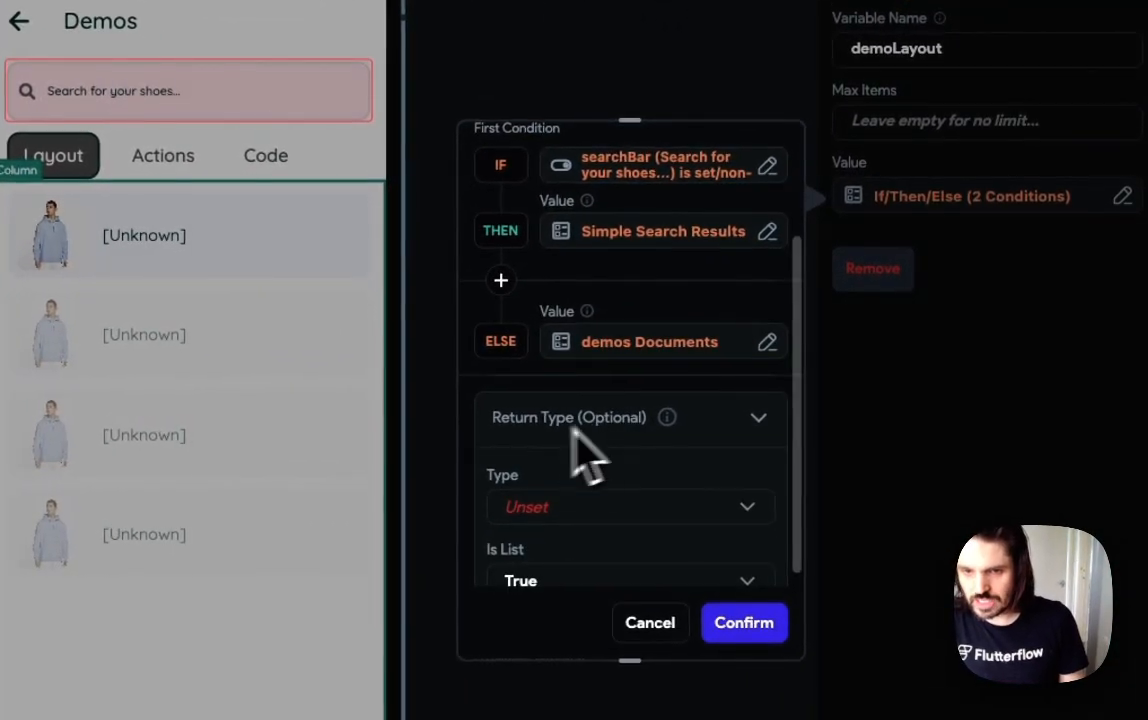
{"action": "left_click", "coordinate": [572, 510]}
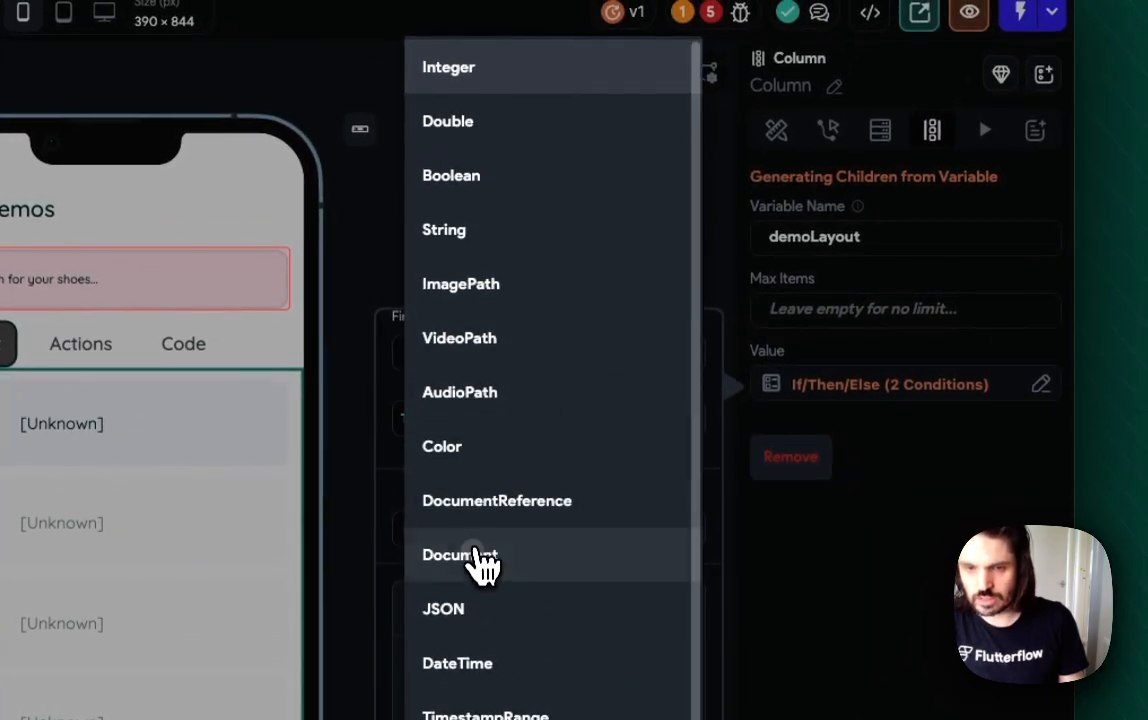
{"action": "left_click", "coordinate": [482, 562]}
{"action": "left_click", "coordinate": [578, 390]}
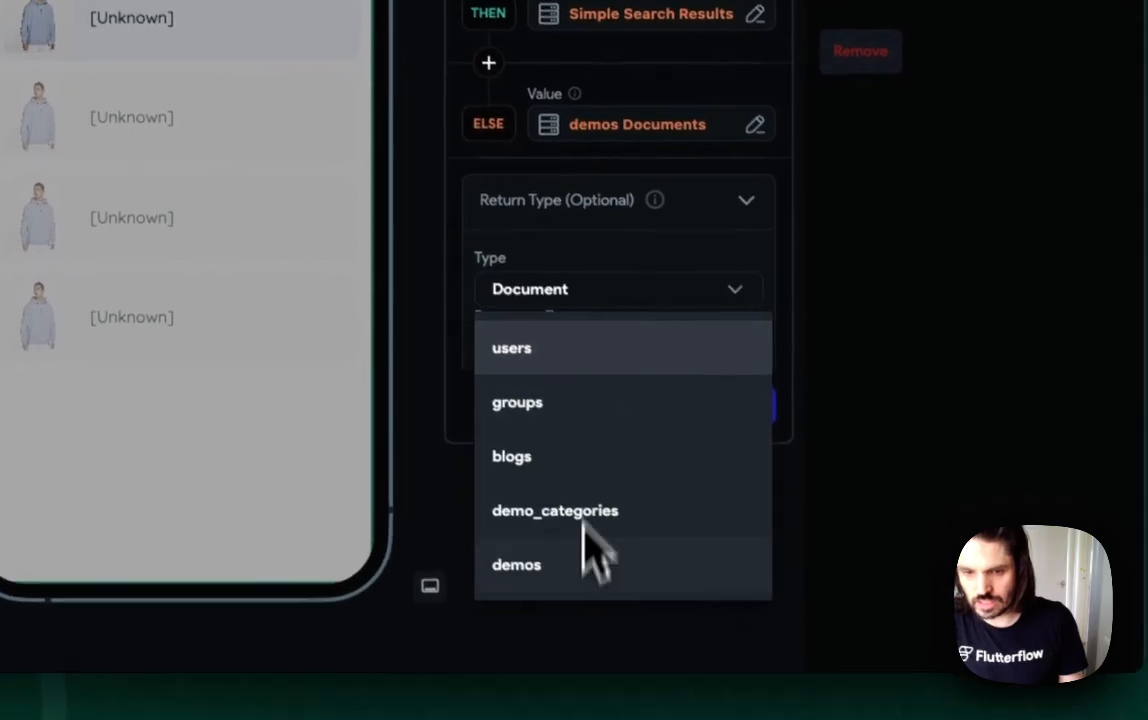
{"action": "left_click", "coordinate": [578, 620]}
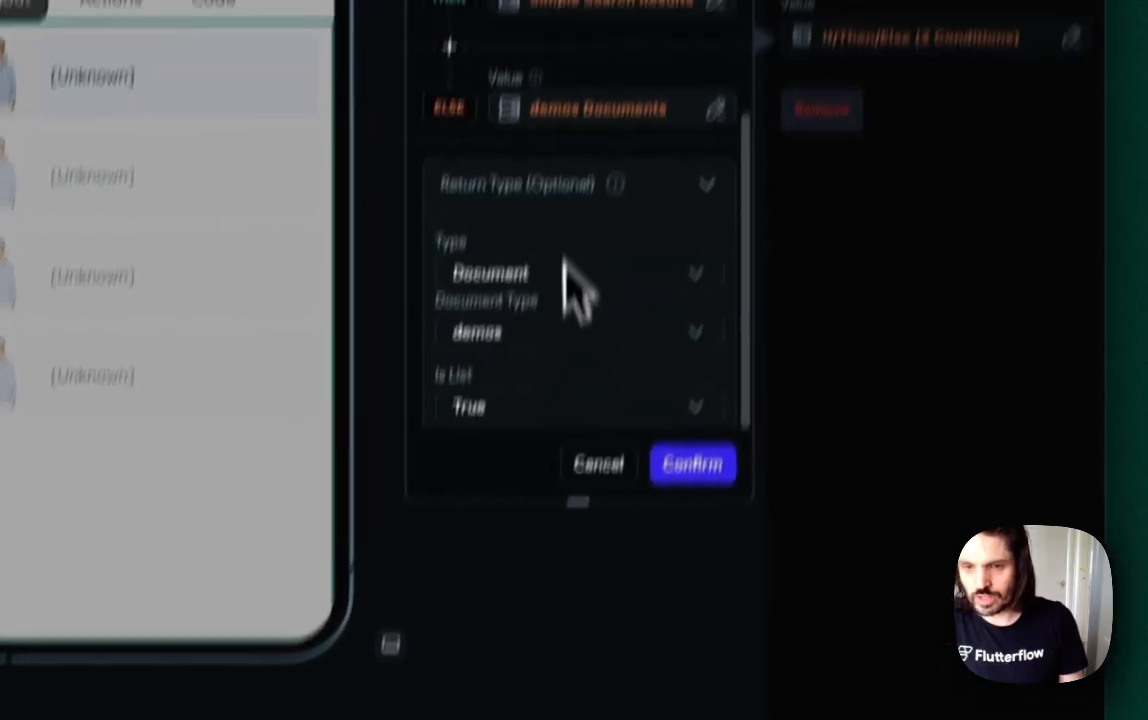
{"action": "scroll", "coordinate": [565, 260], "scroll_direction": "up", "scroll_amount": 1}
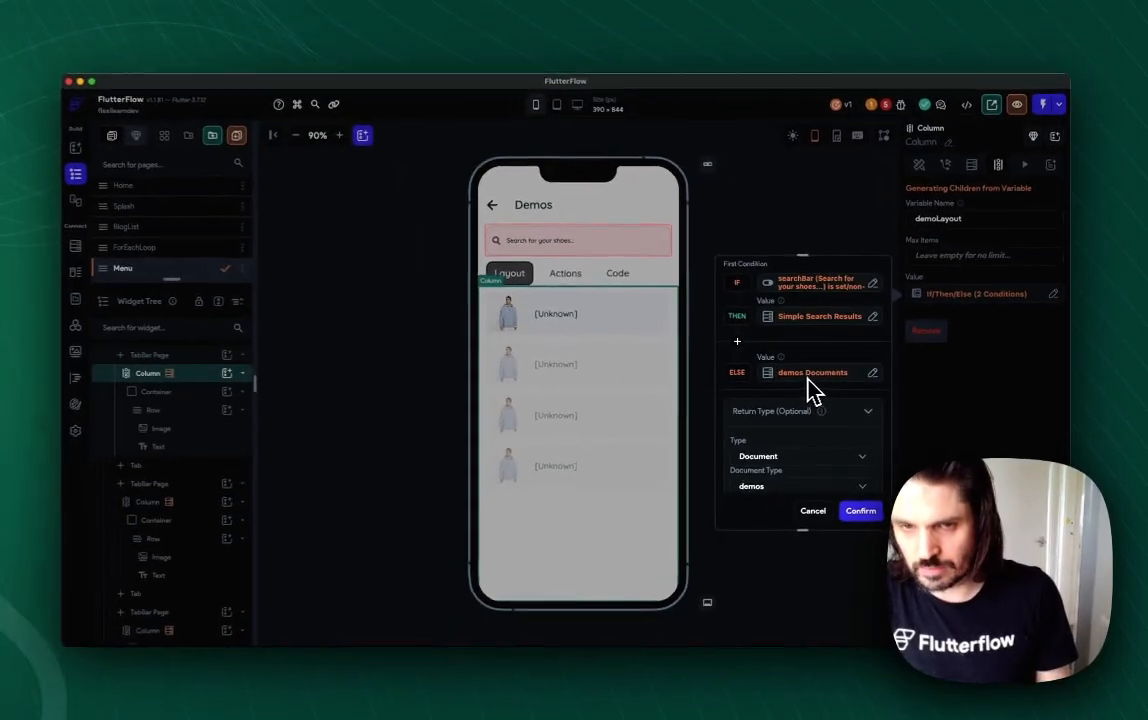
Apply the Filter List Items option to the conditional value's result.
{"action": "scroll", "coordinate": [800, 430], "scroll_direction": "down", "scroll_amount": 3}
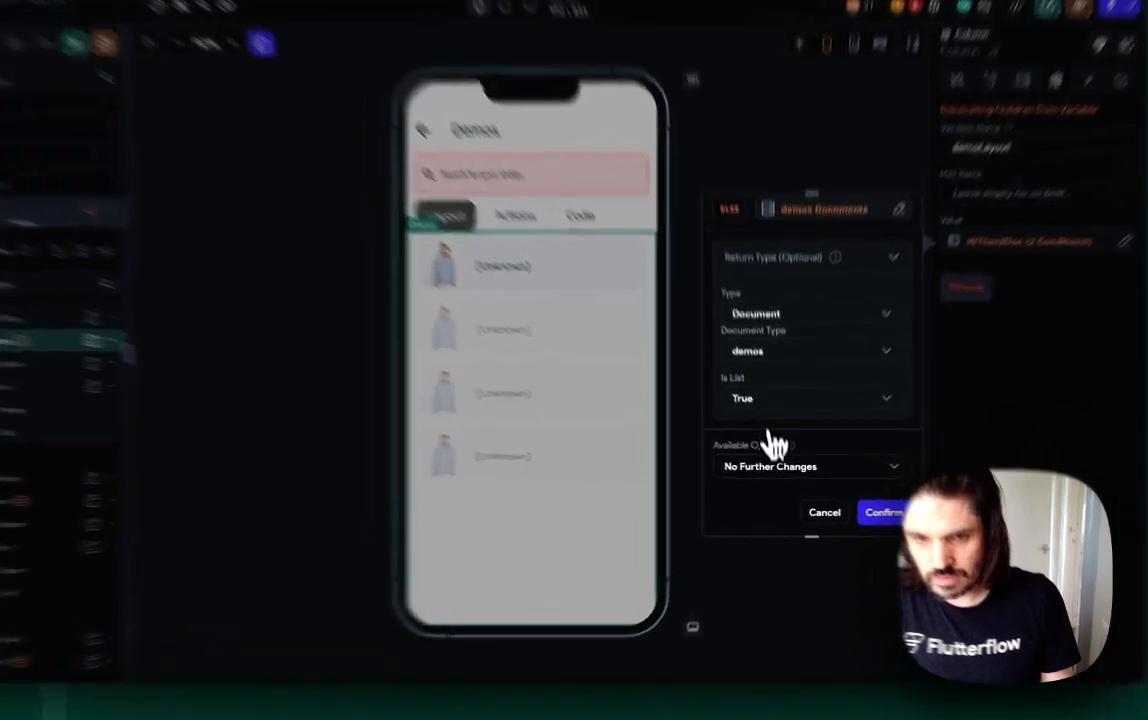
{"action": "left_click", "coordinate": [777, 472]}
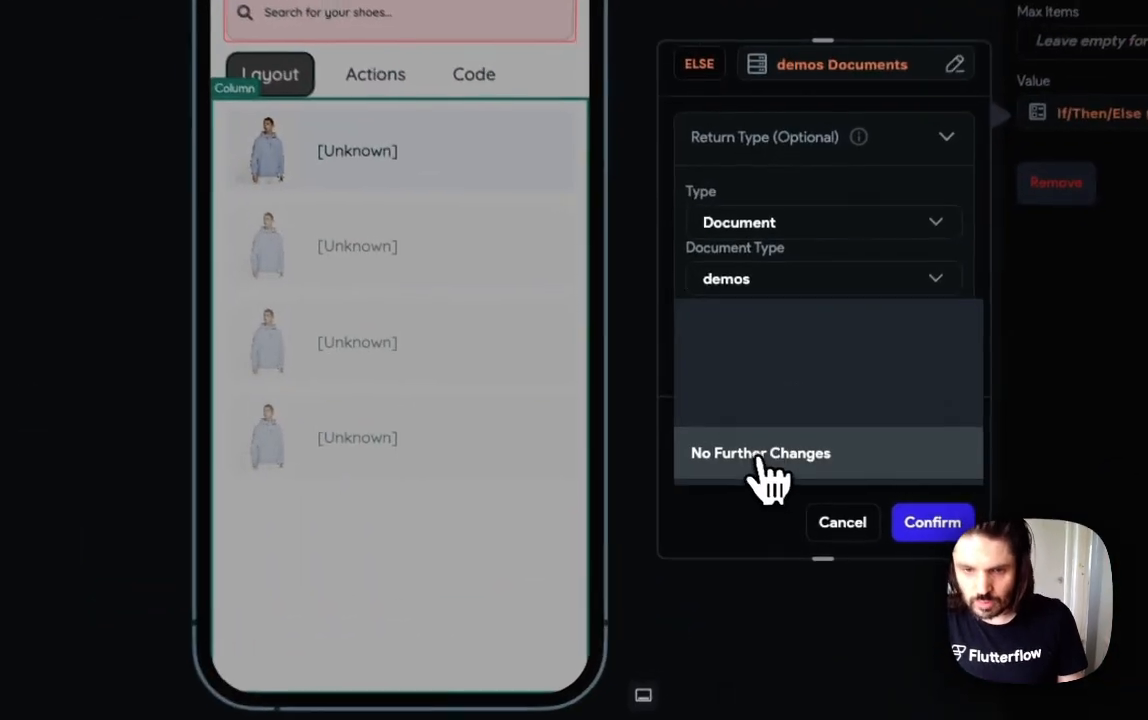
{"action": "left_click", "coordinate": [768, 366]}
{"action": "scroll", "coordinate": [780, 390], "scroll_direction": "down", "scroll_amount": 1}
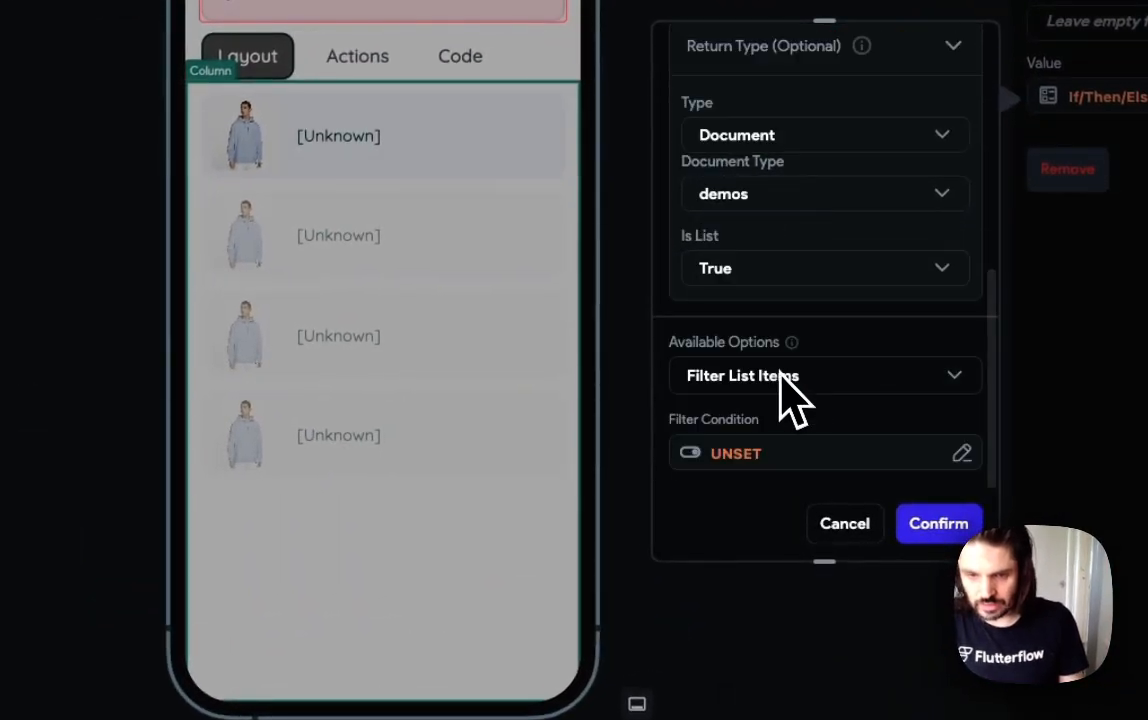
Base the filter condition on Item in List, using its category document property with List Contains Item.
{"action": "left_click", "coordinate": [738, 458]}
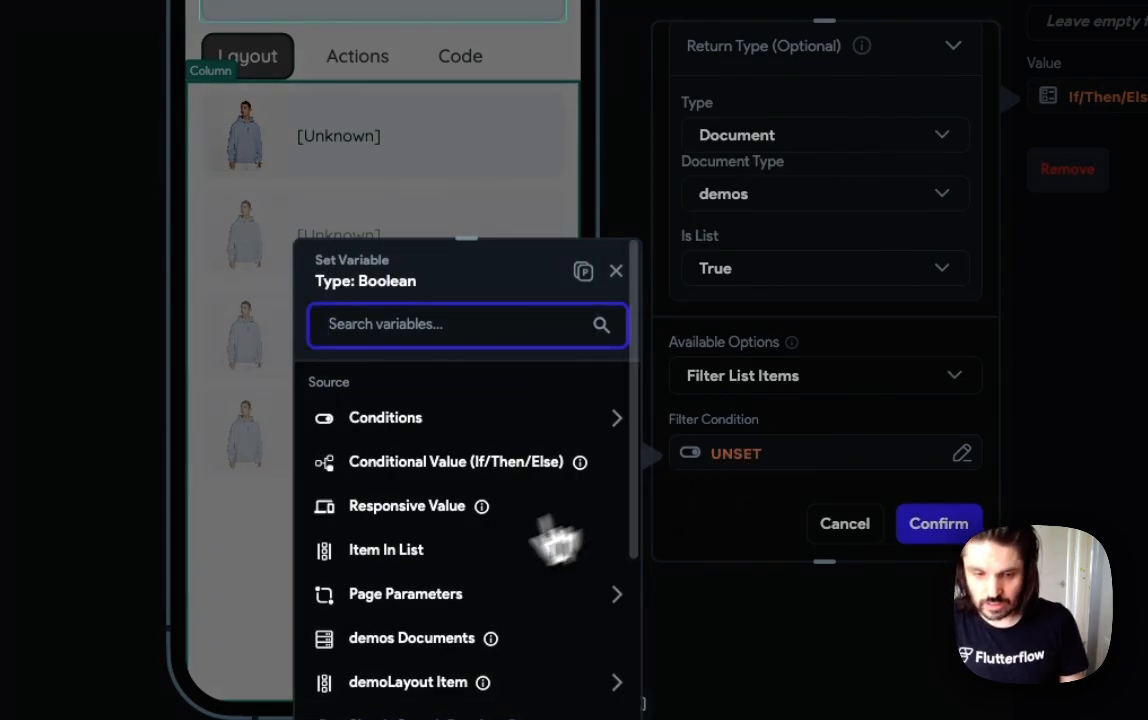
{"action": "left_click", "coordinate": [455, 565]}
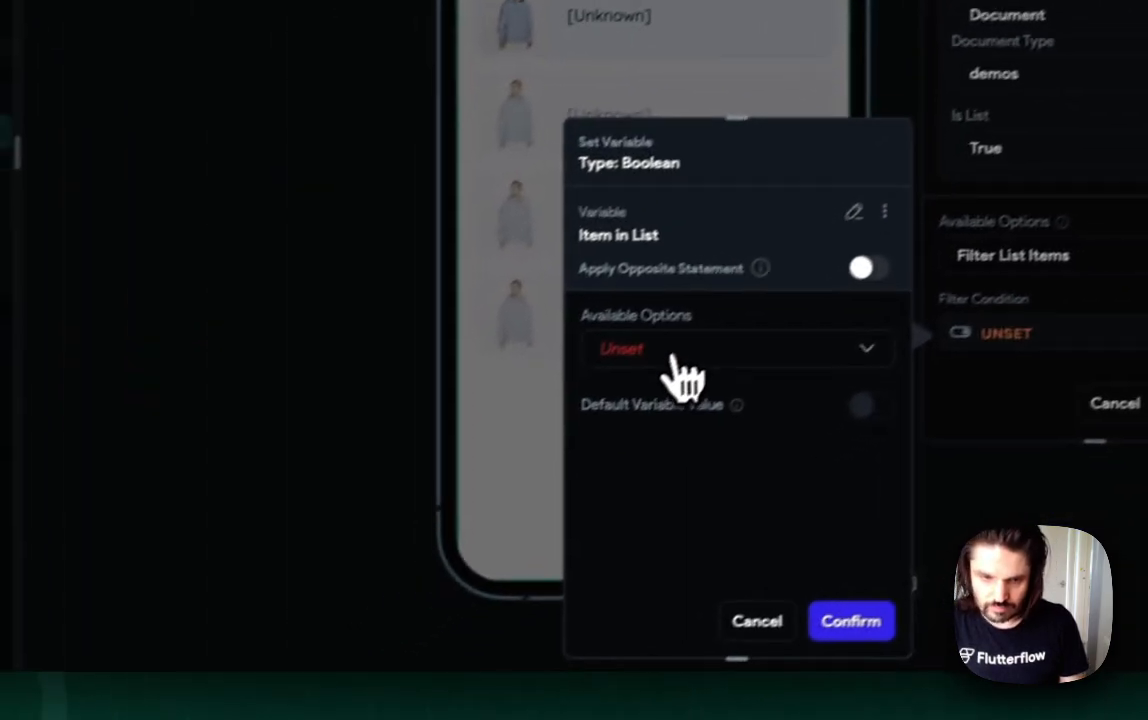
{"action": "left_click", "coordinate": [672, 356]}
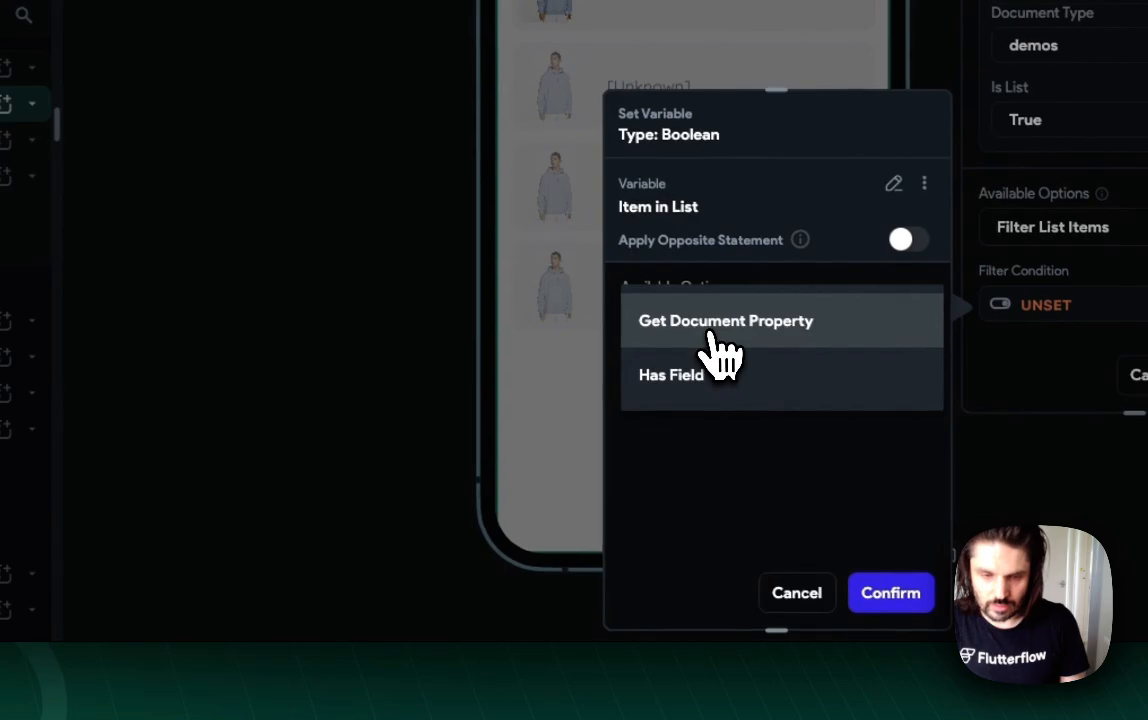
{"action": "left_click", "coordinate": [668, 370]}
{"action": "left_click", "coordinate": [687, 395]}
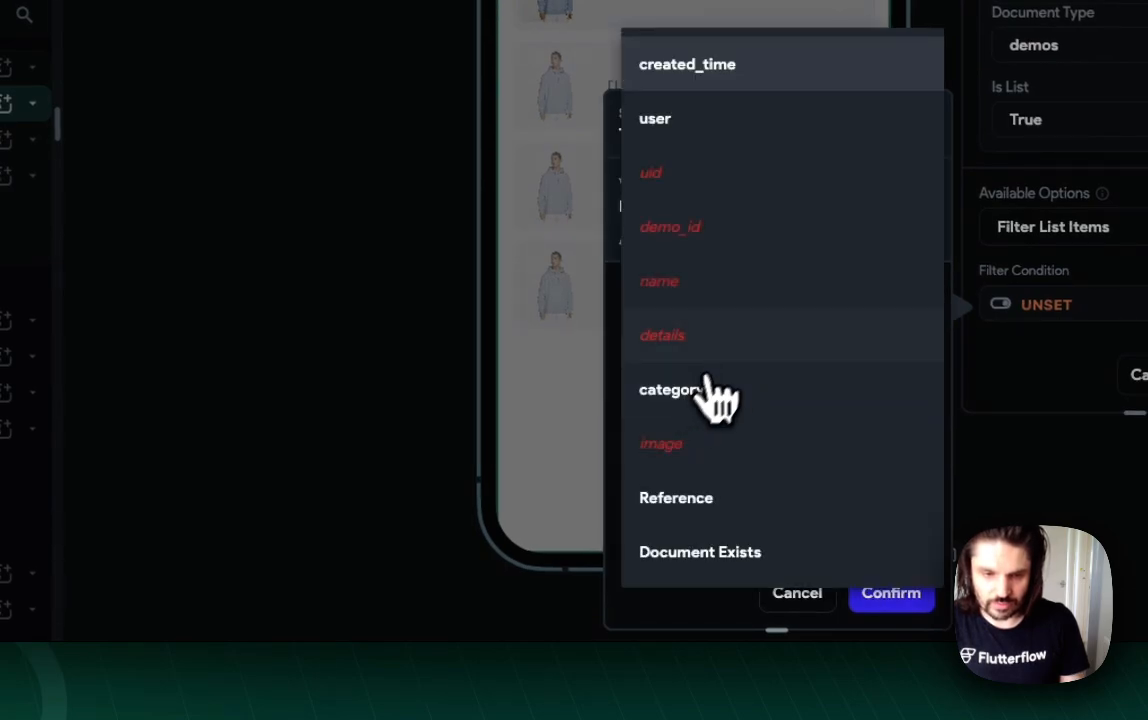
{"action": "left_click", "coordinate": [728, 386]}
{"action": "left_click", "coordinate": [705, 466]}
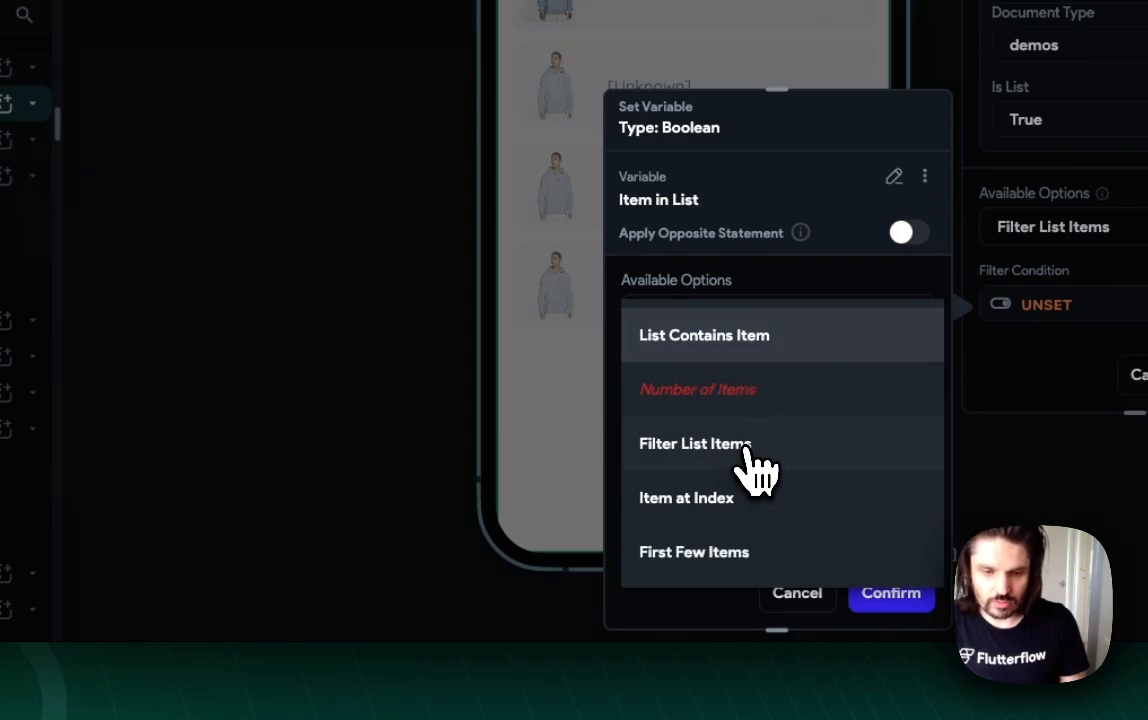
{"action": "left_click", "coordinate": [790, 350]}
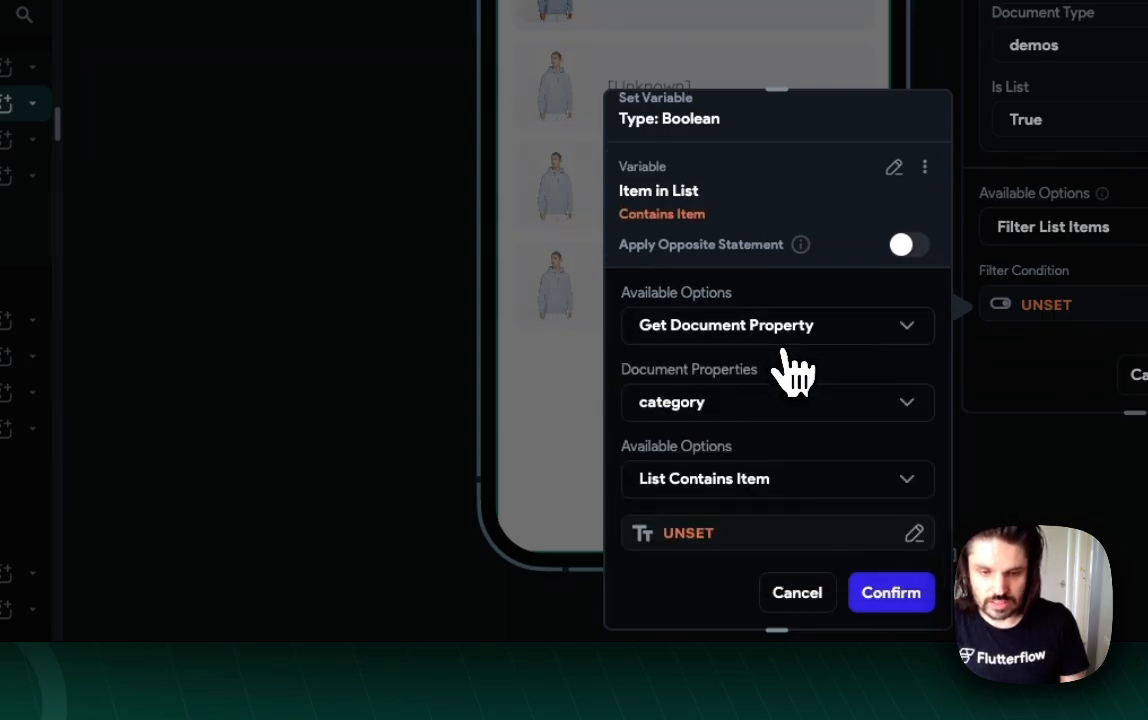
Set the contained item to a Combine Text value of Layout and apply the filtered conditional value to the Column.
{"action": "scroll", "coordinate": [794, 372], "scroll_direction": "down", "scroll_amount": 1}
{"action": "left_click", "coordinate": [705, 472]}
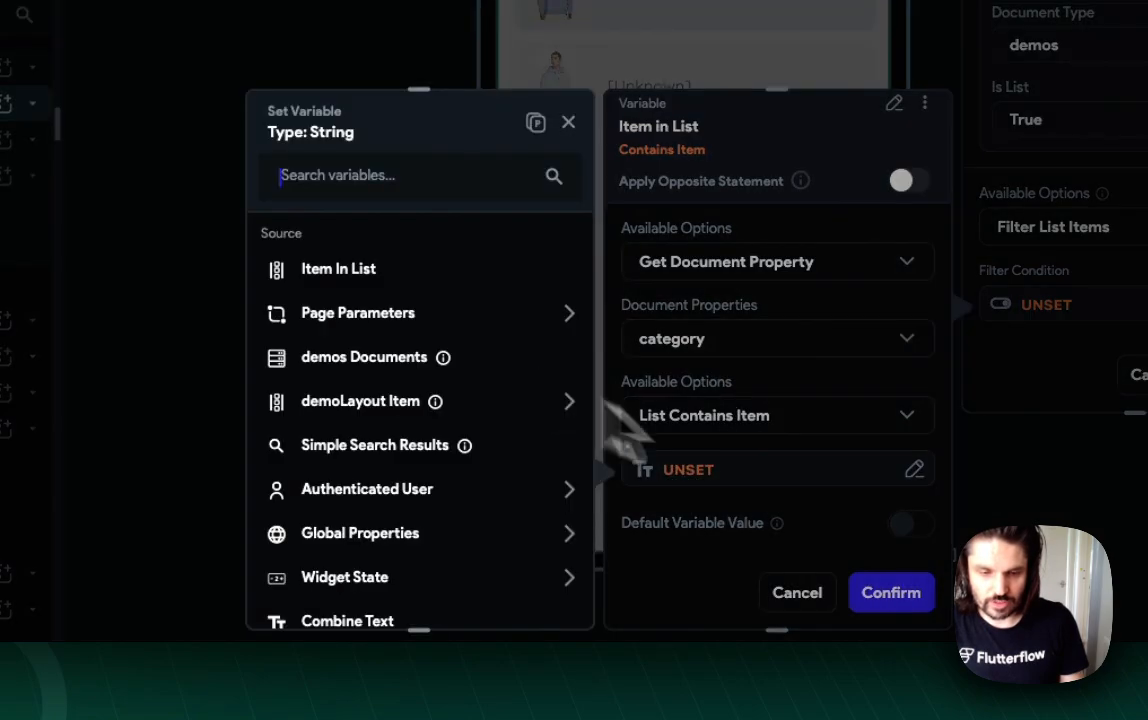
{"action": "type", "text": "combine"}
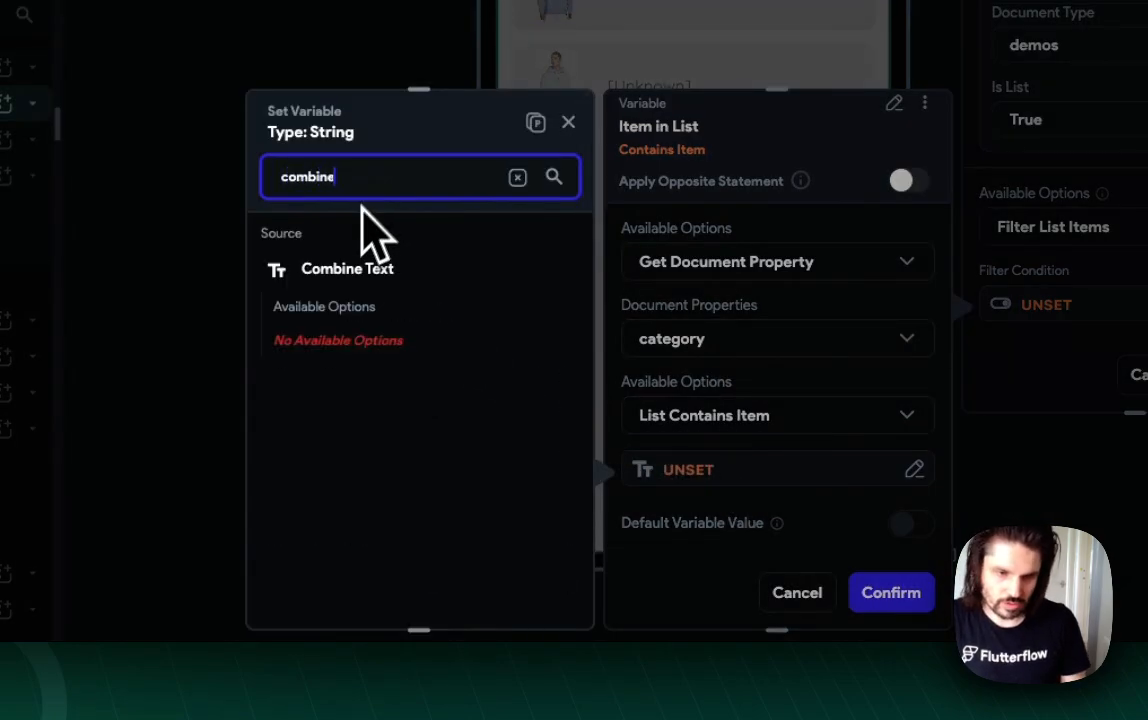
{"action": "left_click", "coordinate": [360, 283]}
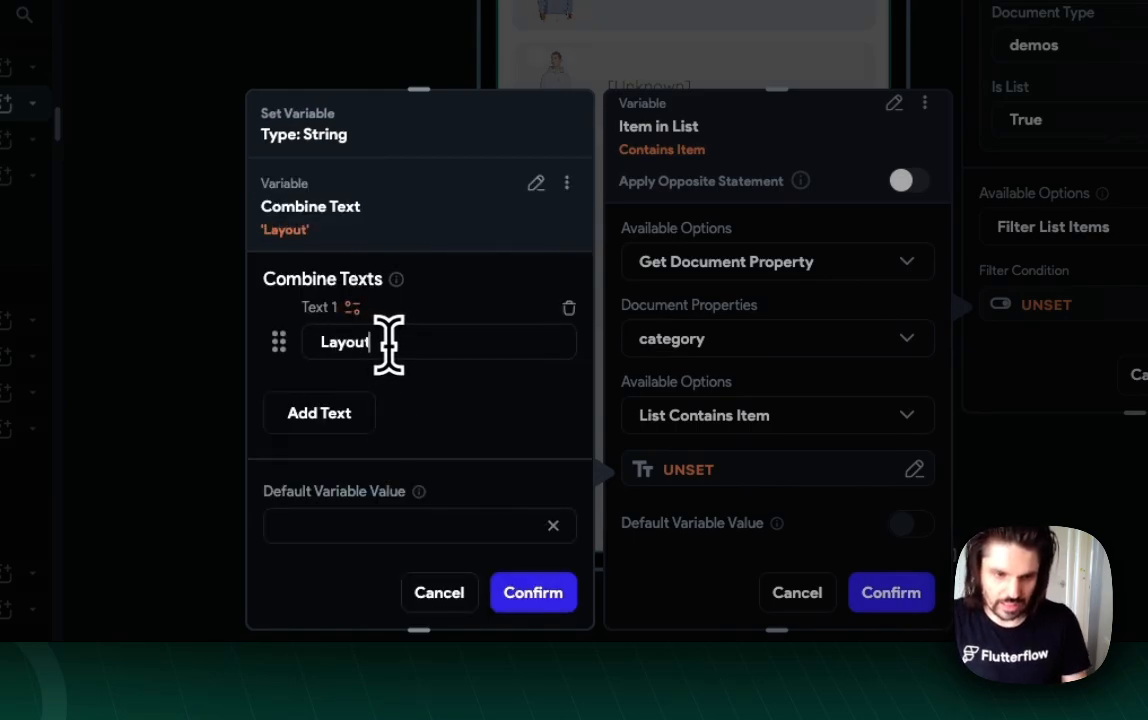
{"action": "left_click", "coordinate": [533, 592]}
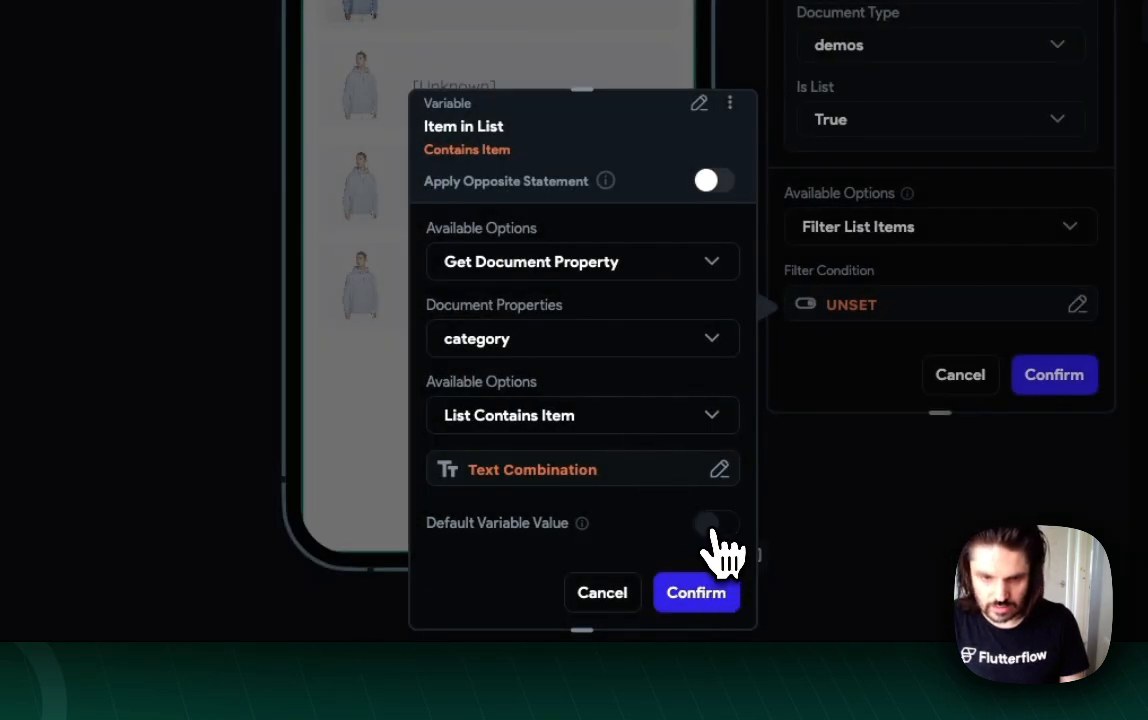
{"action": "left_click", "coordinate": [688, 596]}
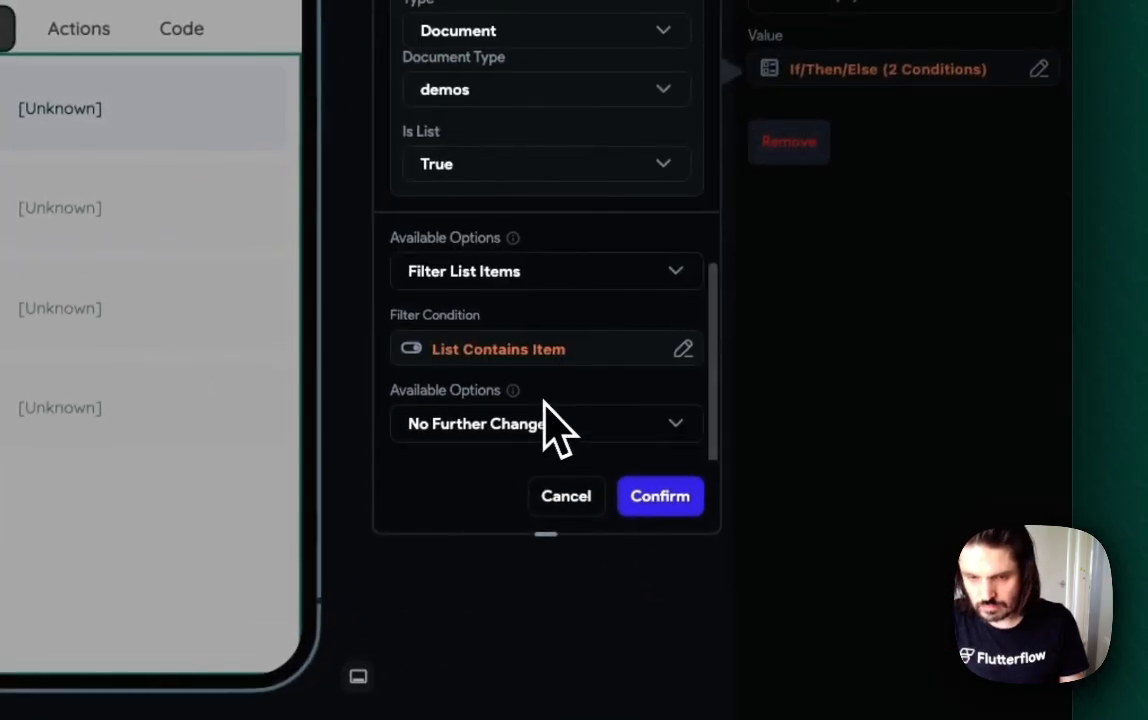
{"action": "left_click", "coordinate": [657, 500]}
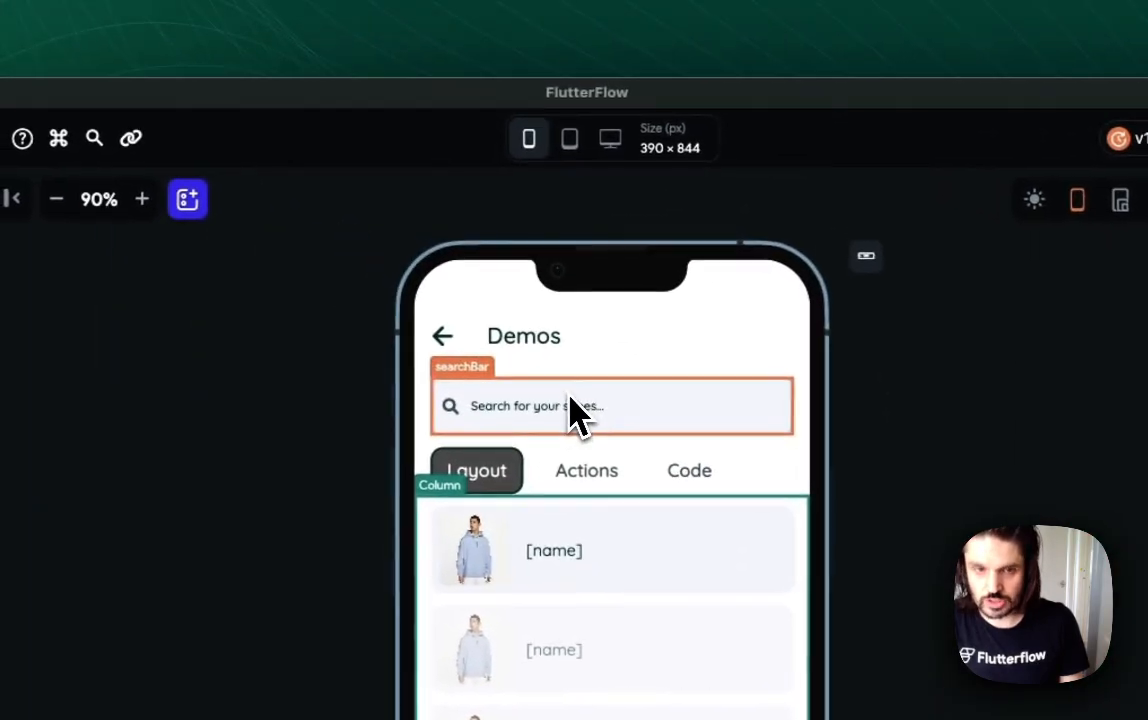
{"action": "left_click", "coordinate": [56, 170]}
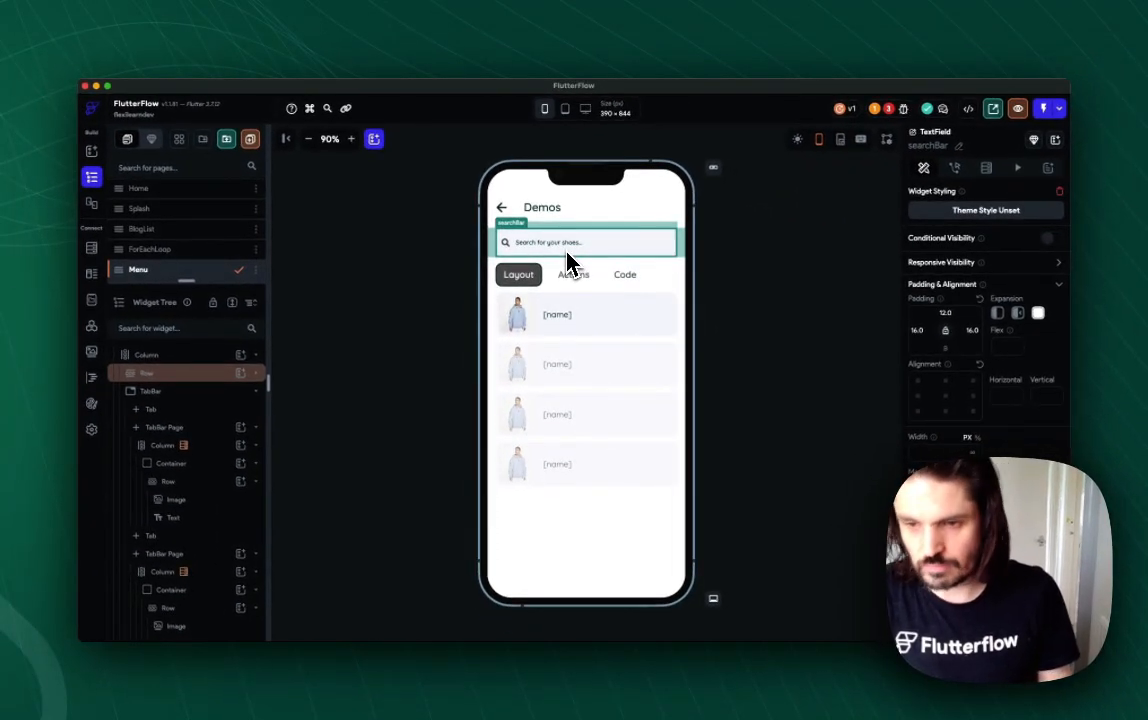
{"action": "left_click", "coordinate": [574, 318]}
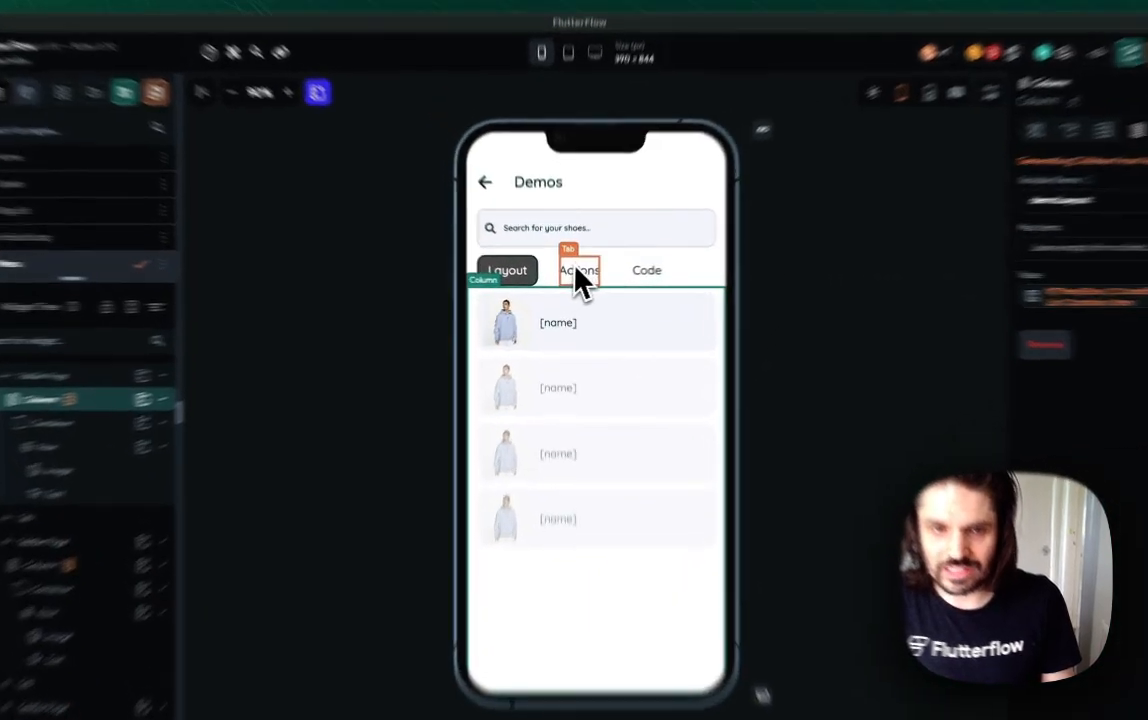
{"action": "left_click", "coordinate": [574, 278]}
{"action": "left_click", "coordinate": [507, 277]}
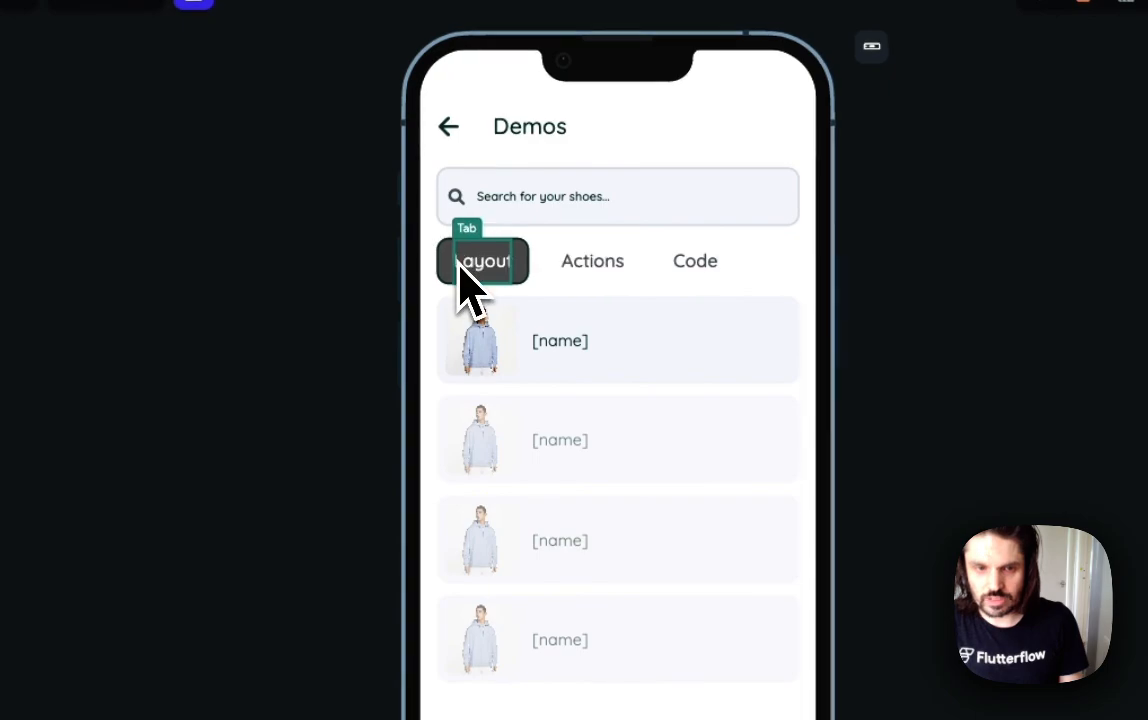
Review the Layout Column's conditional value, including its if/then/else values, return type and List Contains Item filter condition.
{"action": "left_click", "coordinate": [448, 463]}
{"action": "left_click", "coordinate": [922, 282]}
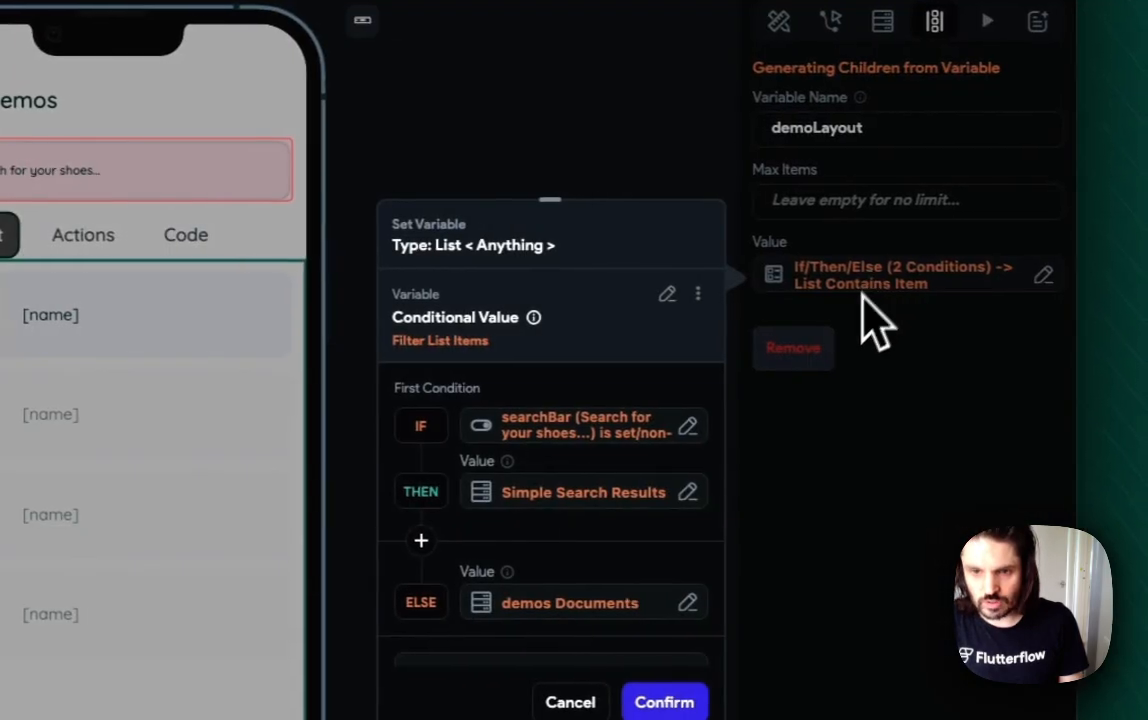
{"action": "scroll", "coordinate": [662, 420], "scroll_direction": "down", "scroll_amount": 1}
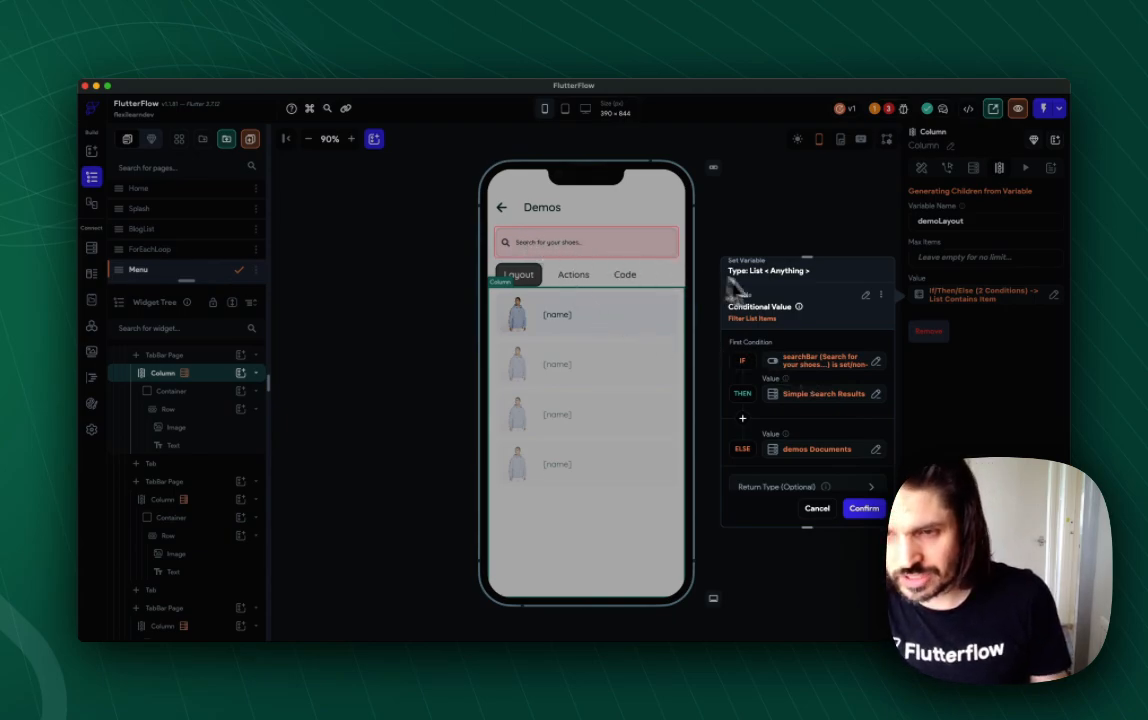
{"action": "scroll", "coordinate": [796, 348], "scroll_direction": "down", "scroll_amount": 2}
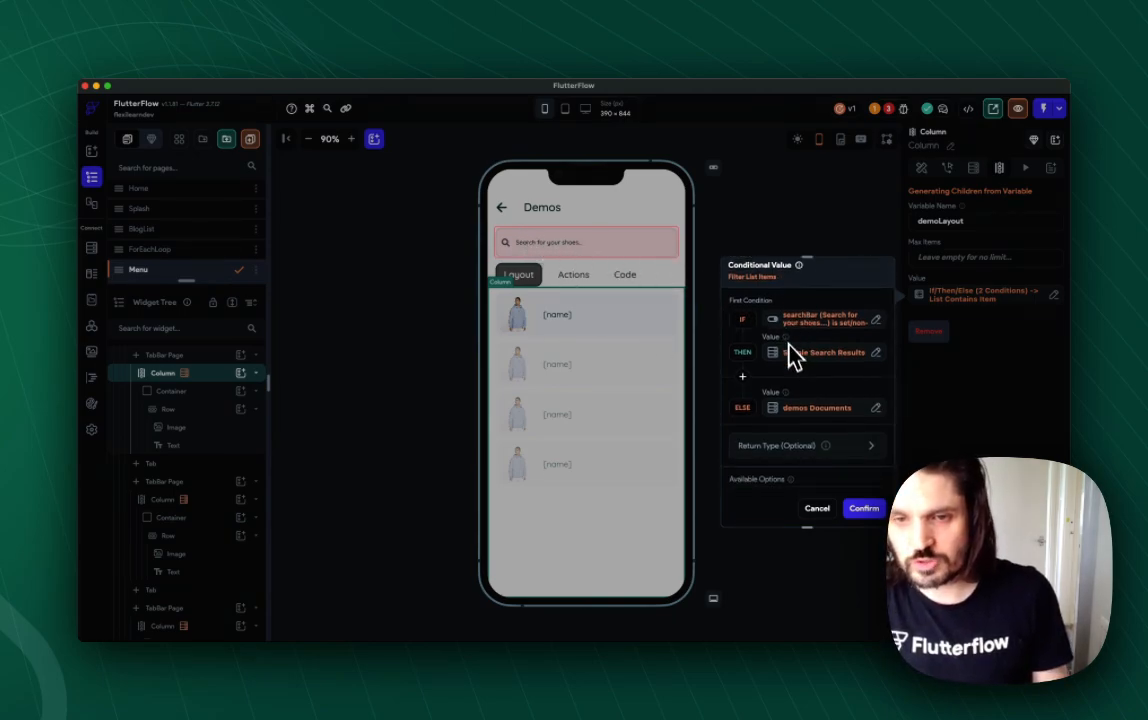
{"action": "scroll", "coordinate": [800, 418], "scroll_direction": "down", "scroll_amount": 4}
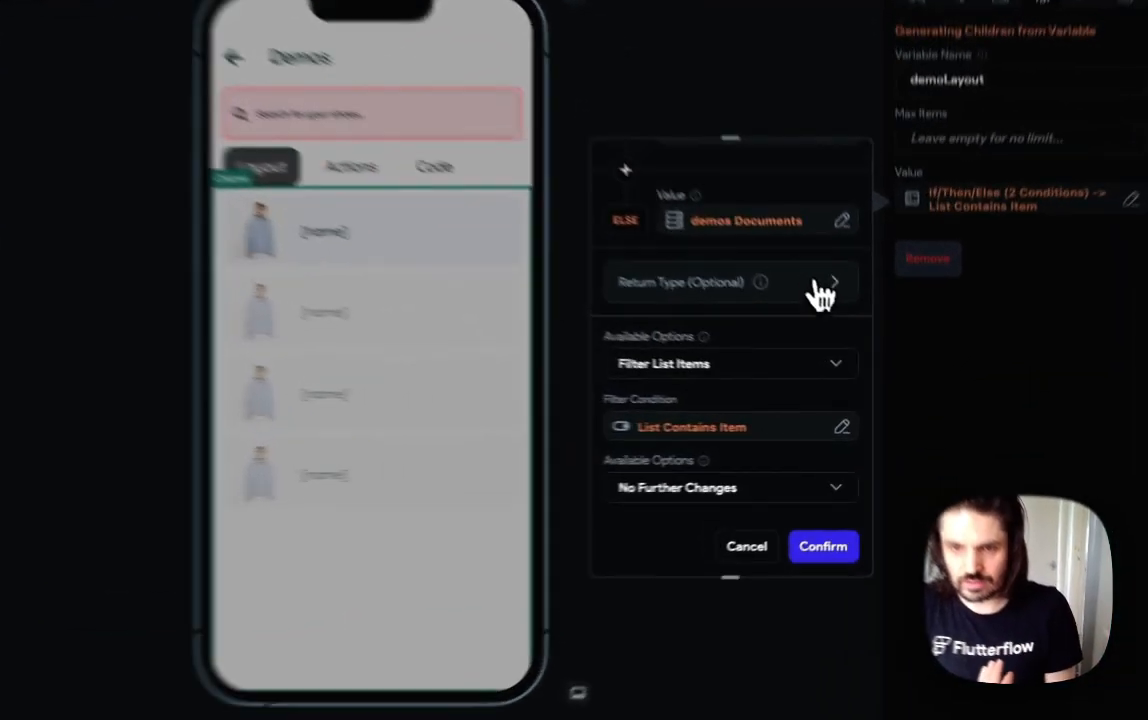
{"action": "left_click", "coordinate": [866, 346]}
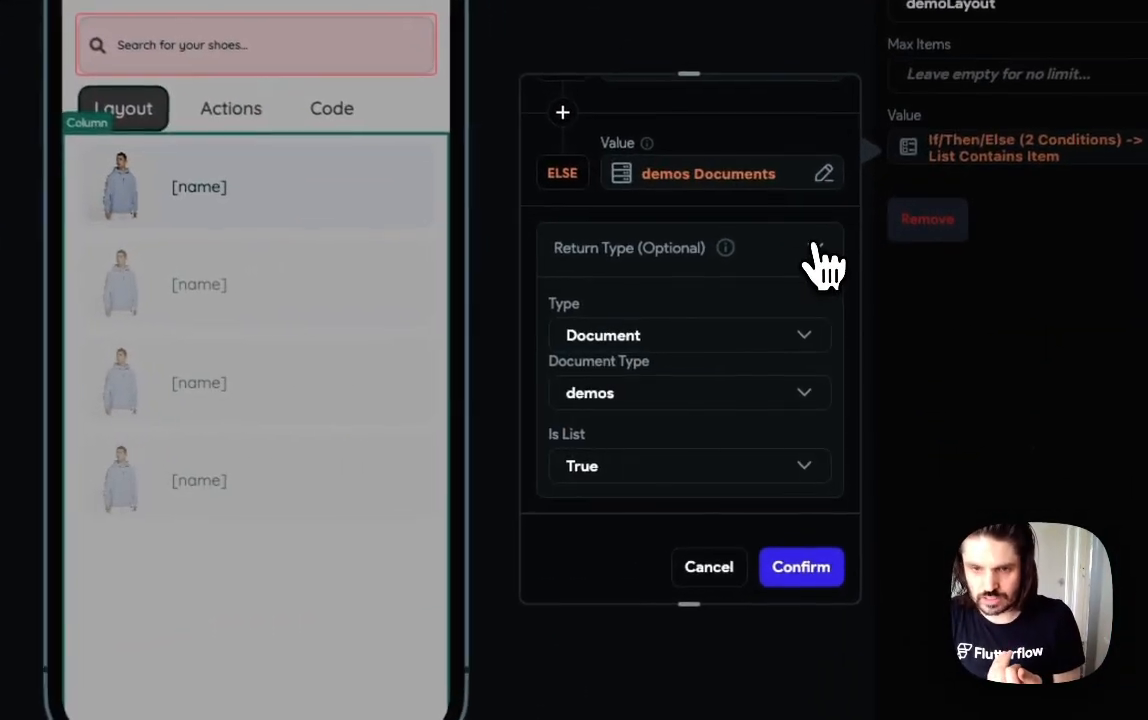
{"action": "left_click", "coordinate": [872, 349]}
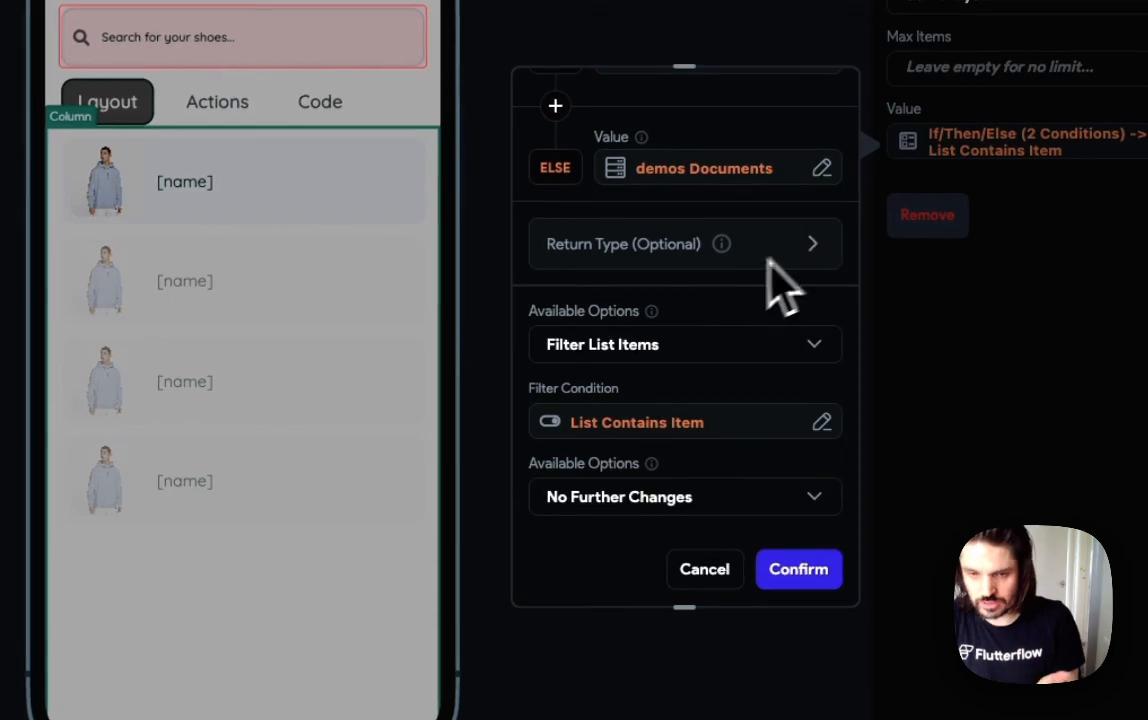
{"action": "left_click", "coordinate": [625, 422]}
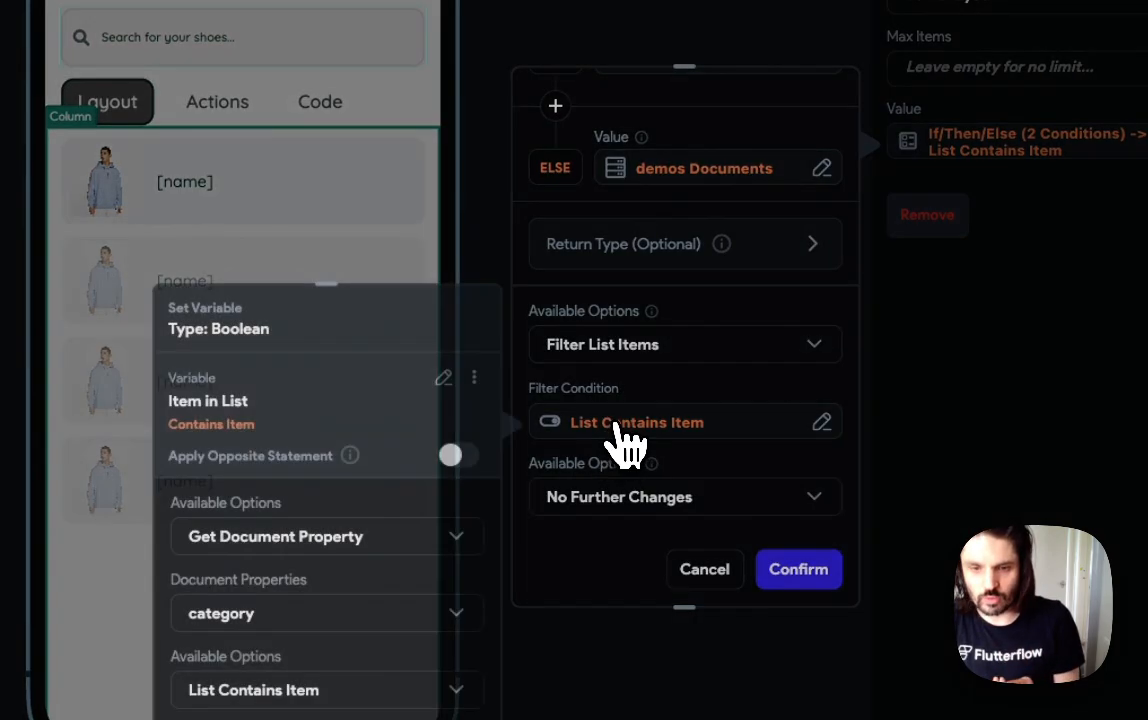
{"action": "scroll", "coordinate": [370, 510], "scroll_direction": "down", "scroll_amount": 2}
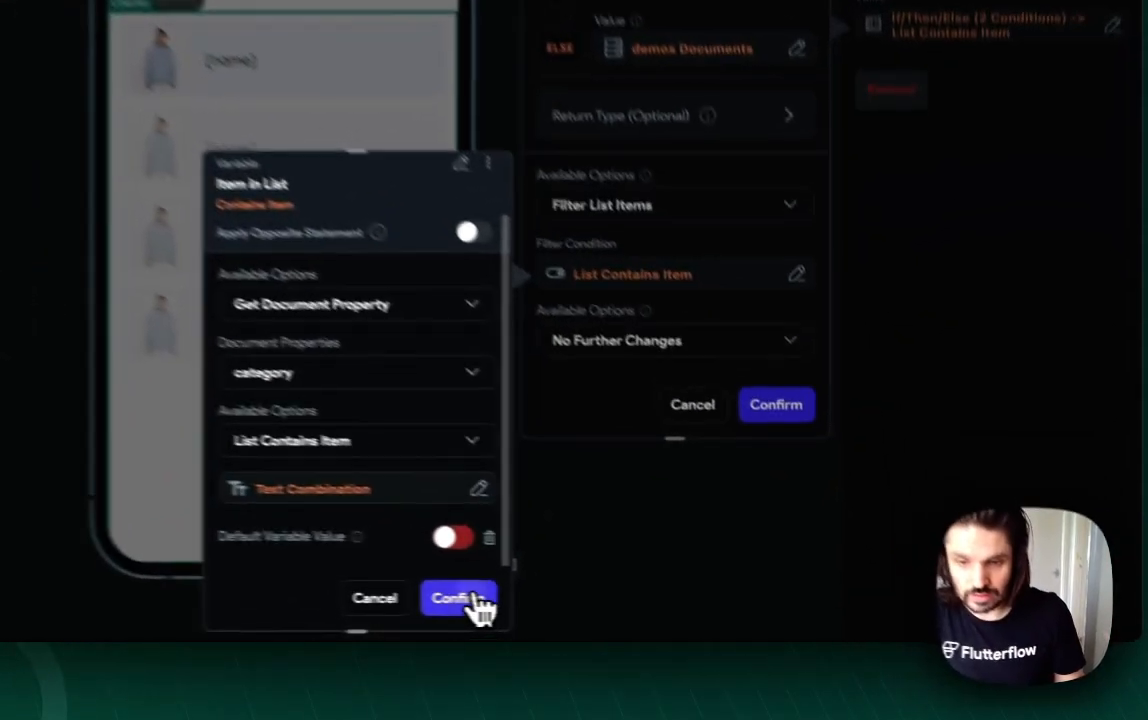
{"action": "left_click", "coordinate": [685, 617]}
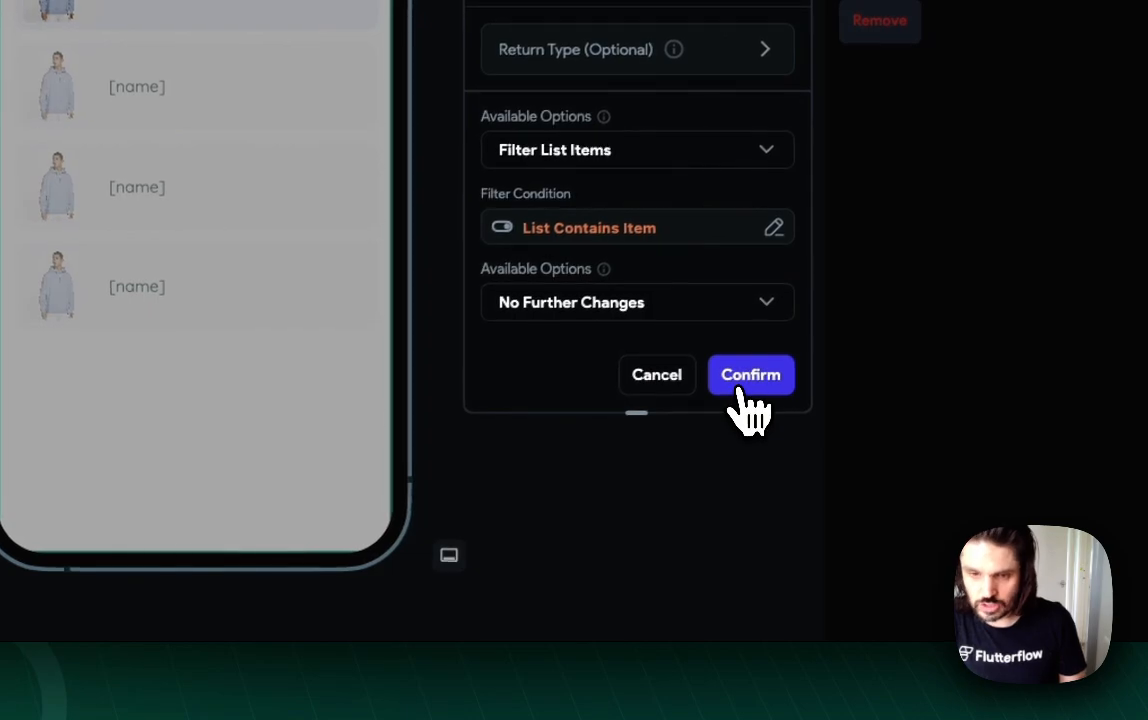
{"action": "left_click", "coordinate": [745, 378]}
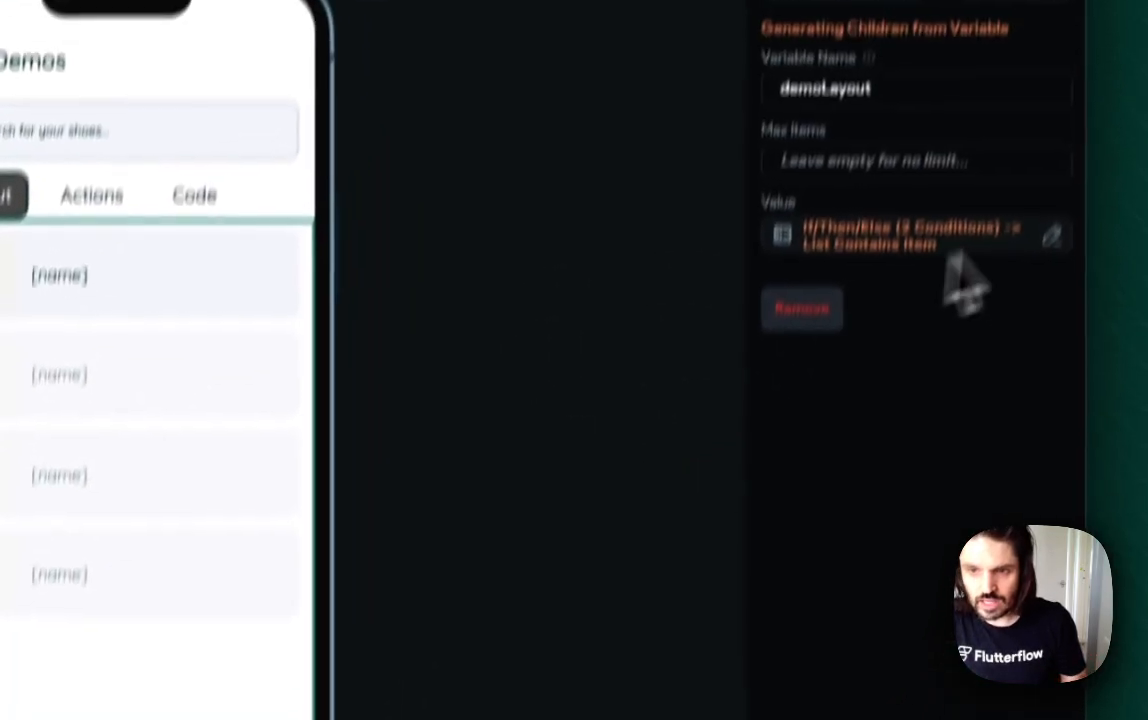
Copy the conditional value variable from the Layout tab's Column.
{"action": "mouse_move", "coordinate": [925, 385]}
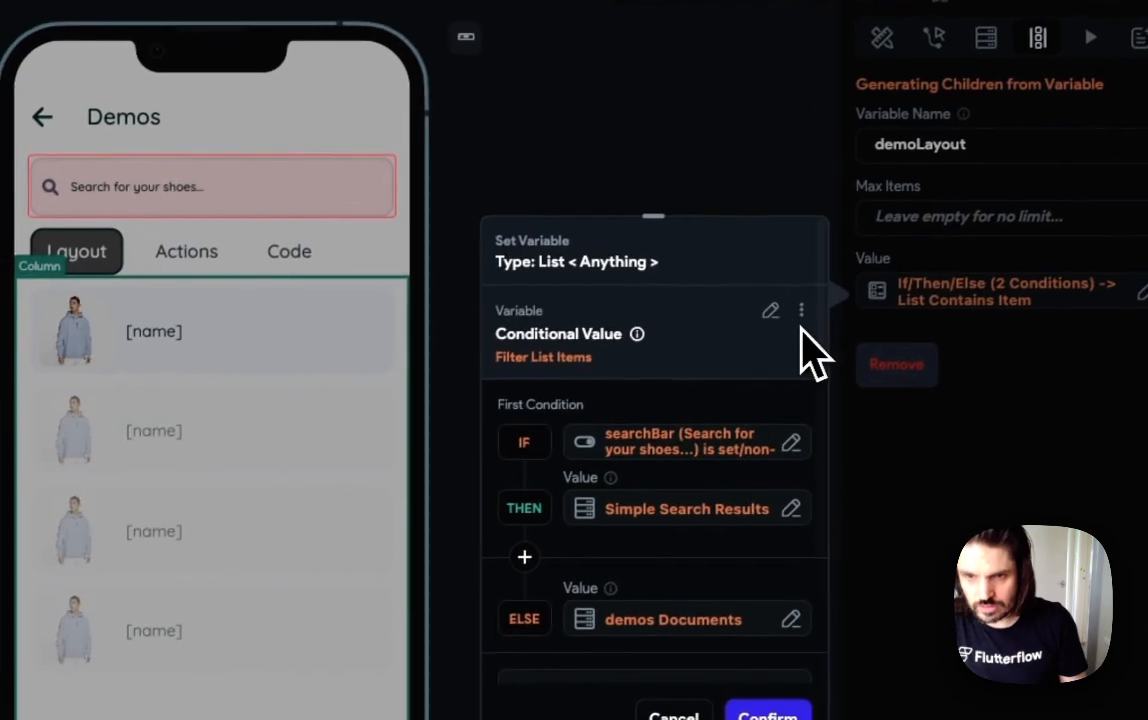
{"action": "left_click", "coordinate": [804, 310]}
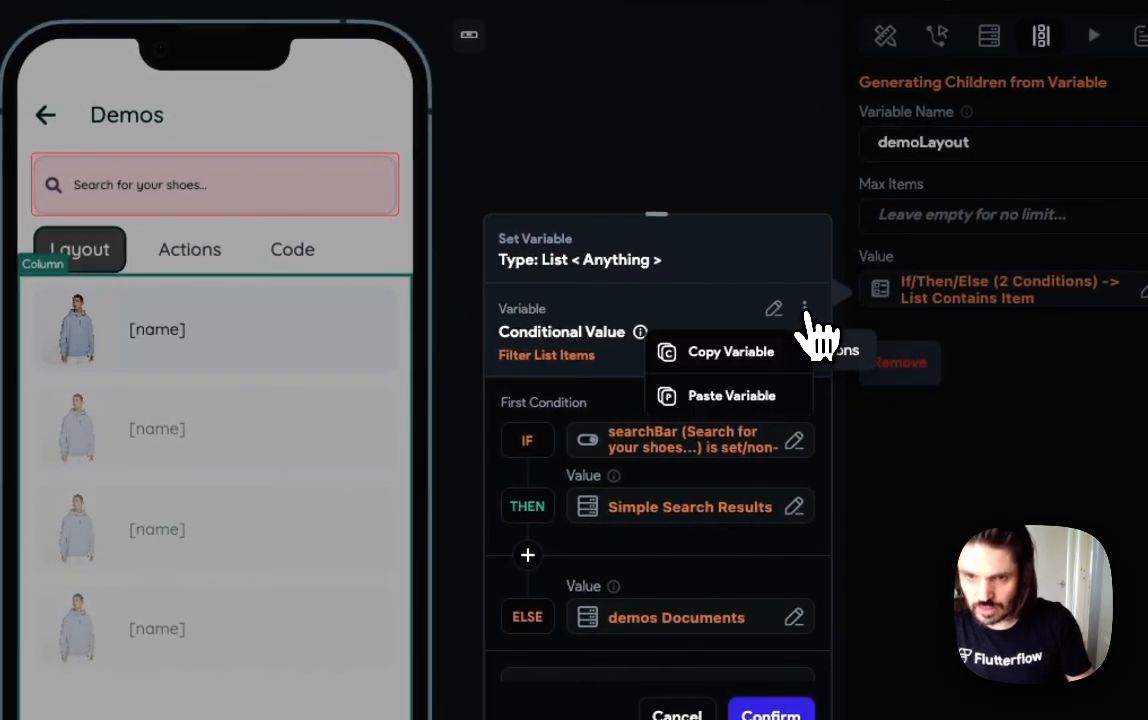
{"action": "left_click", "coordinate": [718, 352]}
Paste the copied conditional value over the demoAction list value of the Actions tab's Column.
{"action": "left_click", "coordinate": [190, 249]}
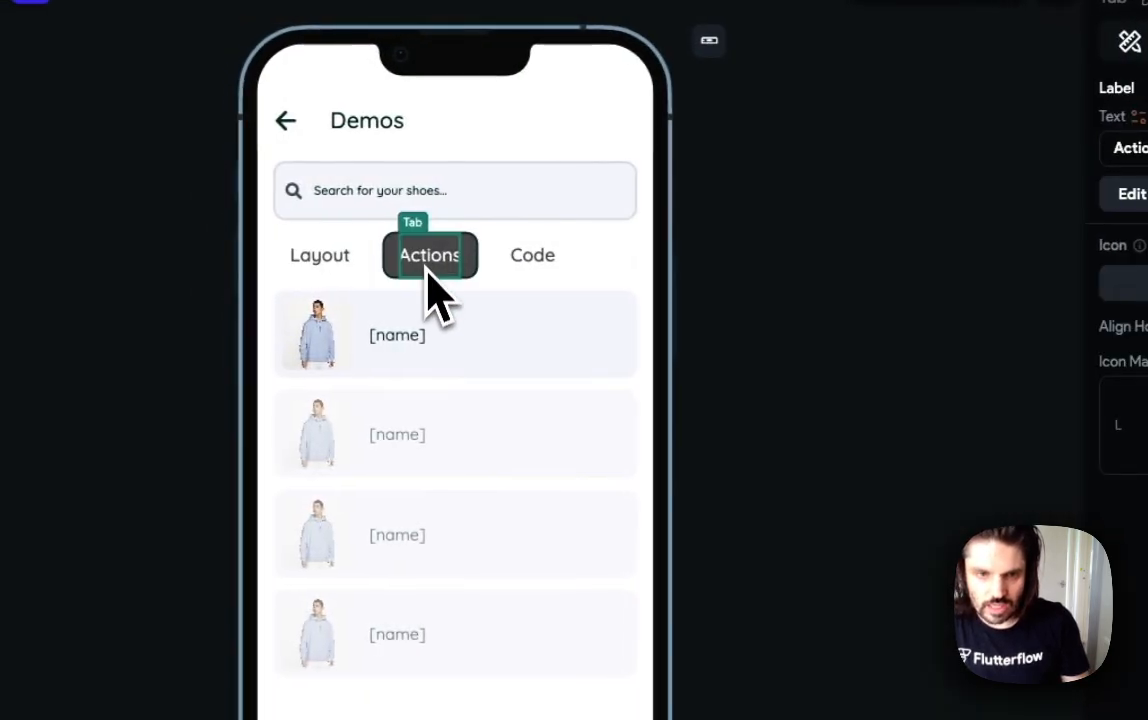
{"action": "left_click", "coordinate": [405, 500]}
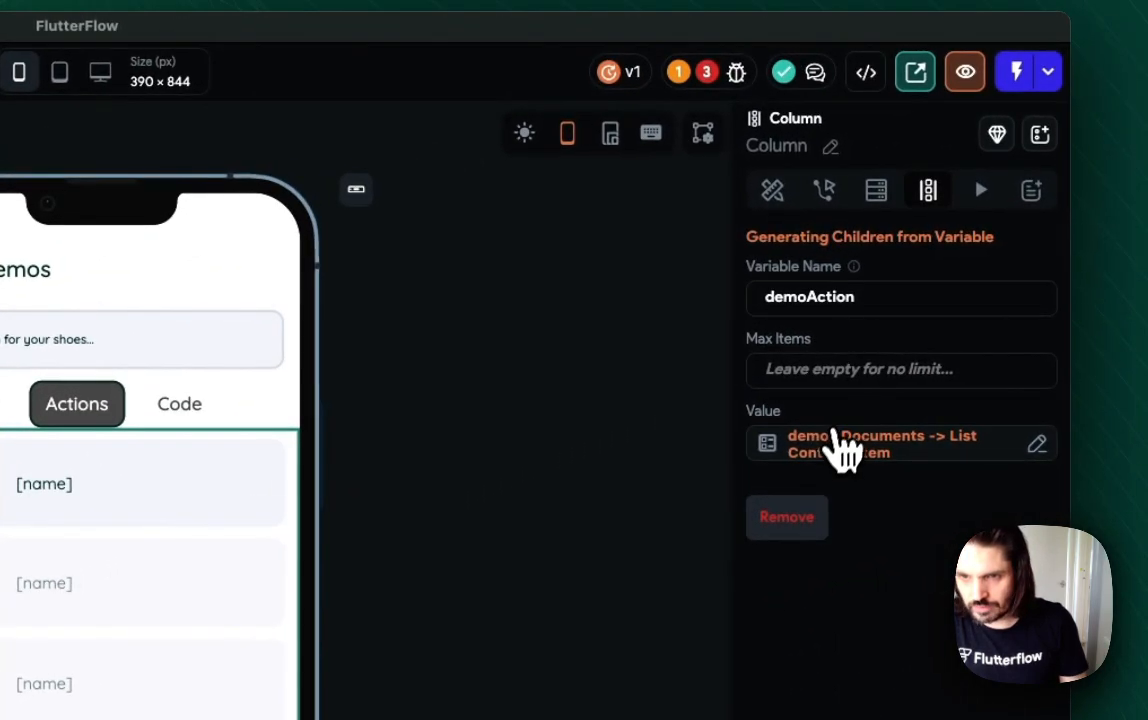
{"action": "left_click", "coordinate": [840, 445]}
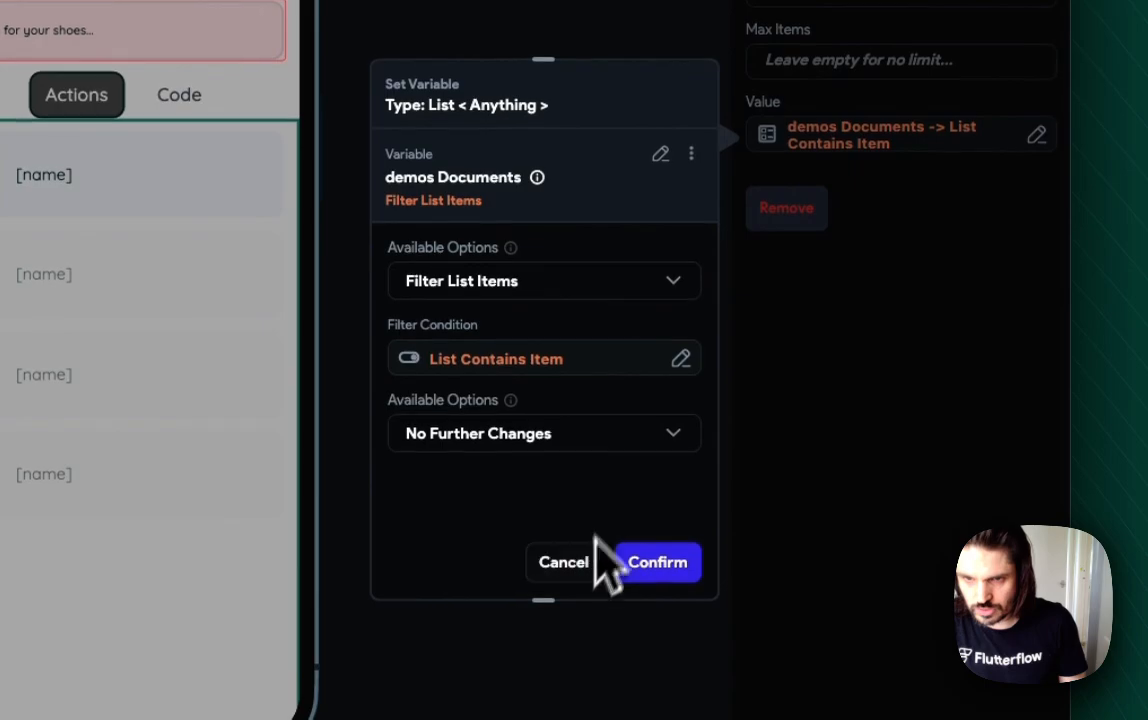
{"action": "left_click", "coordinate": [691, 153]}
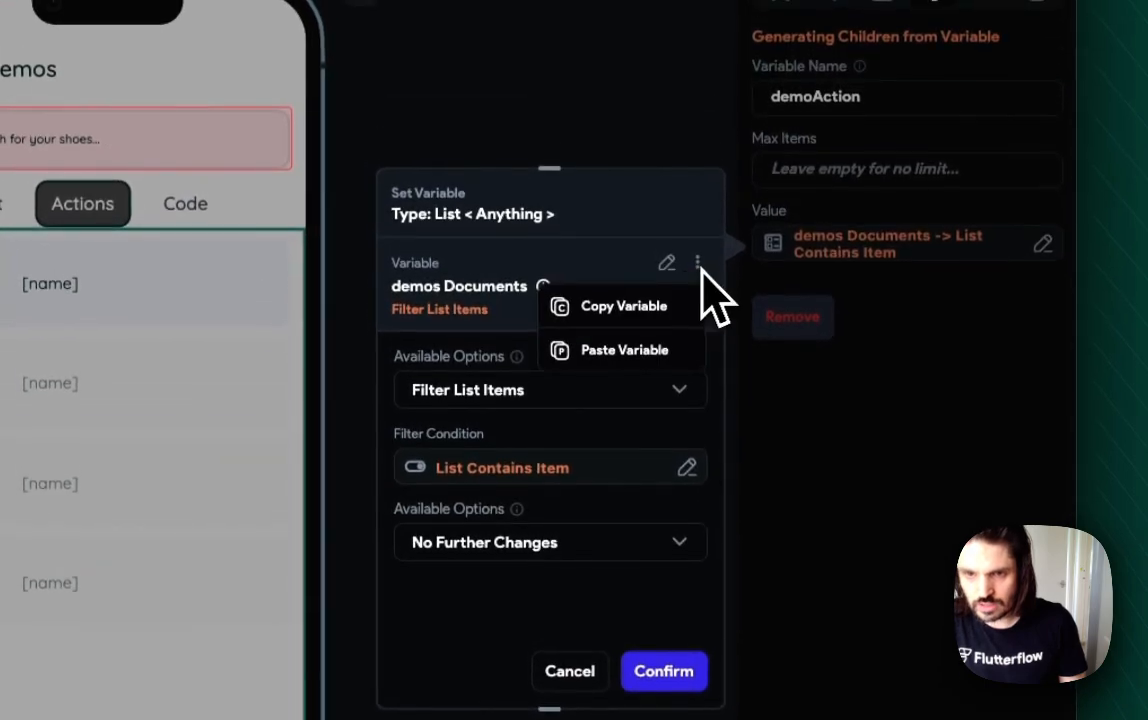
{"action": "left_click", "coordinate": [610, 356]}
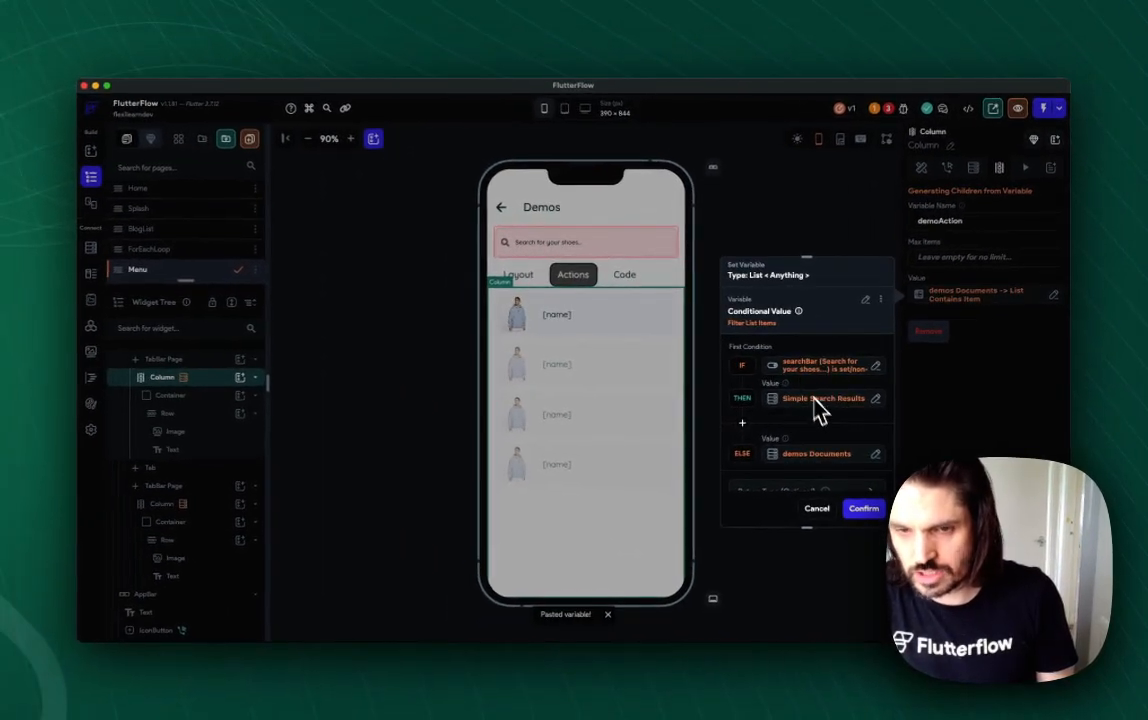
Set the combined text in the Actions Column's filter condition to Action and apply the value to the Column.
{"action": "scroll", "coordinate": [815, 400], "scroll_direction": "down", "scroll_amount": 5}
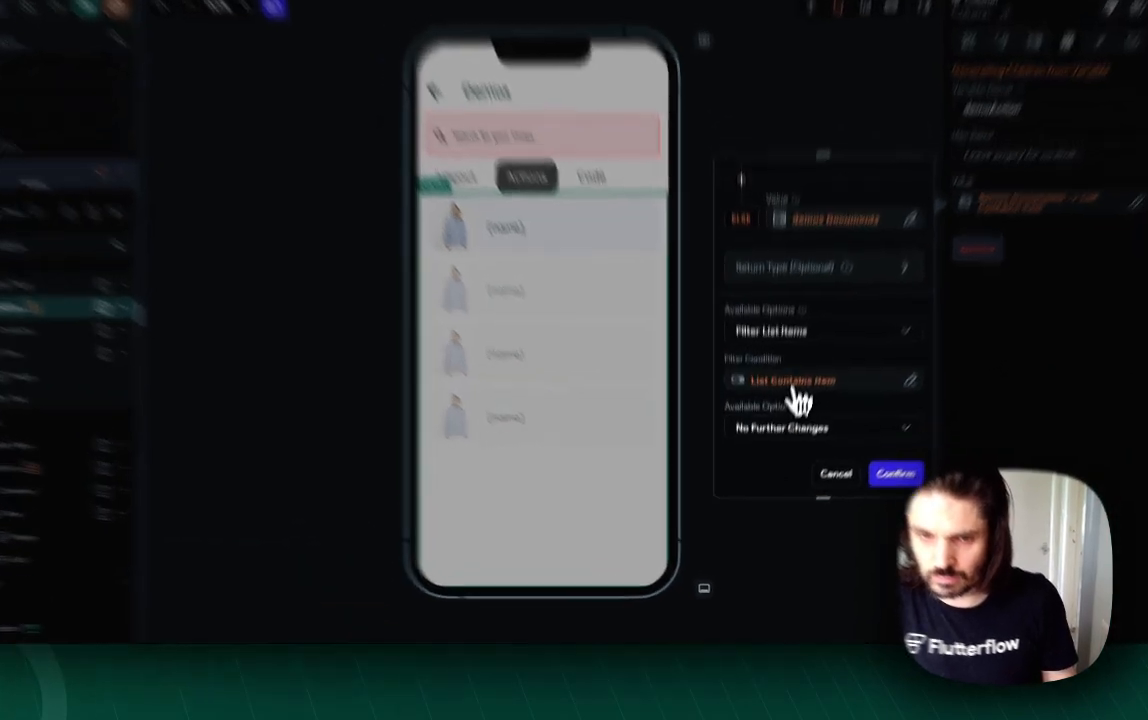
{"action": "left_click", "coordinate": [785, 444]}
{"action": "scroll", "coordinate": [634, 529], "scroll_direction": "down", "scroll_amount": 2}
{"action": "left_click", "coordinate": [470, 477]}
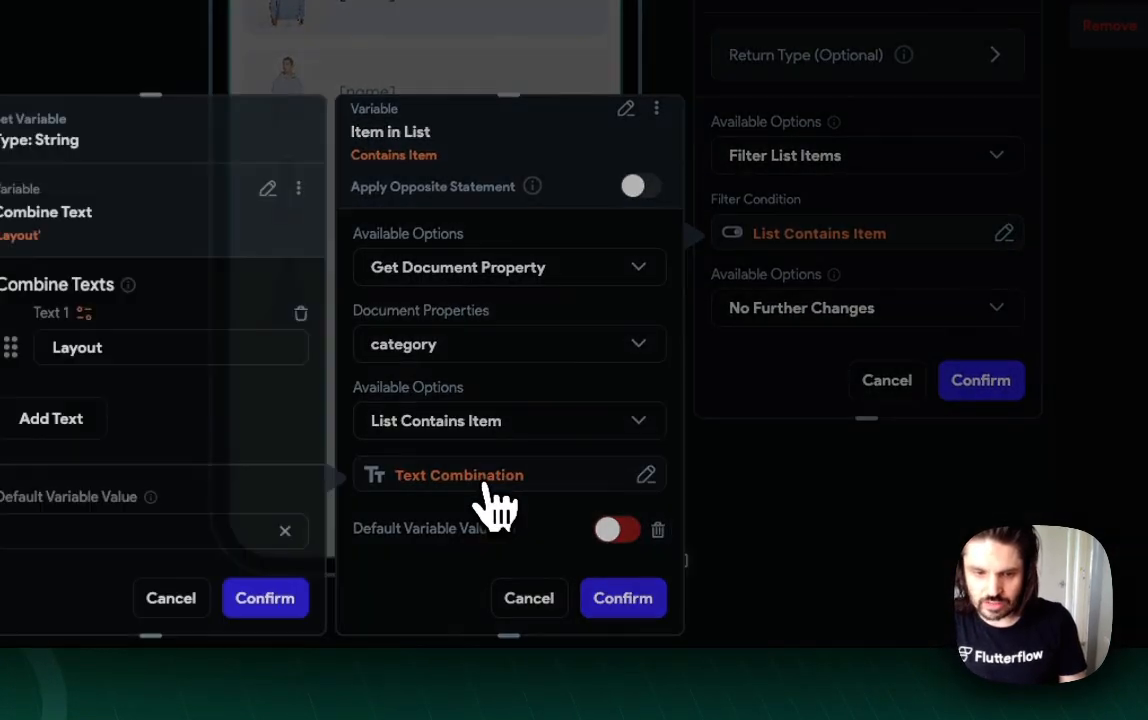
{"action": "left_click_drag", "start_coordinate": [428, 350], "coordinate": [328, 343]}
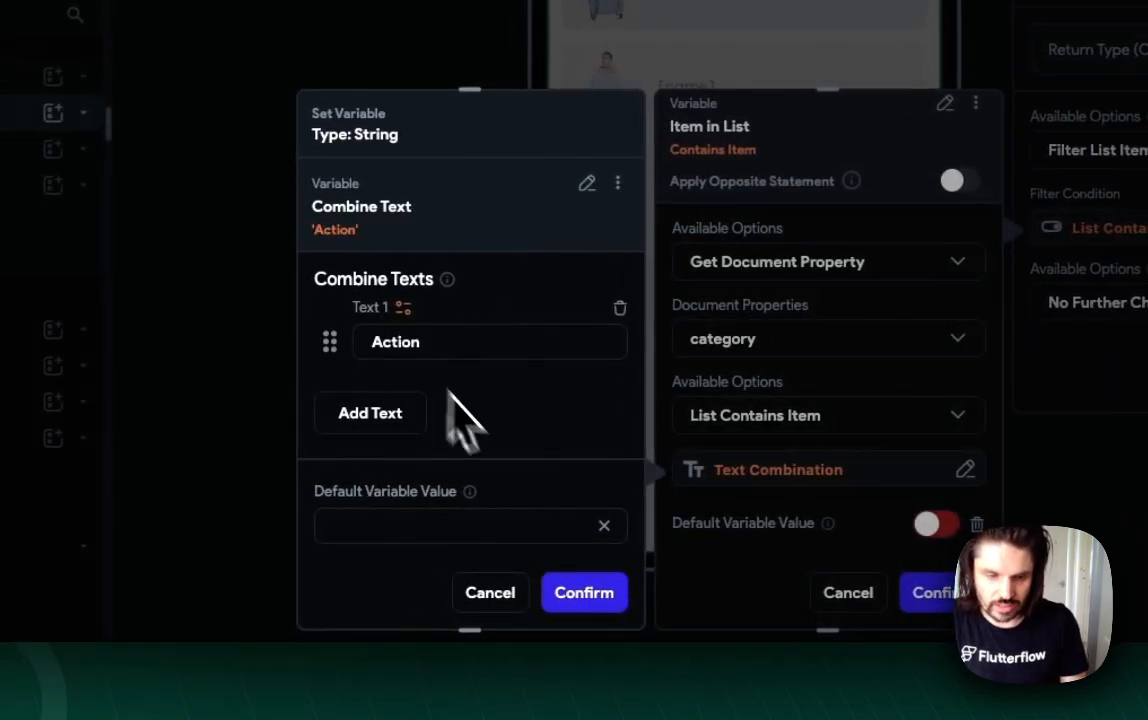
{"action": "left_click", "coordinate": [597, 605]}
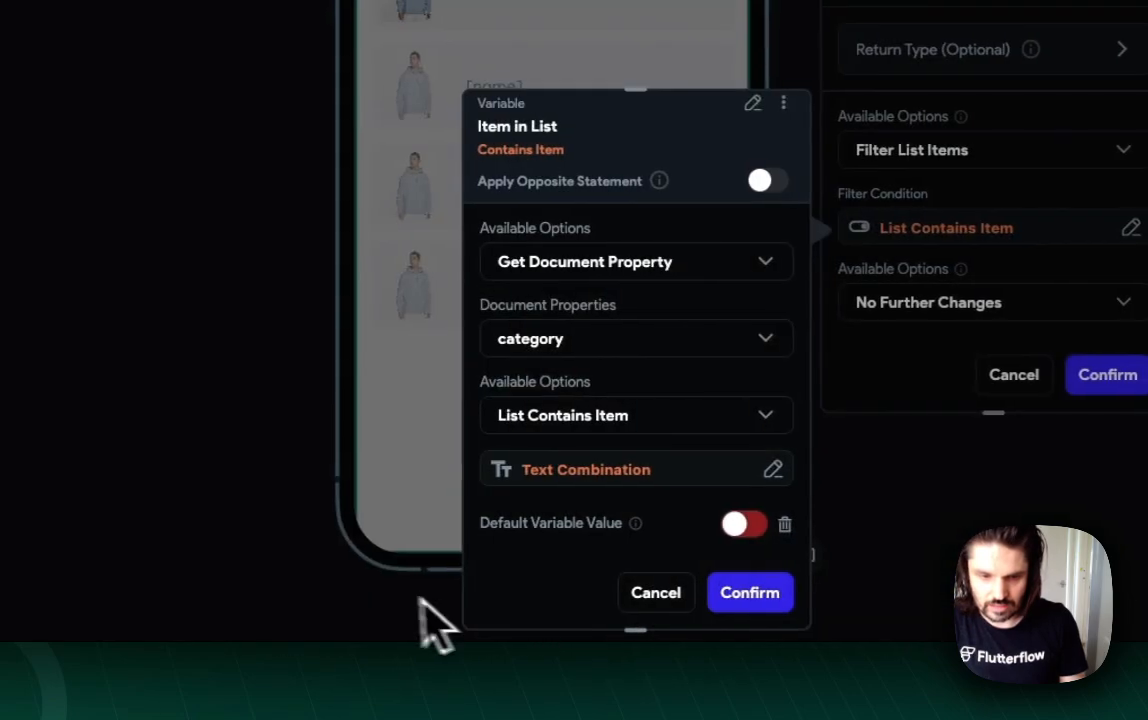
{"action": "left_click", "coordinate": [760, 600]}
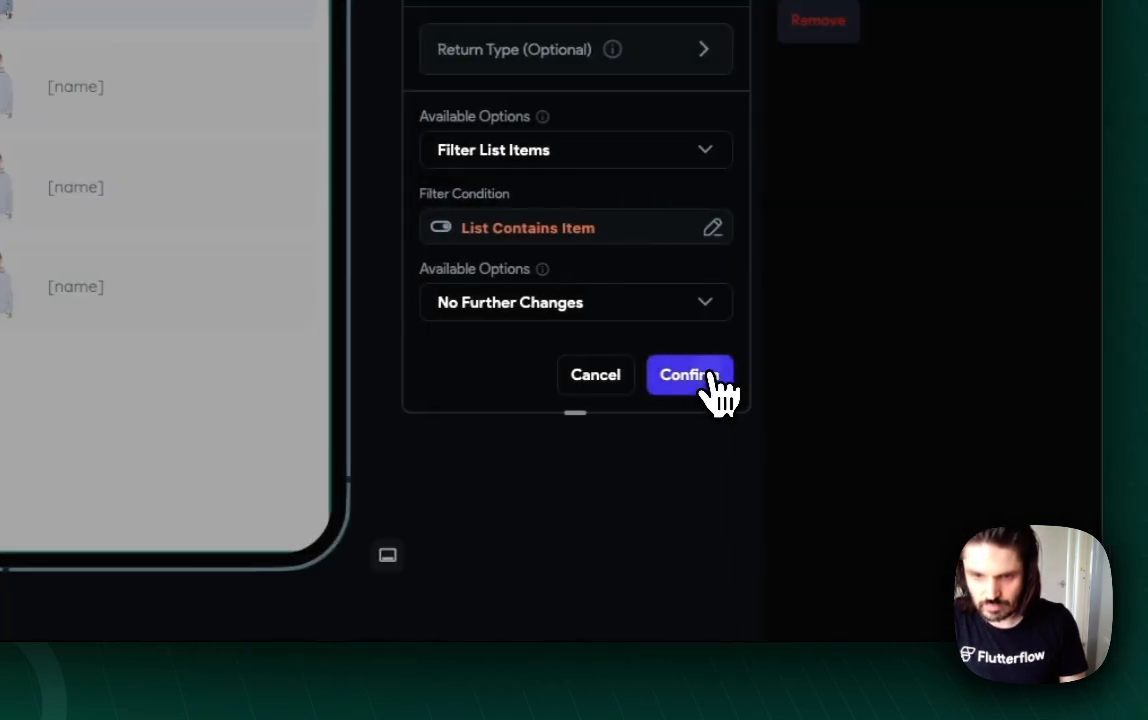
{"action": "left_click", "coordinate": [1126, 377]}
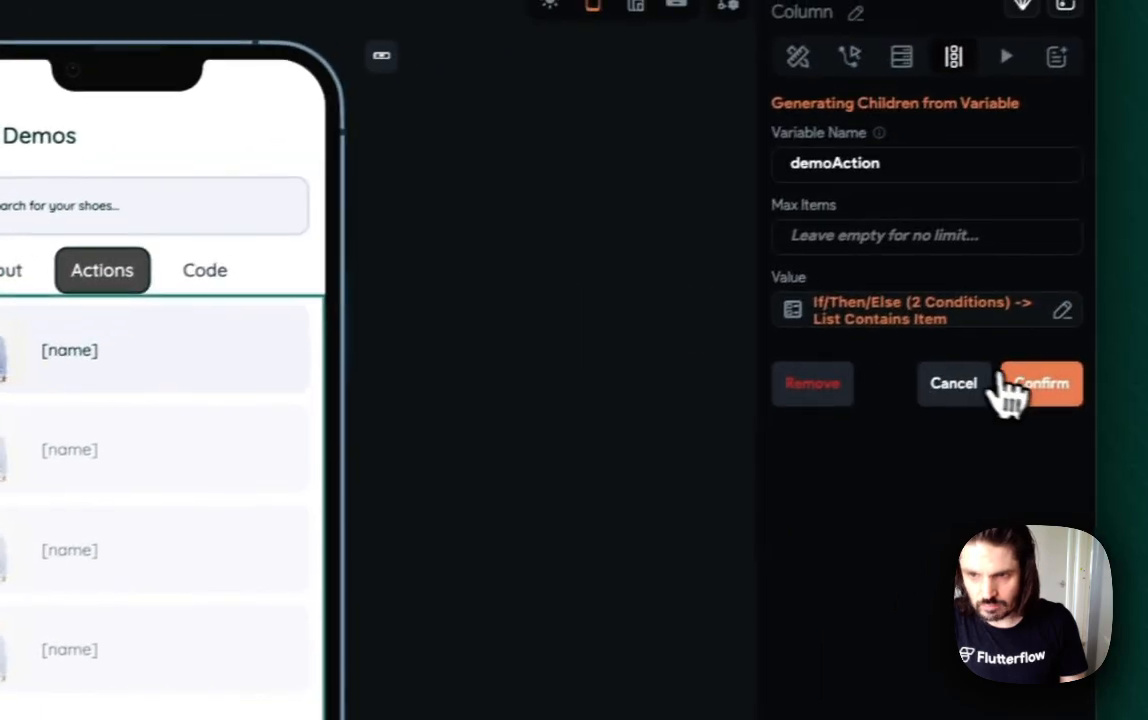
{"action": "left_click", "coordinate": [1090, 194]}
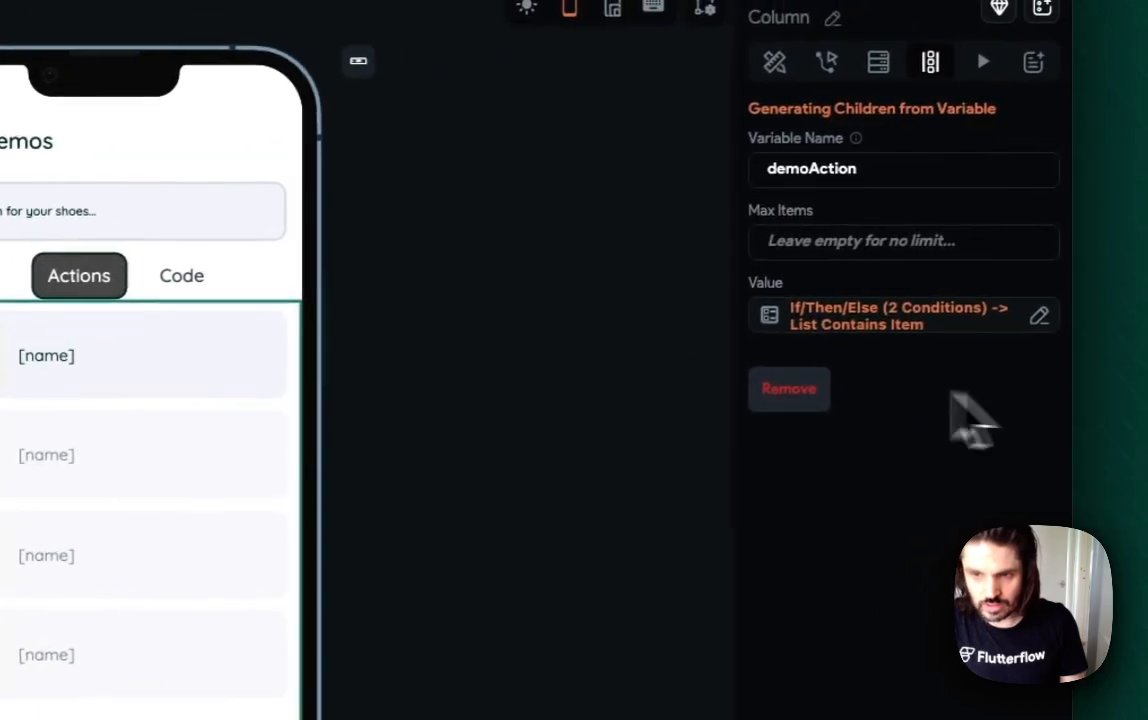
Paste the copied conditional value over the demoCode list value of the Code tab's Column.
{"action": "left_click", "coordinate": [333, 343]}
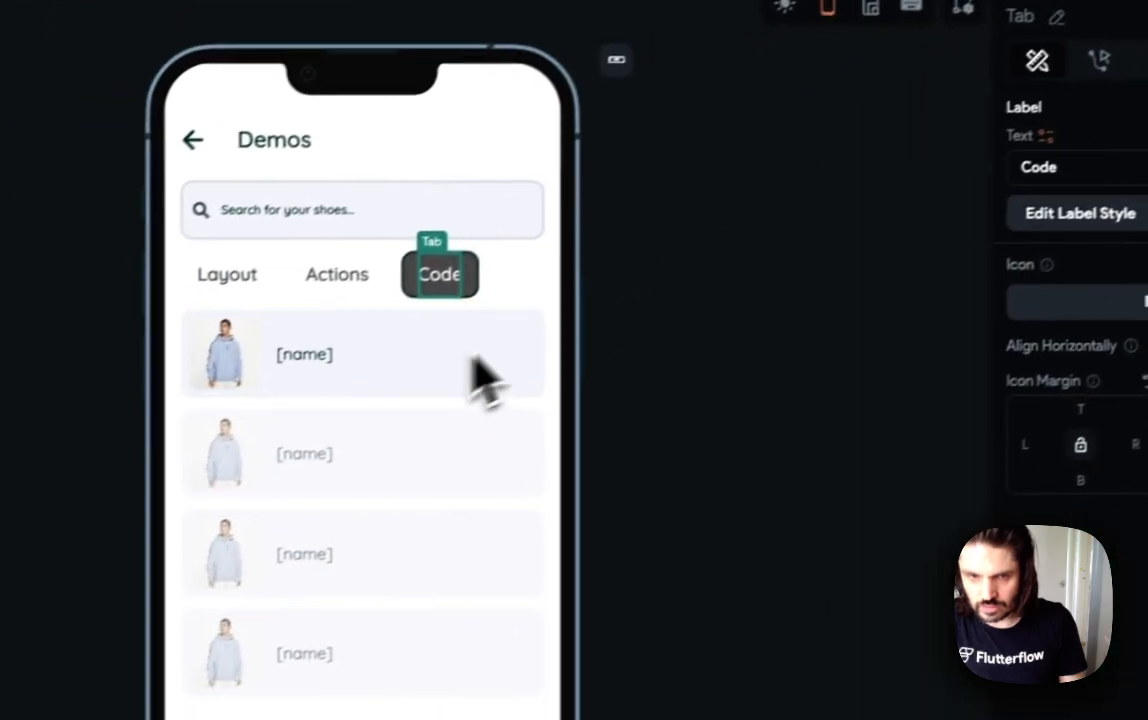
{"action": "left_click", "coordinate": [462, 462]}
{"action": "left_click", "coordinate": [900, 264]}
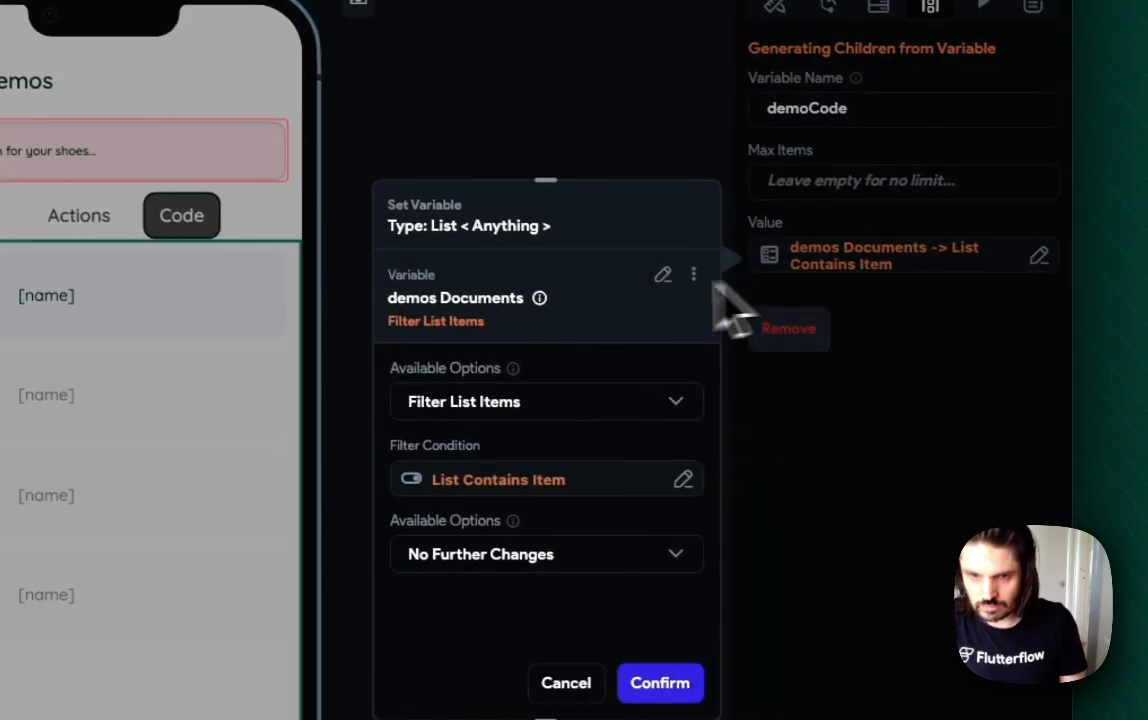
{"action": "left_click", "coordinate": [691, 274]}
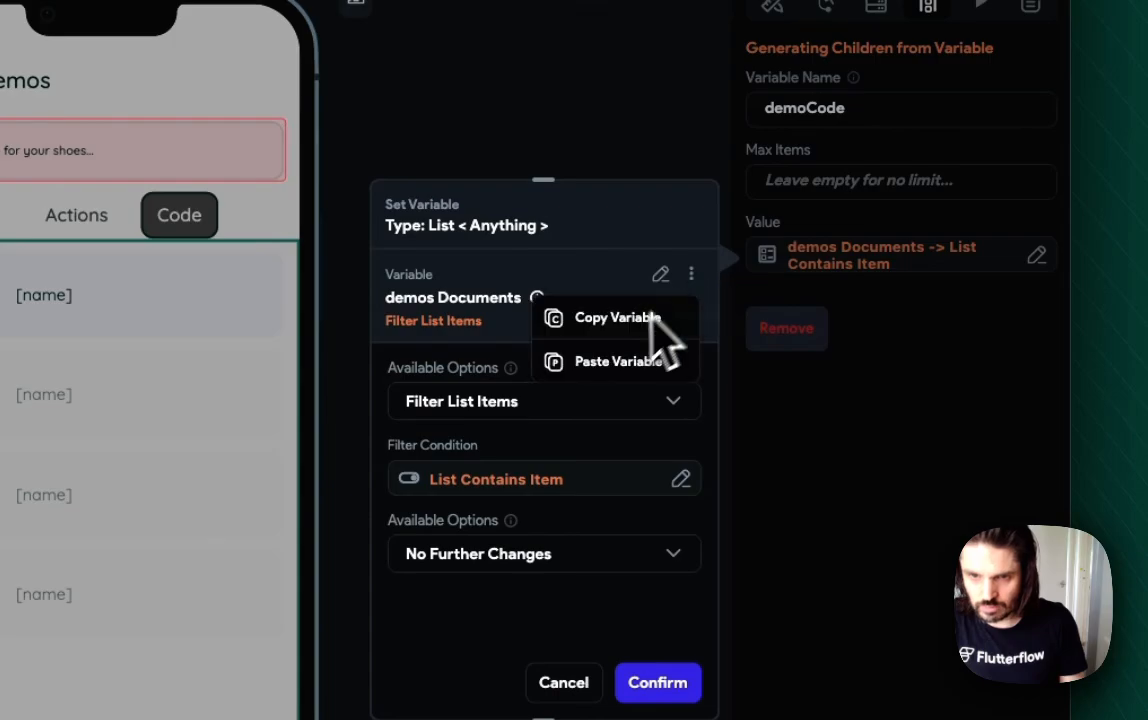
{"action": "left_click", "coordinate": [613, 362]}
Set the combined text in the Code Column's filter condition to Code and apply the value to the Column.
{"action": "scroll", "coordinate": [530, 475], "scroll_direction": "down", "scroll_amount": 3}
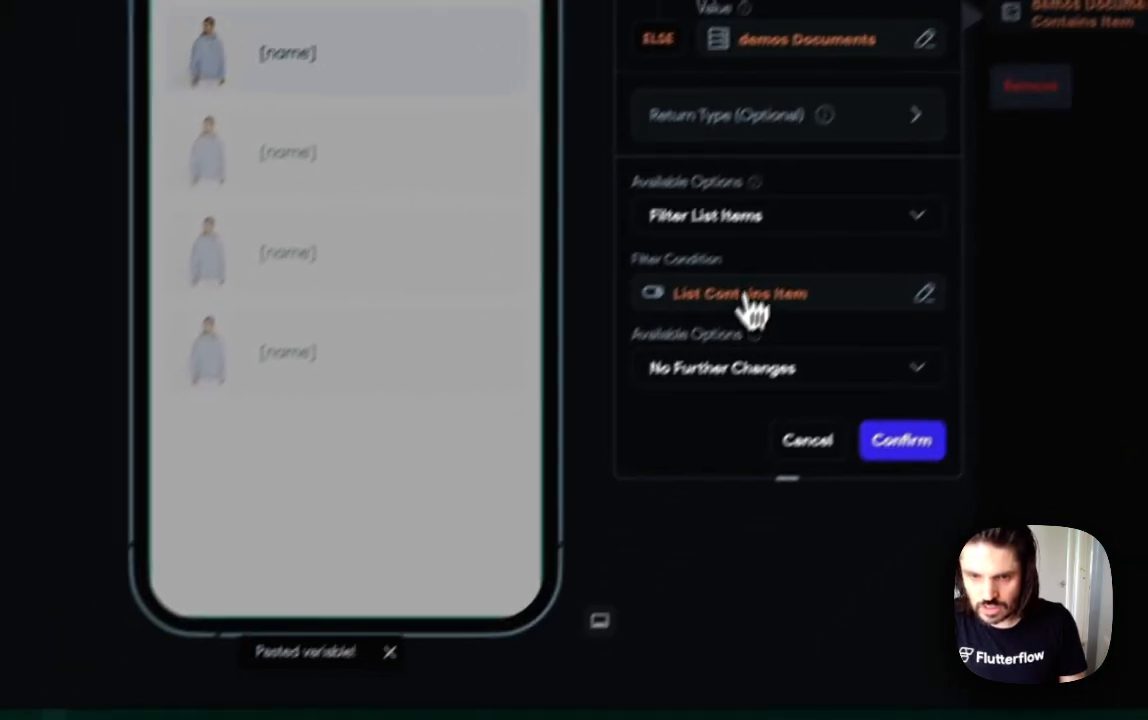
{"action": "left_click", "coordinate": [515, 538]}
{"action": "scroll", "coordinate": [164, 719], "scroll_direction": "down", "scroll_amount": 1}
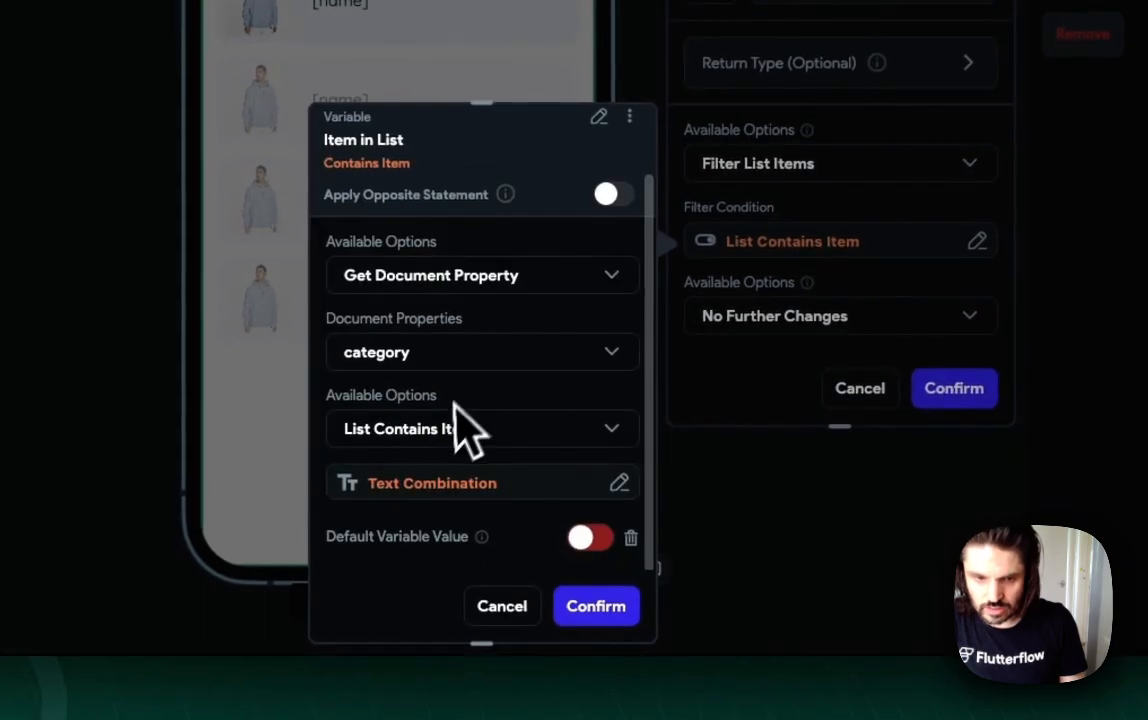
{"action": "left_click", "coordinate": [432, 484]}
{"action": "left_click_drag", "start_coordinate": [405, 359], "coordinate": [328, 350]}
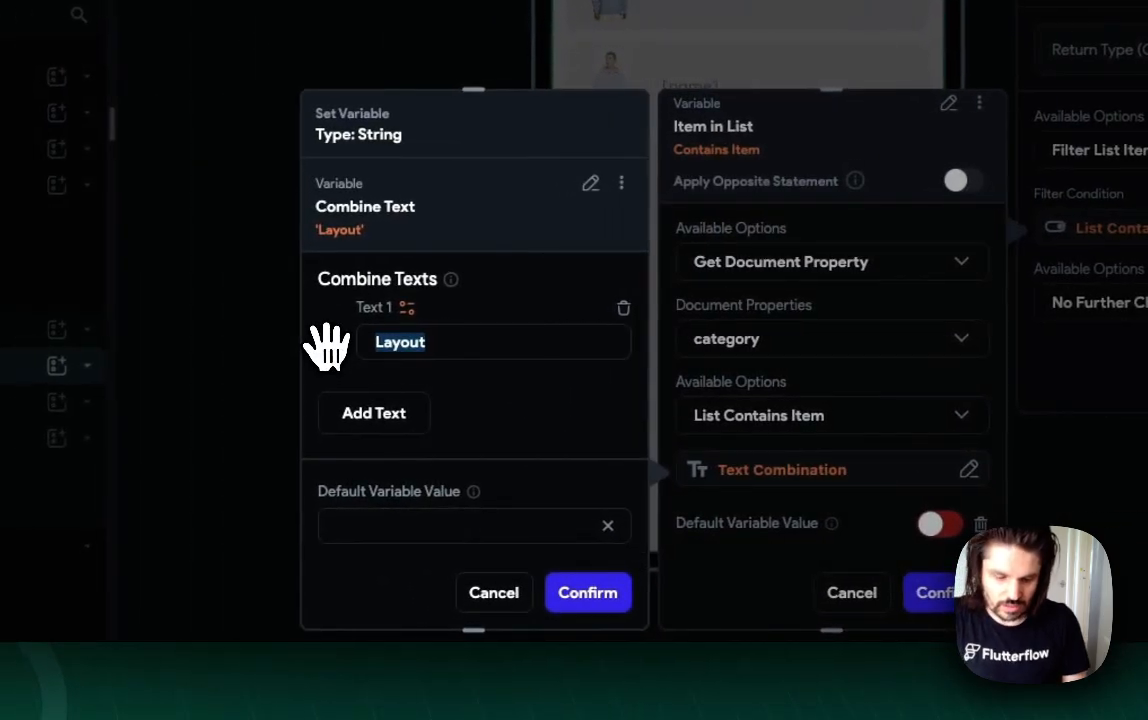
{"action": "type", "text": "Code"}
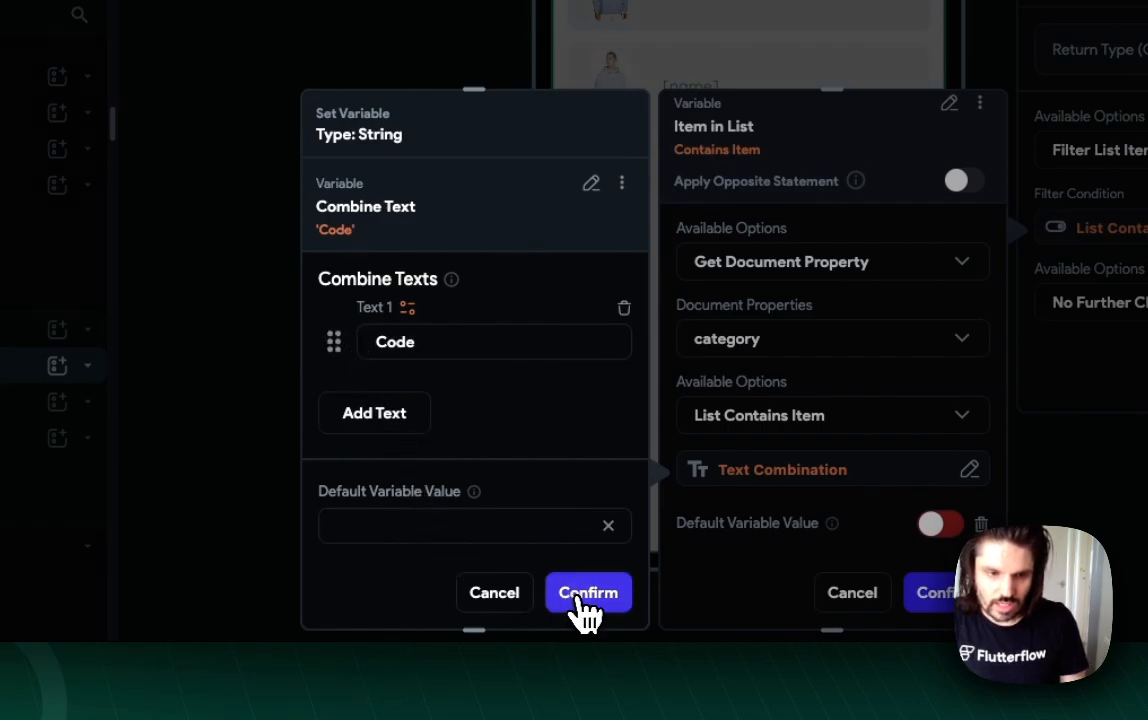
{"action": "left_click", "coordinate": [605, 597]}
{"action": "left_click", "coordinate": [935, 592]}
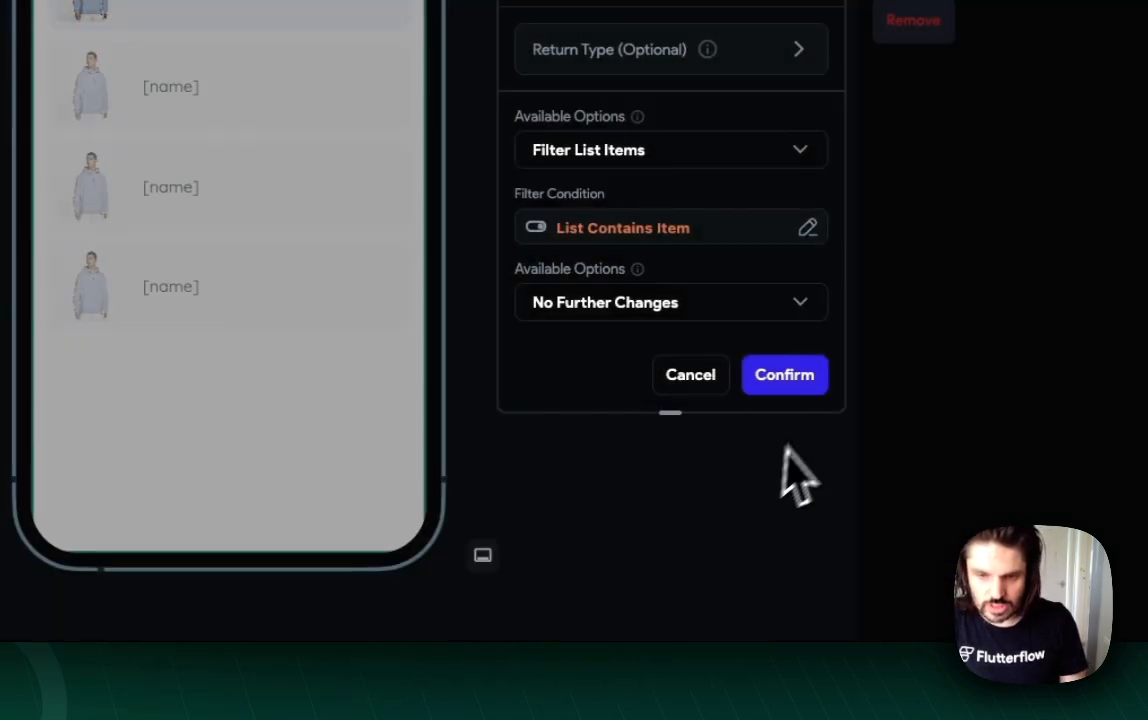
{"action": "left_click", "coordinate": [783, 376]}
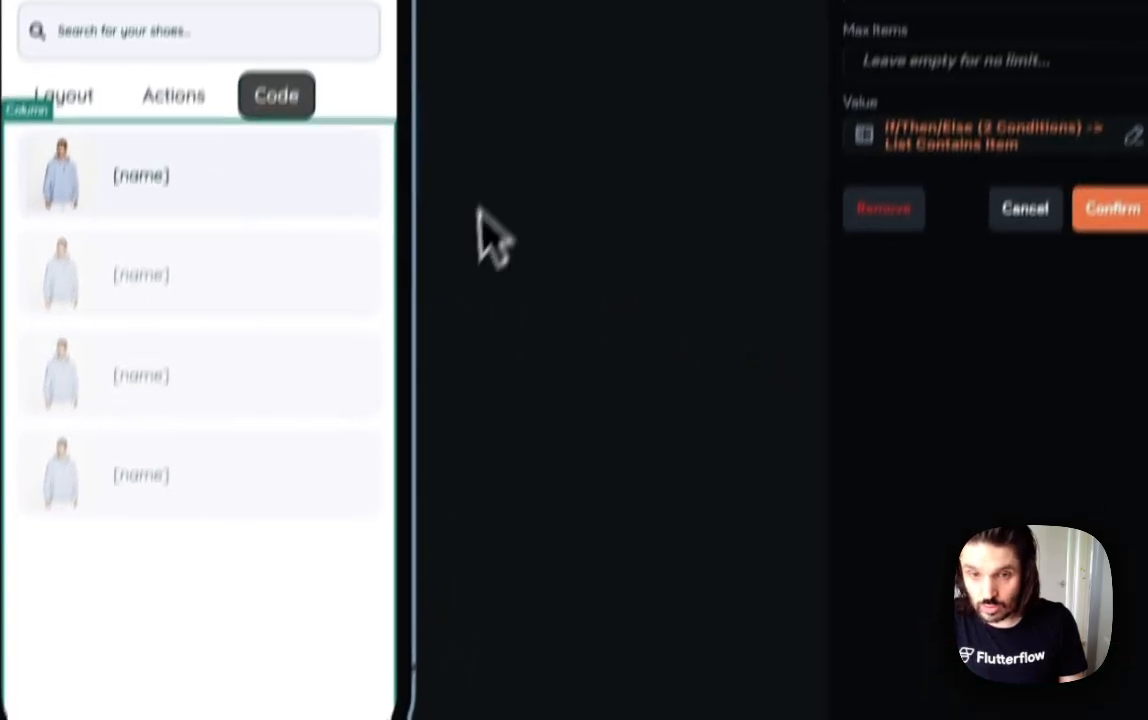
{"action": "left_click", "coordinate": [1020, 345]}
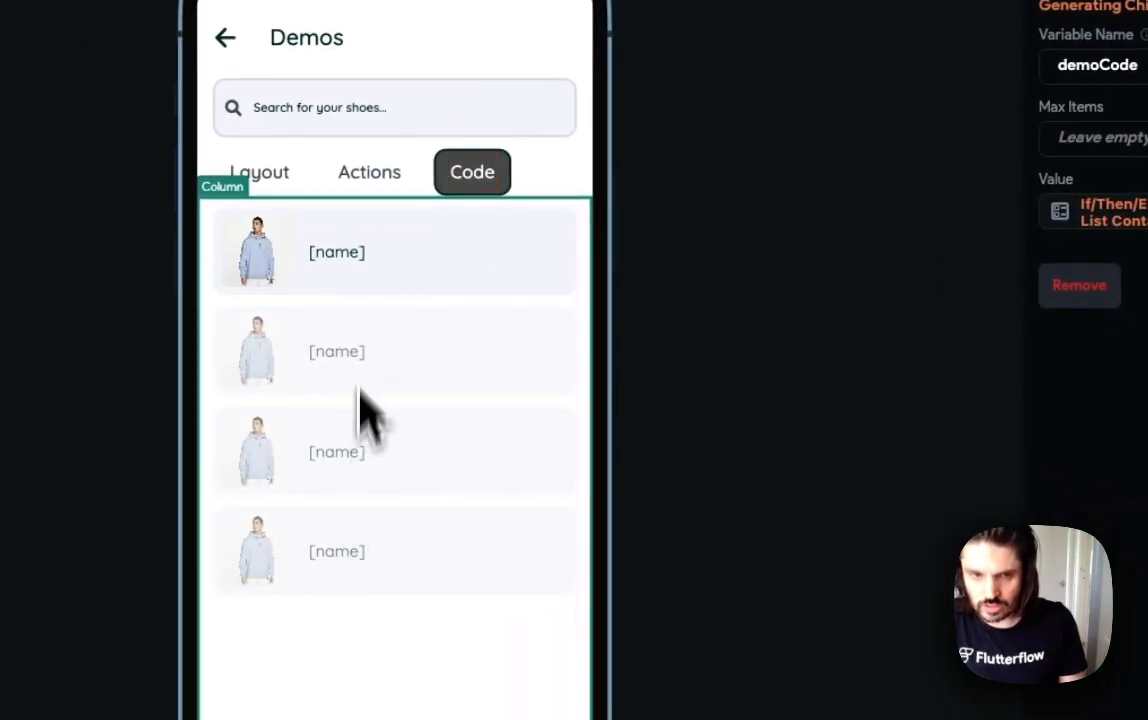
Check the variable bindings of the name text and the image path in the Code tab's first list item.
{"action": "left_click", "coordinate": [343, 255]}
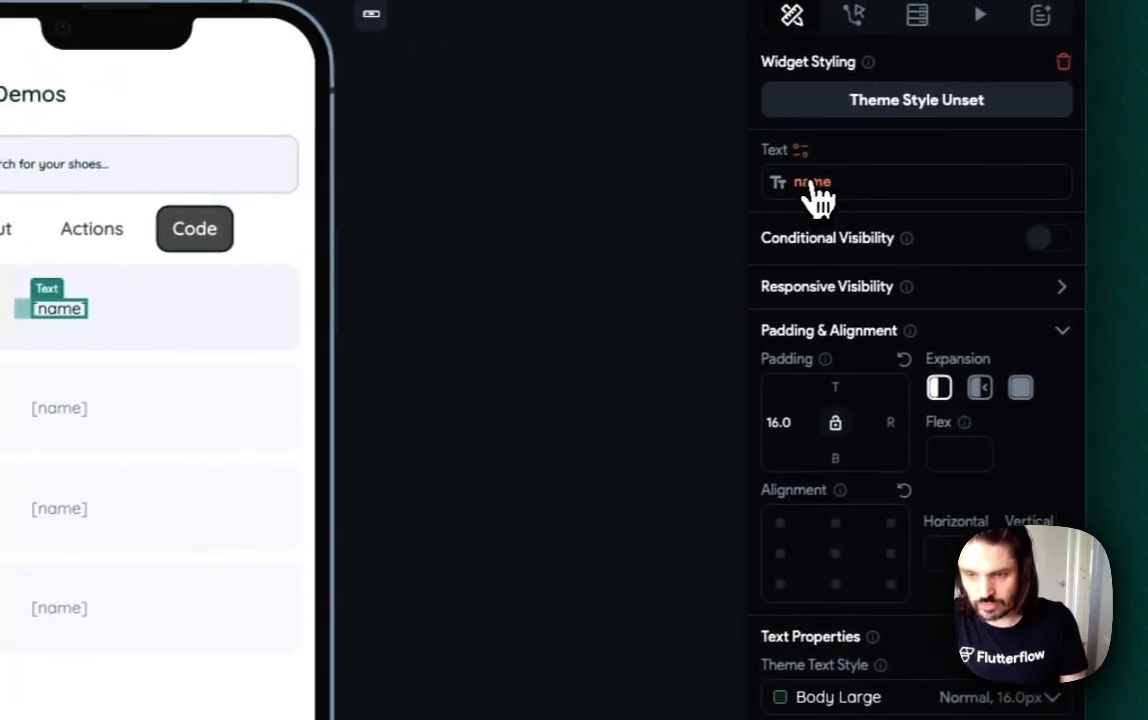
{"action": "left_click", "coordinate": [812, 184]}
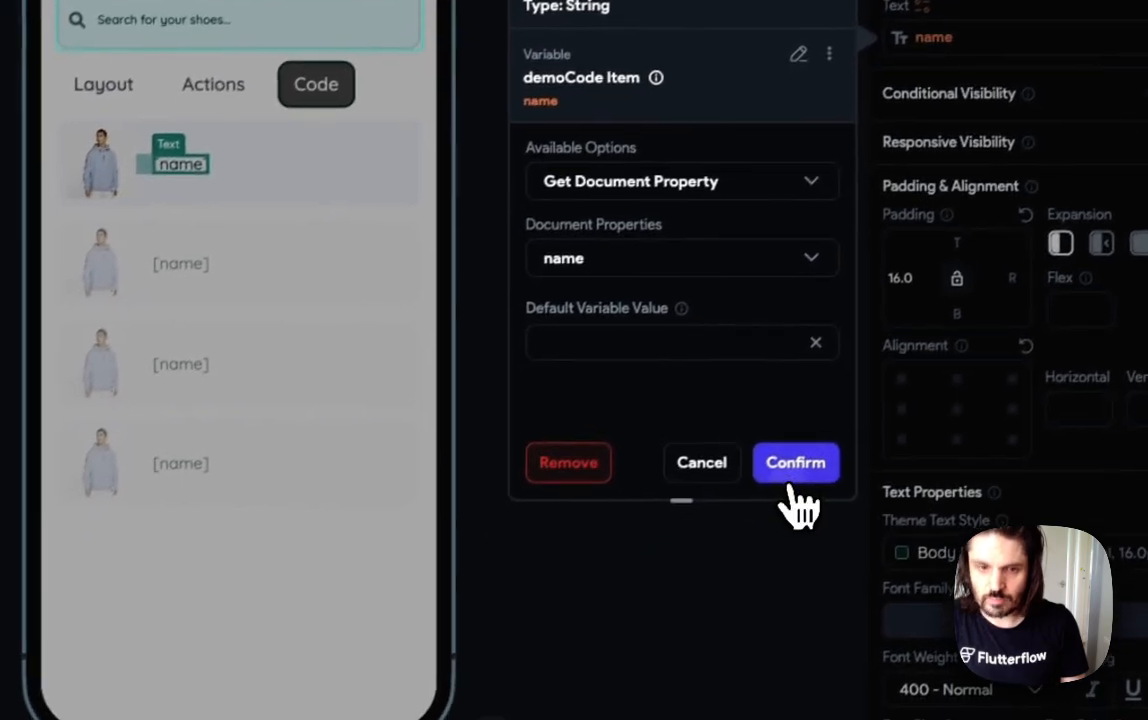
{"action": "left_click", "coordinate": [659, 610]}
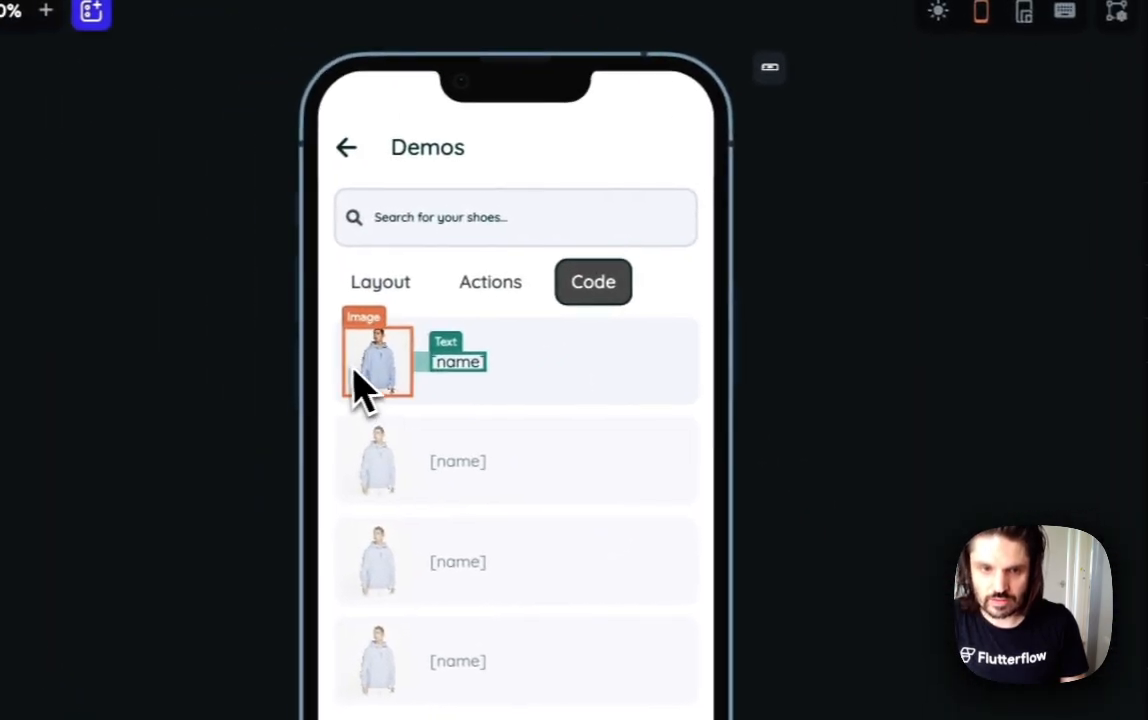
{"action": "left_click", "coordinate": [243, 295]}
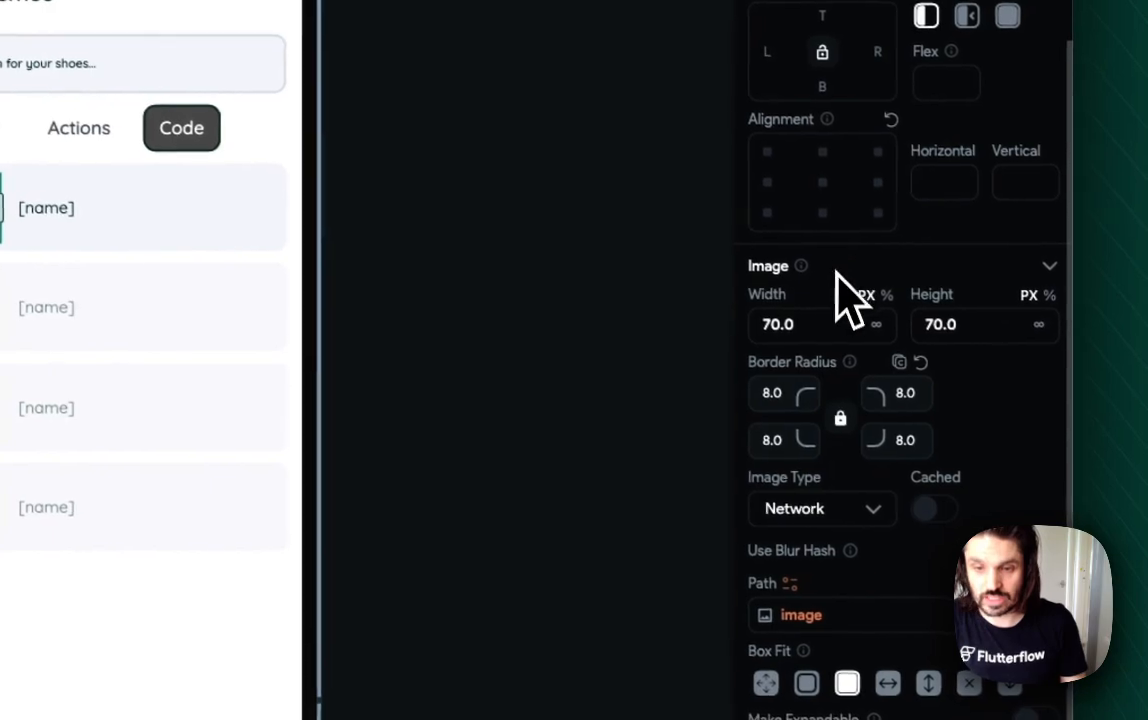
{"action": "left_click", "coordinate": [768, 442]}
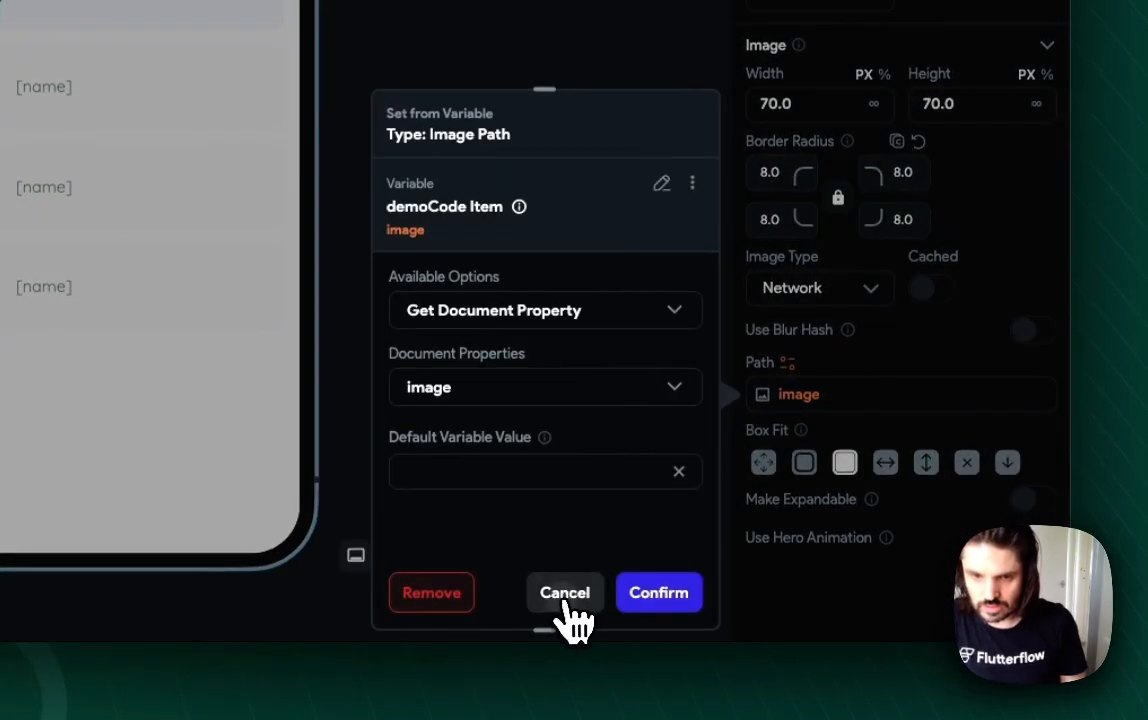
{"action": "left_click", "coordinate": [564, 595]}
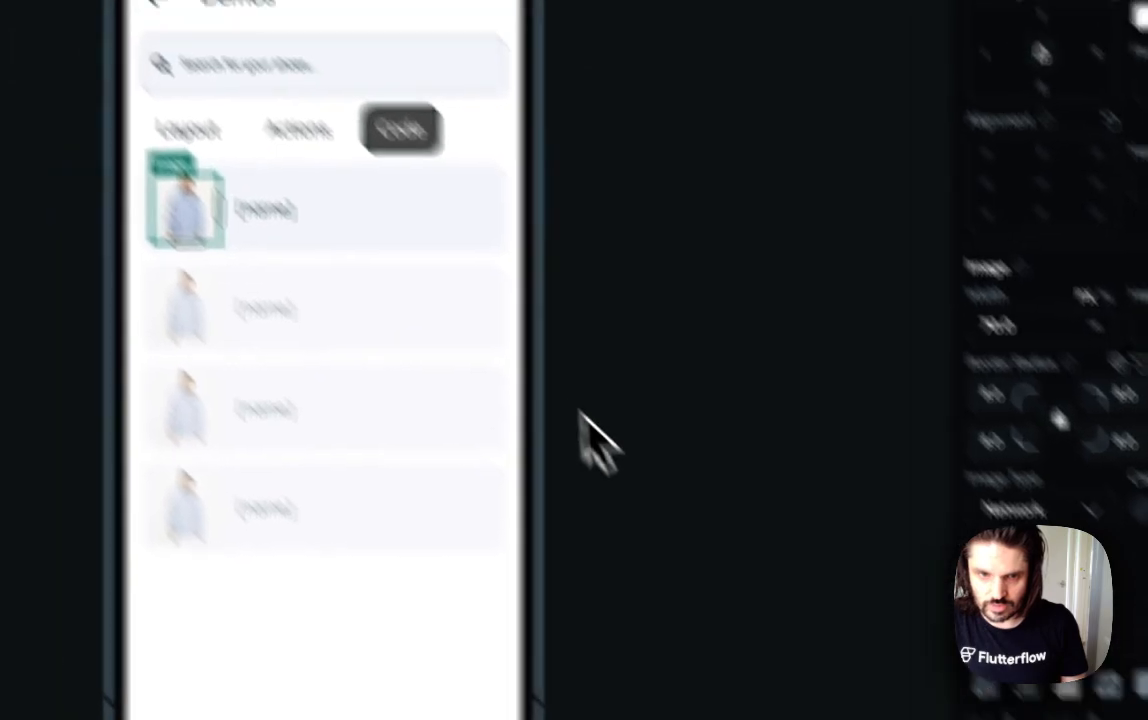
Look over the list items on the Actions and Layout tabs and return to the page as a whole.
{"action": "left_click", "coordinate": [452, 284]}
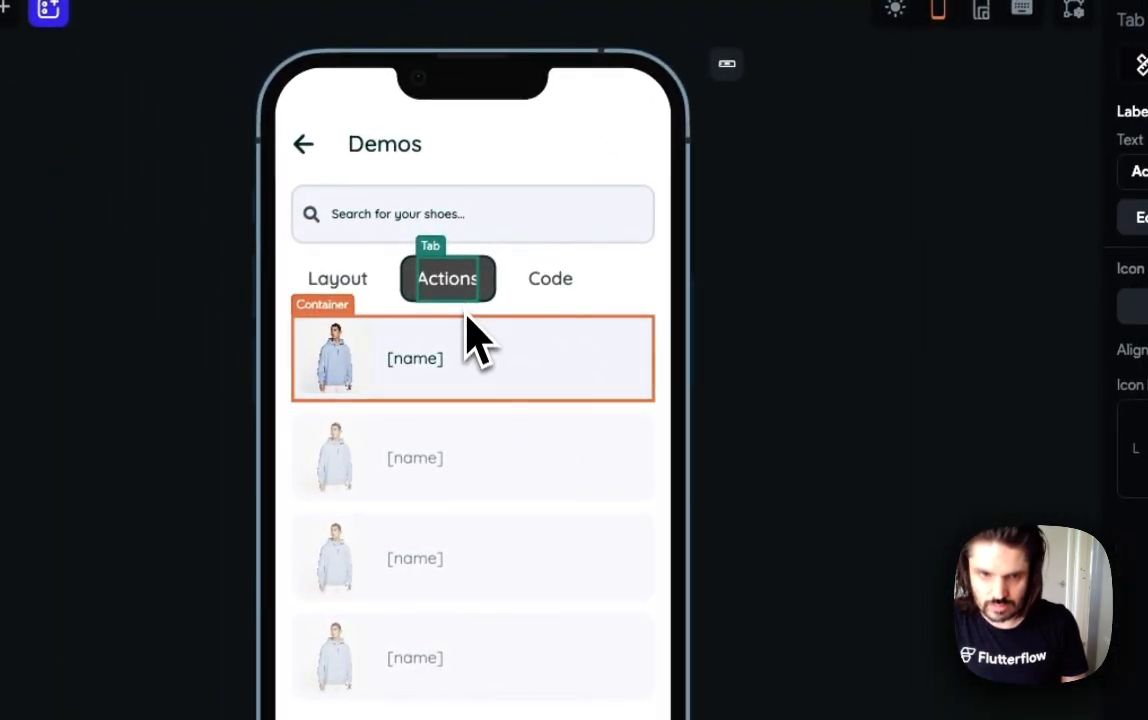
{"action": "left_click", "coordinate": [362, 292]}
{"action": "left_click", "coordinate": [391, 378]}
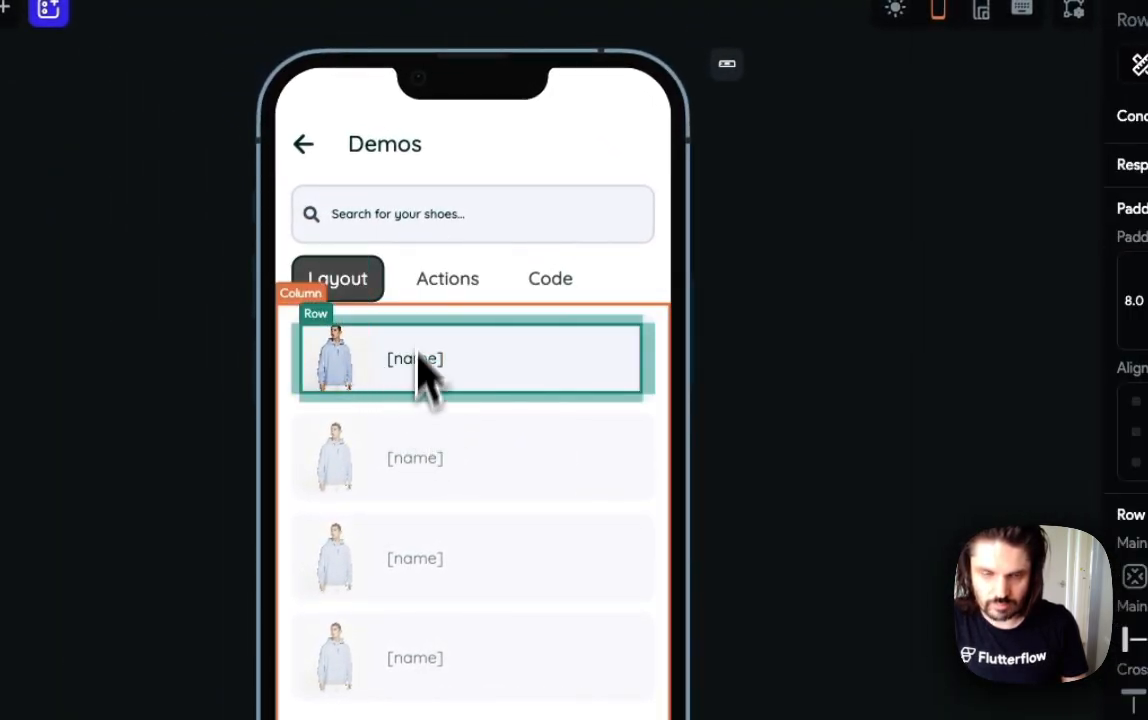
{"action": "left_click", "coordinate": [736, 232]}
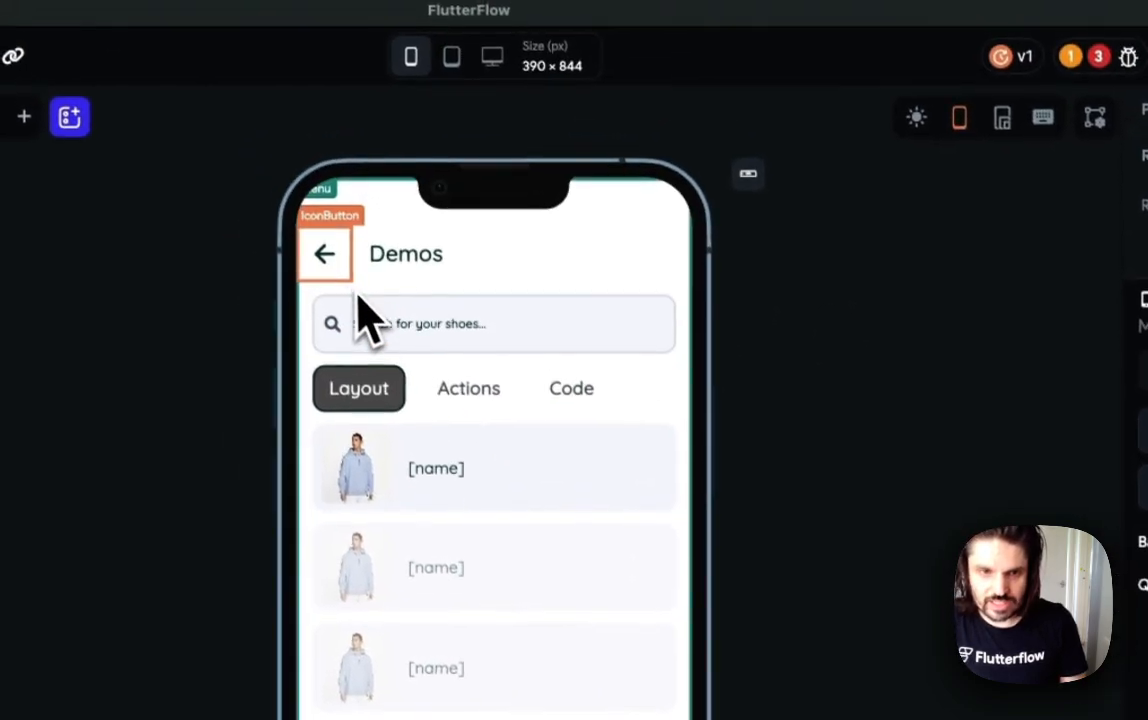